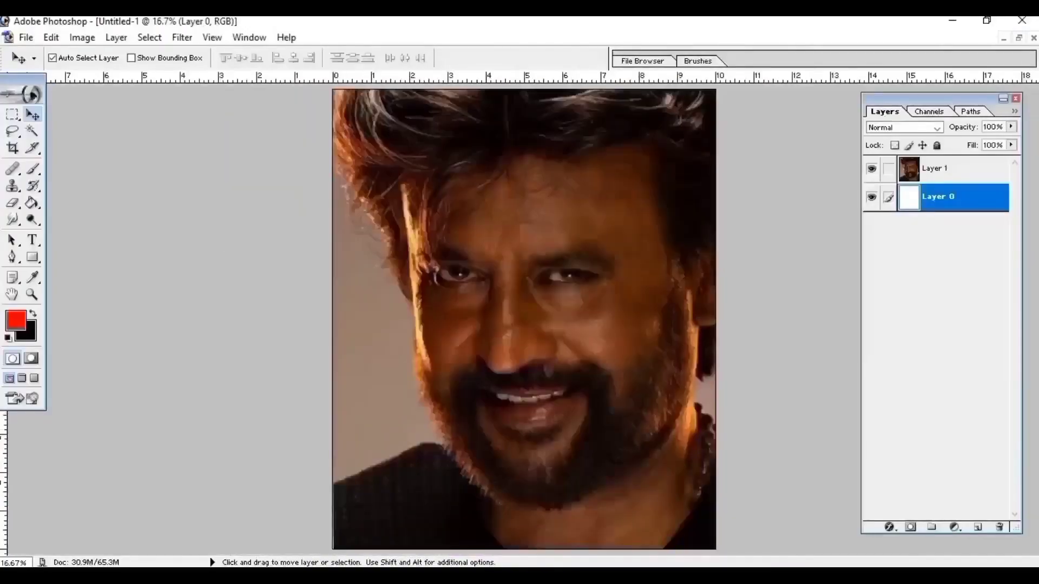
Step: Apply Auto Levels and Auto Contrast to the portrait on Layer 1
key(ctrl+plus)
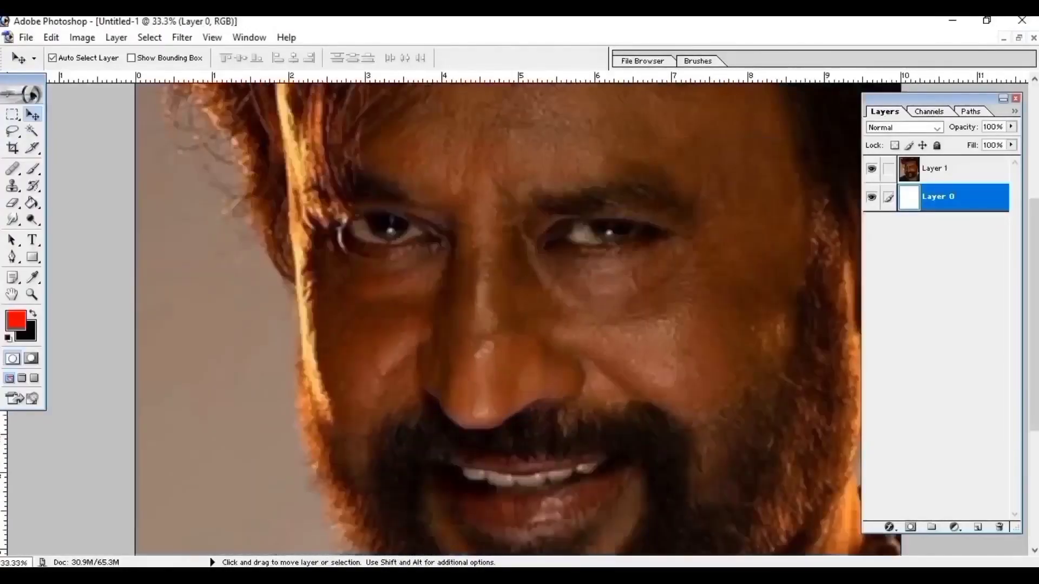
click(83, 37)
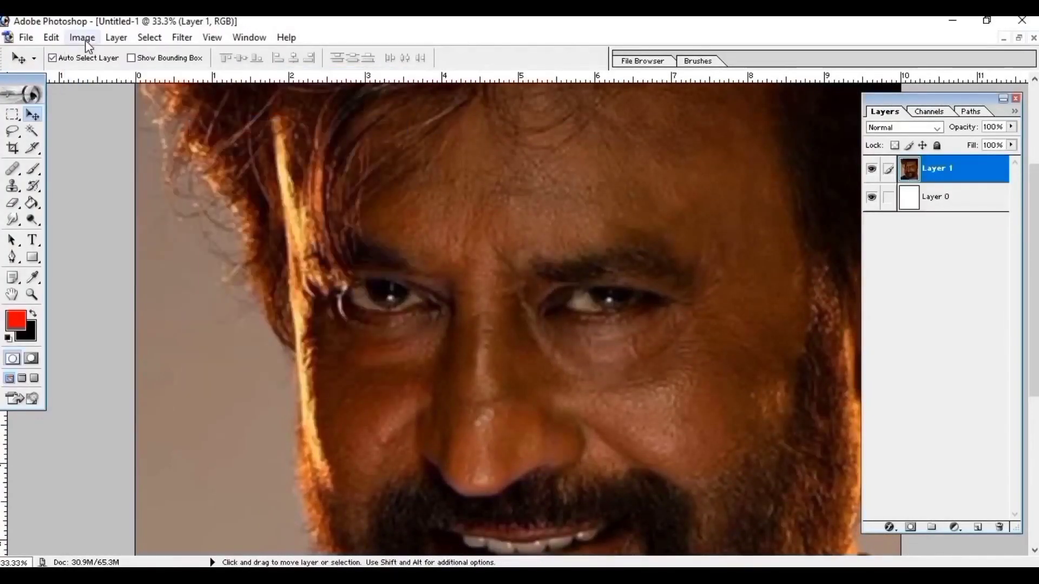
click(82, 37)
click(249, 94)
click(90, 42)
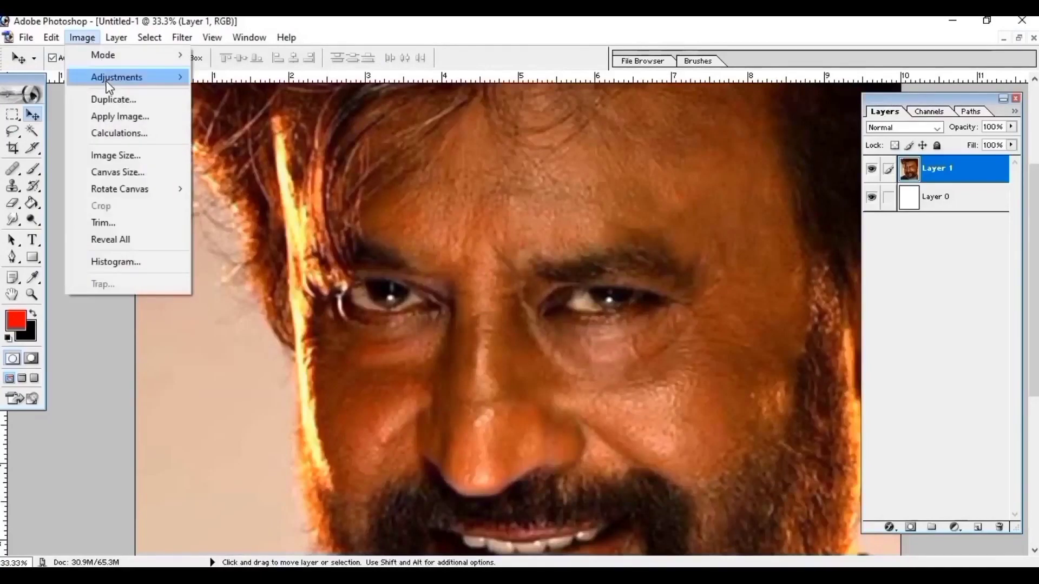
click(238, 109)
key(ctrl+minus)
key(ctrl+minus)
key(ctrl+minus)
key(ctrl+plus)
key(ctrl+plus)
key(ctrl+plus)
Step: Deepen the shadows with Levels by raising the black input to 12
key(ctrl+l)
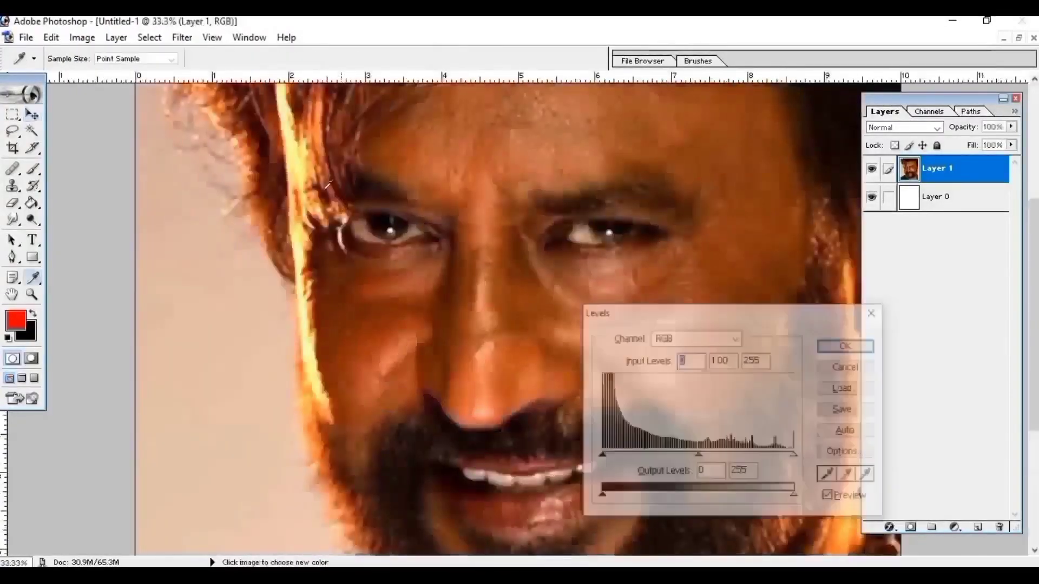
drag(601, 456, 612, 460)
click(845, 347)
key(v)
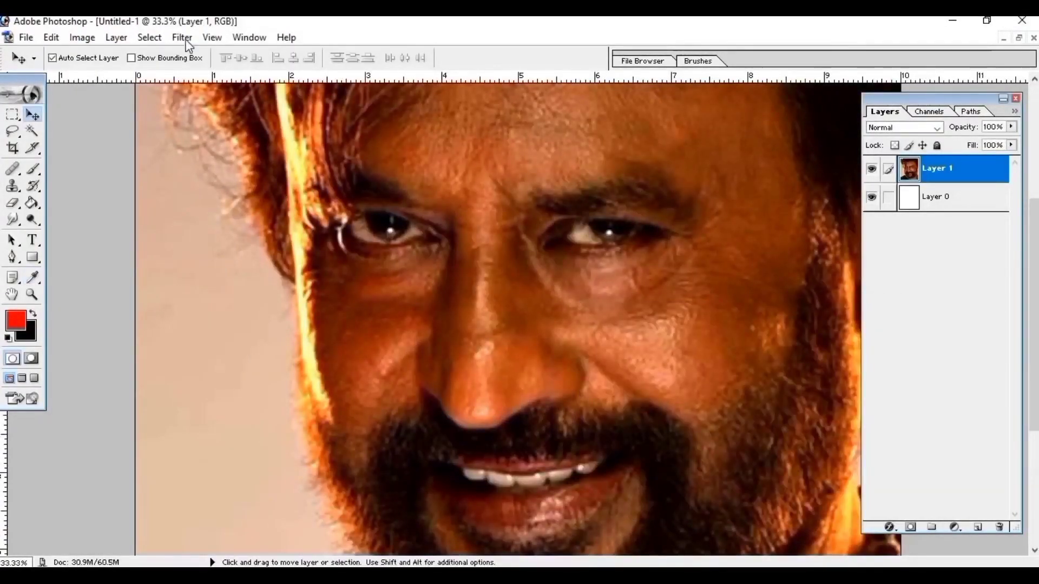
Step: Set Unsharp Mask to 230% amount, 48.0 px radius and threshold 49
click(184, 37)
click(414, 296)
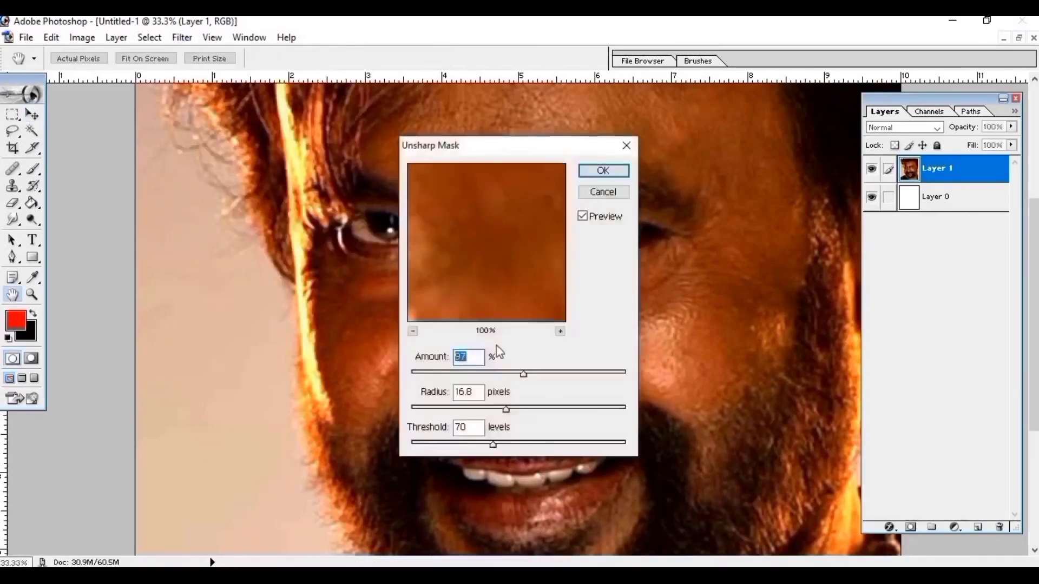
click(412, 331)
click(412, 331)
drag(493, 444, 503, 444)
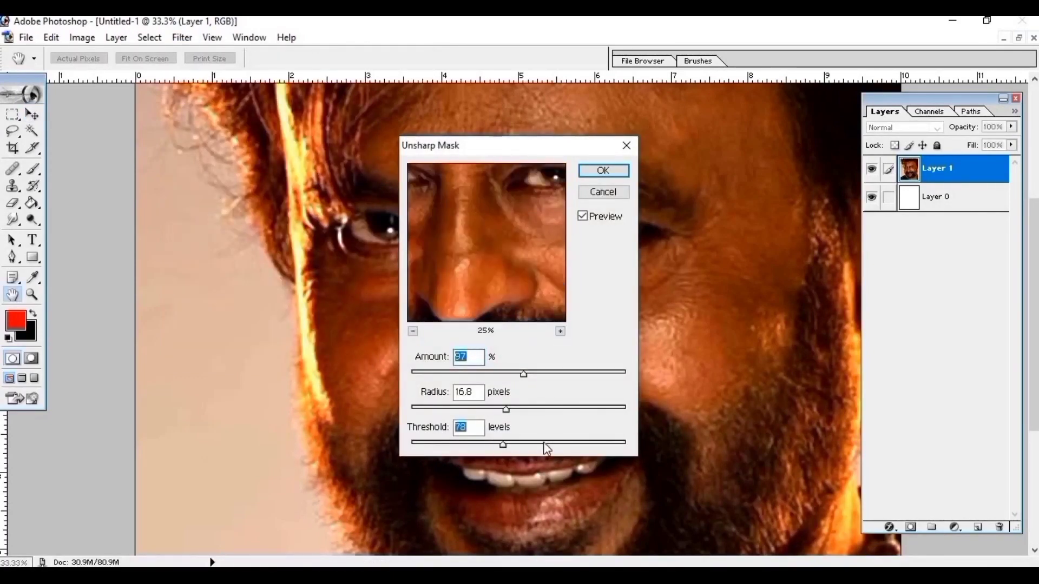
drag(506, 408, 565, 407)
drag(523, 373, 588, 373)
drag(566, 407, 526, 408)
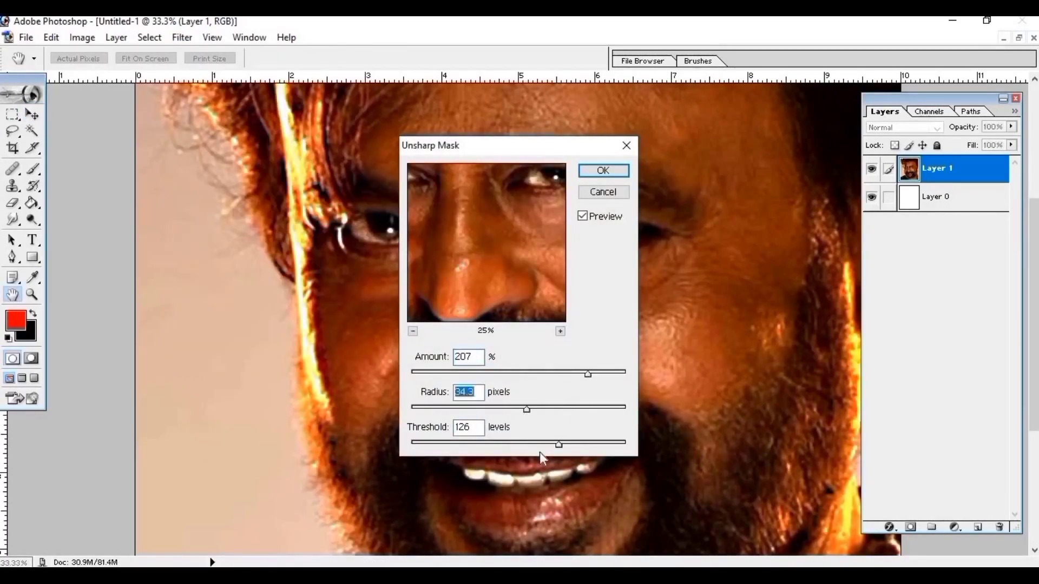
drag(558, 444, 470, 444)
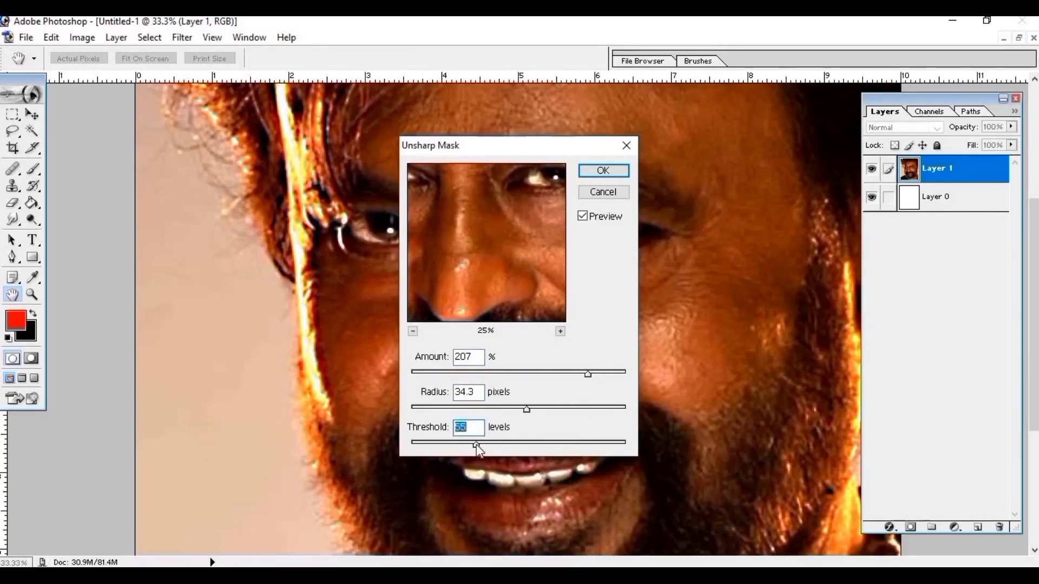
drag(596, 374, 593, 375)
drag(526, 409, 497, 409)
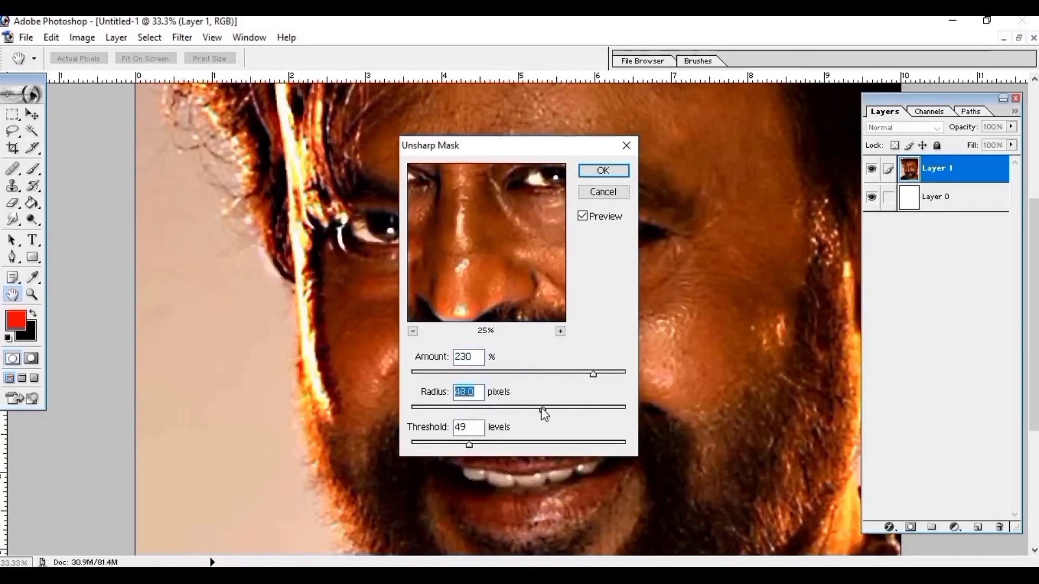
Step: Commit the sharpening and set up the Smudge tool at 56% strength with a chosen brush
key(Return)
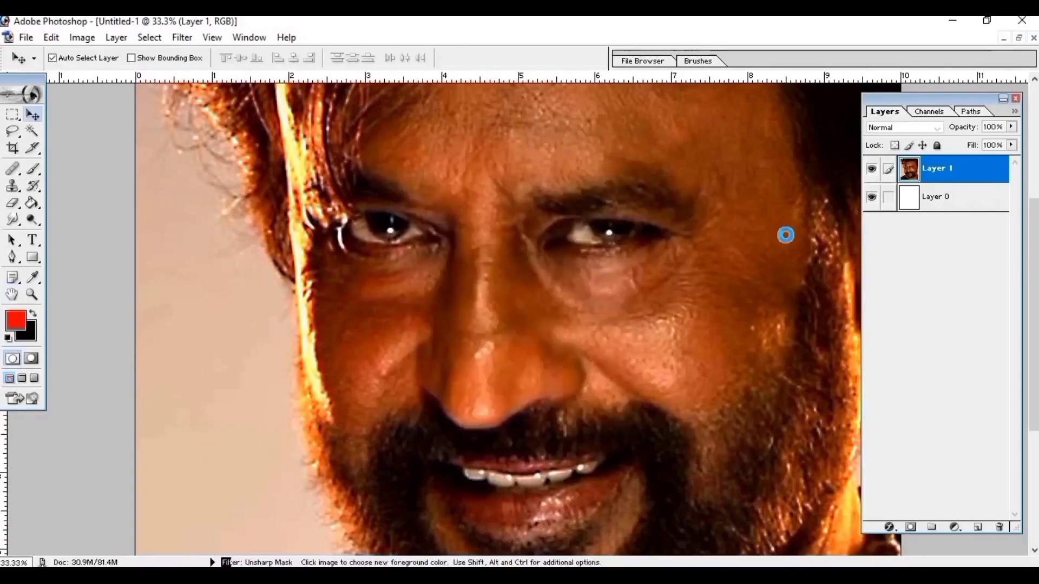
key(ctrl+plus)
click(13, 219)
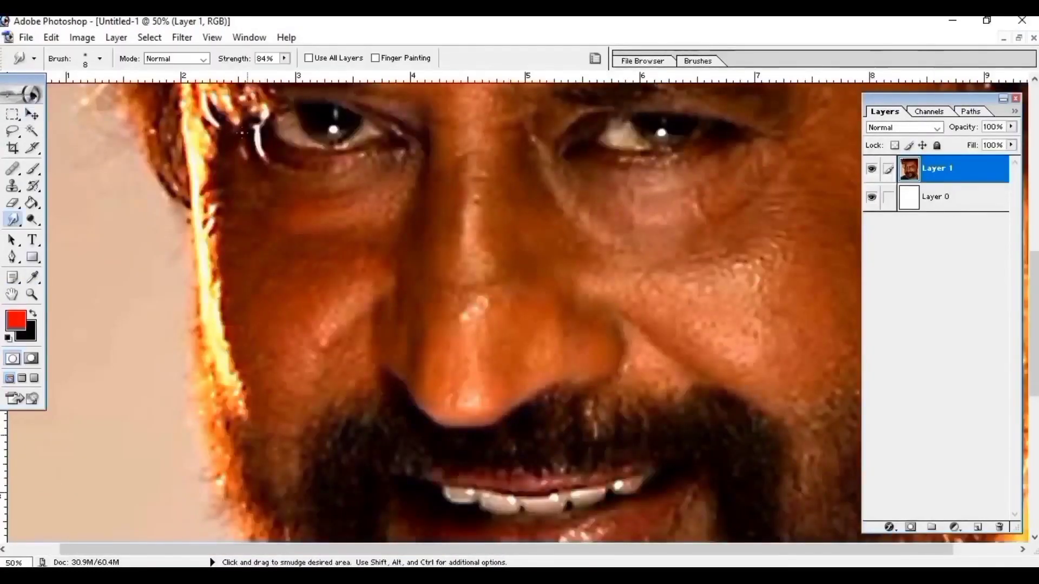
drag(265, 79, 264, 79)
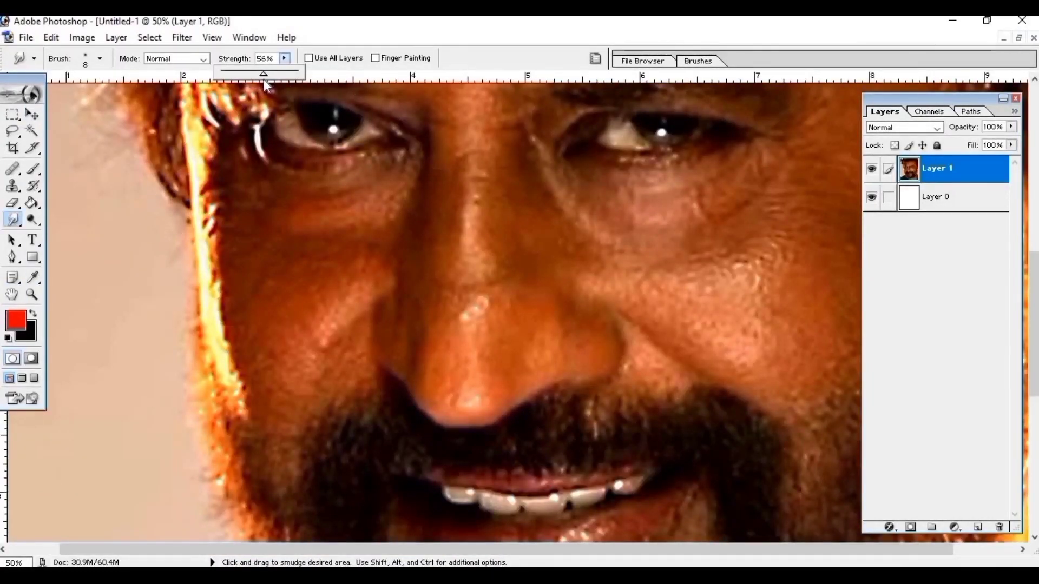
right_click(428, 250)
double_click(497, 459)
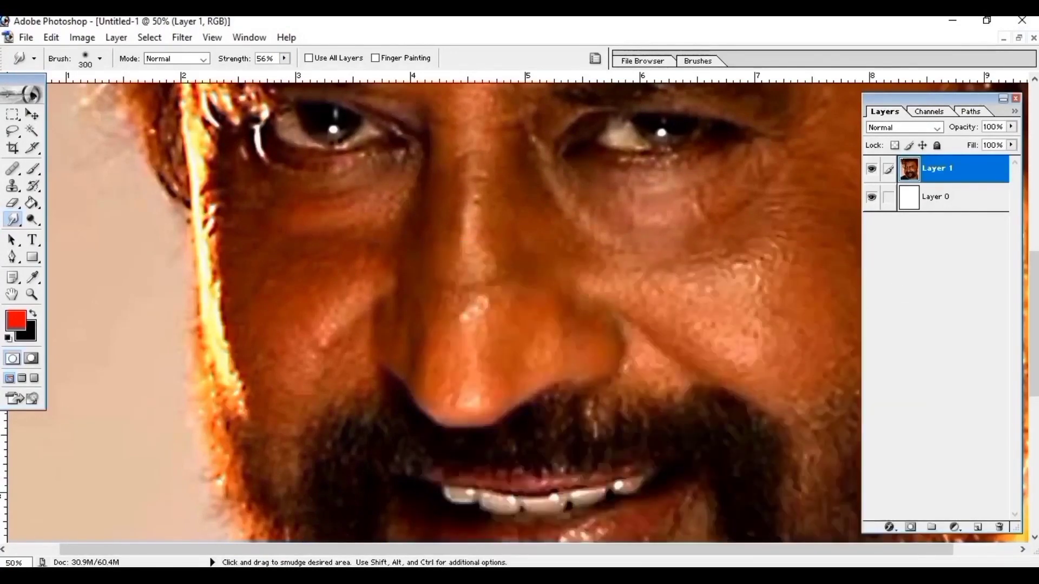
Step: Smear the nose highlight upward with a smaller smudge brush to blend it in
key(ctrl+plus)
key(ctrl+plus)
drag(463, 263, 474, 226)
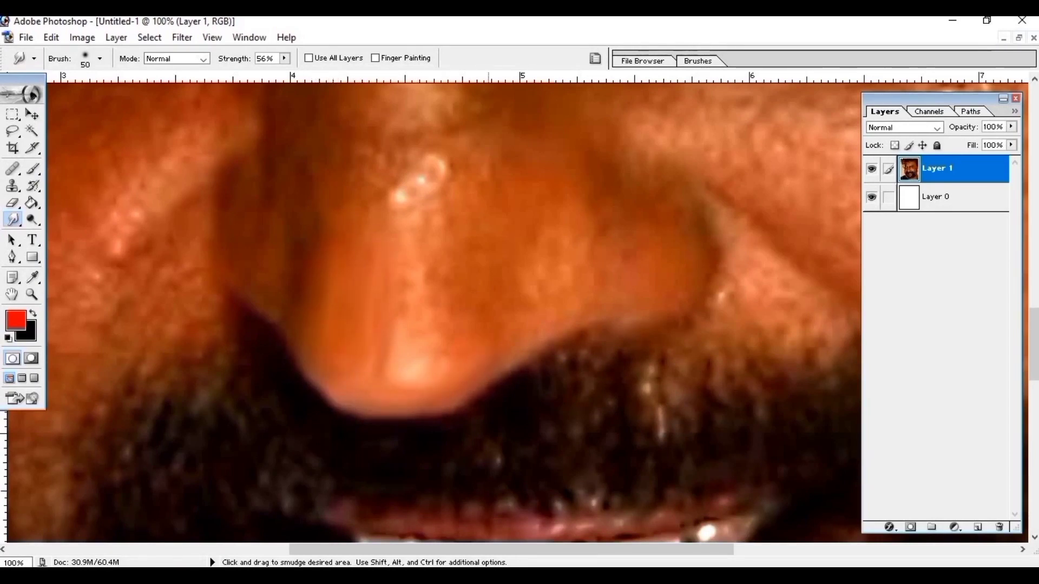
drag(437, 299, 409, 251)
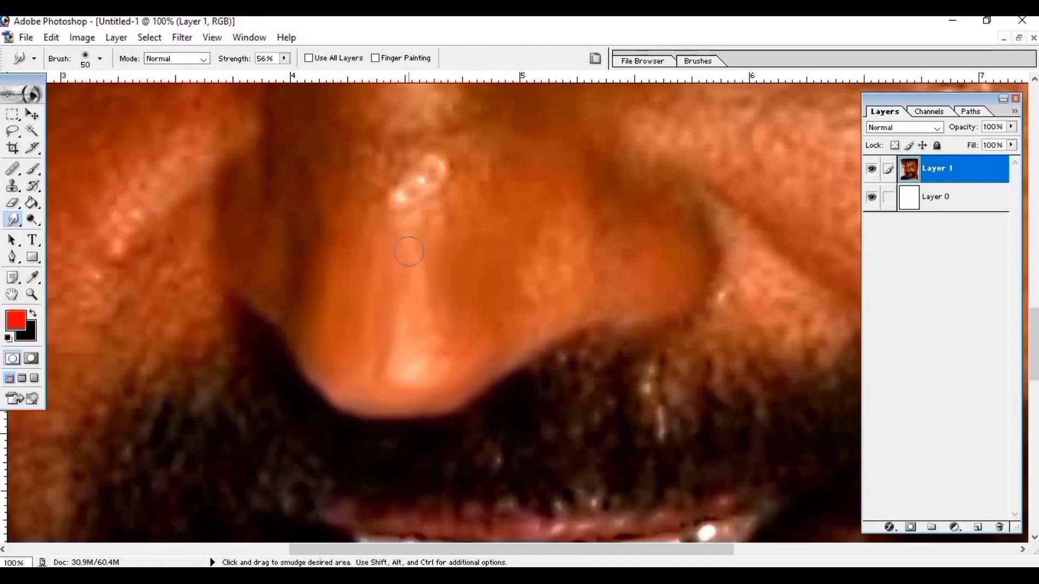
key(ctrl+plus)
scroll(490, 385, up, 5)
key(bracketleft)
key(bracketleft)
key(bracketleft)
mouse_move(395, 295)
mouse_down()
mouse_move(429, 290)
mouse_move(455, 260)
mouse_up()
drag(388, 327, 372, 287)
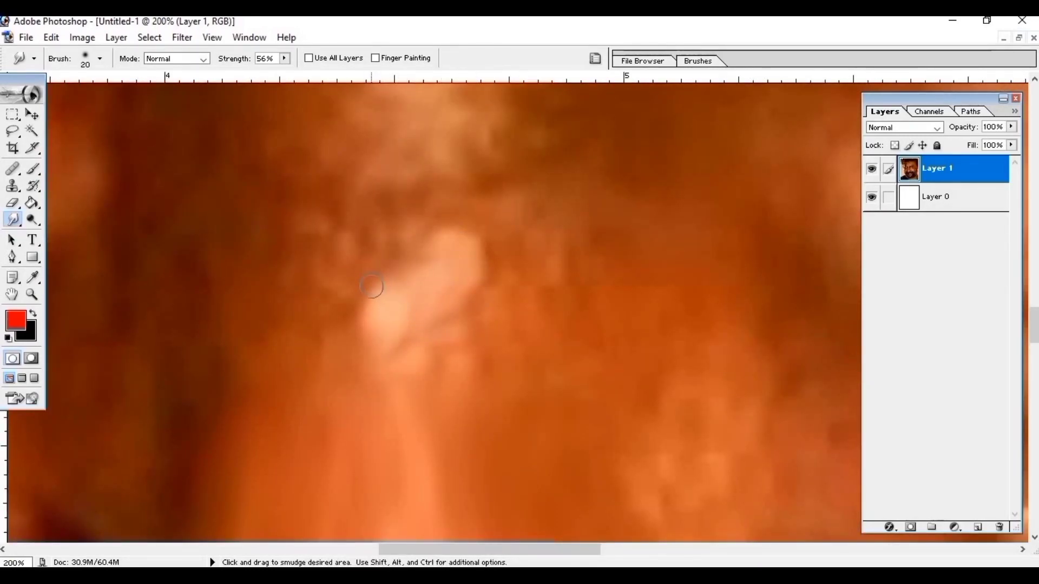
key(ctrl+minus)
key(ctrl+minus)
key(ctrl+plus)
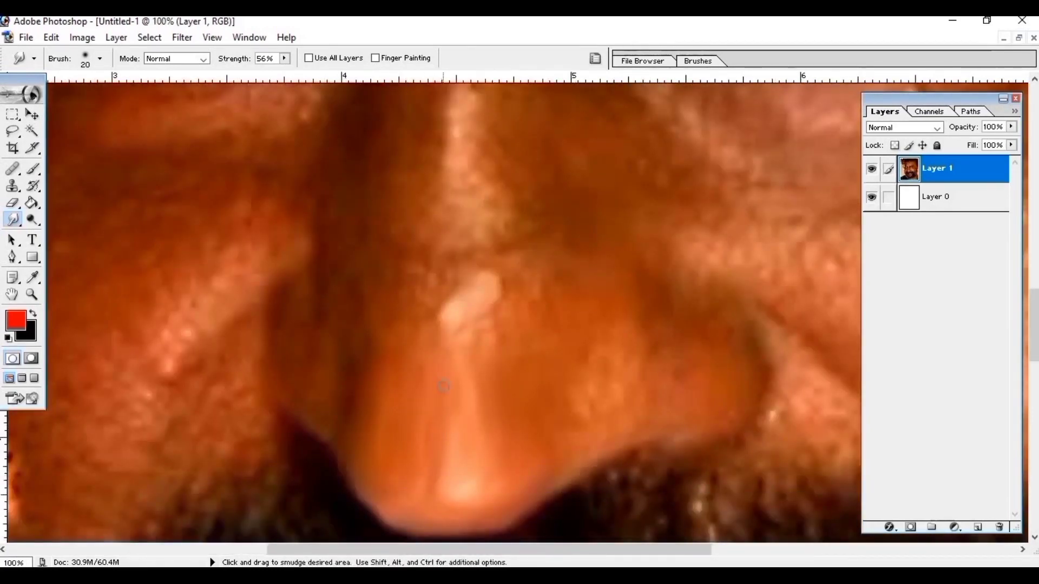
Step: At 64% strength with a larger brush, smooth the nostril specks and surrounding nose skin
drag(284, 59, 288, 69)
key(bracketright)
key(bracketright)
scroll(471, 269, down, 3)
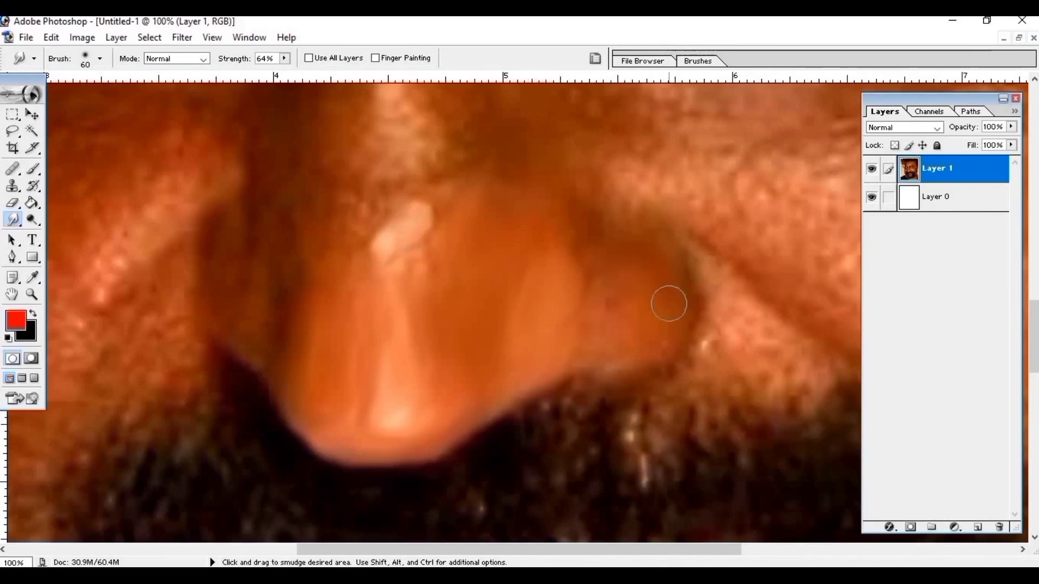
mouse_move(641, 361)
mouse_down()
mouse_move(605, 323)
mouse_move(612, 361)
mouse_up()
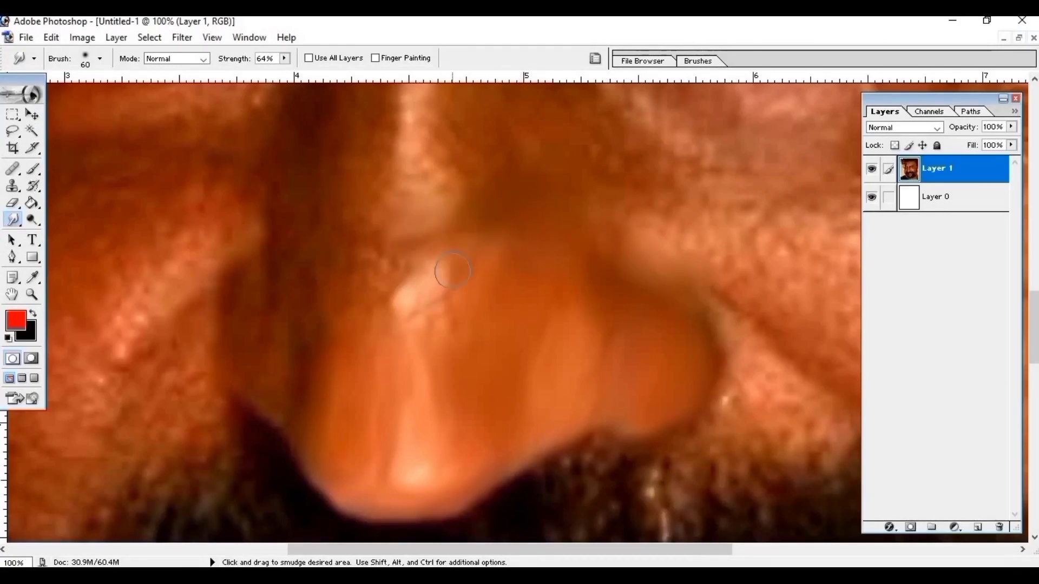
drag(423, 332, 424, 273)
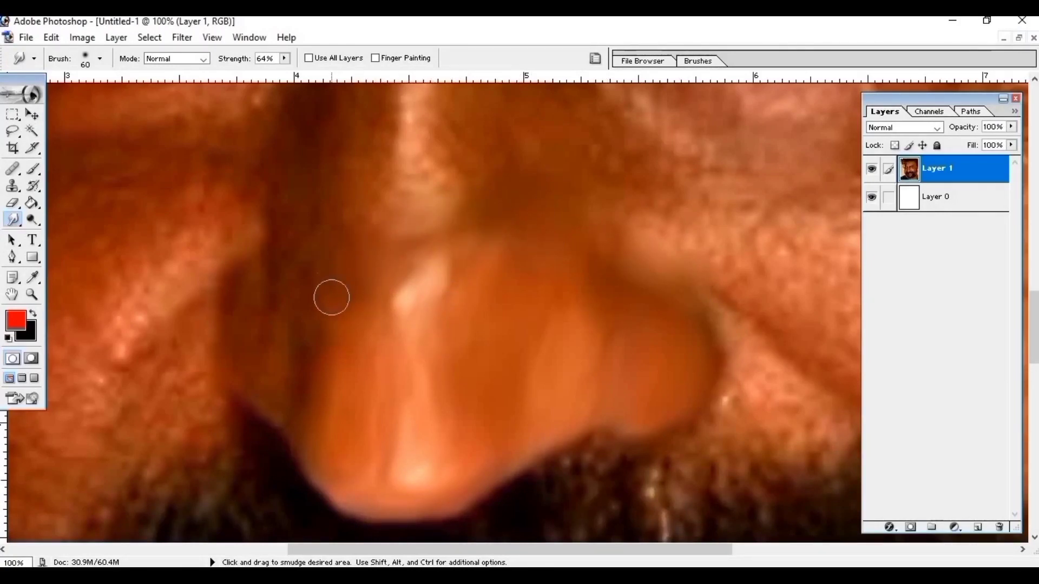
drag(322, 288, 368, 229)
drag(465, 311, 400, 381)
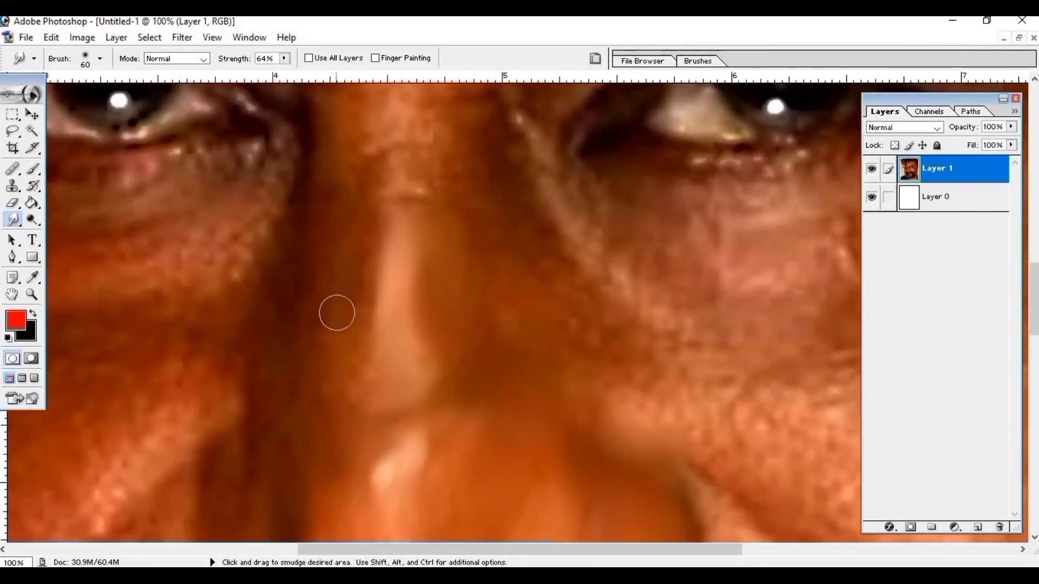
Step: Smudge the cheek skin, the crease below the cheek and the blotchy texture smooth
key(ctrl+minus)
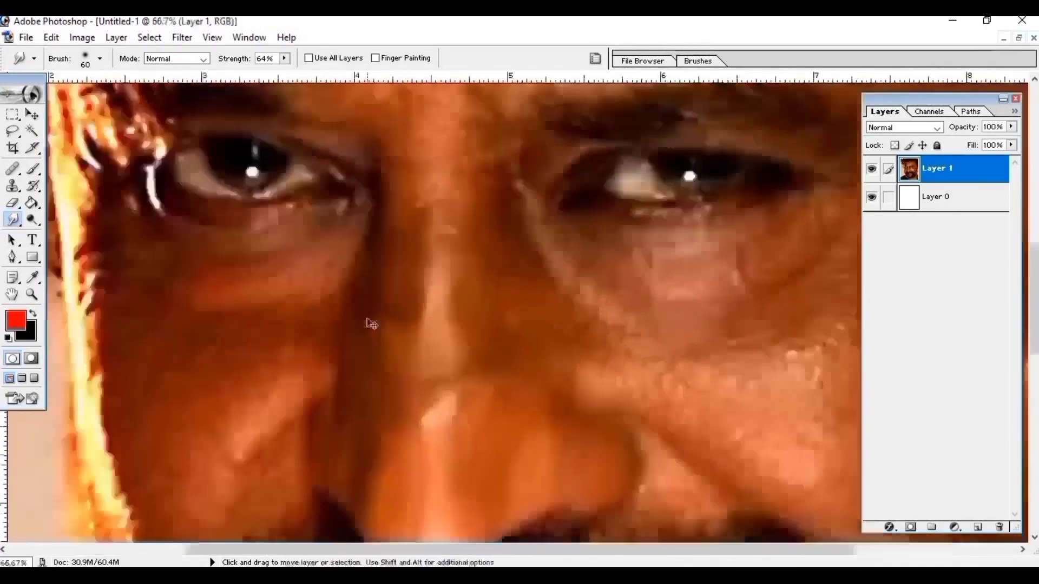
key(ctrl+plus)
drag(469, 324, 339, 343)
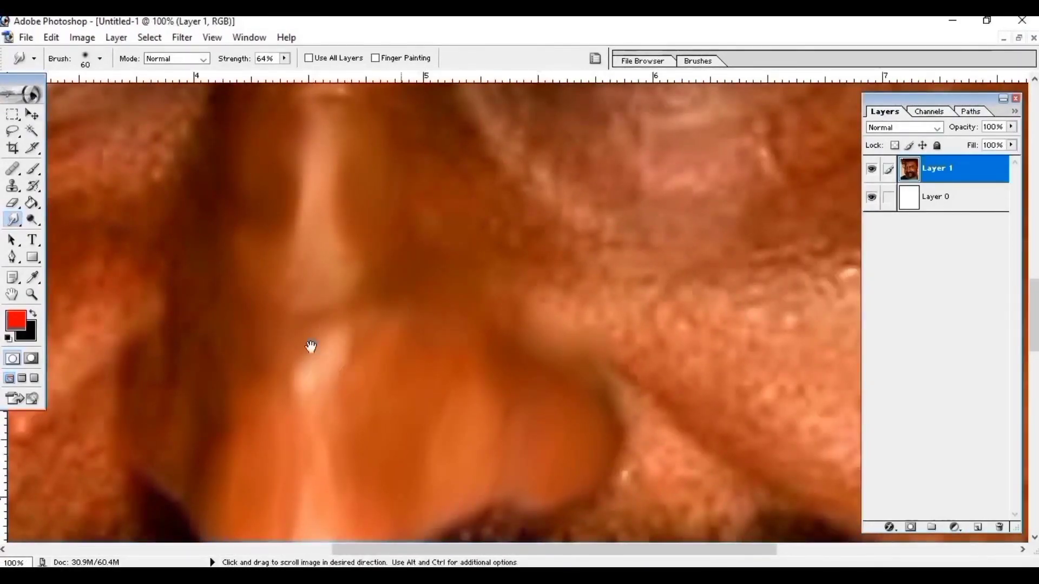
drag(492, 292, 406, 310)
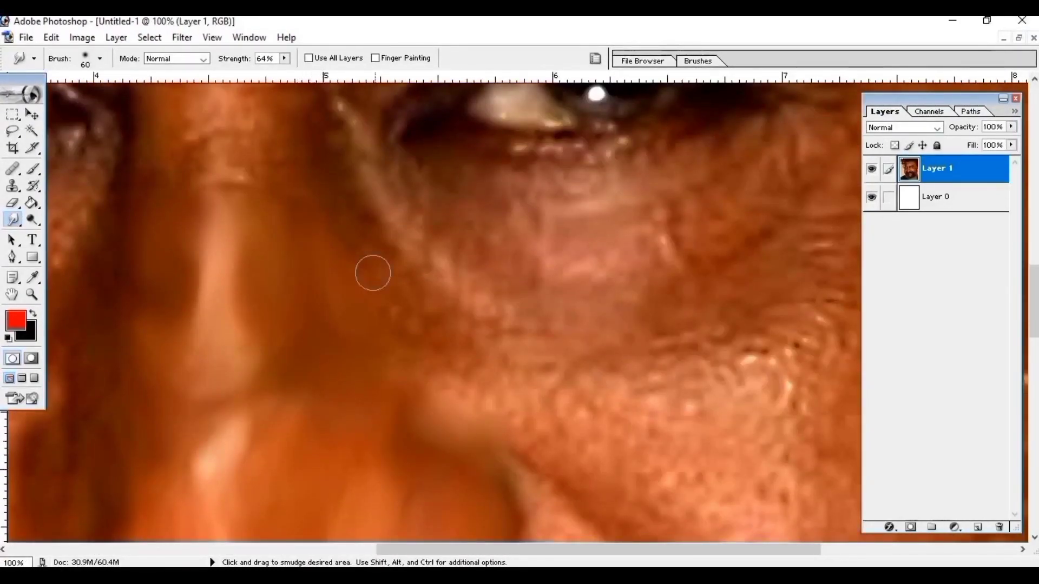
drag(414, 361, 378, 262)
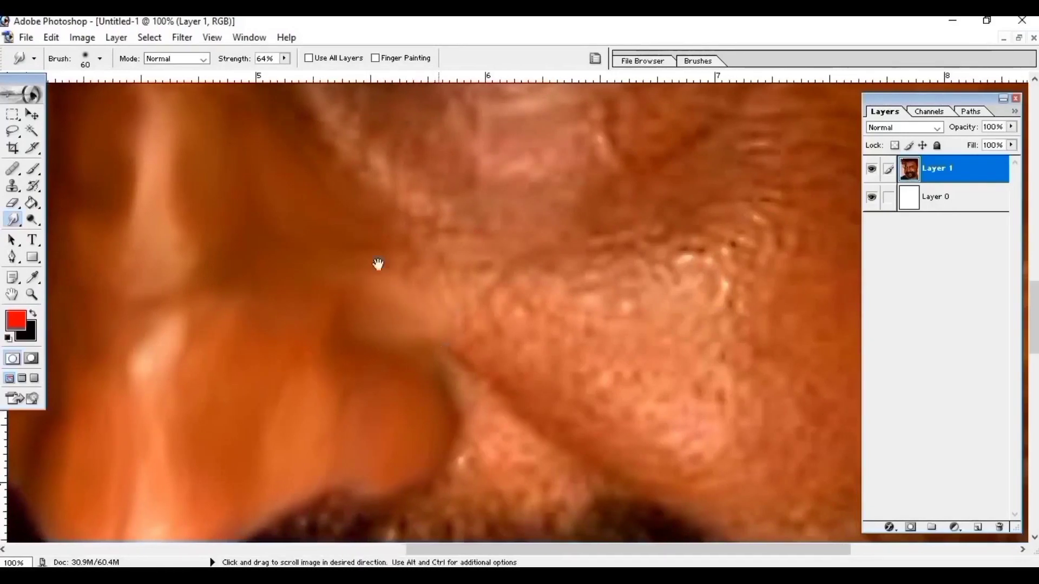
drag(485, 399, 388, 317)
drag(393, 401, 536, 428)
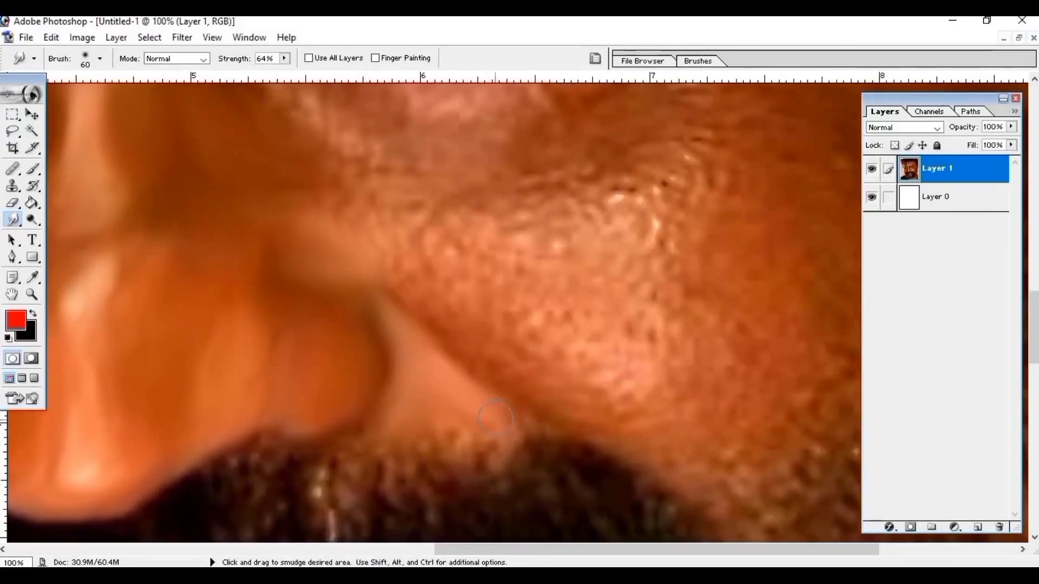
mouse_move(428, 255)
mouse_down()
mouse_move(599, 197)
mouse_move(556, 252)
mouse_up()
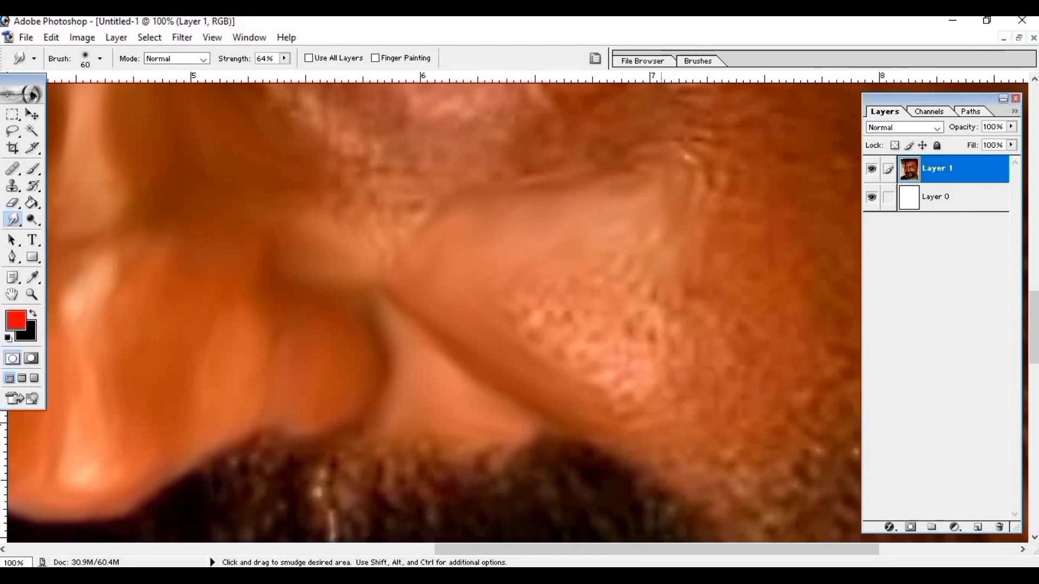
mouse_move(566, 294)
mouse_down()
mouse_move(539, 325)
mouse_move(606, 374)
mouse_move(657, 292)
mouse_move(644, 351)
mouse_up()
drag(453, 253, 424, 201)
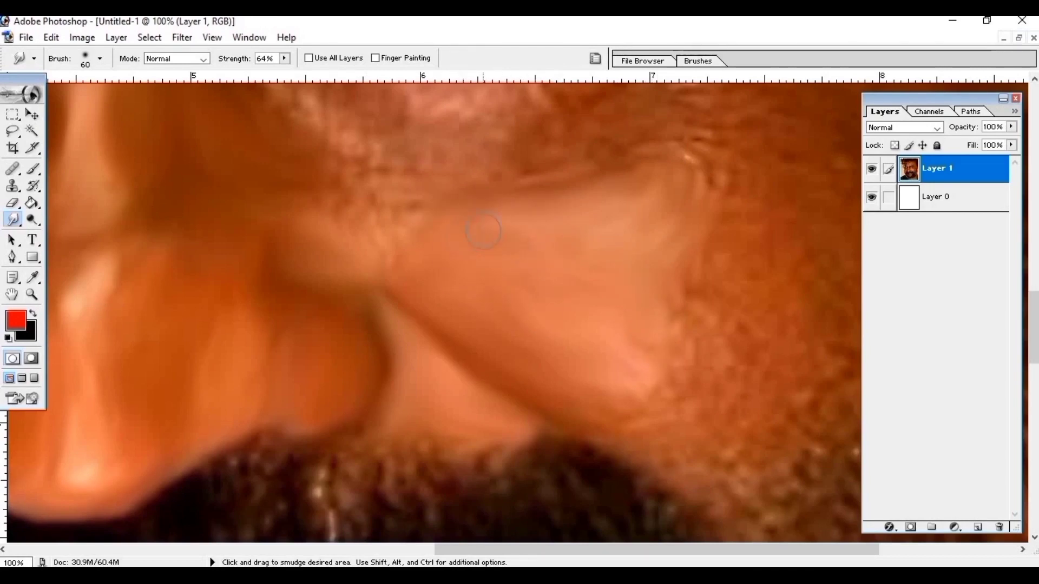
Step: Lower smudge strength to 56% and smooth the crease and skin under the eye
key(ctrl+minus)
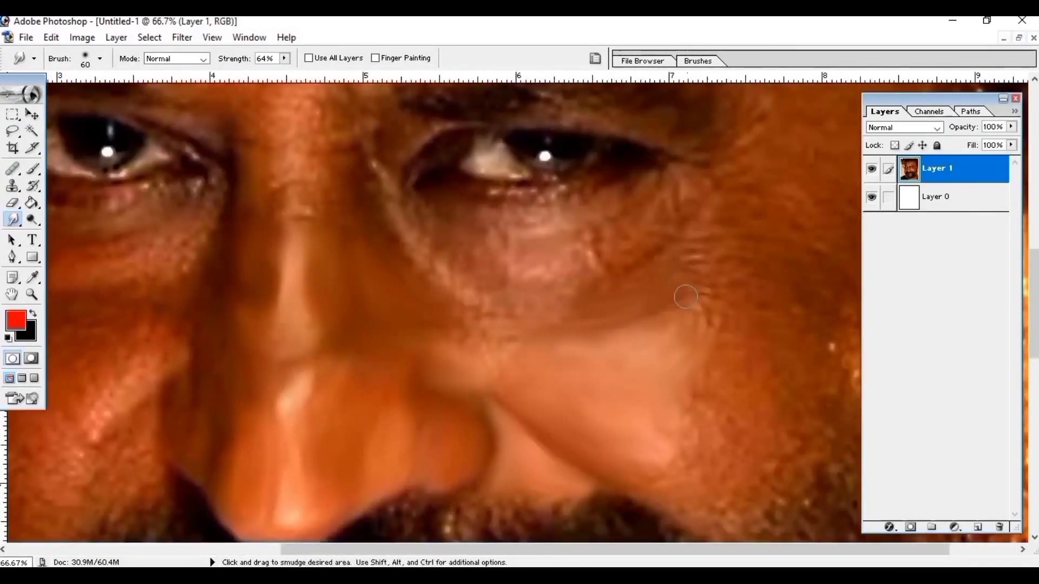
drag(454, 314, 505, 326)
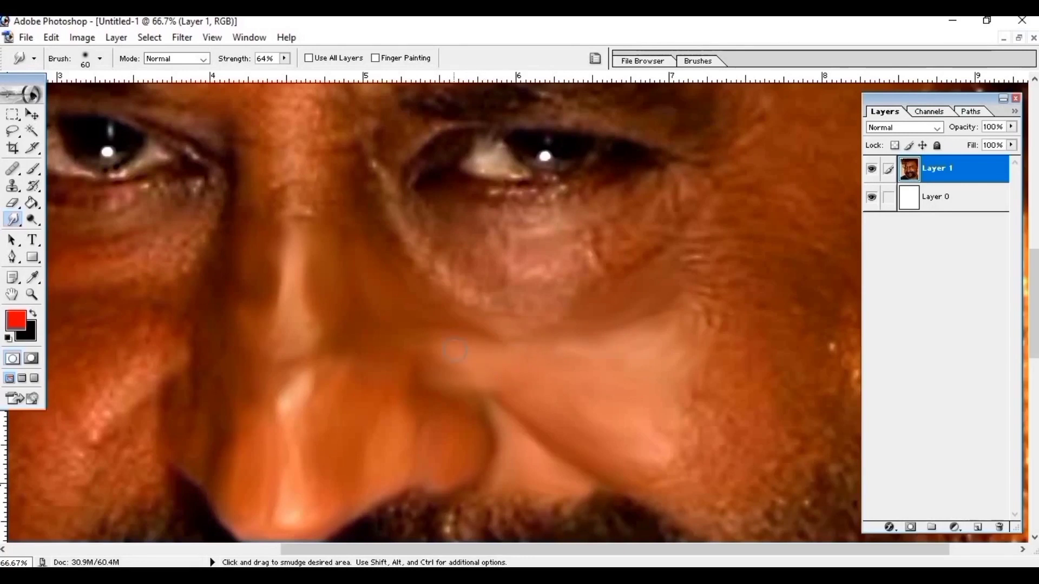
scroll(455, 351, up, 3)
drag(332, 299, 368, 293)
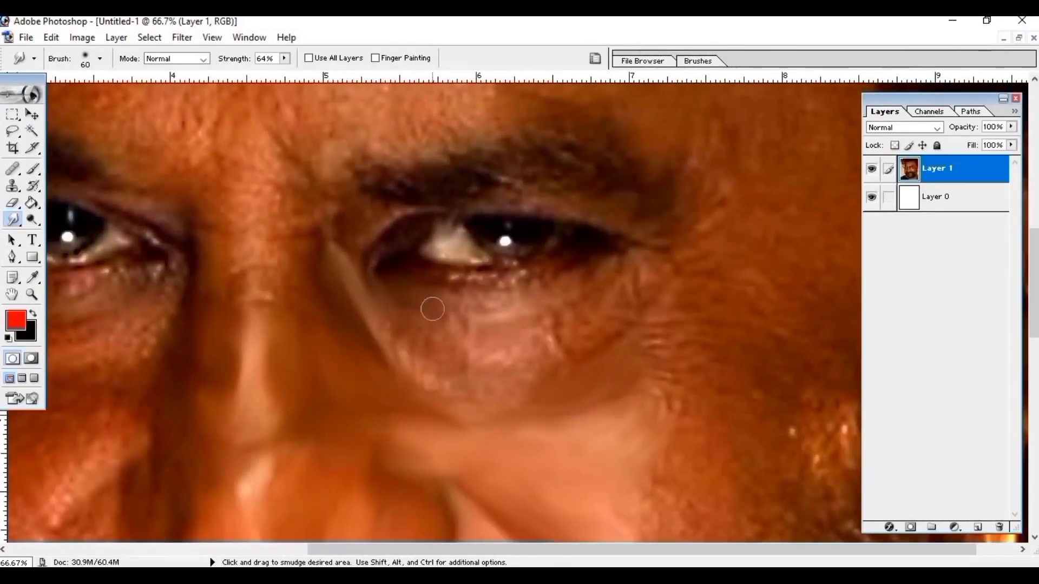
drag(433, 309, 552, 298)
drag(284, 58, 277, 81)
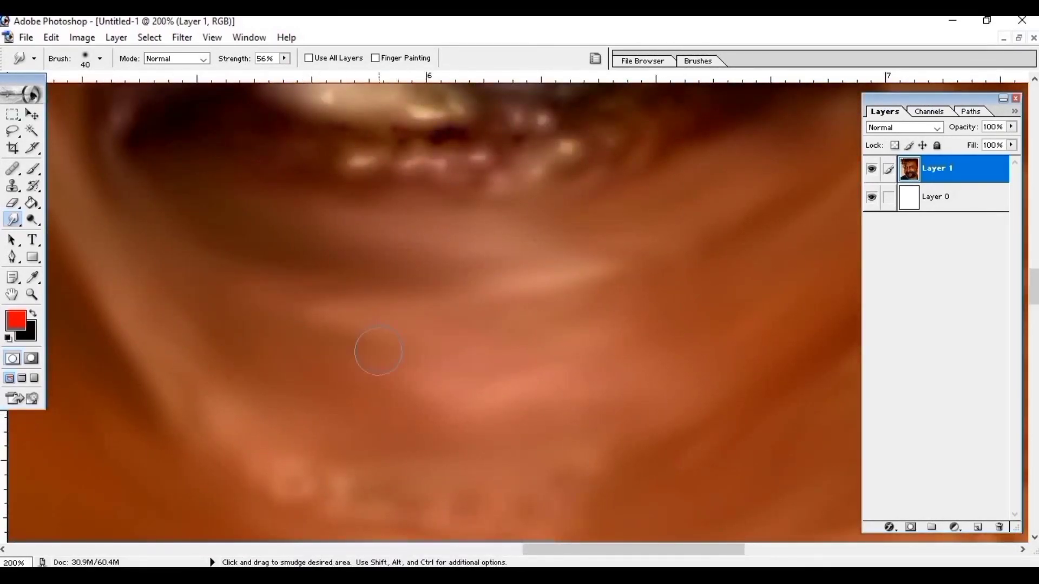
drag(558, 237, 607, 189)
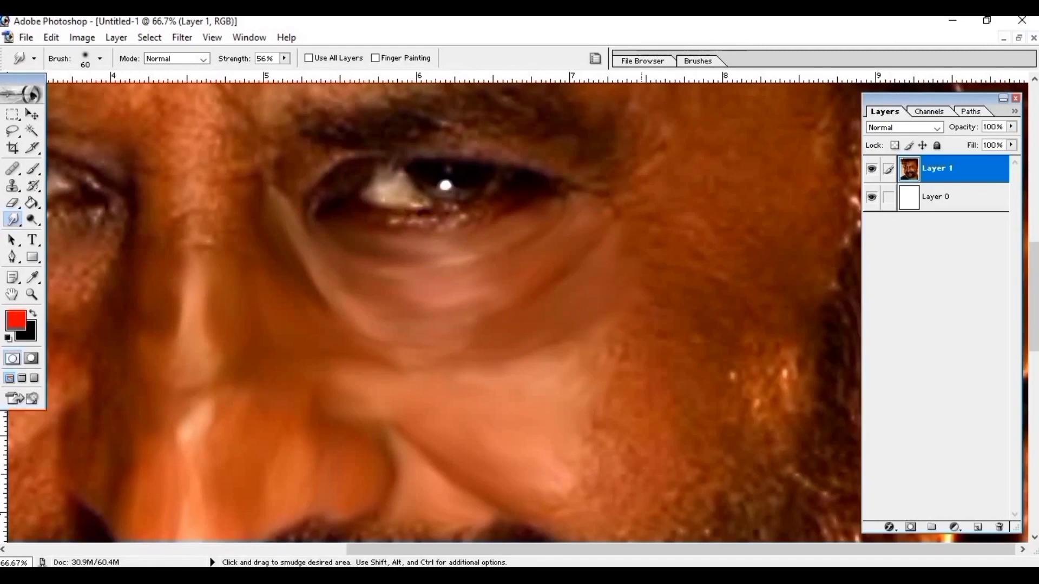
Step: Smear a lighter streak down the cheek toward the beard, then zoom to 100% on the eye
scroll(622, 250, up, 5)
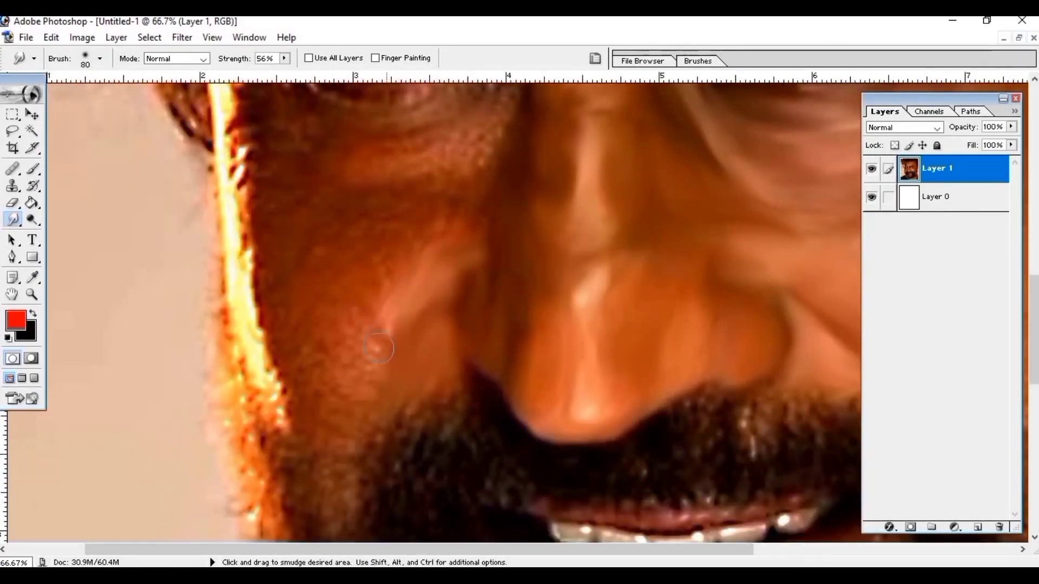
drag(378, 348, 352, 436)
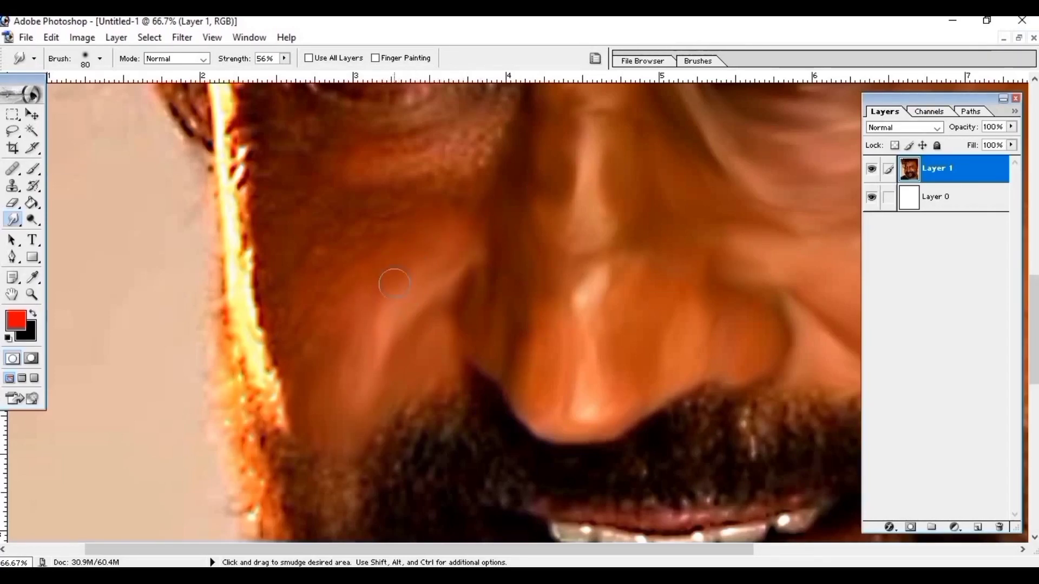
key(ctrl+plus)
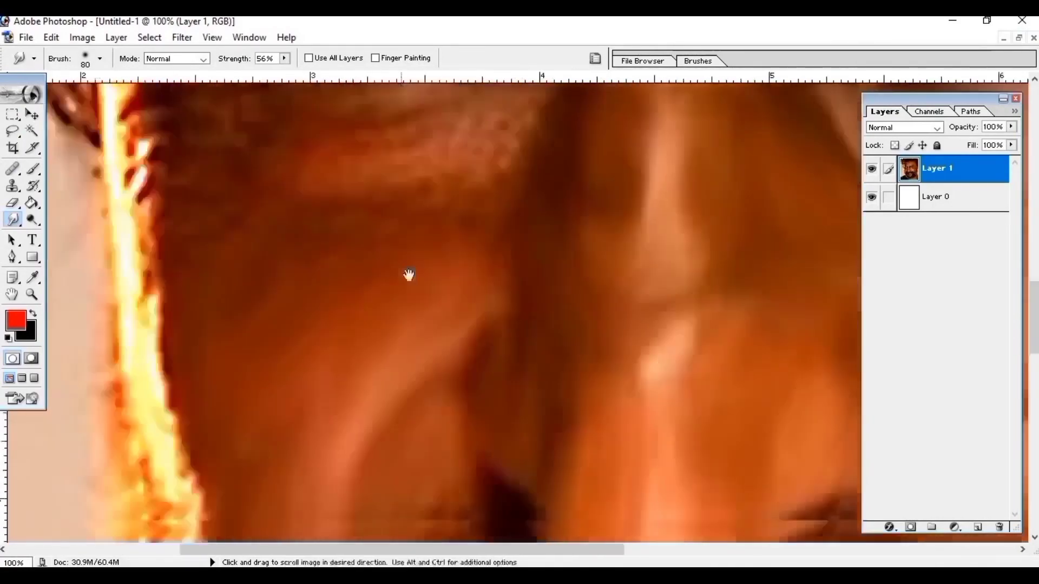
drag(394, 225, 367, 366)
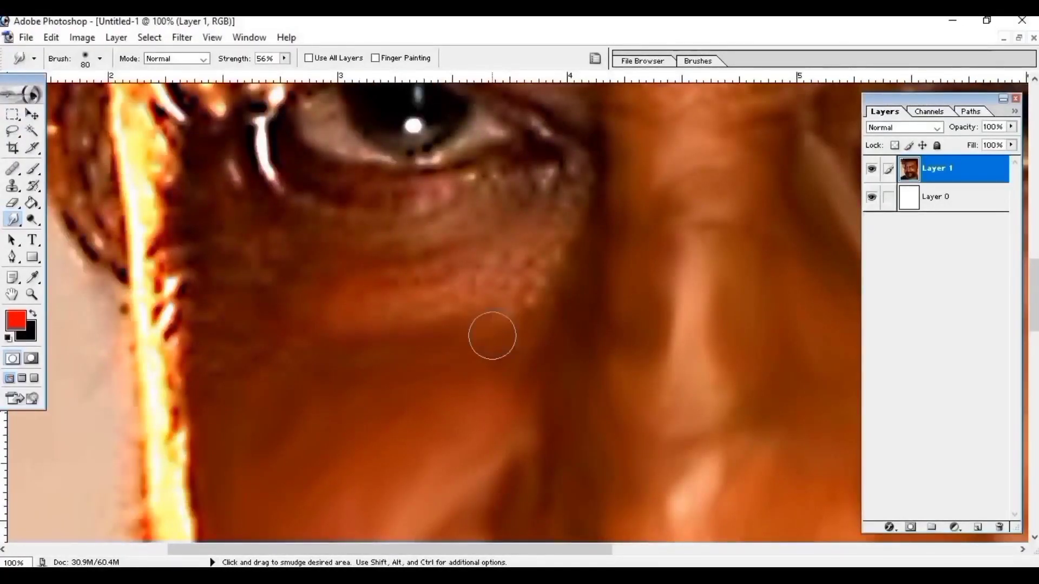
drag(202, 294, 194, 347)
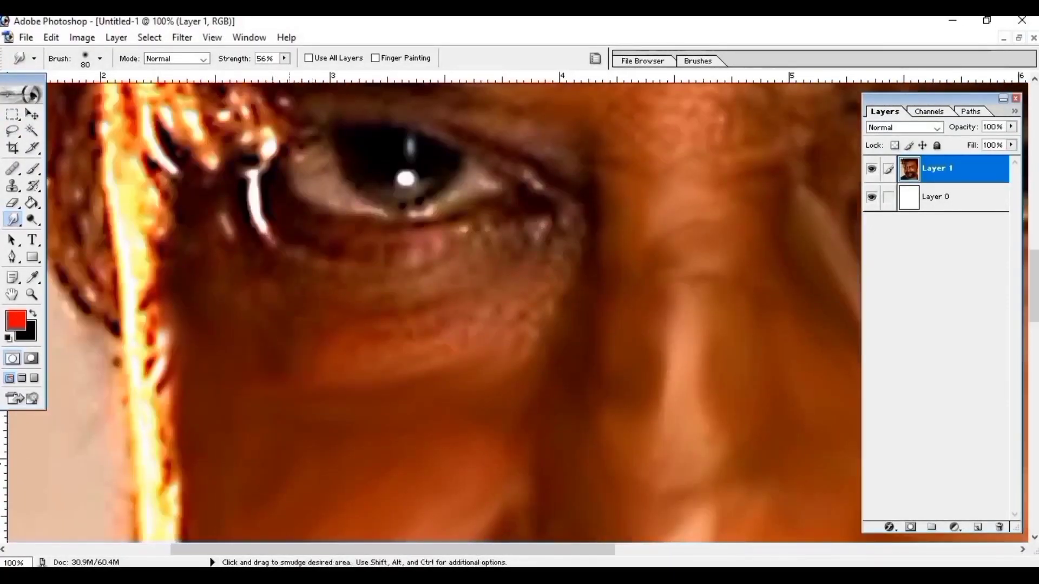
drag(440, 303, 306, 389)
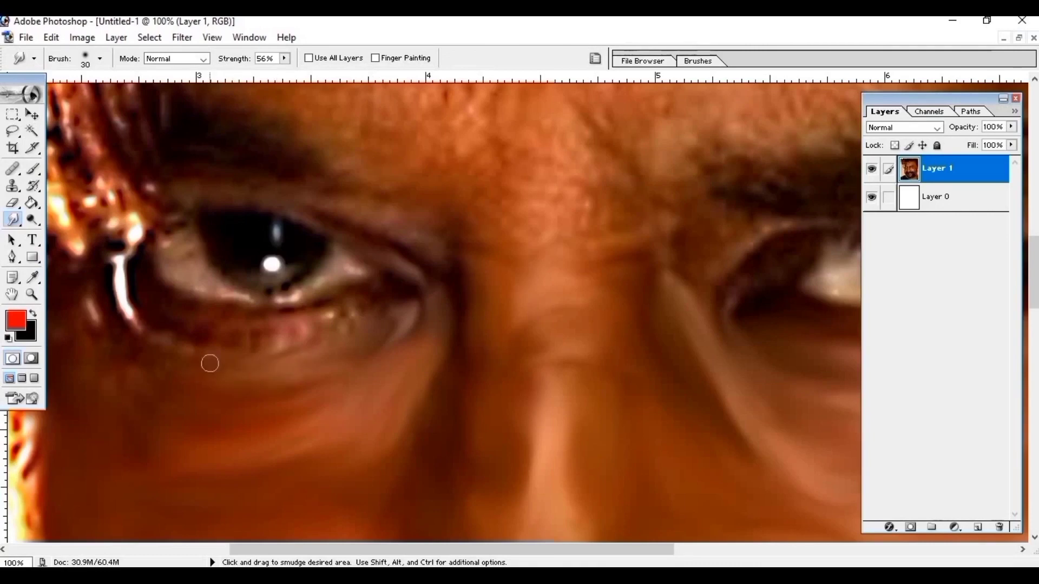
Step: Smudge the lower eyelid, the white streak at the eye corner and the crease between the brows
drag(200, 353, 343, 318)
key(bracketright)
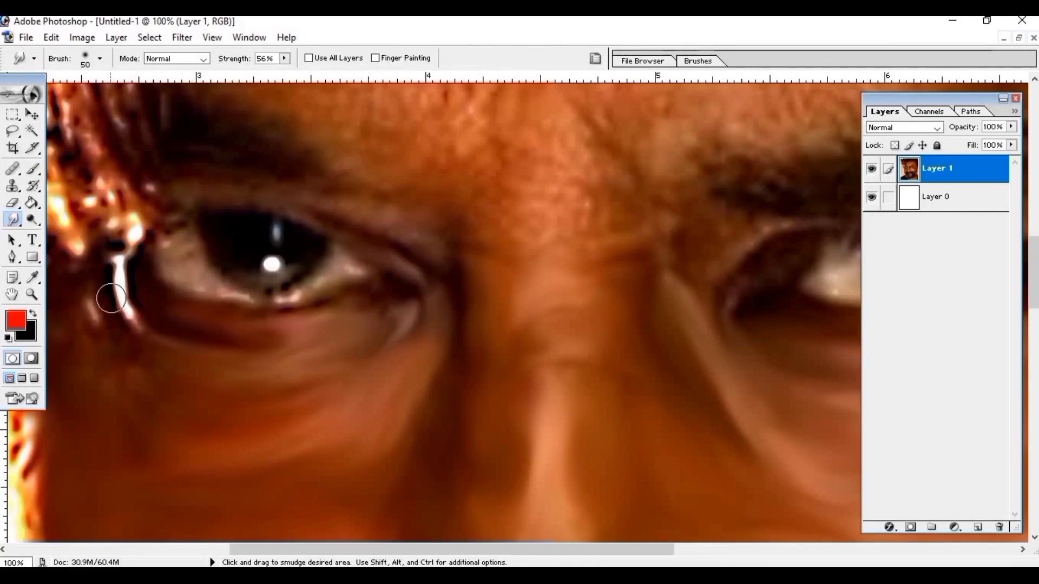
mouse_move(116, 297)
mouse_down()
mouse_move(124, 322)
mouse_move(234, 355)
mouse_move(316, 332)
mouse_move(248, 267)
mouse_move(222, 206)
mouse_up()
scroll(333, 384, down, 2)
scroll(360, 401, down, 2)
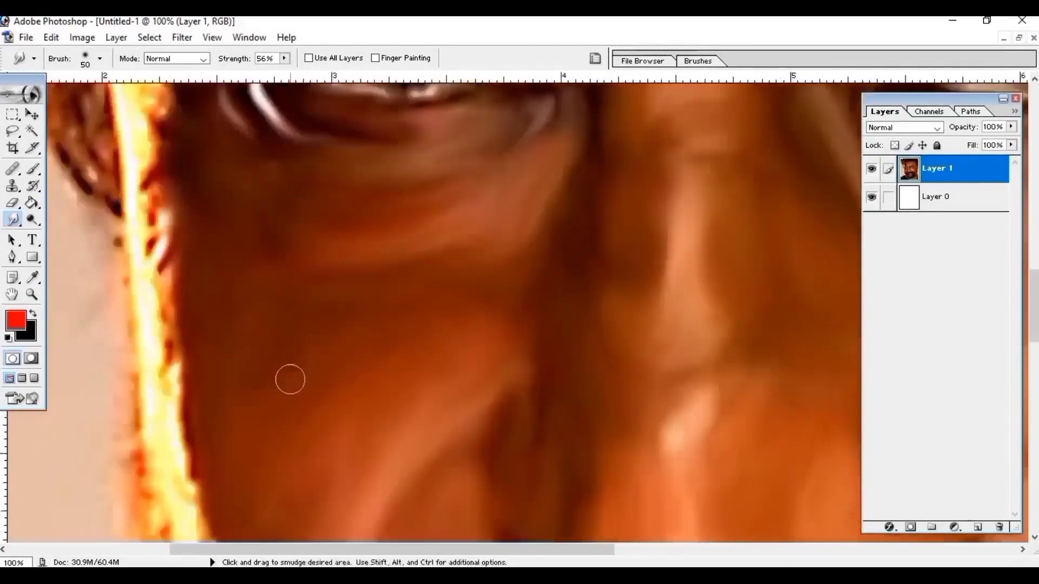
scroll(289, 376, down, 2)
scroll(366, 306, down, 2)
scroll(366, 307, up, 3)
scroll(366, 307, right, 2)
scroll(429, 431, up, 2)
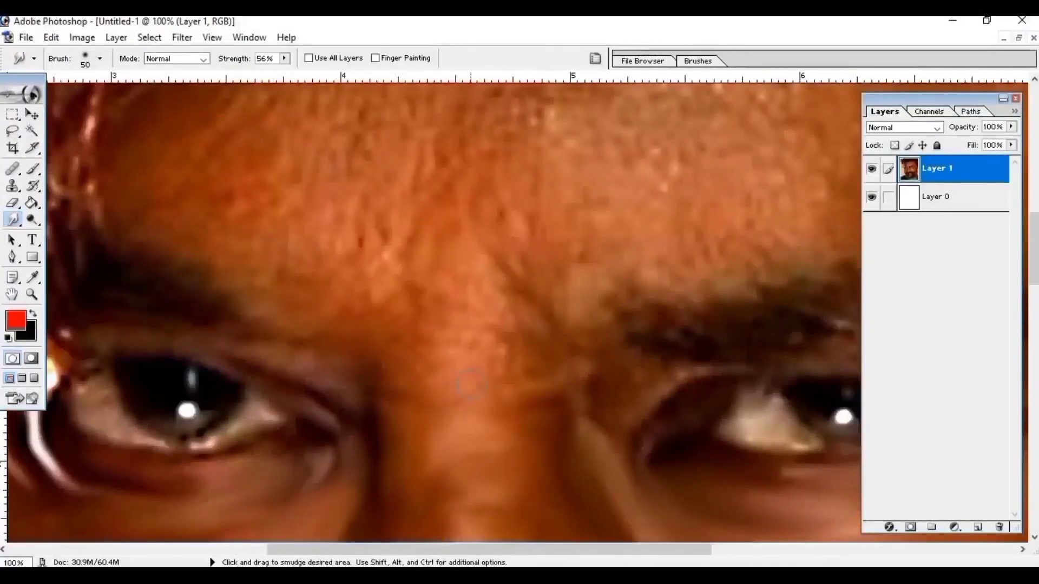
mouse_move(497, 244)
mouse_down()
mouse_move(514, 335)
mouse_move(411, 249)
mouse_move(453, 189)
mouse_up()
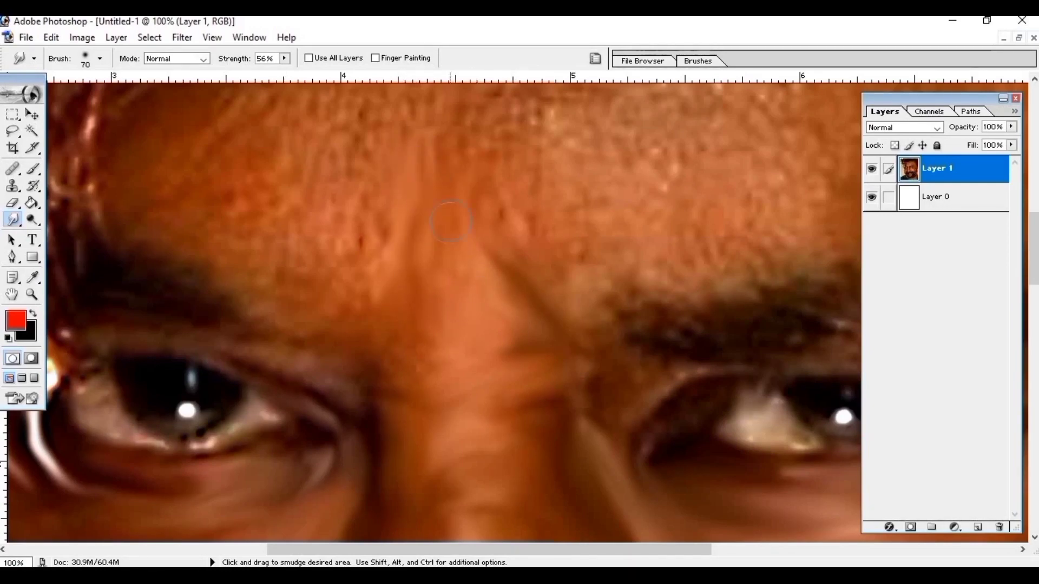
Step: Smudge the skin near the eye's outer corner, then enlarge the brush to 60
scroll(433, 320, down, 3)
scroll(407, 292, left, 1)
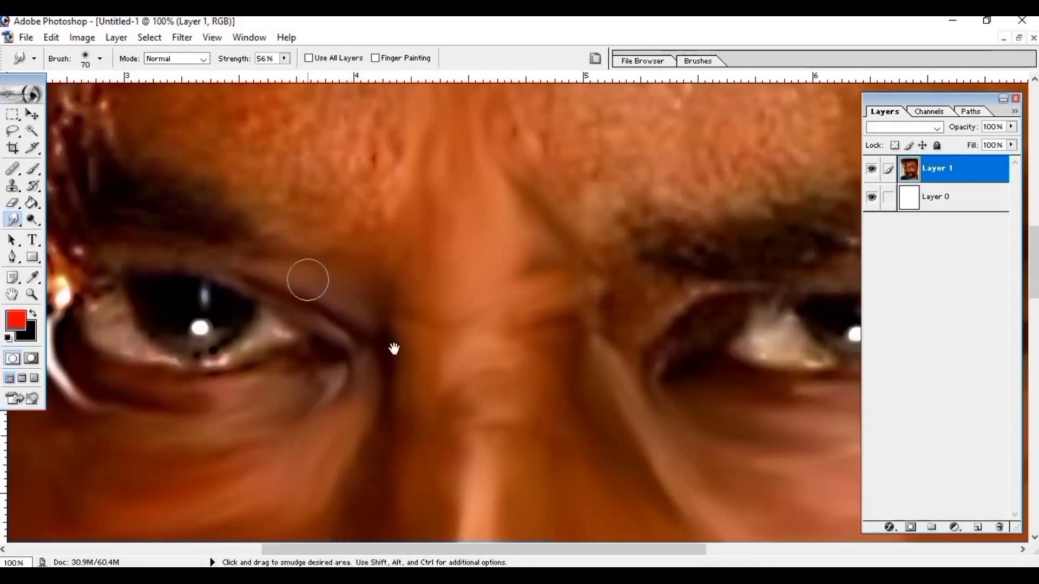
drag(394, 349, 564, 363)
key(bracketleft)
key(bracketleft)
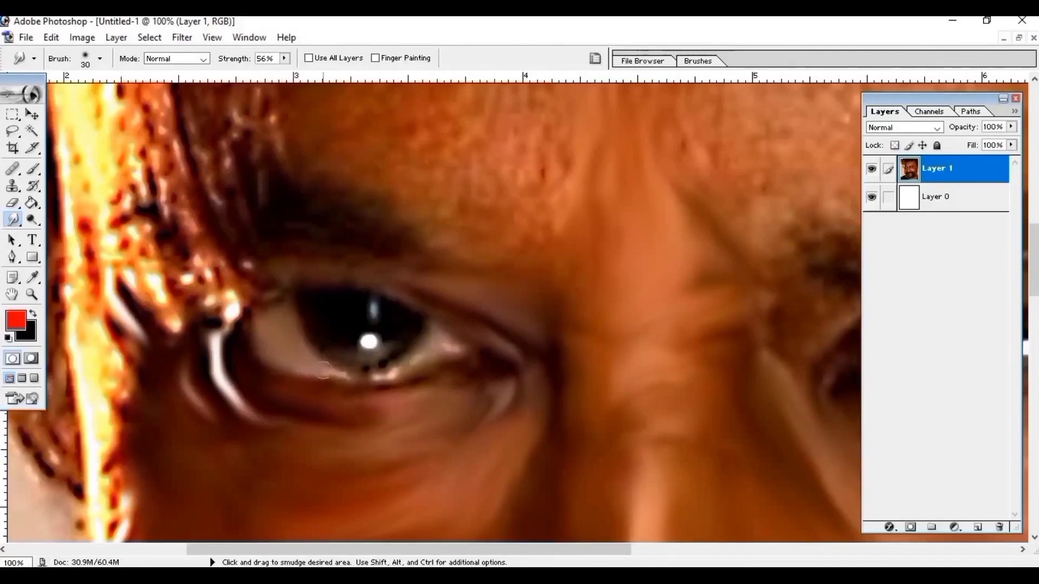
drag(423, 347, 455, 352)
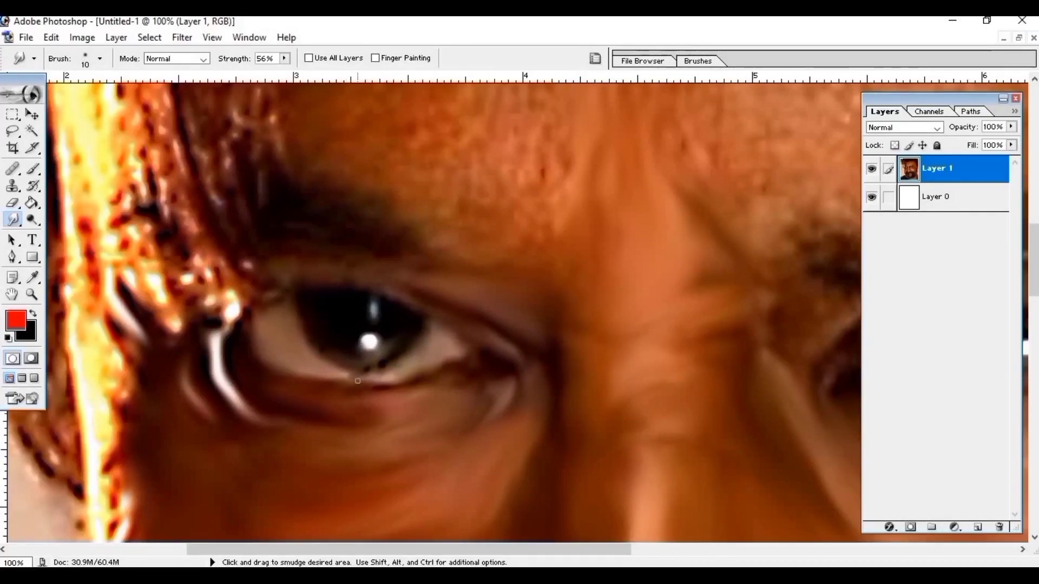
scroll(431, 333, up, 4)
scroll(432, 333, right, 1)
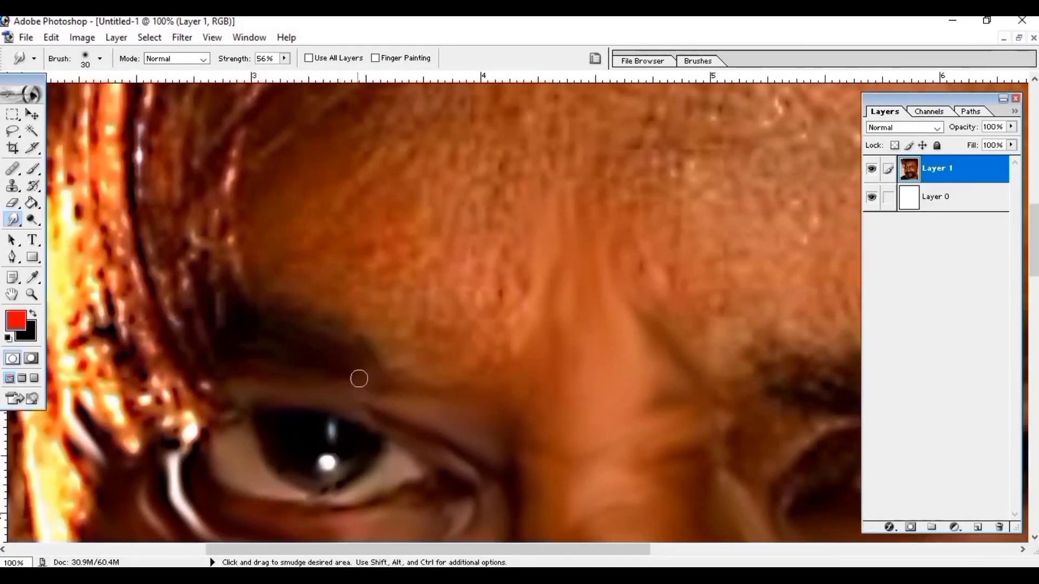
scroll(359, 376, right, 2)
key(bracketright)
key(bracketright)
key(bracketright)
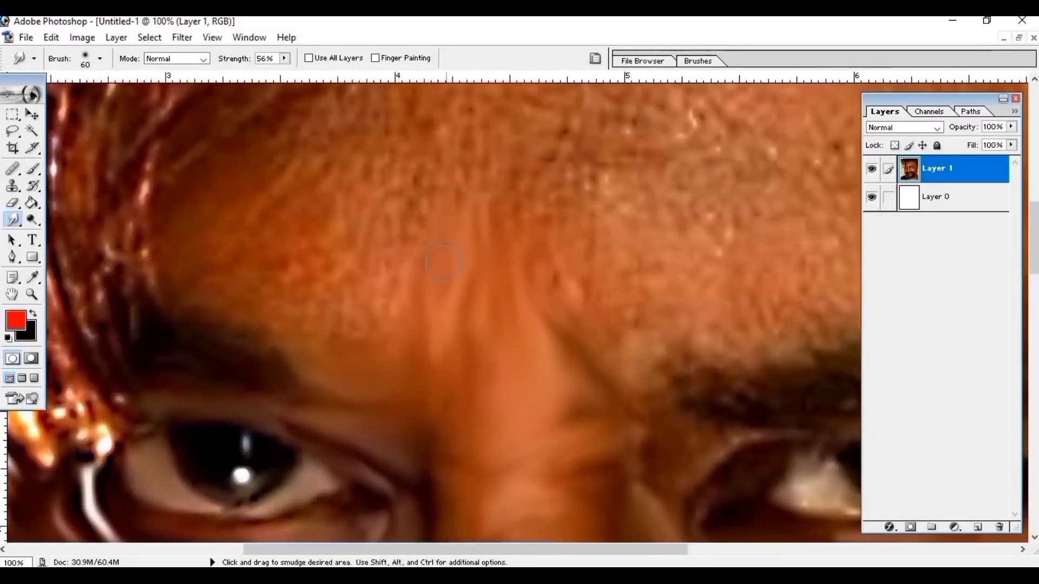
scroll(417, 301, down, 5)
scroll(416, 301, right, 3)
scroll(368, 271, right, 6)
scroll(368, 271, down, 2)
Step: At 200% zoom, smudge the eye white with a 20 px brush, then enlarge it to 40 px
key(ctrl+plus)
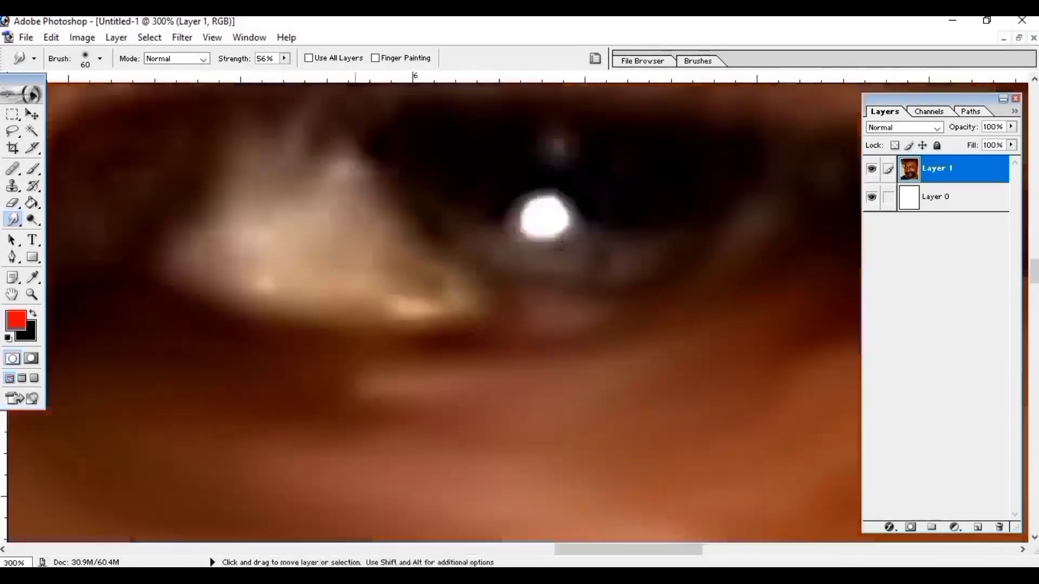
scroll(684, 475, up, 3)
scroll(684, 475, left, 5)
scroll(459, 383, down, 2)
scroll(459, 383, right, 2)
key(bracketleft)
key(bracketleft)
key(bracketleft)
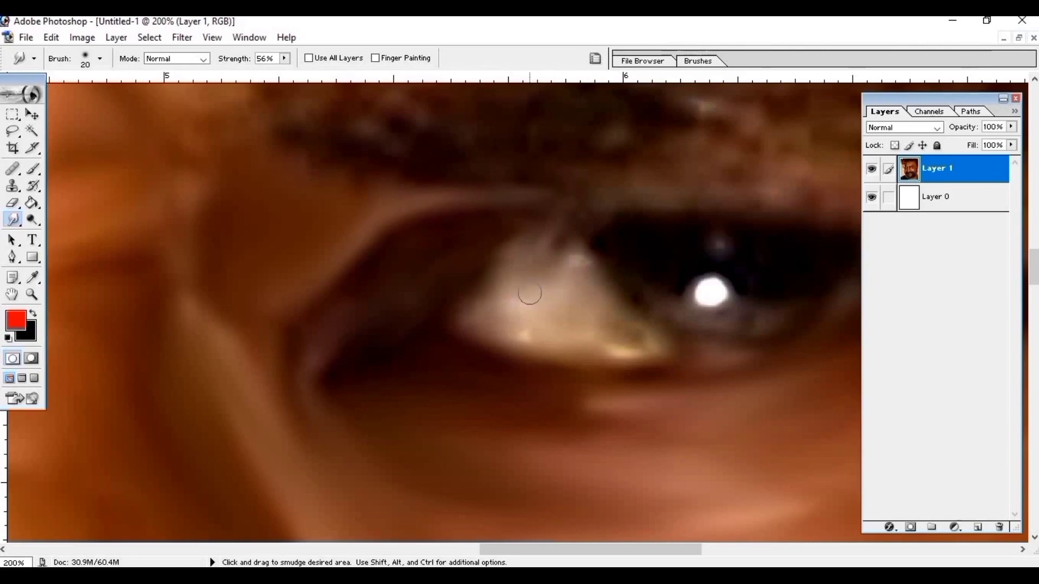
mouse_move(530, 294)
mouse_down()
mouse_move(633, 346)
mouse_move(525, 335)
mouse_move(476, 295)
mouse_up()
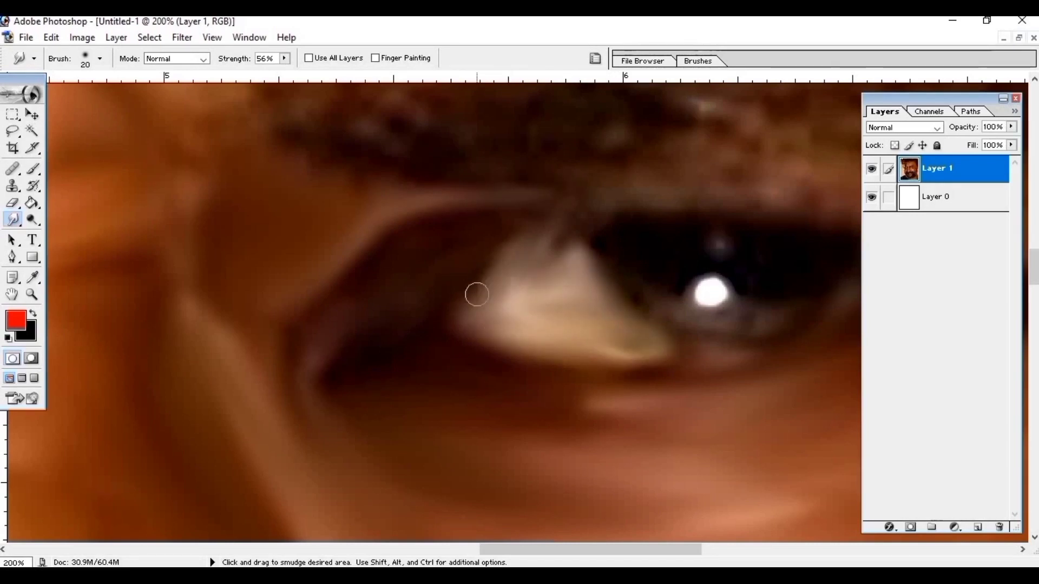
scroll(477, 295, right, 5)
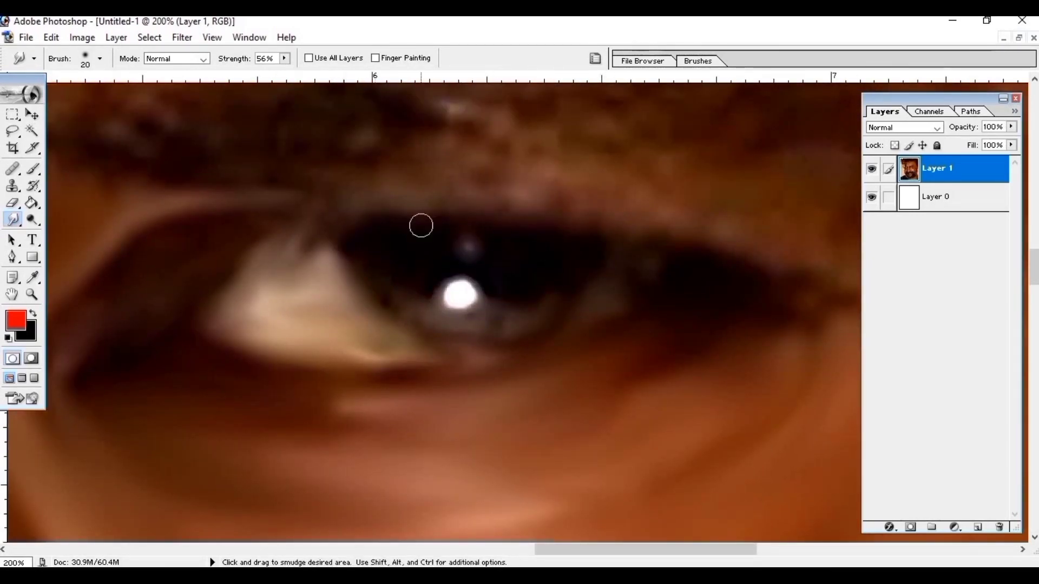
key(bracketright)
key(bracketright)
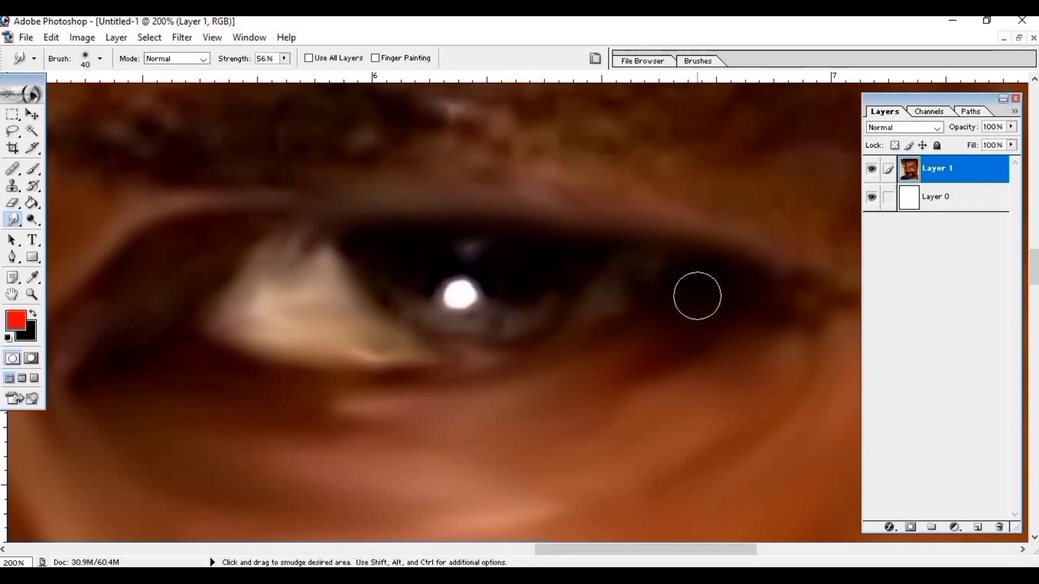
drag(675, 357, 948, 371)
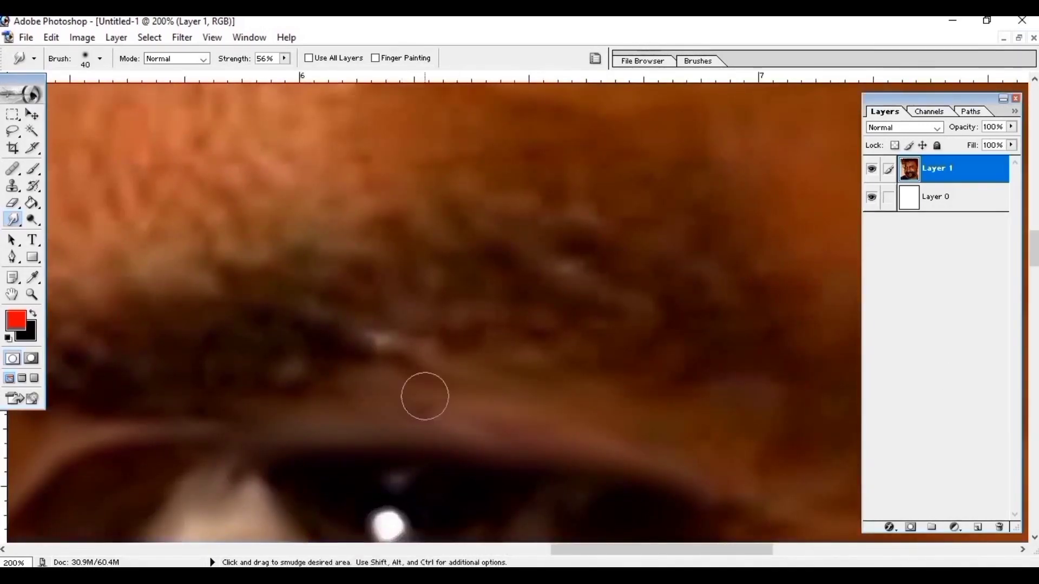
drag(707, 450, 438, 374)
Step: At 66.7% zoom, rework the light smudged streak by the eye corner
key(ctrl+minus)
key(ctrl+minus)
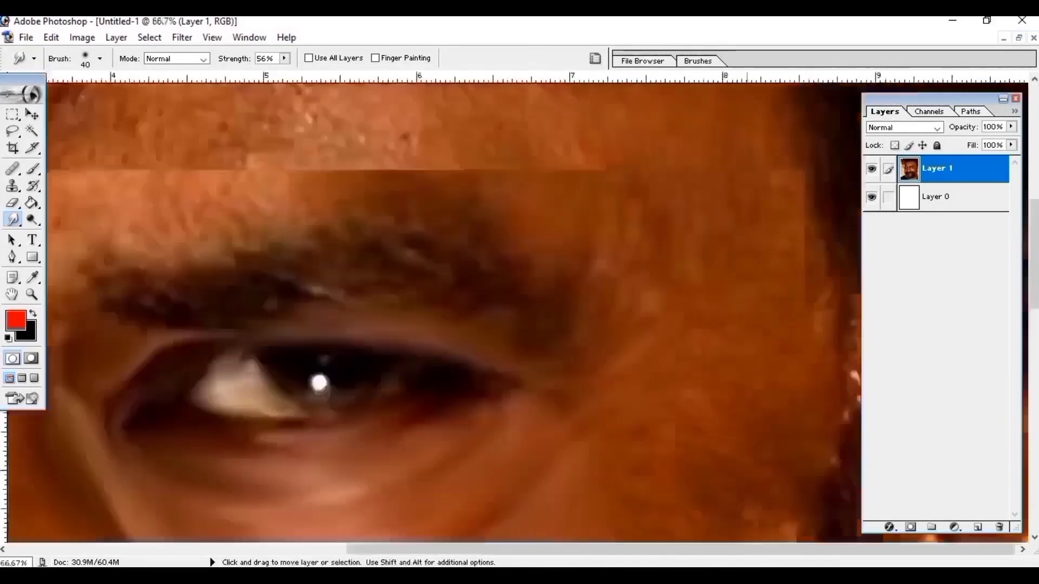
drag(638, 430, 596, 332)
drag(295, 259, 292, 245)
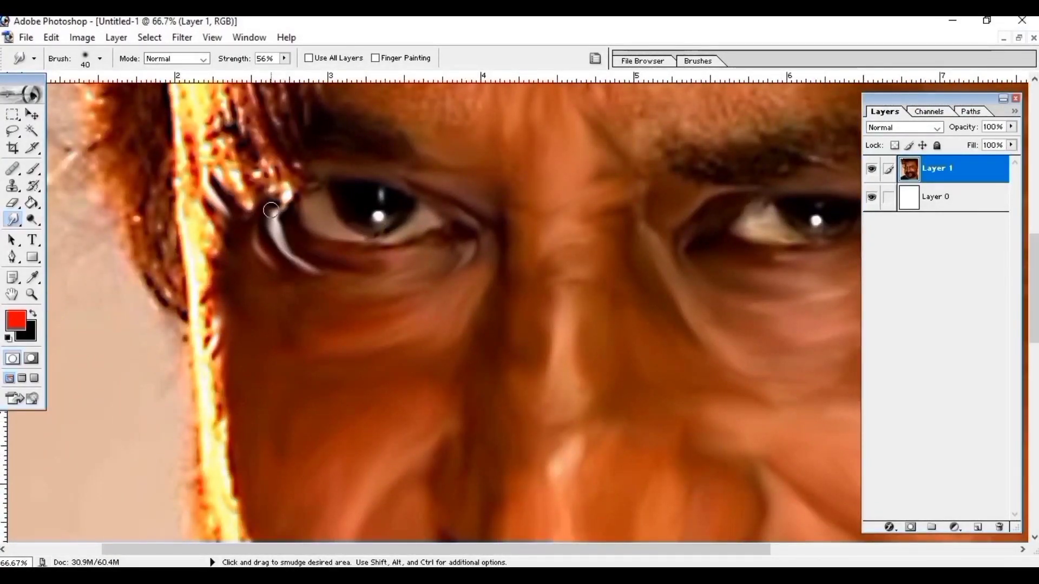
drag(270, 210, 254, 227)
scroll(253, 276, up, 5)
scroll(299, 411, right, 5)
Step: With a 90 px brush at 61% strength, smooth the forehead and soften the eyebrow edges
key(bracketright)
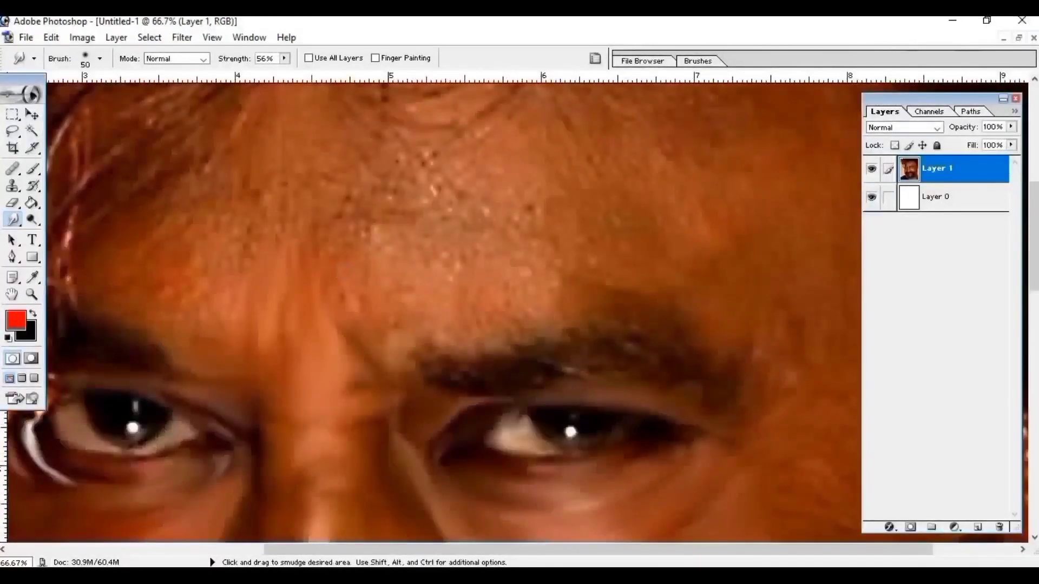
drag(284, 58, 293, 76)
key(bracketright)
key(bracketright)
key(bracketright)
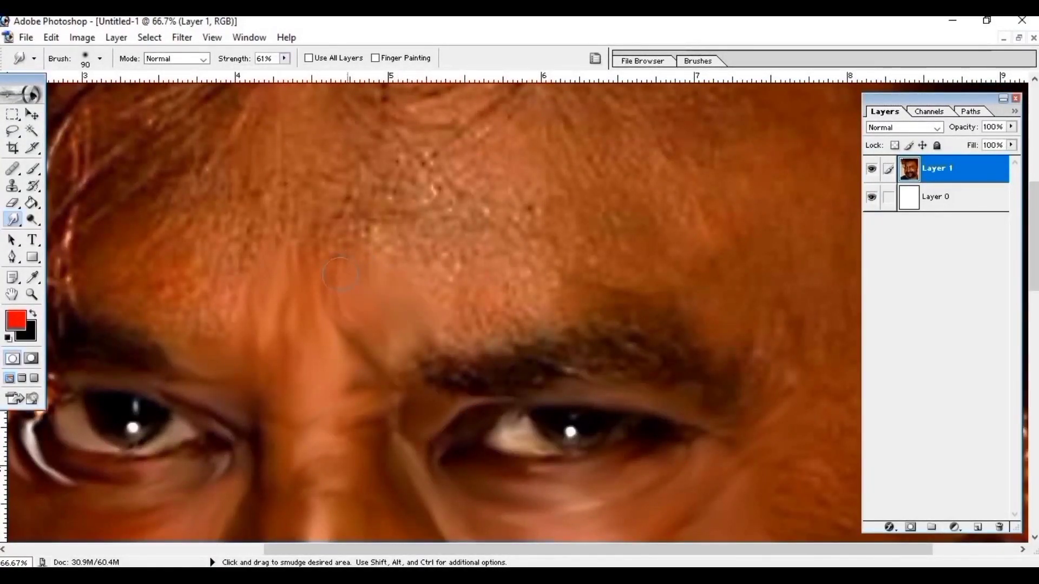
drag(341, 275, 373, 217)
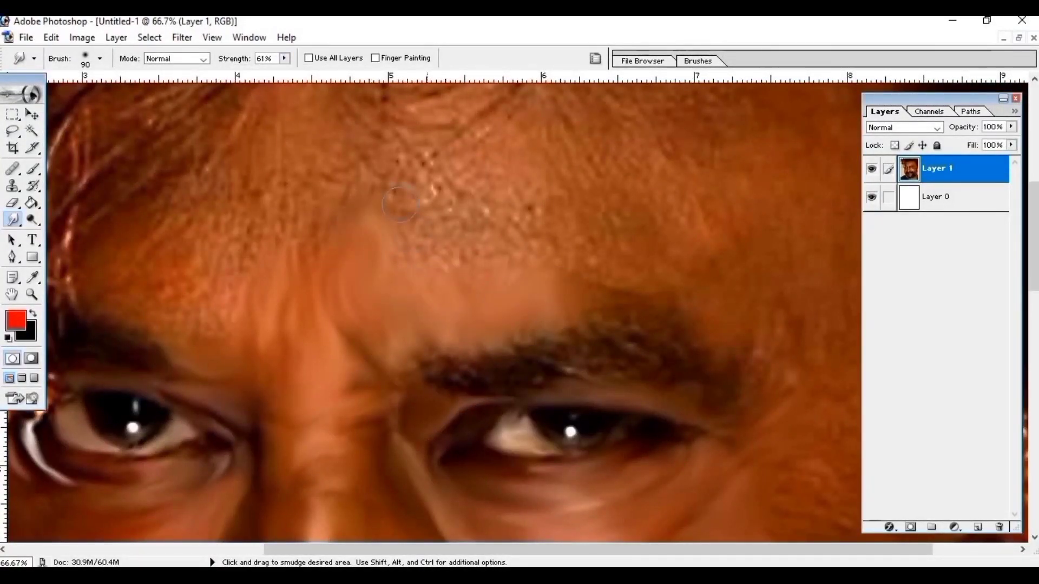
mouse_move(479, 223)
mouse_down()
mouse_move(553, 237)
mouse_move(617, 268)
mouse_up()
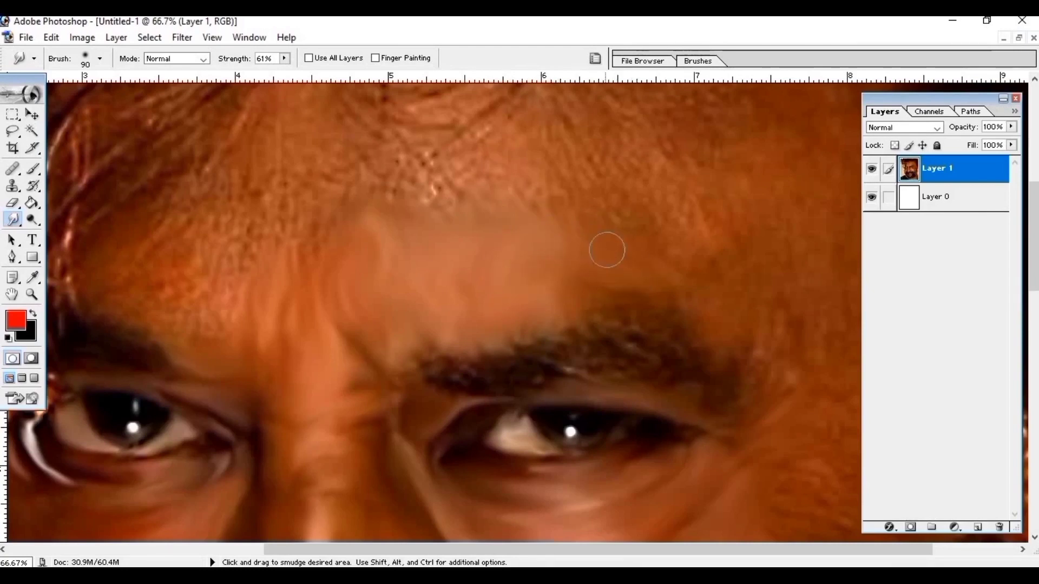
scroll(364, 300, down, 3)
drag(388, 269, 442, 297)
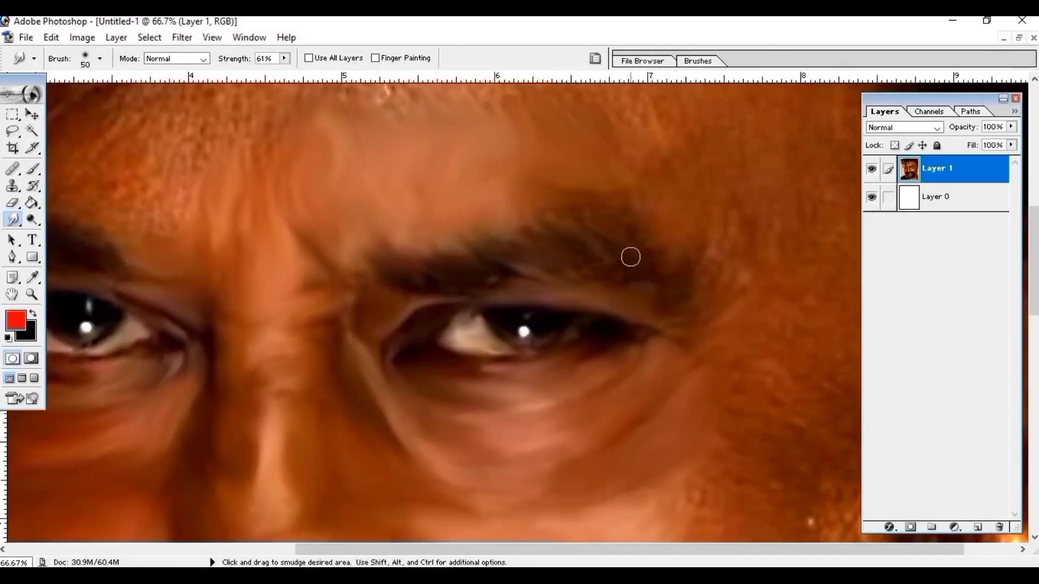
drag(654, 283, 632, 221)
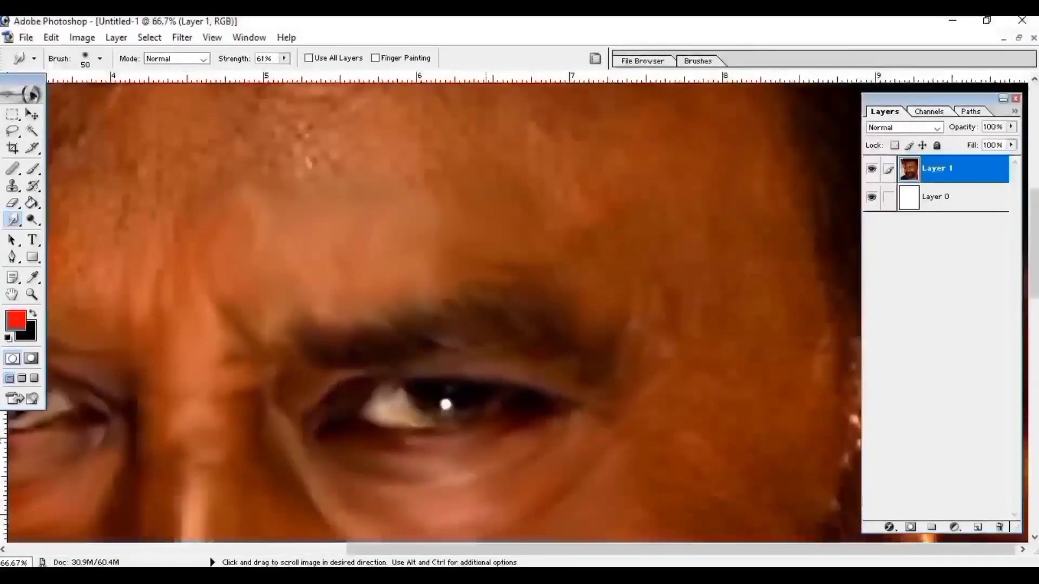
drag(386, 295, 307, 293)
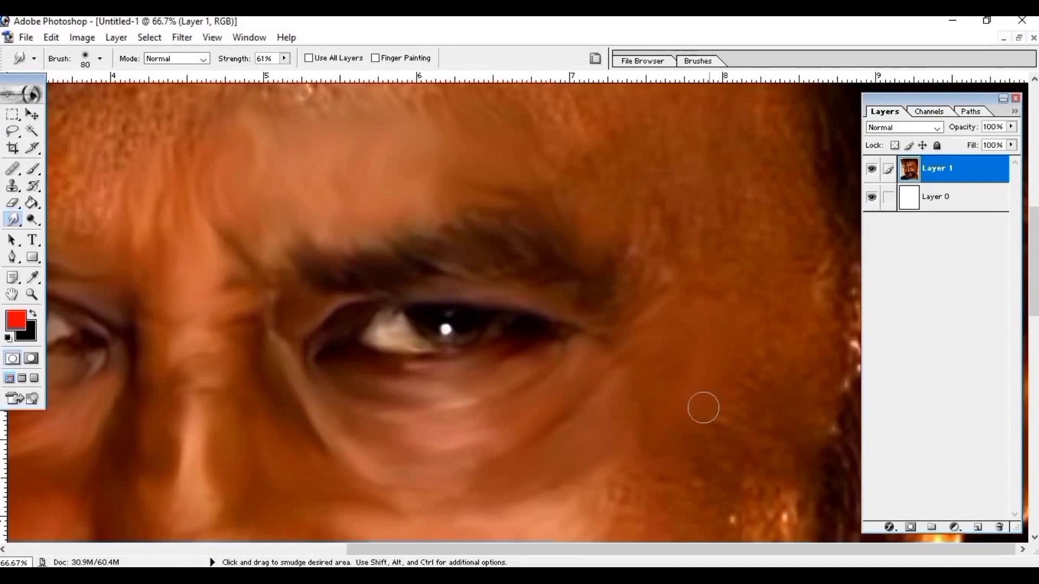
Step: Smooth the right cheek where it meets the beard using a larger smudge brush
scroll(703, 407, down, 5)
scroll(581, 487, down, 8)
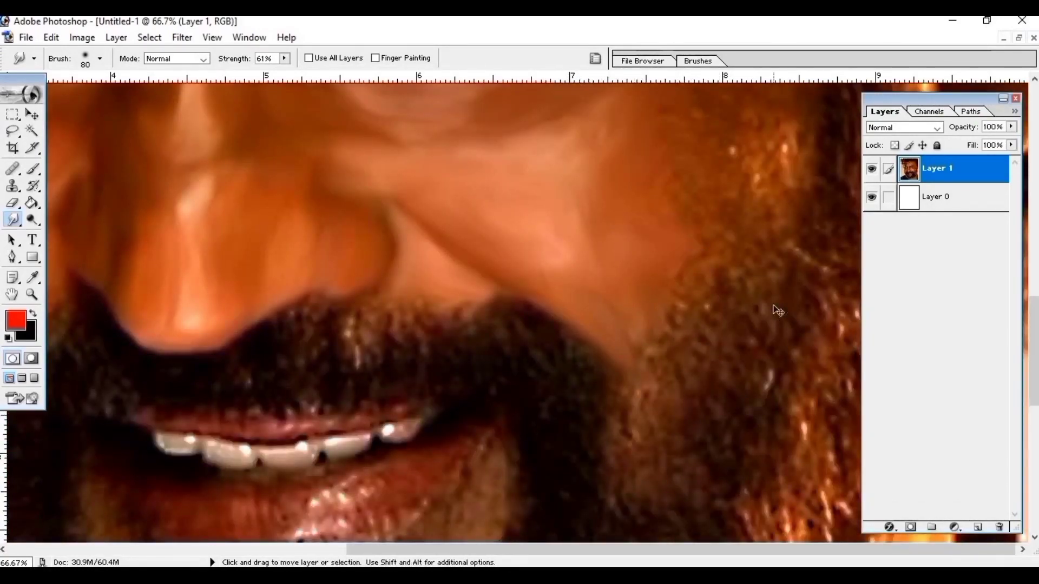
mouse_move(389, 250)
mouse_down()
mouse_move(559, 413)
mouse_move(389, 377)
mouse_up()
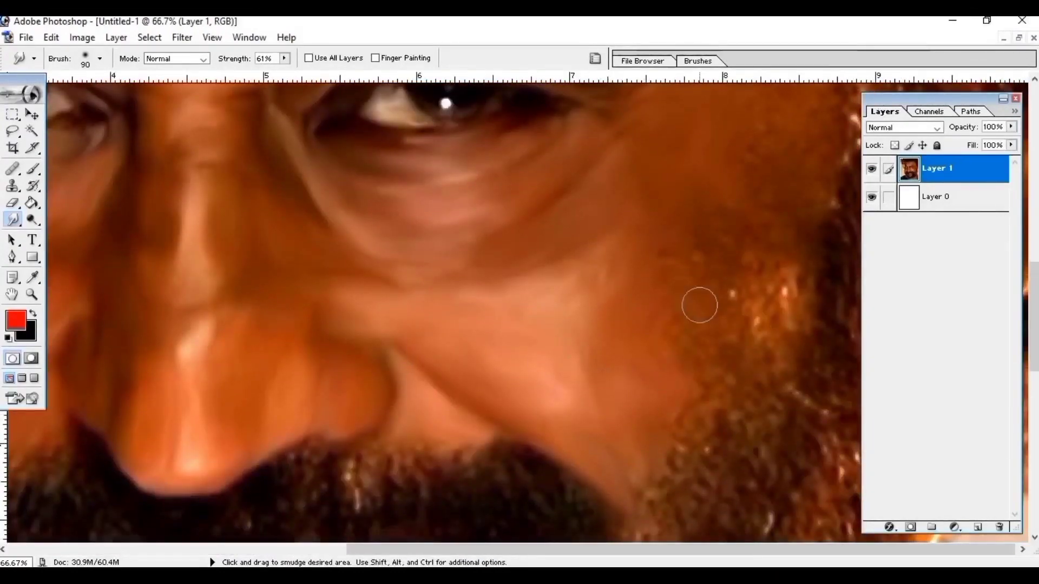
key(bracketright)
key(bracketright)
key(bracketright)
mouse_move(671, 273)
mouse_down()
mouse_move(738, 176)
mouse_move(628, 255)
mouse_up()
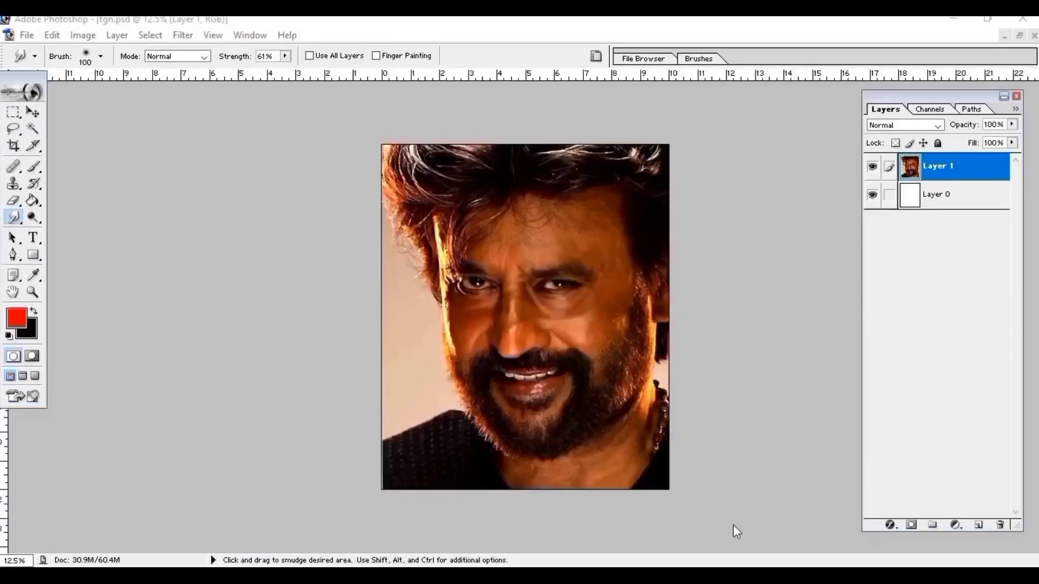
Step: With a 60 px smudge brush, blend the skin tone down into soft streaks along the beard edge
scroll(595, 379, up, 5)
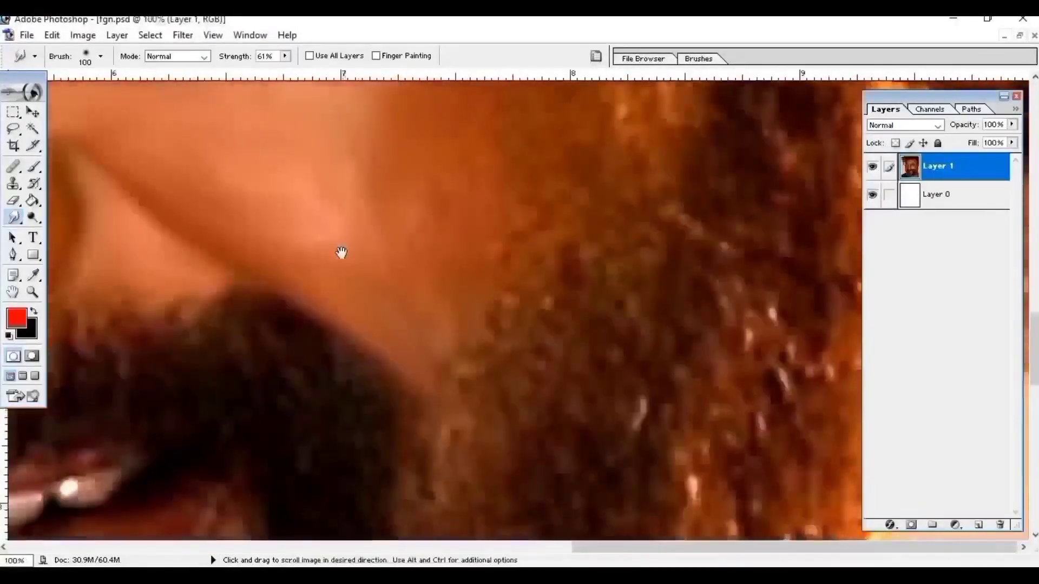
key(bracketleft)
key(bracketleft)
key(bracketleft)
drag(471, 343, 447, 348)
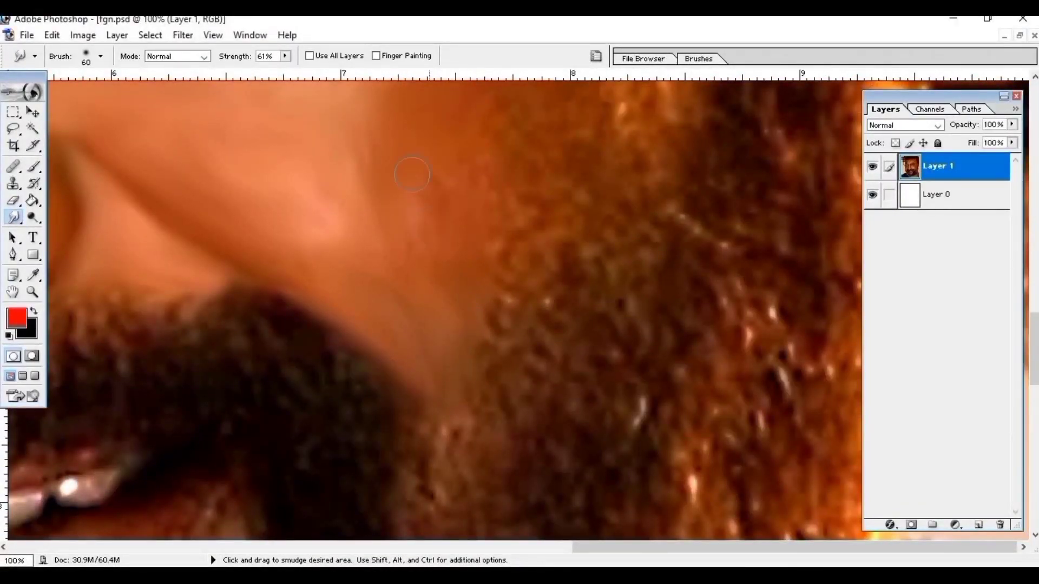
drag(428, 240, 436, 382)
scroll(461, 335, up, 3)
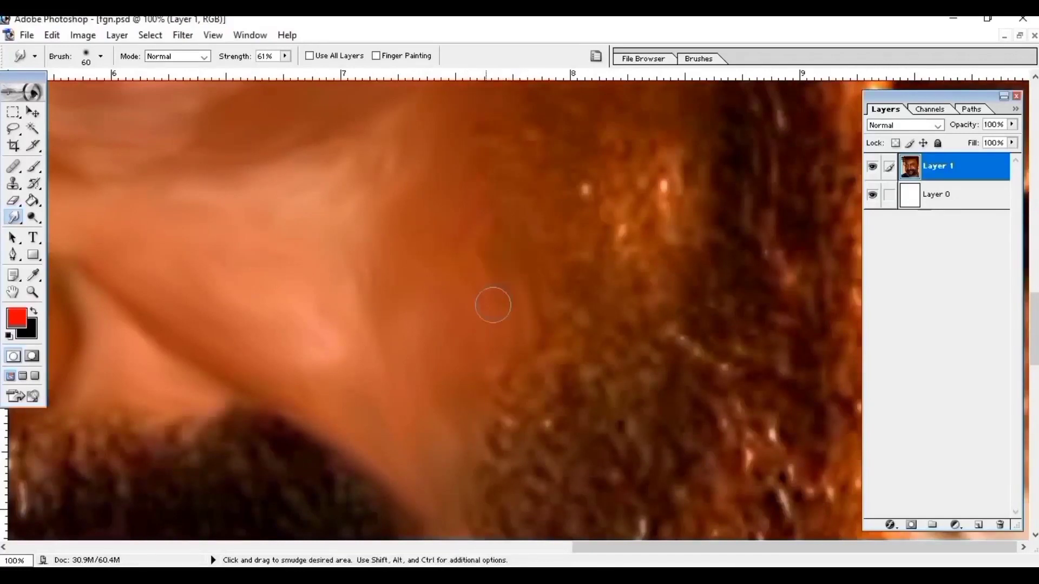
scroll(485, 191, up, 5)
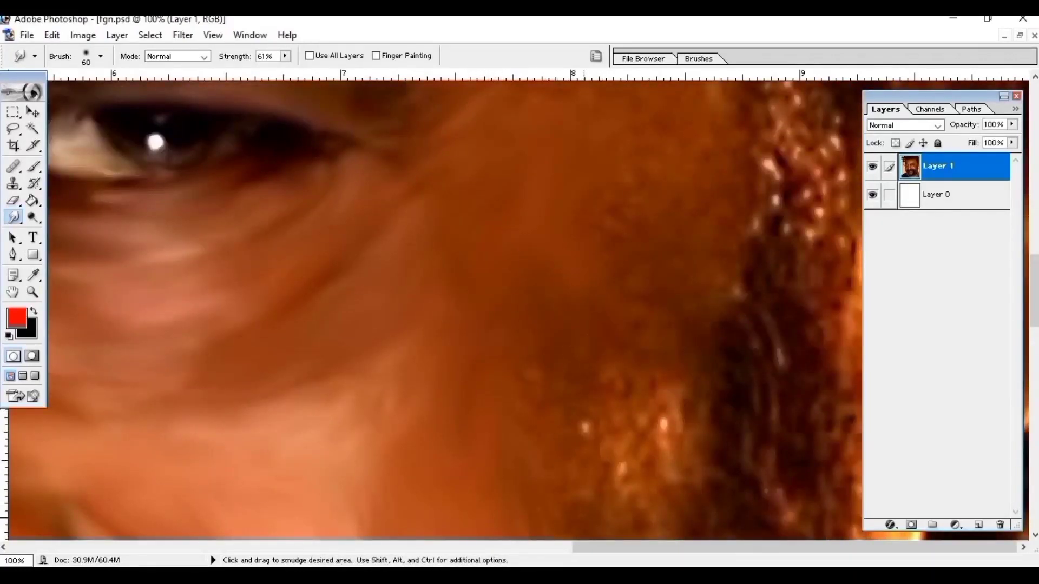
scroll(513, 422, down, 3)
scroll(514, 244, down, 2)
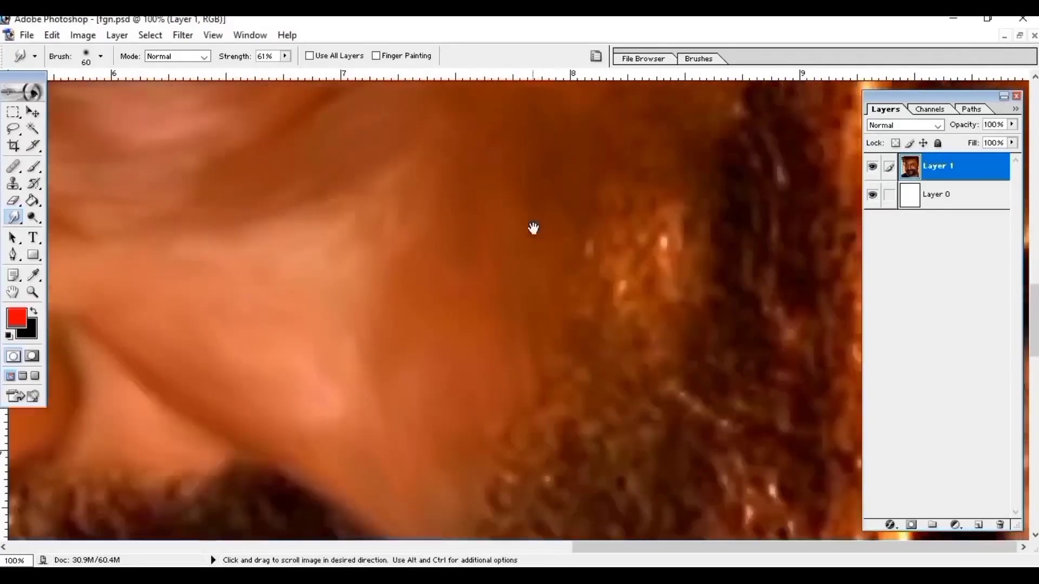
scroll(534, 238, down, 2)
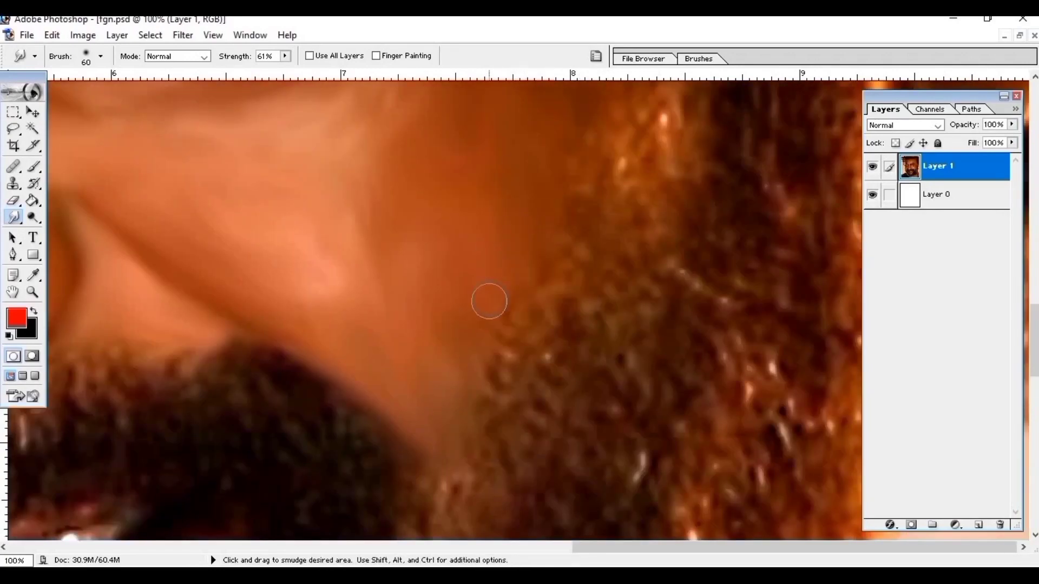
scroll(489, 302, up, 6)
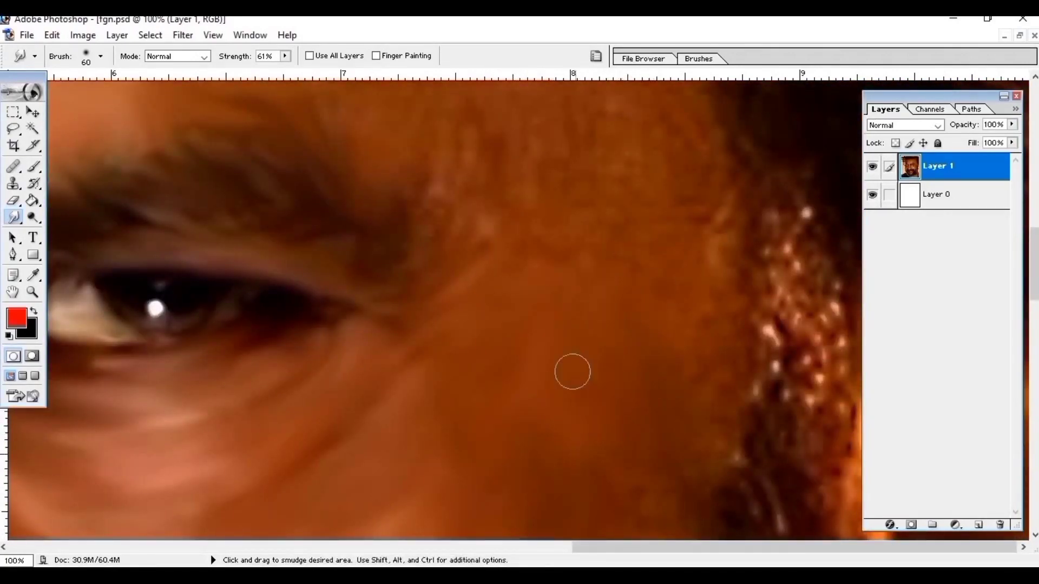
scroll(572, 371, down, 3)
scroll(732, 193, up, 3)
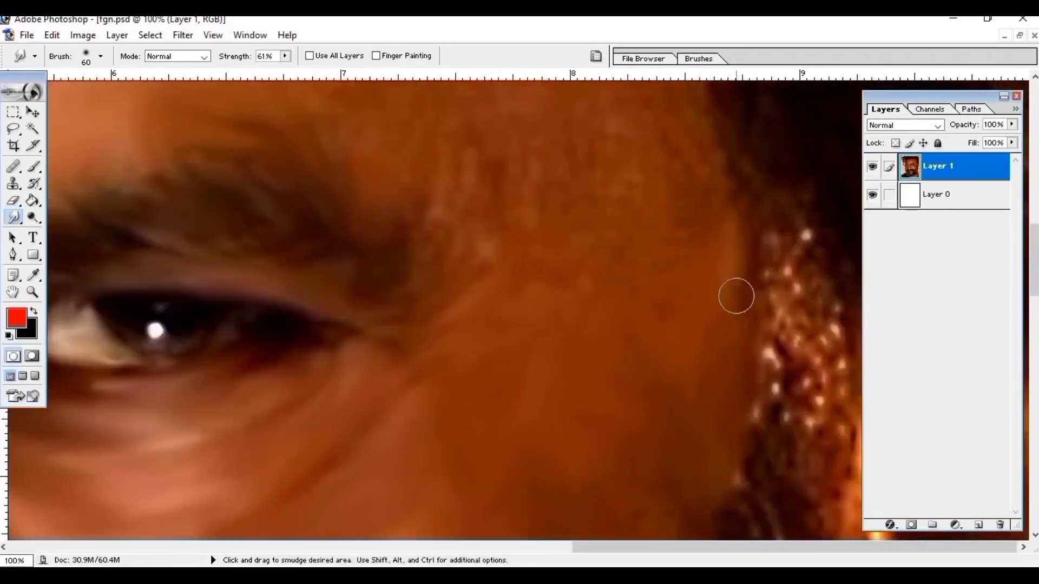
scroll(489, 312, up, 1)
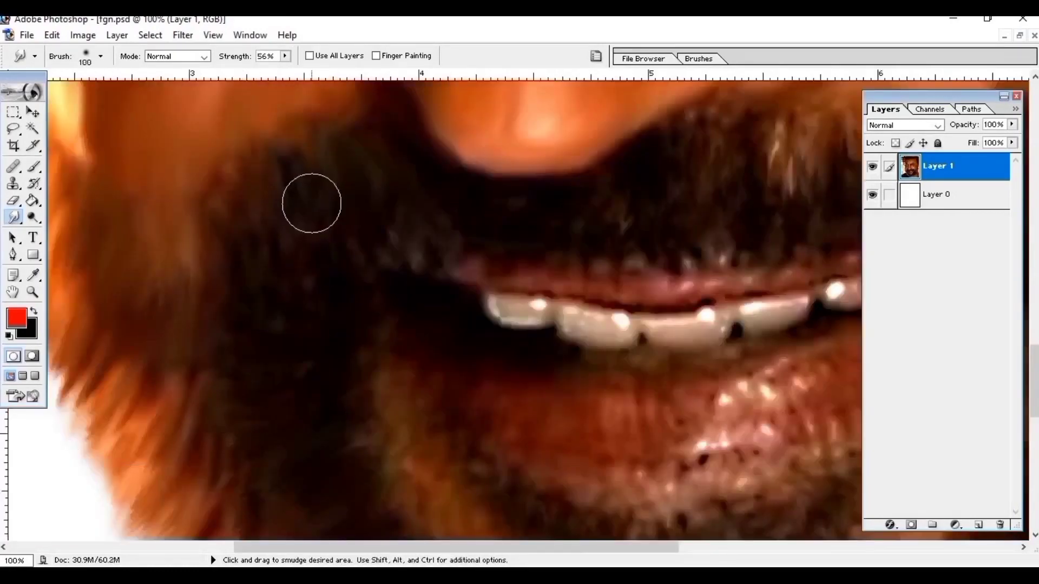
Step: Smudge the orange skin tone down over the beard around the chin
scroll(320, 168, down, 2)
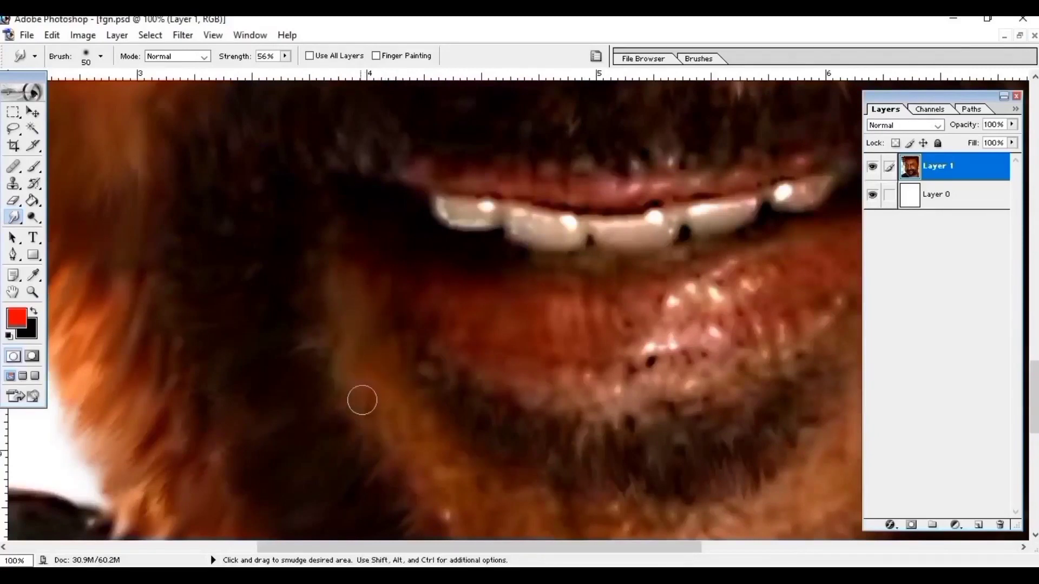
scroll(439, 471, down, 2)
scroll(439, 471, right, 3)
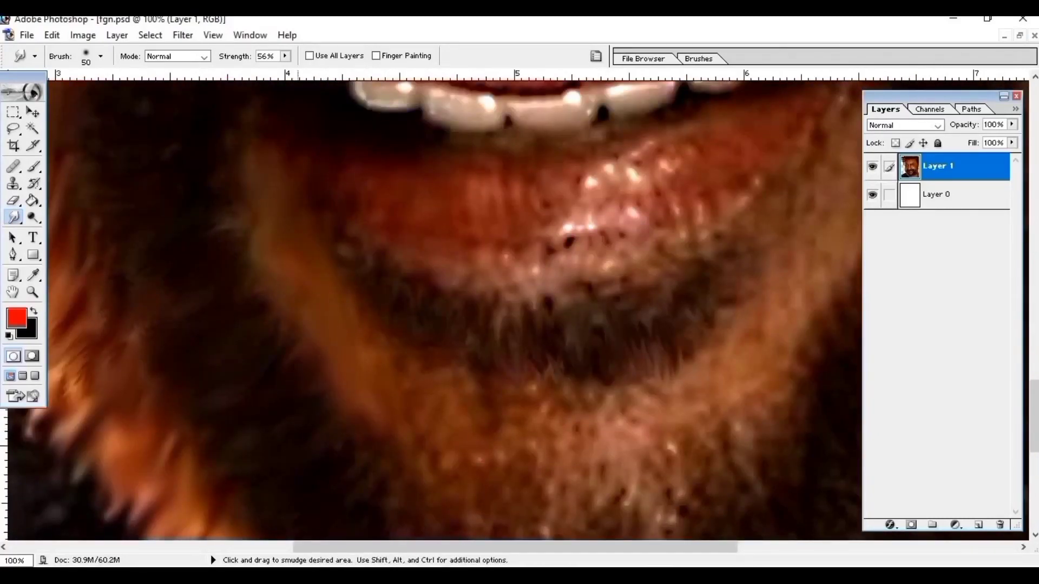
scroll(249, 313, down, 1)
scroll(249, 313, right, 1)
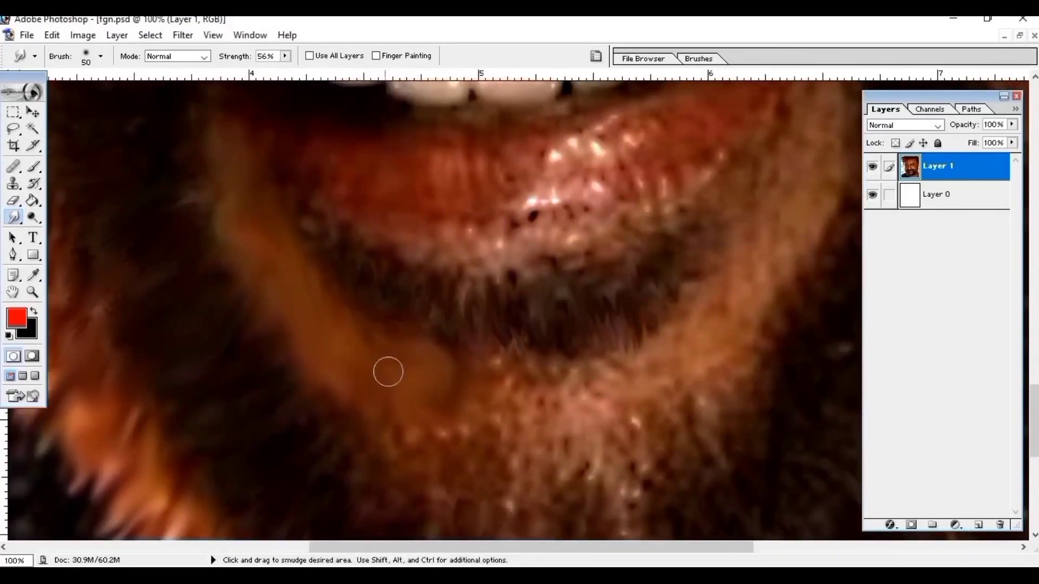
drag(388, 372, 306, 449)
scroll(310, 359, down, 3)
drag(310, 359, 371, 327)
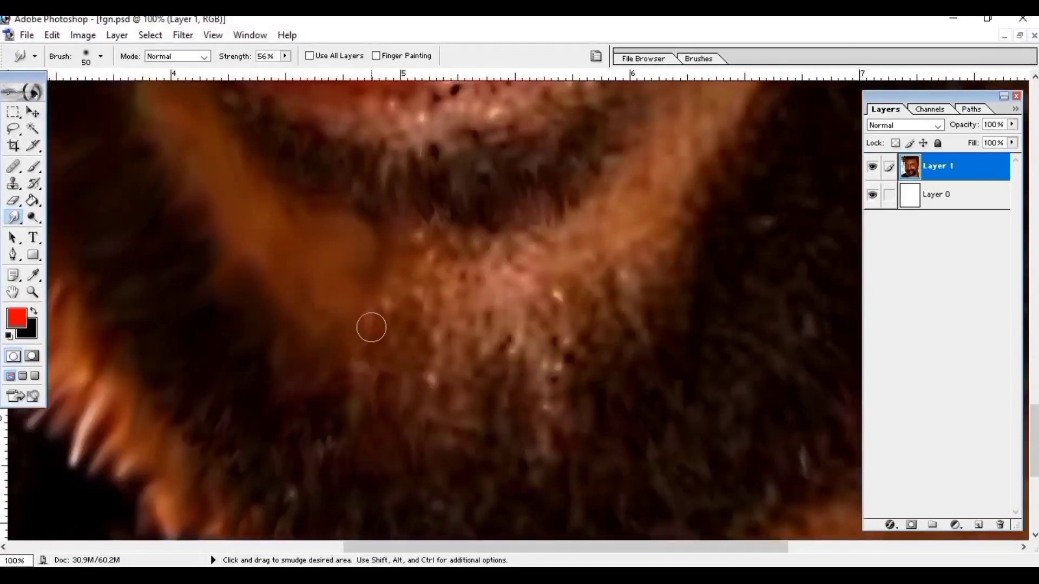
scroll(371, 327, right, 5)
mouse_move(506, 287)
mouse_down()
mouse_move(306, 409)
mouse_move(213, 489)
mouse_up()
scroll(213, 490, down, 3)
scroll(213, 489, left, 3)
mouse_move(425, 373)
mouse_down()
mouse_move(471, 310)
mouse_move(564, 281)
mouse_move(538, 360)
mouse_move(455, 327)
mouse_up()
Step: With the smudge brush at 40, smear the beard hair into long vertical and jaw streaks
scroll(348, 401, up, 3)
scroll(348, 401, left, 1)
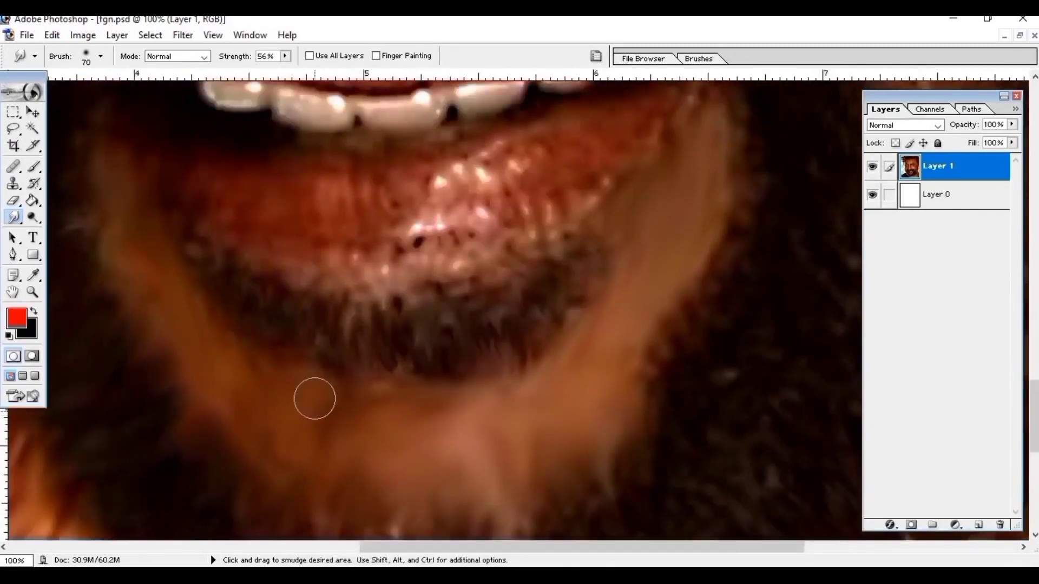
scroll(479, 355, left, 3)
scroll(479, 355, down, 1)
key(bracketleft)
key(bracketleft)
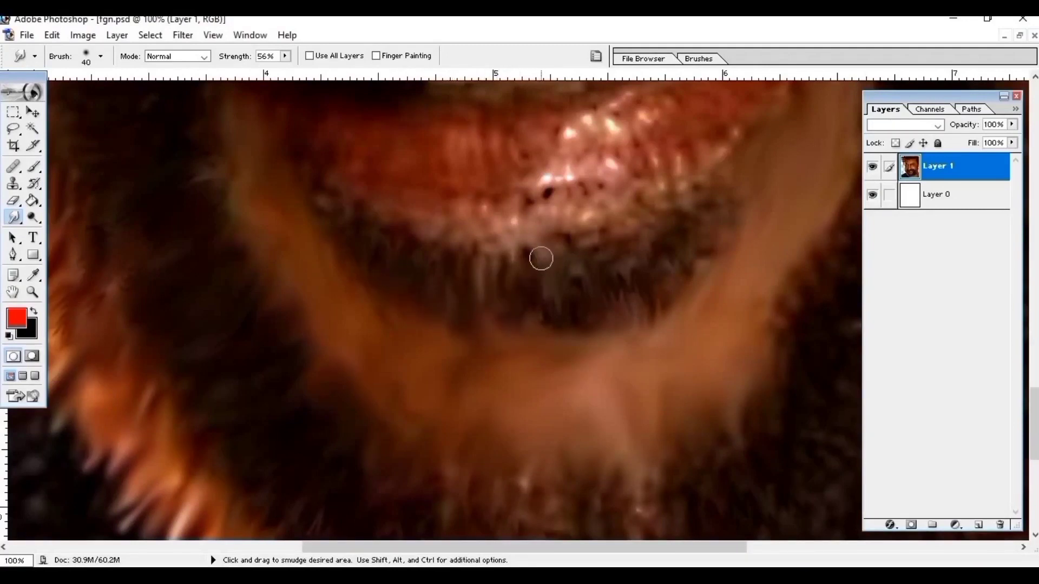
scroll(411, 416, down, 2)
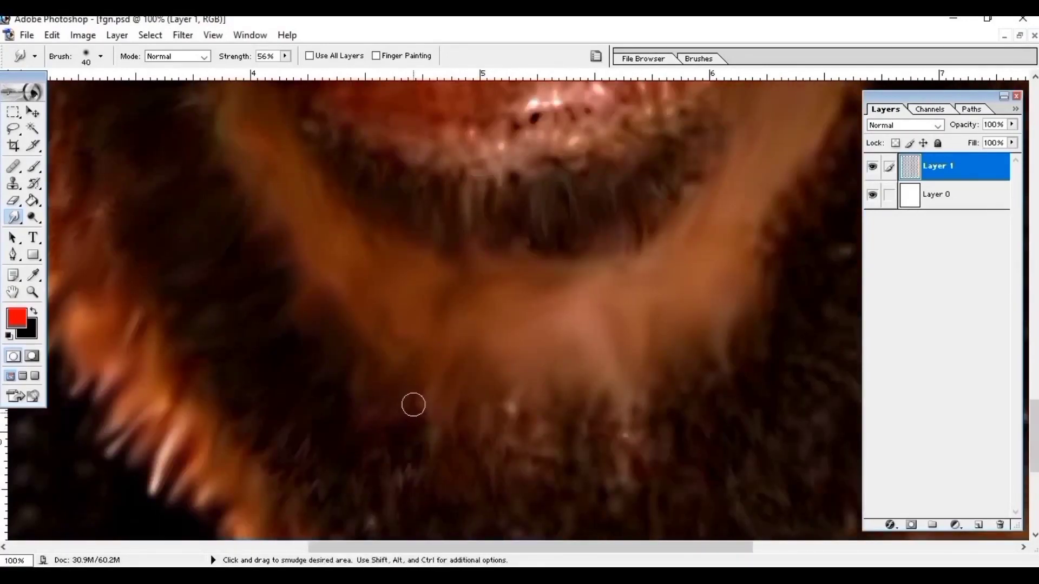
scroll(379, 249, down, 3)
scroll(379, 249, right, 1)
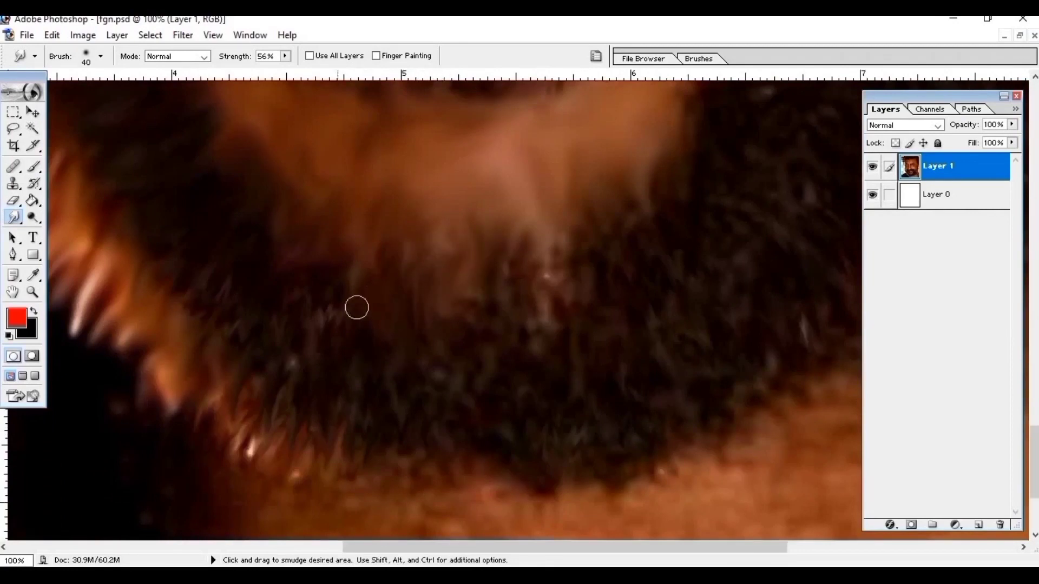
drag(357, 308, 276, 413)
drag(404, 310, 295, 376)
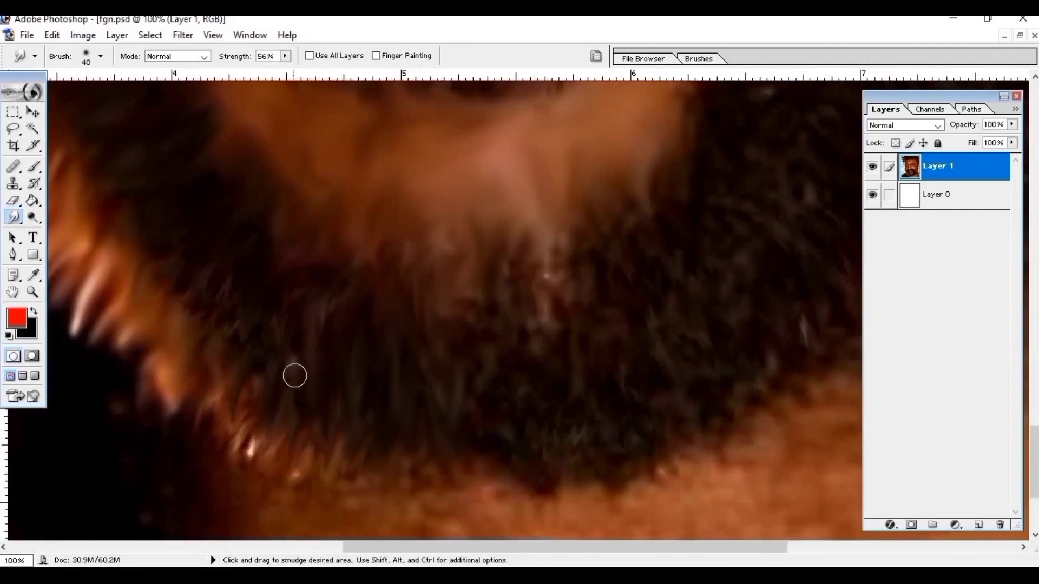
mouse_move(241, 301)
mouse_down()
mouse_move(162, 290)
mouse_move(201, 290)
mouse_move(152, 302)
mouse_up()
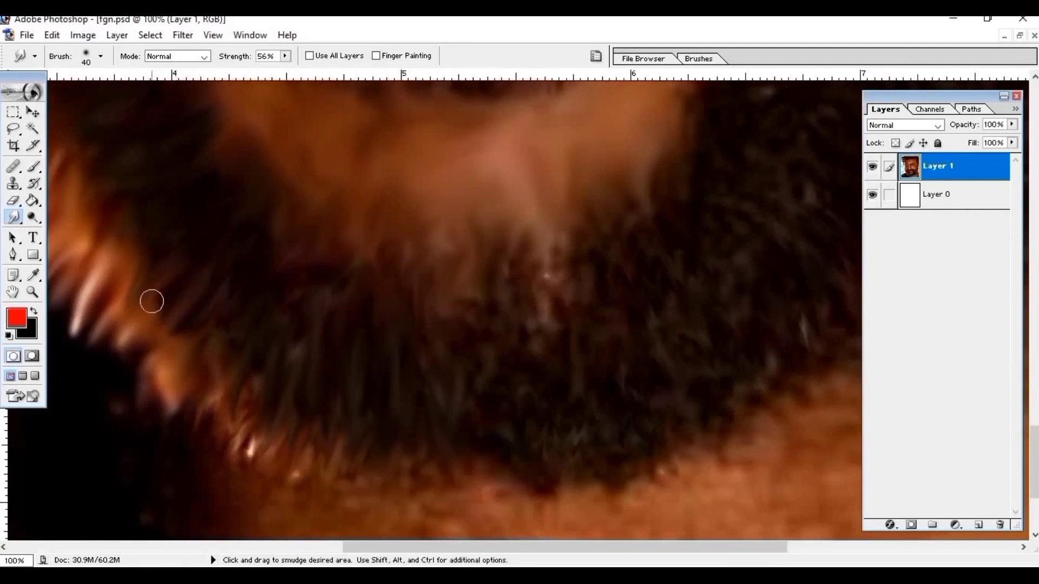
Step: Smooth the mustache hair downward and near the mouth corner
scroll(379, 324, up, 5)
scroll(487, 352, up, 3)
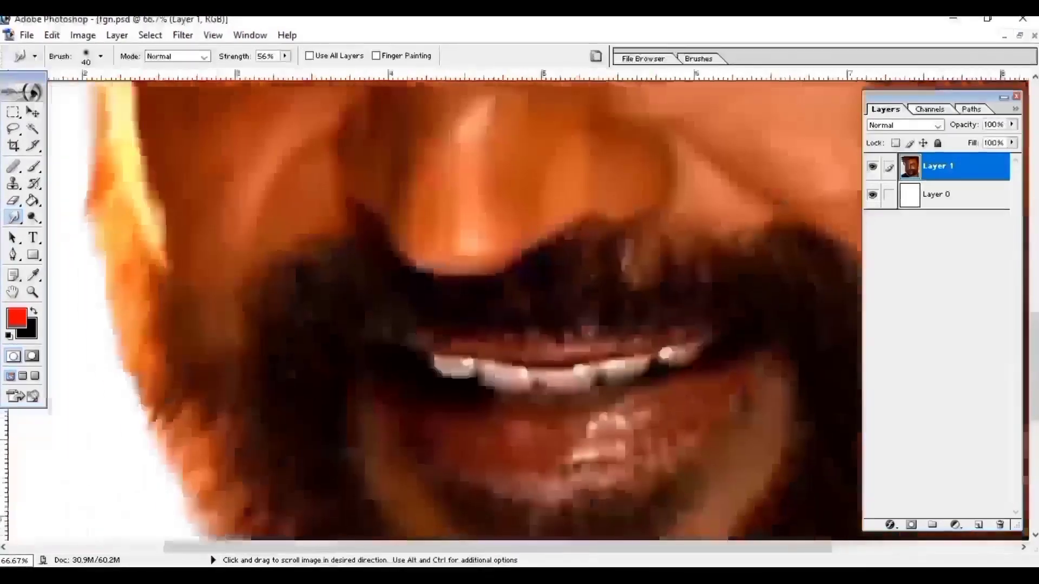
scroll(571, 383, left, 2)
drag(588, 204, 591, 314)
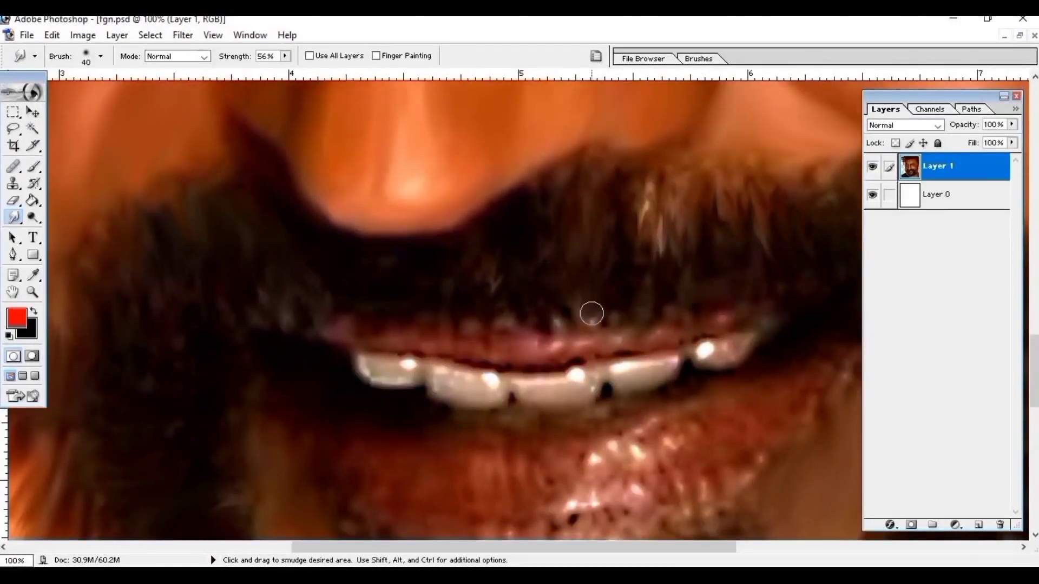
drag(428, 274, 294, 327)
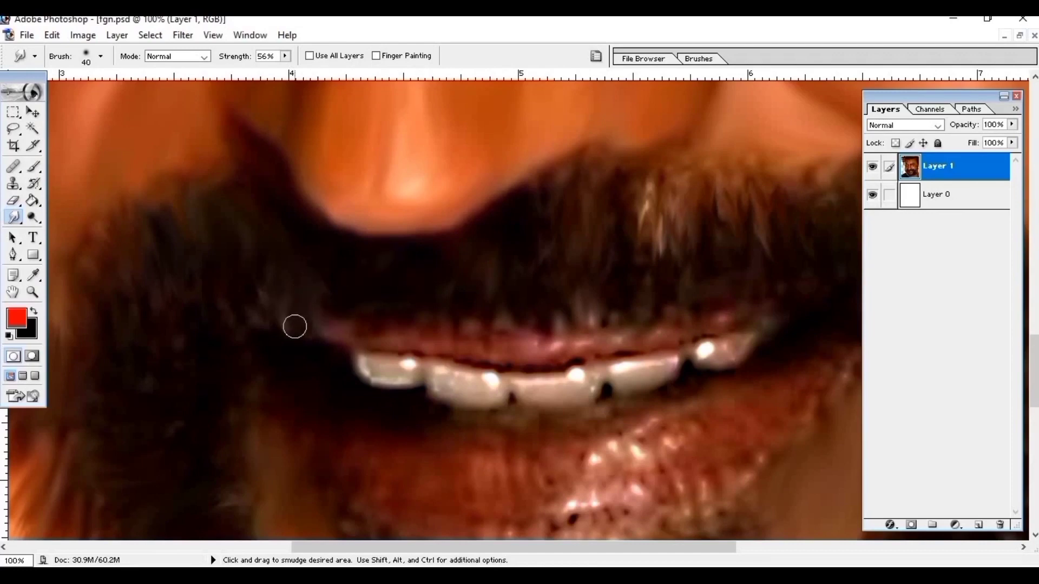
Step: Smear the lower lip and its highlight into soft strokes, then shrink the brush to 30
scroll(396, 408, down, 3)
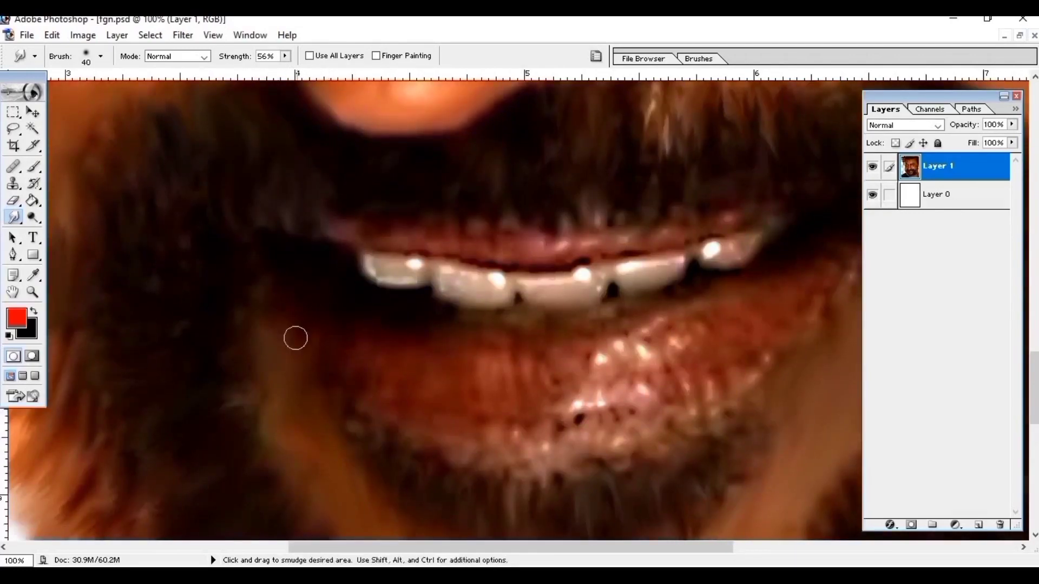
drag(342, 387, 284, 306)
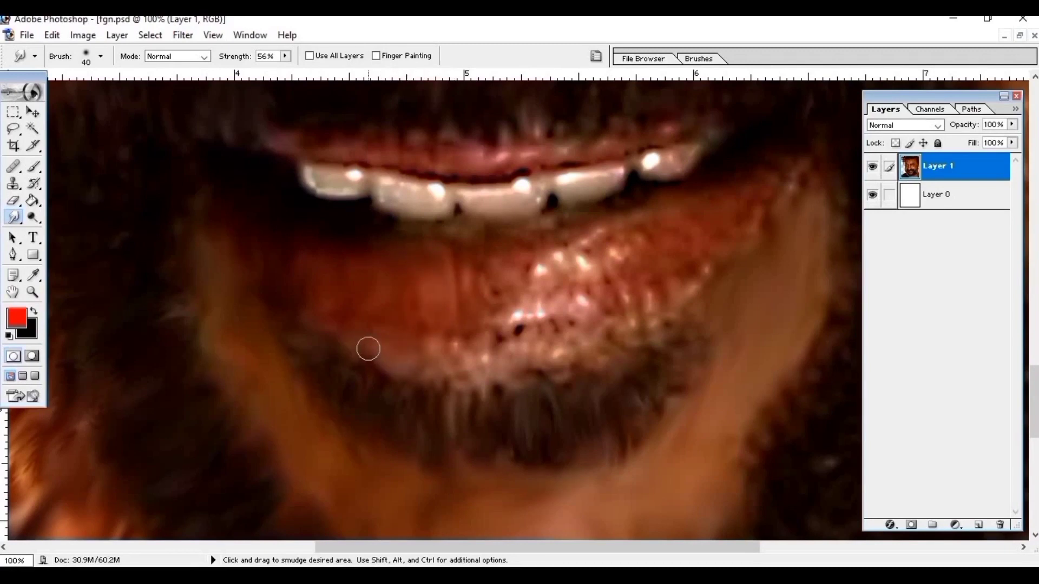
scroll(463, 352, up, 2)
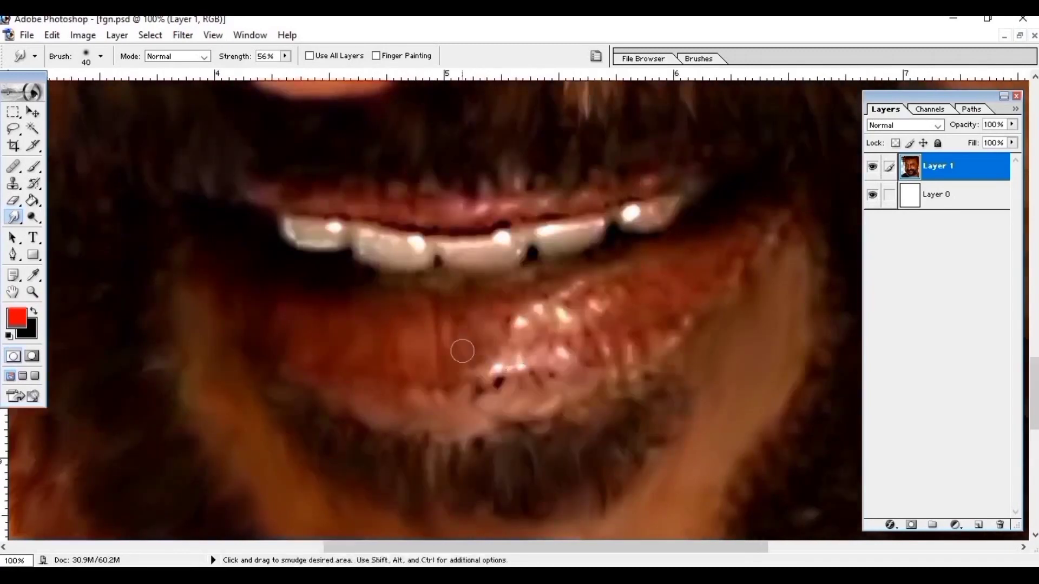
mouse_move(463, 352)
mouse_down()
mouse_move(563, 290)
mouse_move(501, 325)
mouse_move(485, 382)
mouse_move(562, 384)
mouse_up()
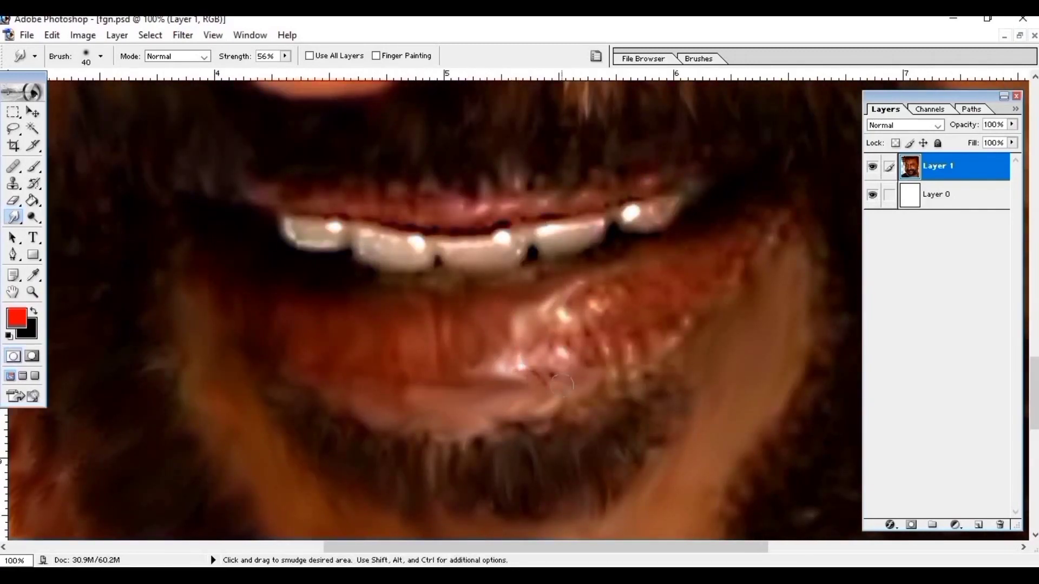
scroll(596, 317, up, 1)
scroll(596, 318, right, 3)
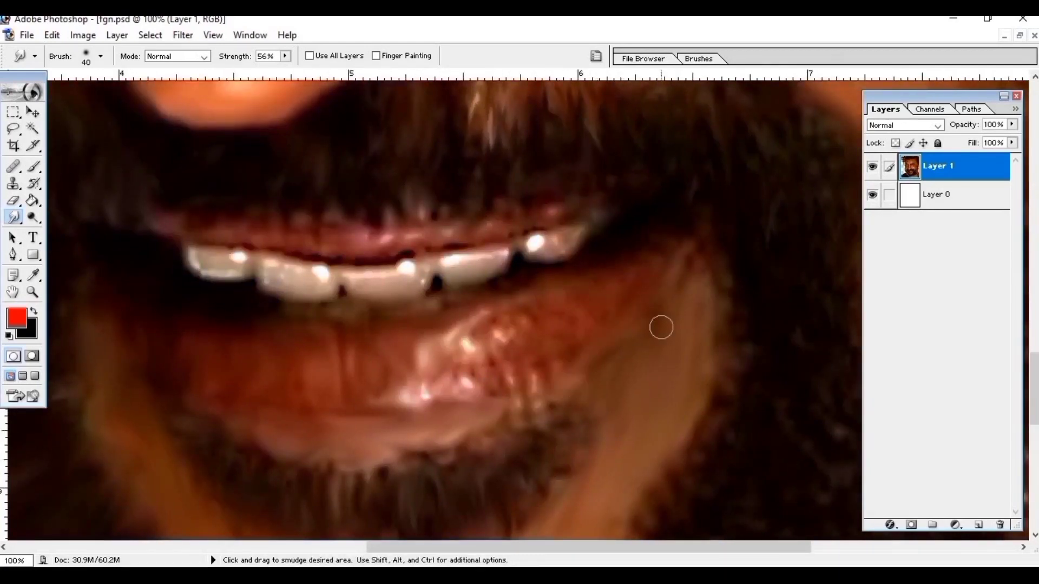
mouse_move(565, 292)
mouse_down()
mouse_move(487, 325)
mouse_move(534, 317)
mouse_up()
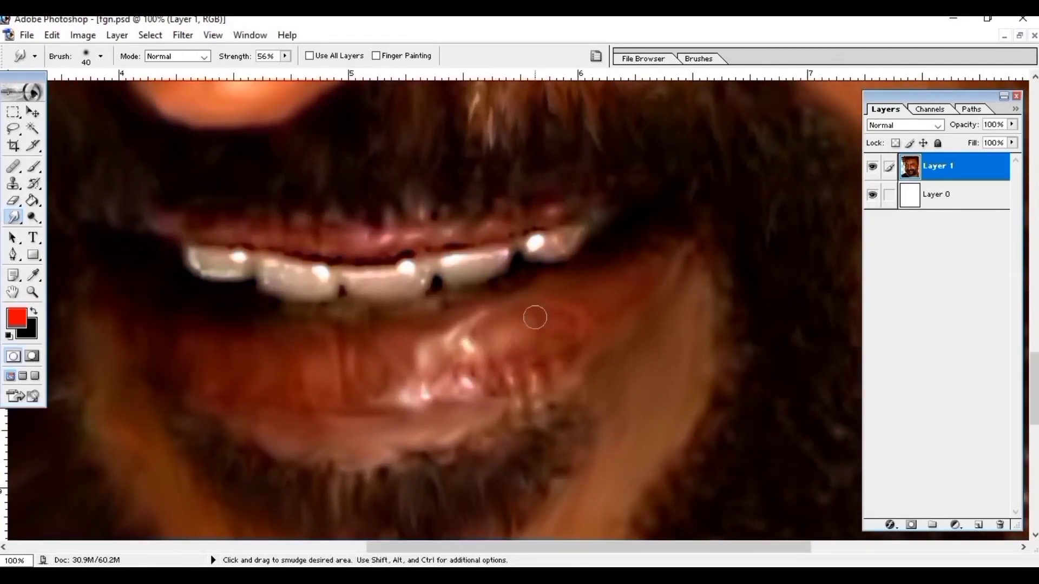
drag(507, 393, 453, 332)
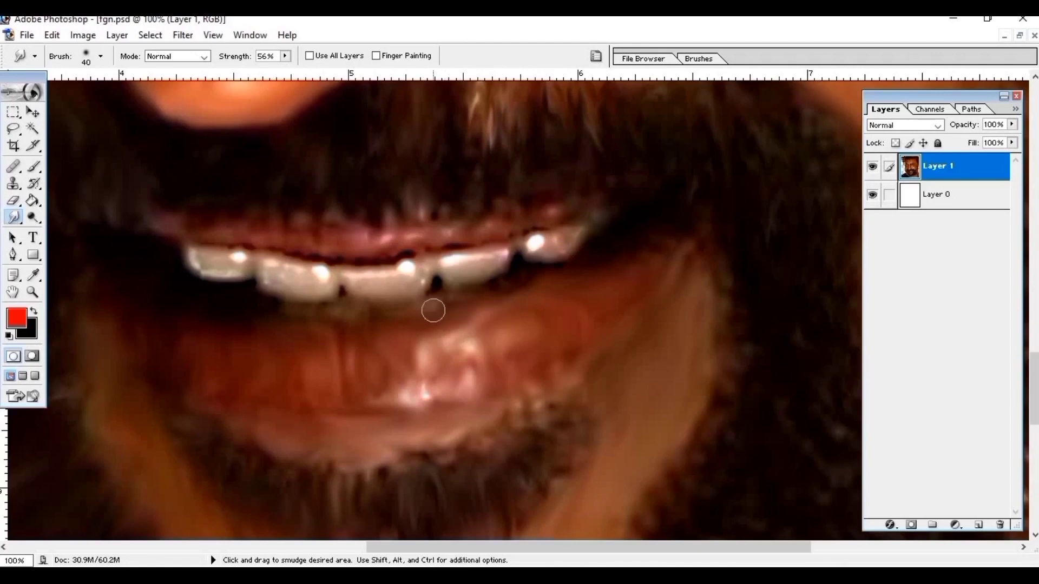
key(bracketleft)
key(ctrl+minus)
key(ctrl+minus)
Step: At 200%, smooth the front and right teeth edges and the right lip-gum edge
key(ctrl+plus)
key(ctrl+plus)
key(ctrl+plus)
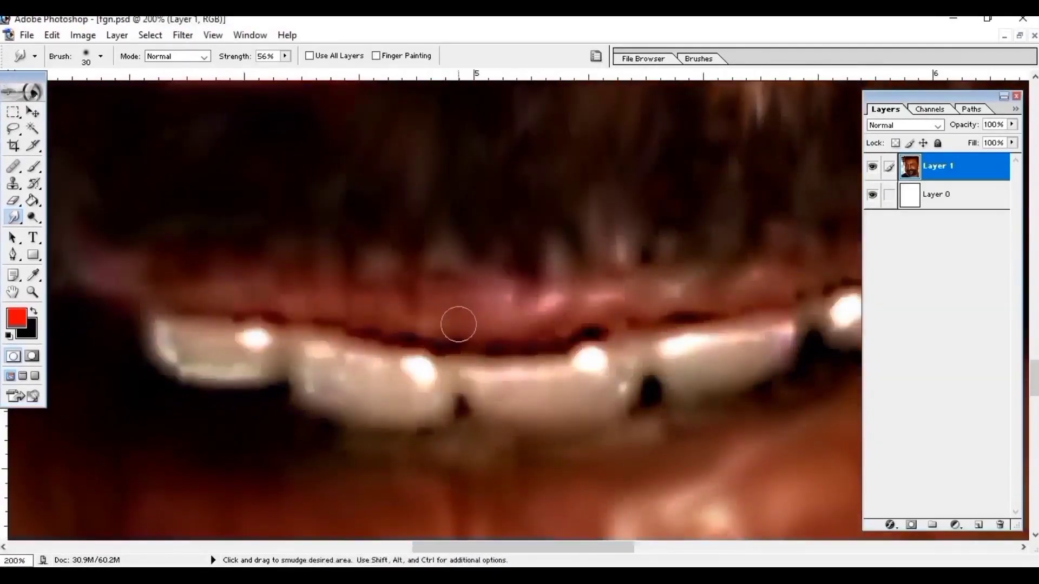
mouse_move(157, 355)
mouse_down()
mouse_move(216, 365)
mouse_move(251, 336)
mouse_move(336, 417)
mouse_move(350, 371)
mouse_move(529, 416)
mouse_move(608, 405)
mouse_move(608, 359)
mouse_up()
mouse_move(617, 401)
mouse_down()
mouse_move(679, 392)
mouse_move(608, 433)
mouse_move(622, 346)
mouse_move(653, 345)
mouse_move(628, 336)
mouse_move(545, 371)
mouse_move(441, 371)
mouse_move(268, 420)
mouse_move(417, 389)
mouse_move(529, 450)
mouse_move(359, 416)
mouse_up()
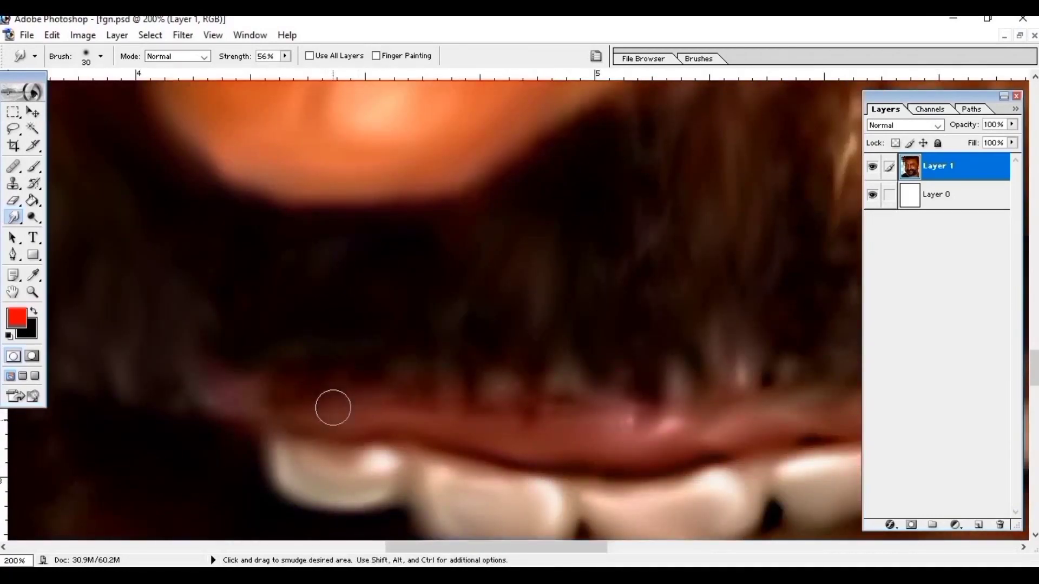
mouse_move(689, 420)
mouse_down()
mouse_move(691, 385)
mouse_move(560, 392)
mouse_up()
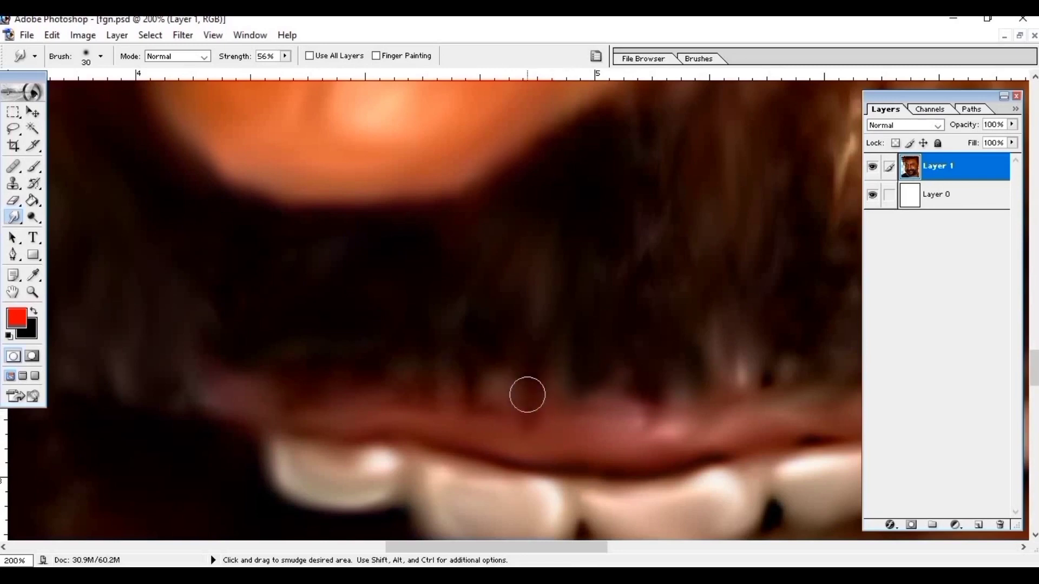
Step: Smear the mustache above the teeth into soft vertical streaks, then zoom out to 50%
key(ctrl+minus)
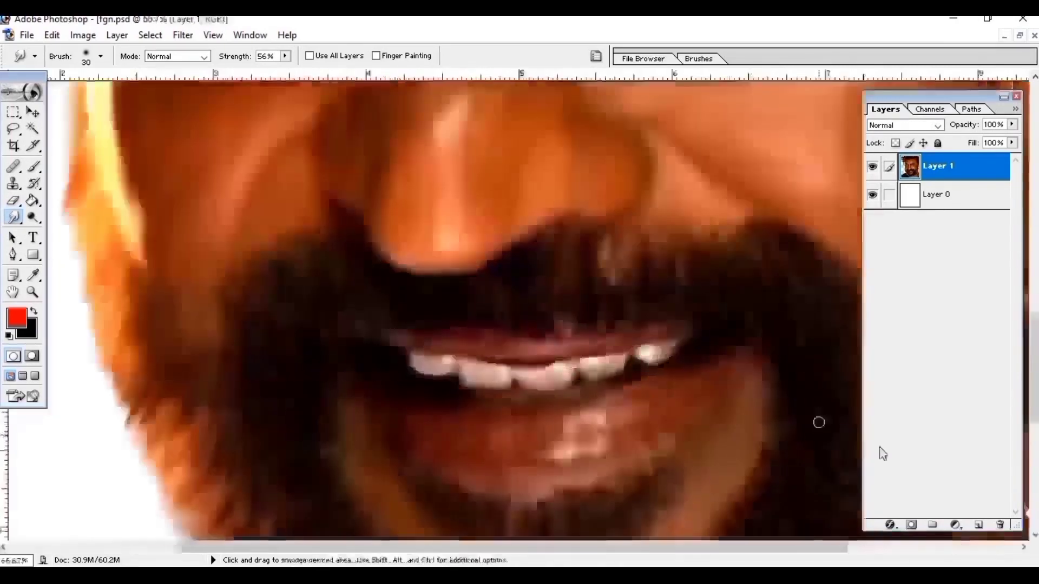
key(ctrl+plus)
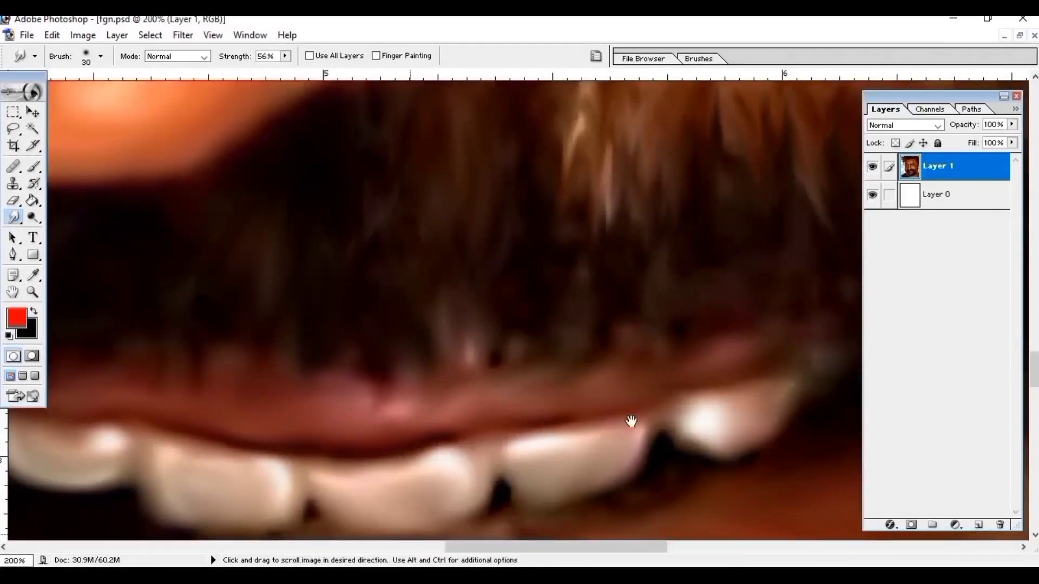
mouse_move(631, 423)
mouse_down()
mouse_move(700, 313)
mouse_move(603, 354)
mouse_up()
drag(445, 399, 415, 360)
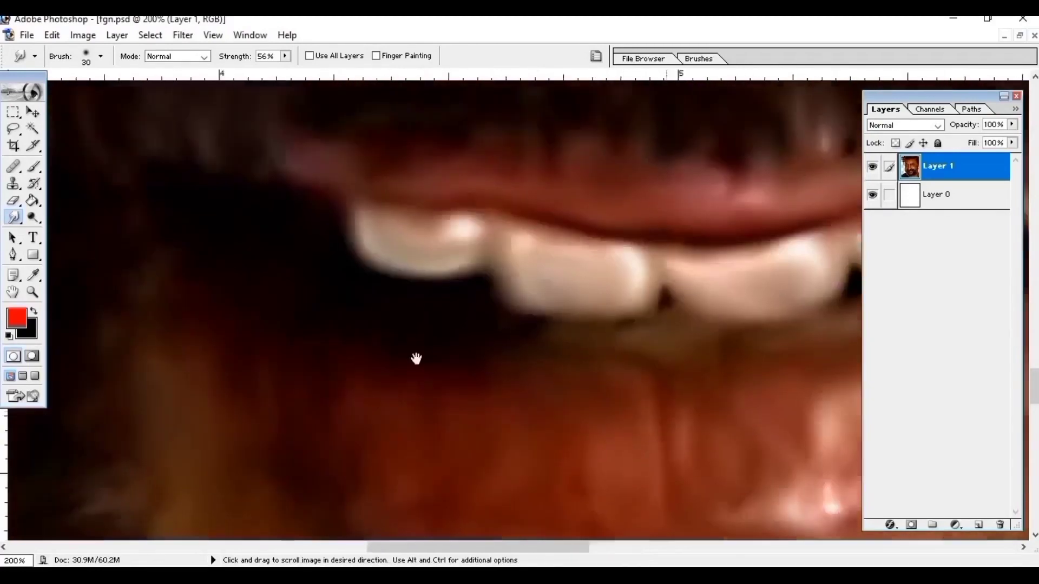
scroll(455, 292, right, 5)
scroll(514, 289, right, 3)
scroll(562, 382, up, 4)
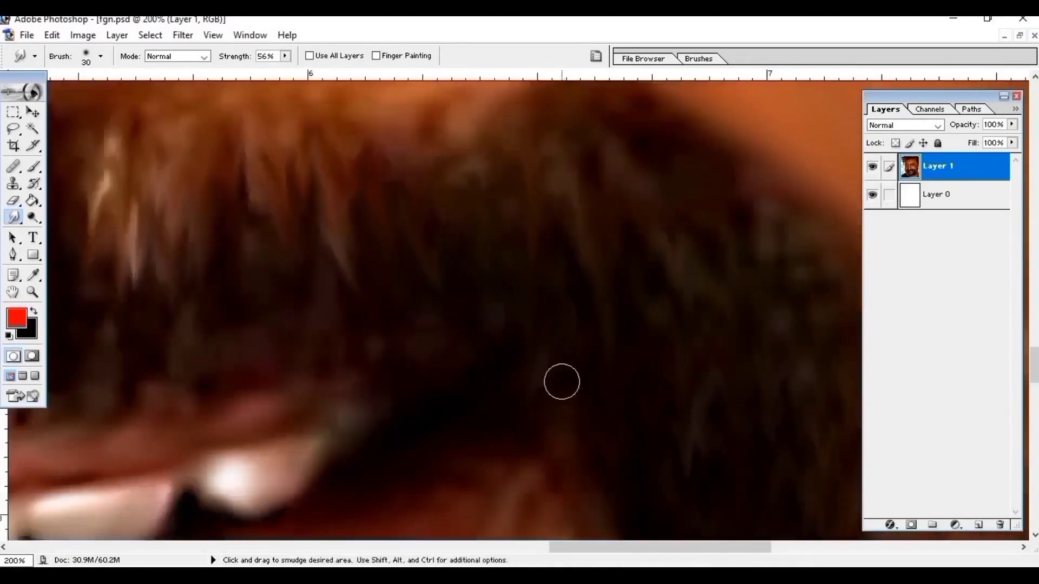
drag(600, 329, 703, 426)
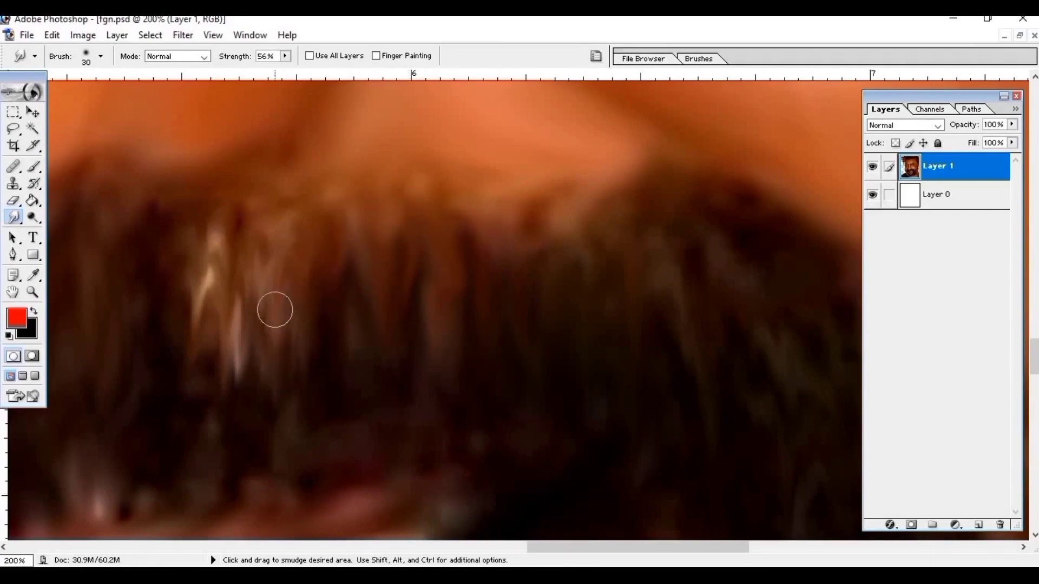
key(ctrl+minus)
key(ctrl+minus)
key(ctrl+minus)
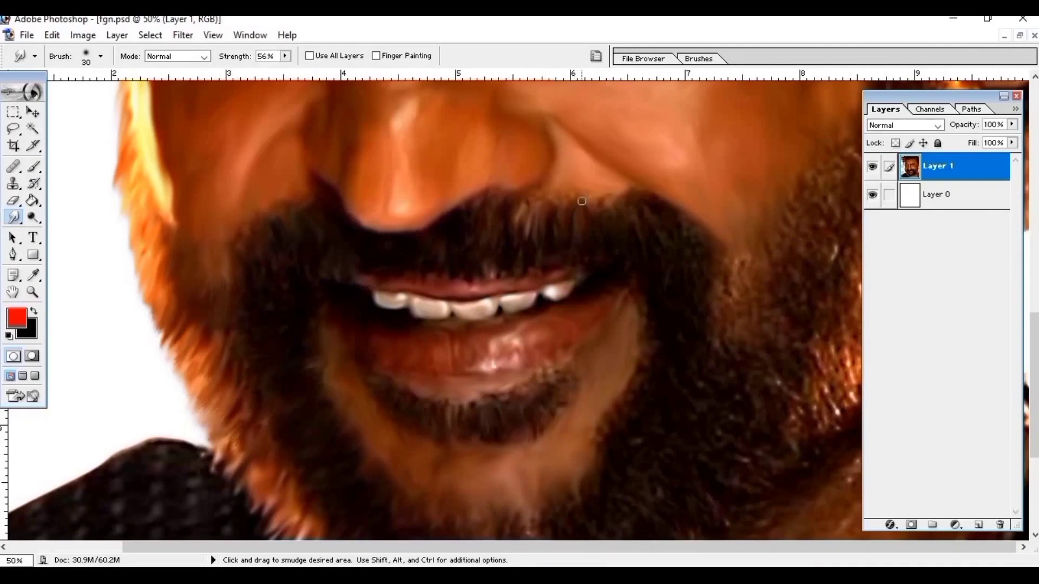
Step: With a larger smudge brush, smear the beard beside the chin and along the right jaw
scroll(618, 460, down, 5)
key(bracketright)
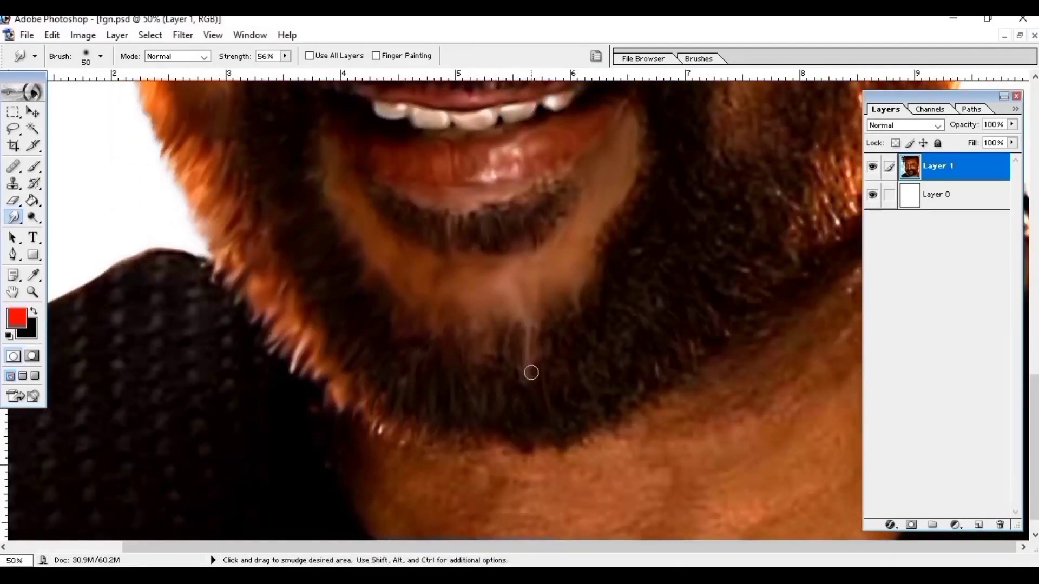
scroll(571, 307, up, 2)
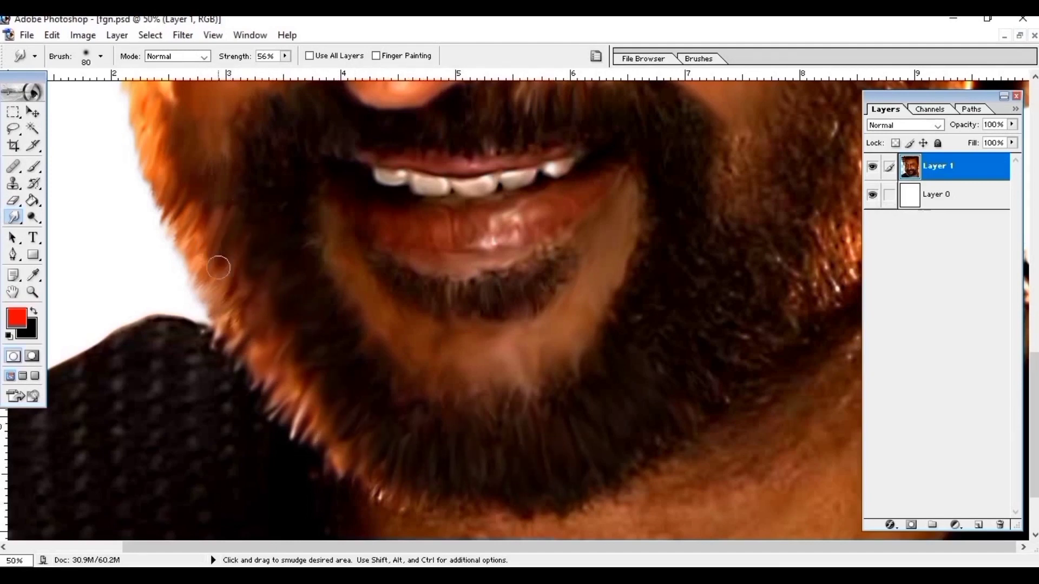
key(space)
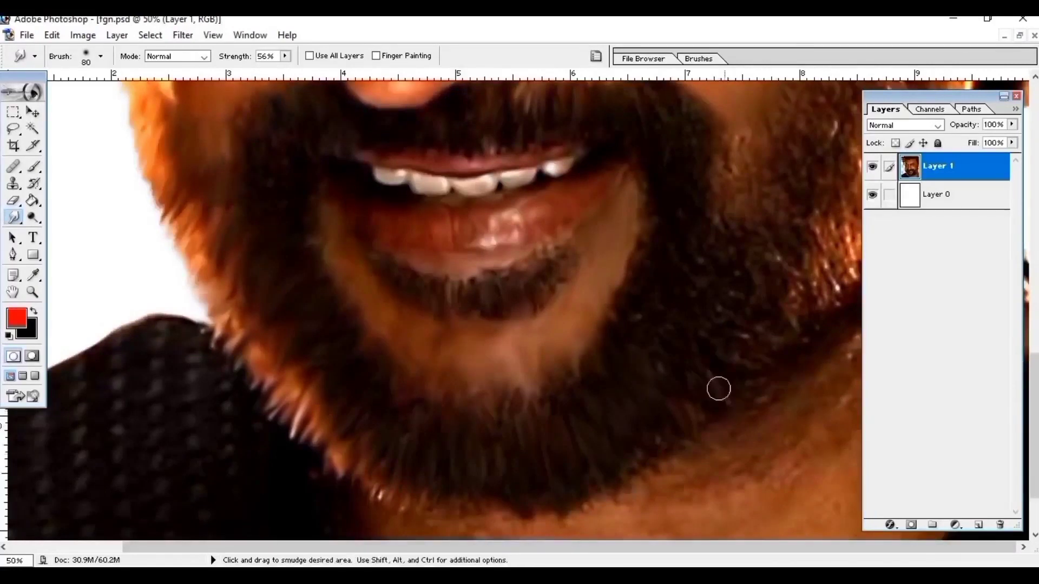
drag(734, 360, 752, 346)
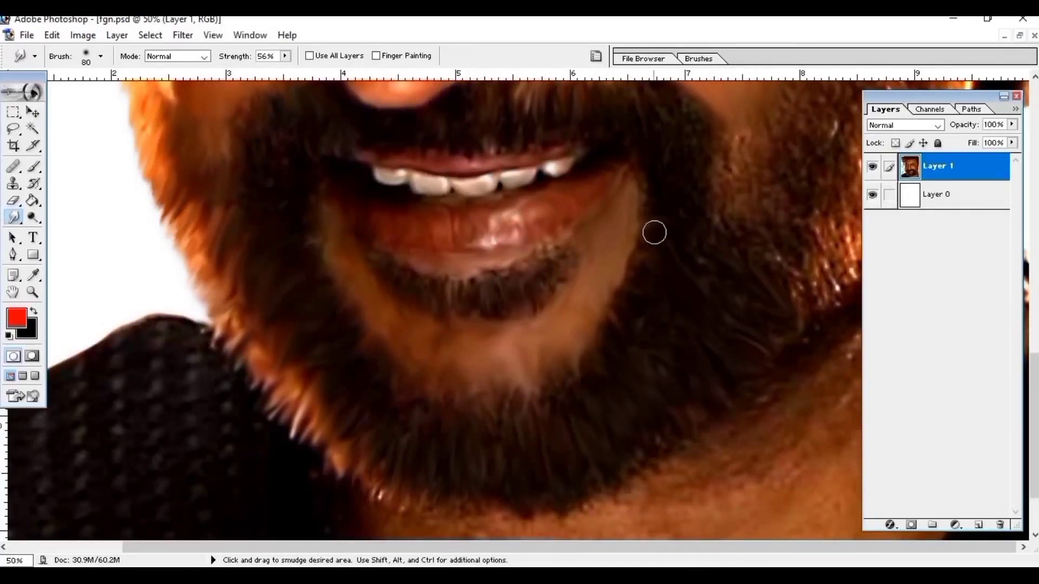
scroll(685, 295, up, 3)
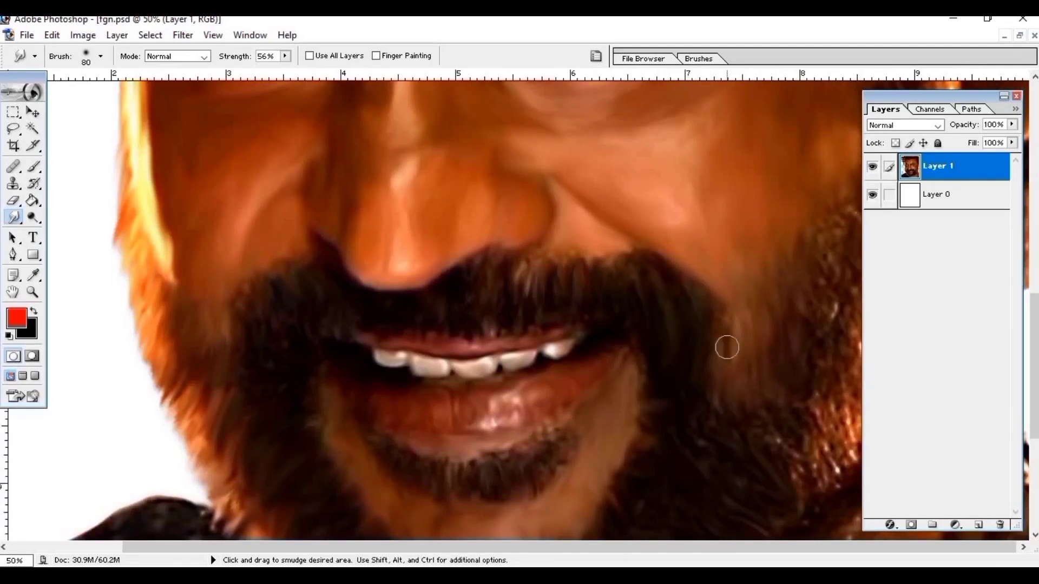
key(ctrl+minus)
key(ctrl+minus)
key(ctrl+plus)
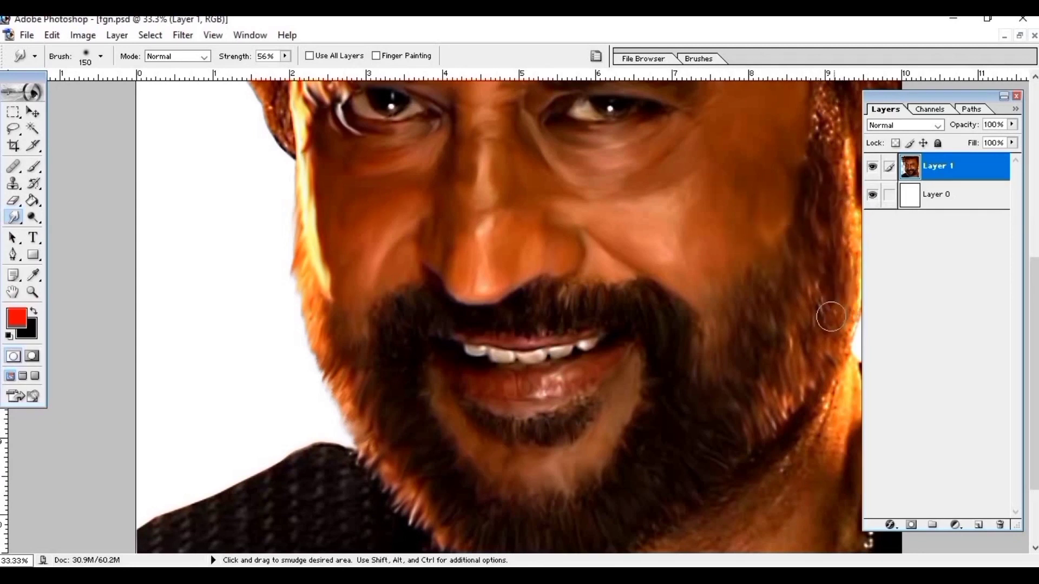
Step: At 66.7% with a 100 brush, smudge the bright orange right beard edge into darker streaks
ctrl+click(834, 311)
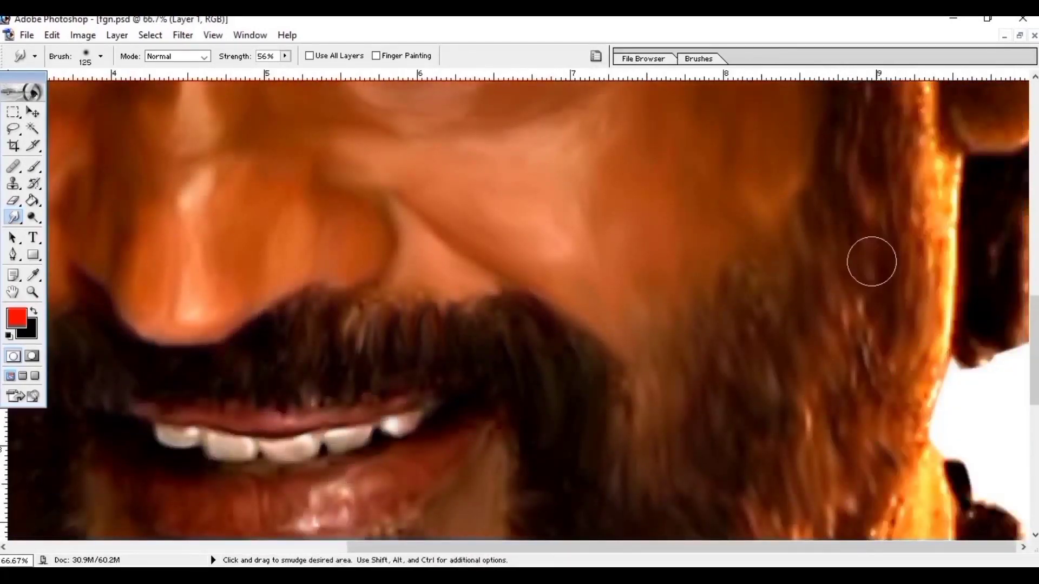
key(bracketleft)
key(bracketleft)
drag(920, 146, 925, 411)
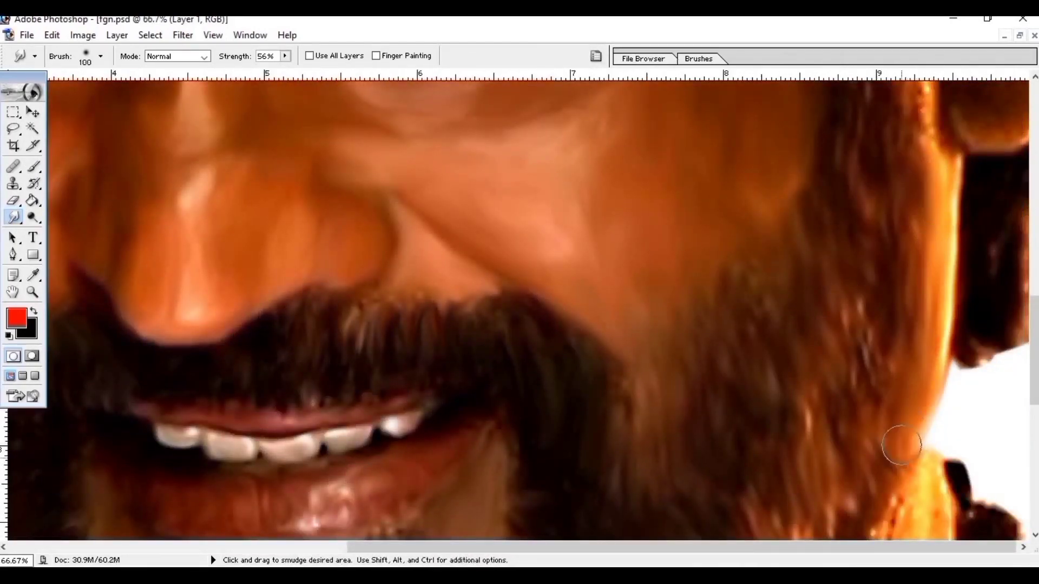
mouse_move(909, 234)
mouse_down()
mouse_move(860, 337)
mouse_move(835, 436)
mouse_up()
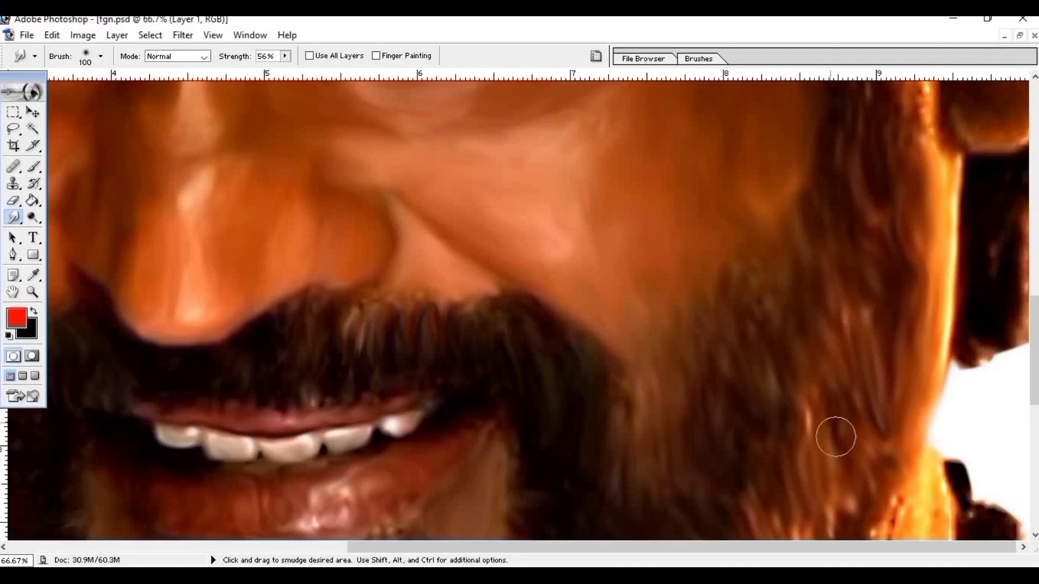
Step: Switch to the scattered 143 px brush and smudge the jaw beard edge into hair-like strands
right_click(547, 206)
double_click(881, 462)
key(F5)
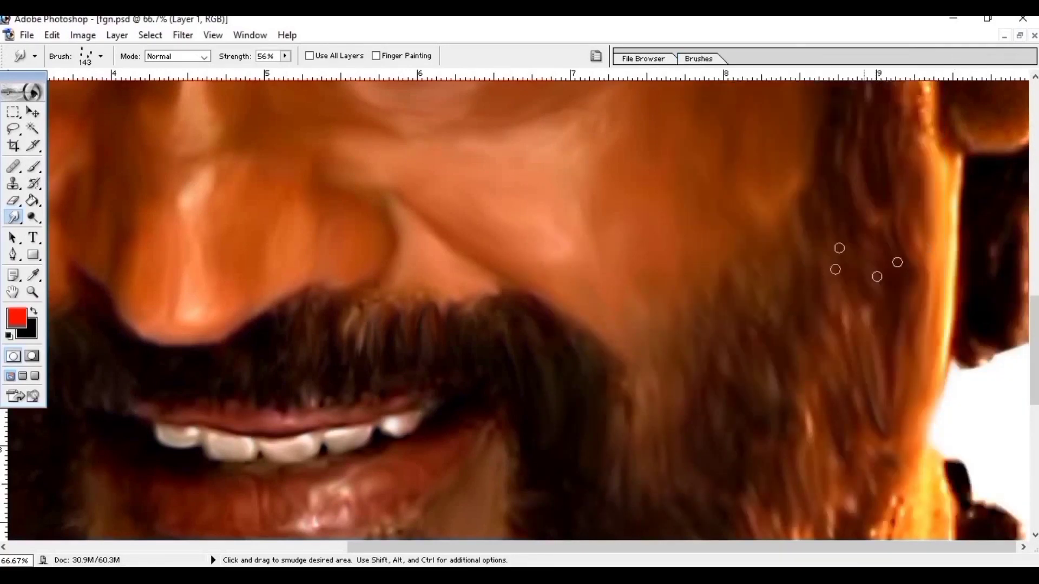
key(F5)
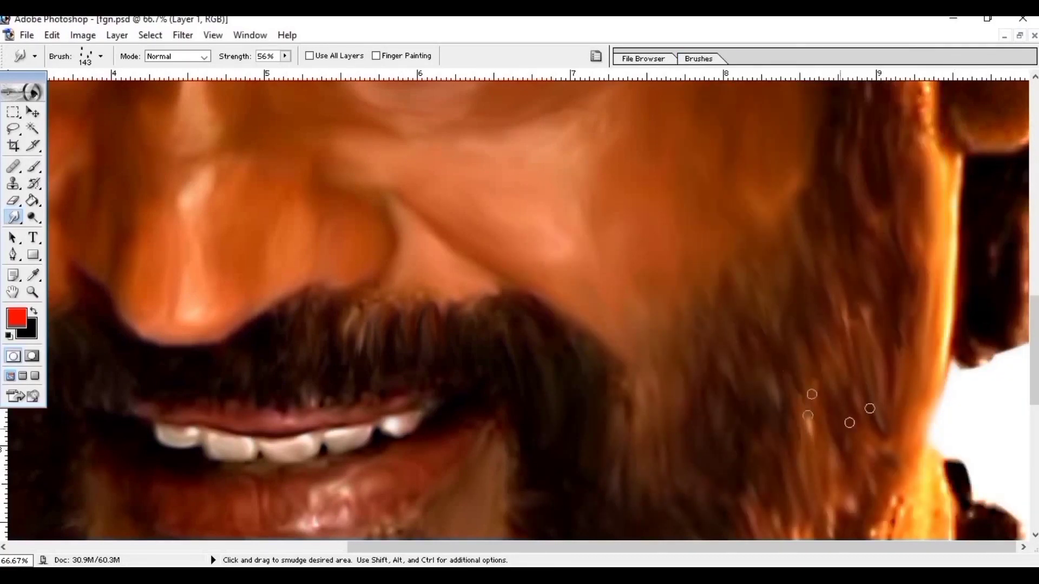
scroll(797, 390, down, 3)
drag(797, 389, 712, 467)
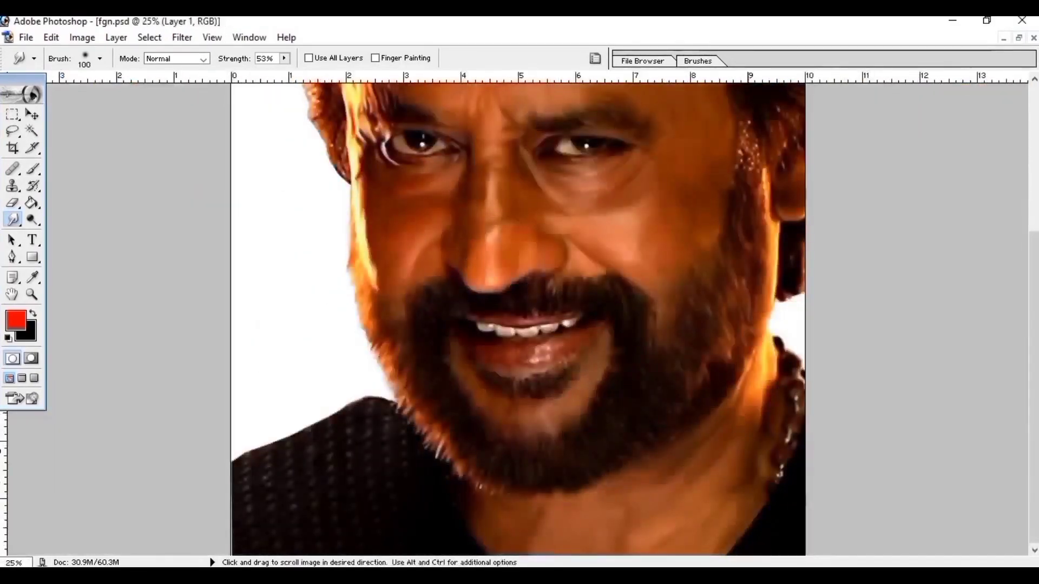
Step: At 50% zoom with a 50 brush, soften the beard edge beside the chin
key(bracketright)
key(bracketright)
key(bracketright)
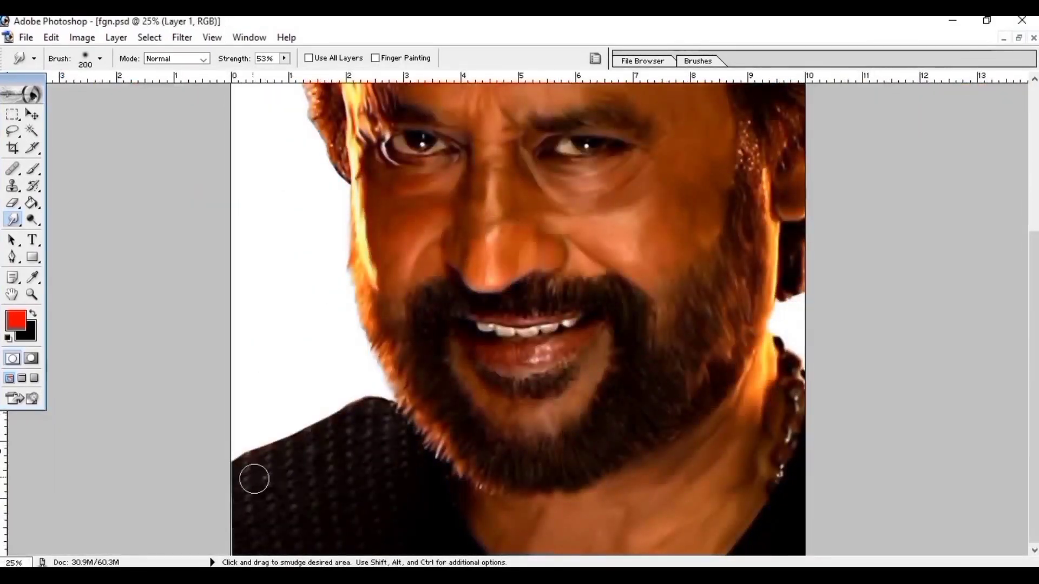
click(276, 525)
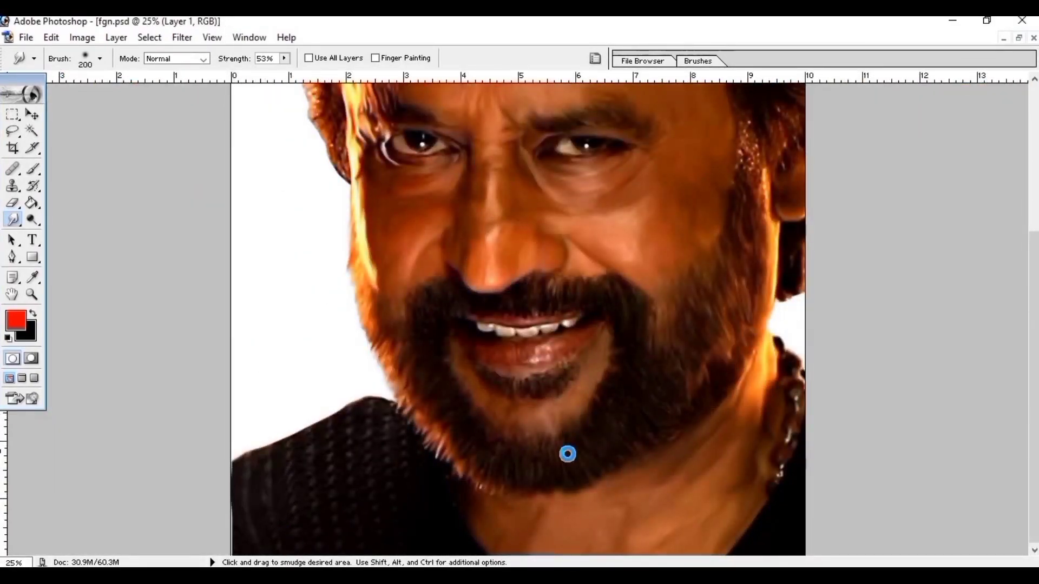
ctrl+click(569, 453)
key(bracketleft)
key(bracketleft)
key(bracketleft)
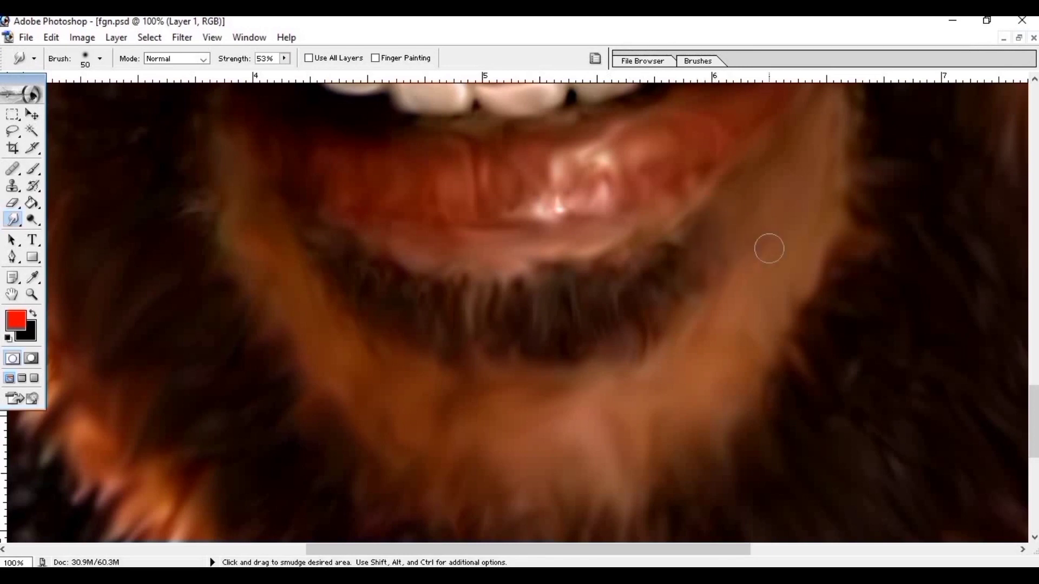
mouse_move(822, 279)
mouse_down()
mouse_move(850, 255)
mouse_move(791, 269)
mouse_move(847, 222)
mouse_up()
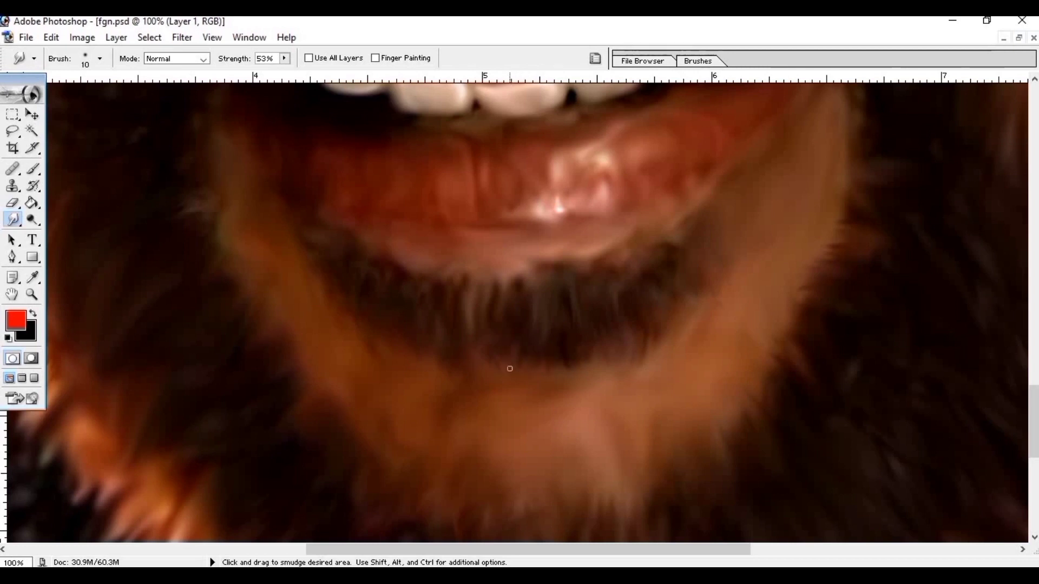
Step: At 66.7%, smear the beard's lower edge darker and smudge the hair tips at its left edge
scroll(432, 357, down, 5)
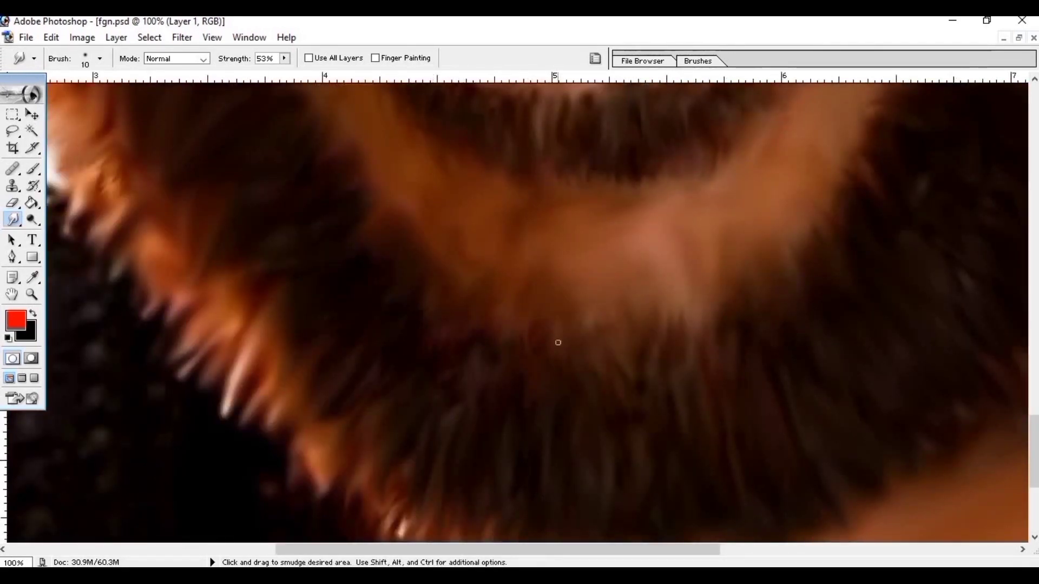
scroll(679, 305, down, 5)
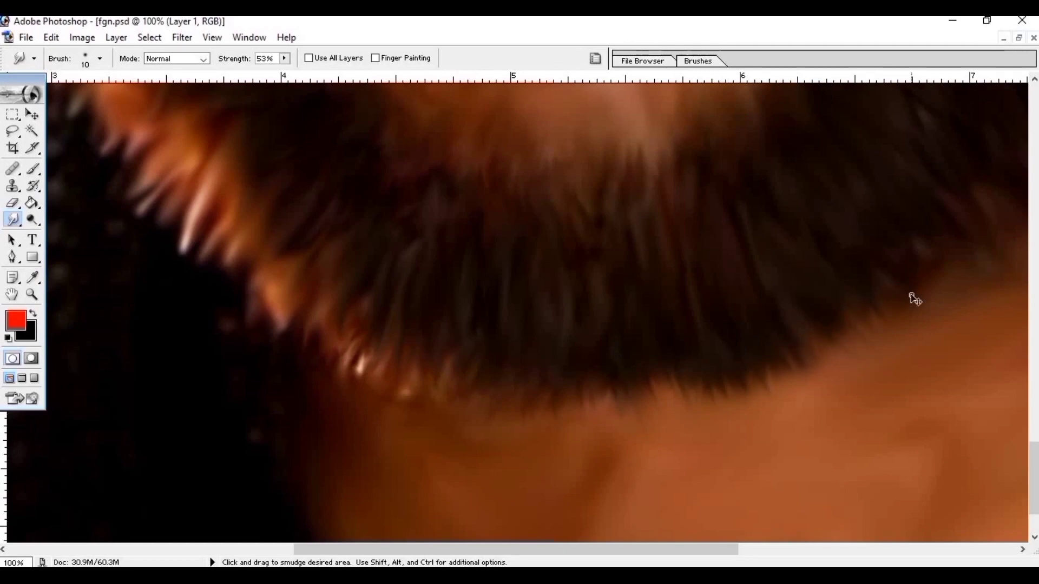
key(ctrl+0)
key(ctrl+alt+0)
scroll(531, 425, down, 5)
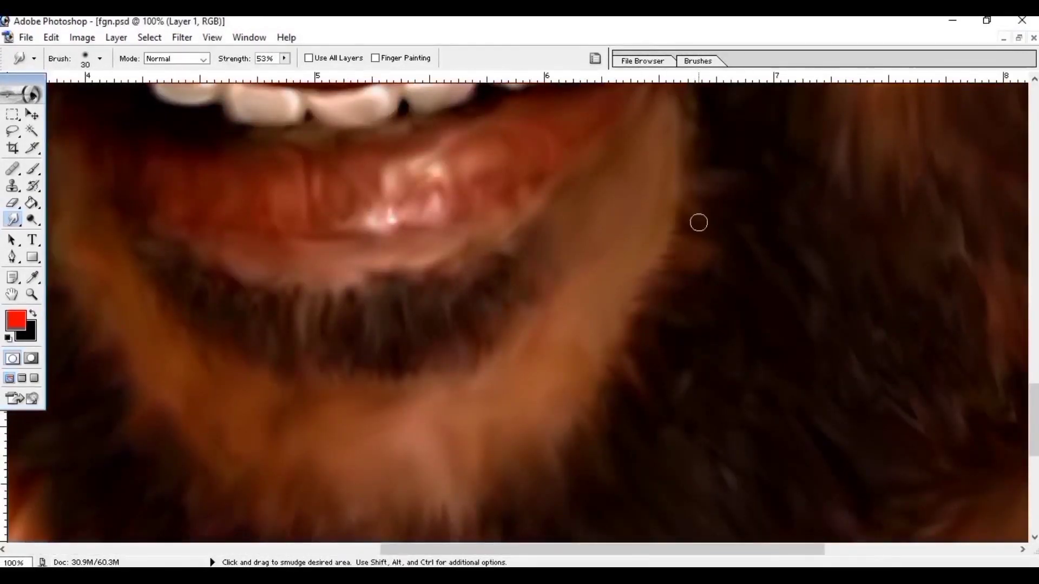
key(ctrl+minus)
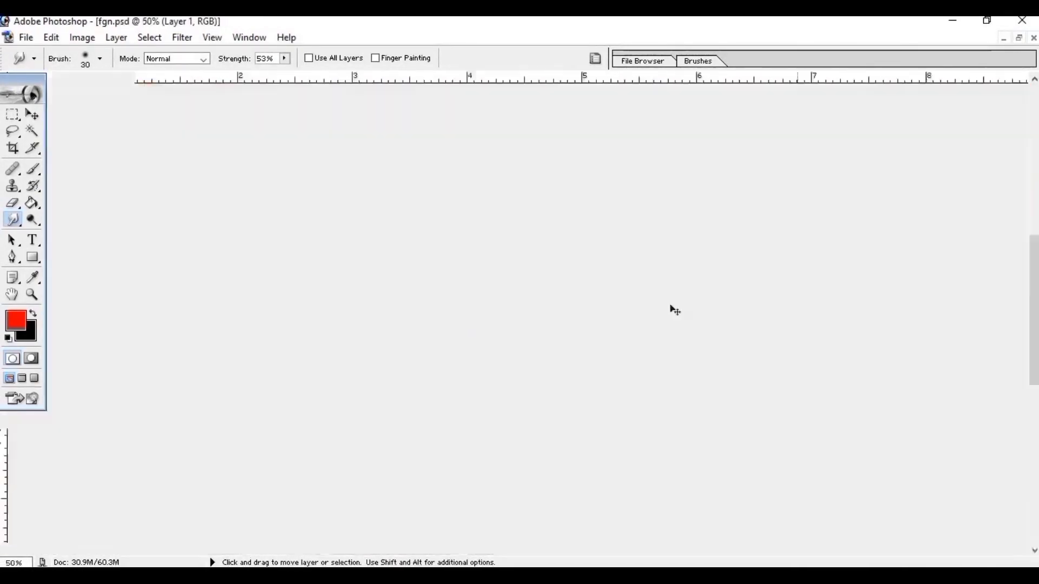
key(ctrl+plus)
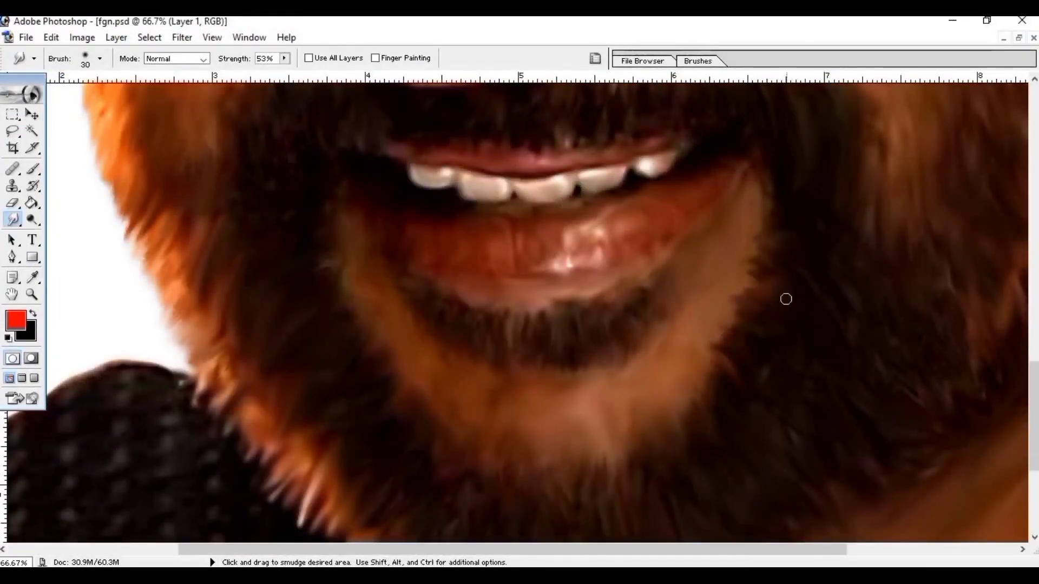
scroll(622, 400, down, 4)
scroll(522, 494, down, 1)
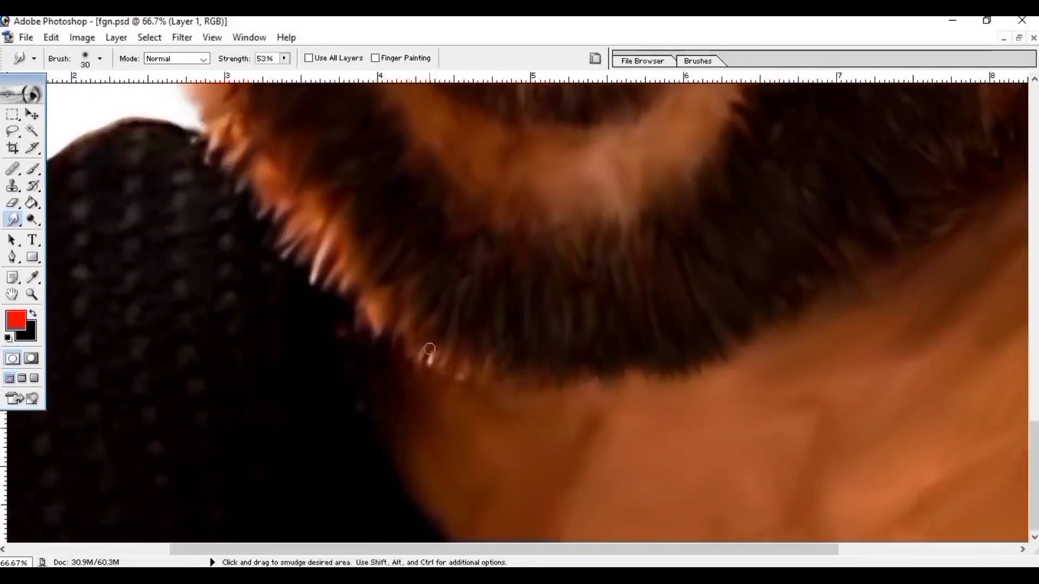
drag(469, 390, 874, 261)
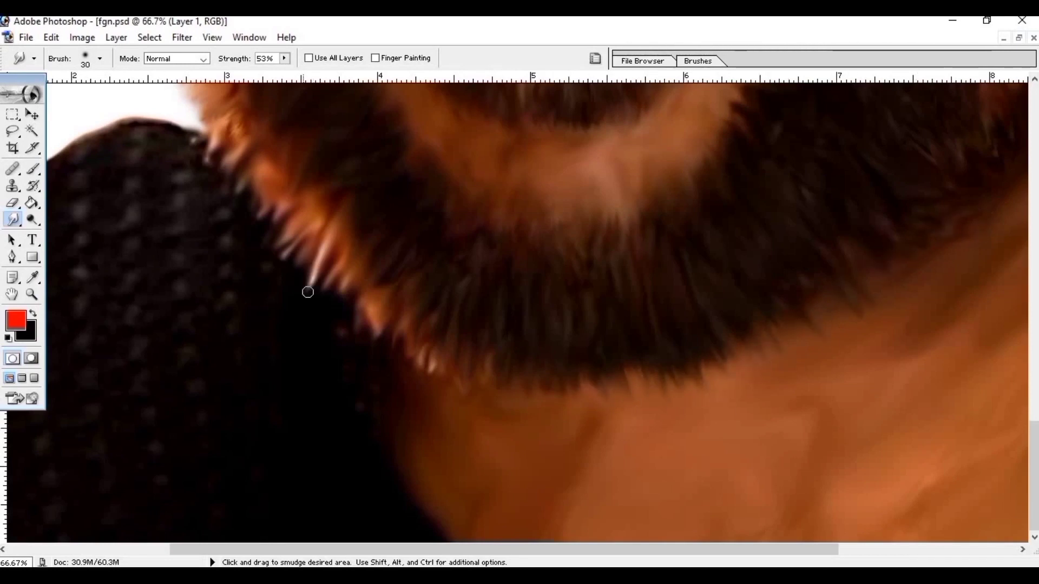
drag(308, 287, 350, 294)
drag(254, 217, 236, 153)
Step: Smudge the sweater knit and shoulder top edge into soft vertical streaks
scroll(678, 185, left, 5)
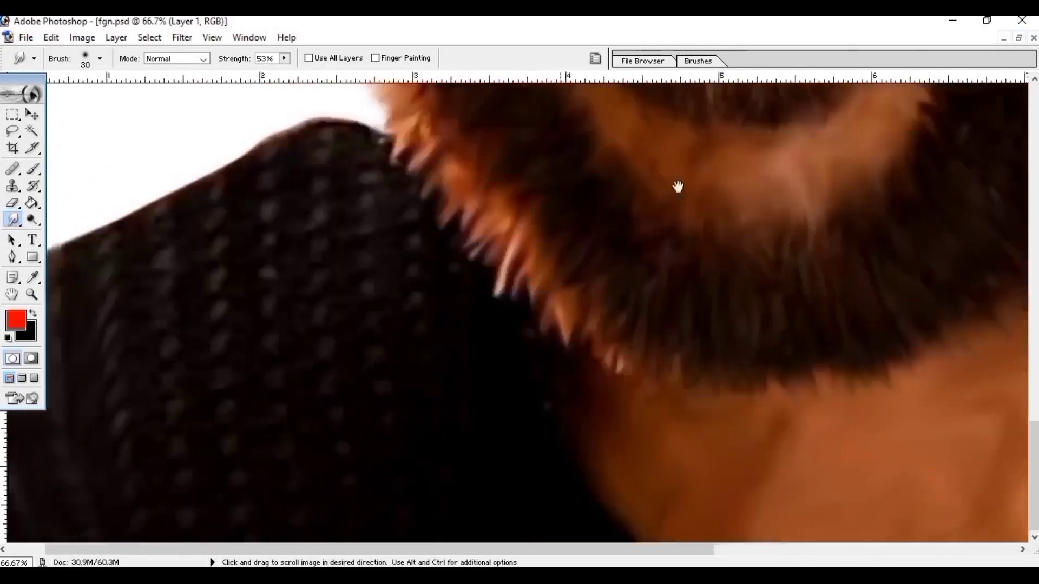
key(bracketright)
key(bracketright)
key(bracketright)
key(bracketright)
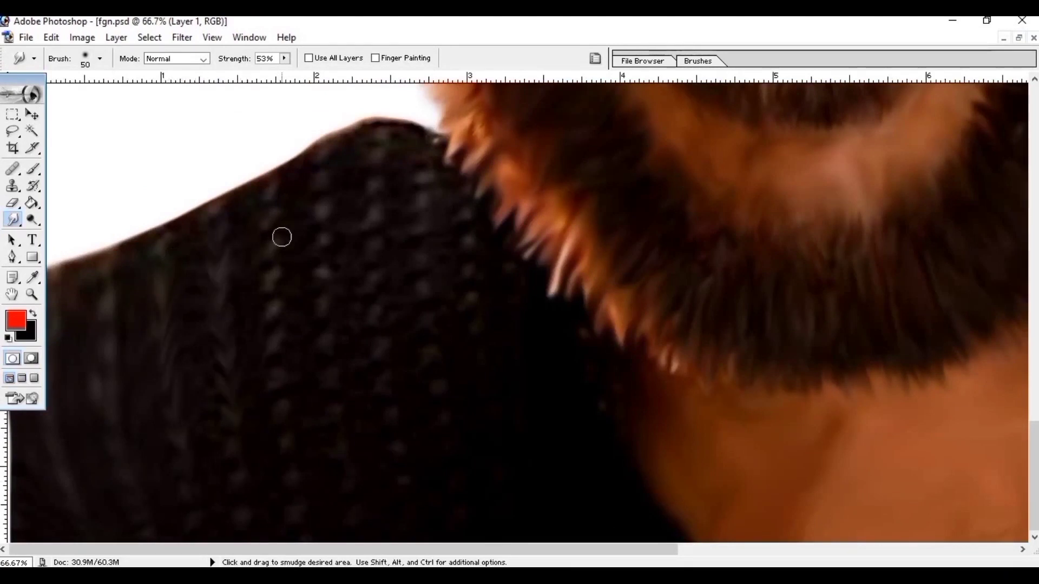
mouse_move(281, 236)
mouse_down()
mouse_move(287, 297)
mouse_move(280, 193)
mouse_move(378, 243)
mouse_move(441, 162)
mouse_move(460, 348)
mouse_up()
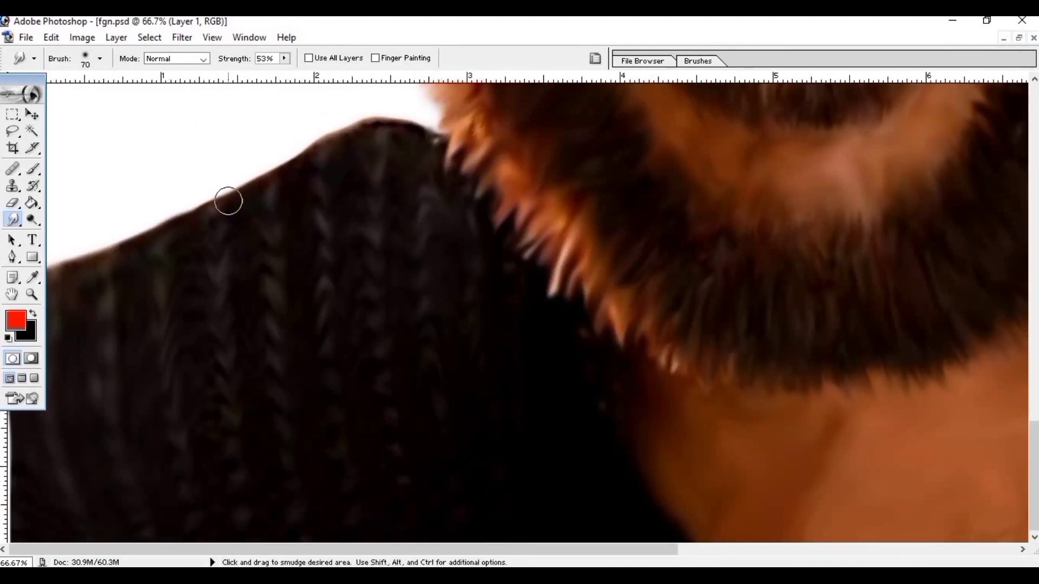
mouse_move(180, 229)
mouse_down()
mouse_move(380, 137)
mouse_move(165, 354)
mouse_move(241, 311)
mouse_move(216, 378)
mouse_move(239, 346)
mouse_move(171, 438)
mouse_move(271, 332)
mouse_move(317, 336)
mouse_move(369, 468)
mouse_up()
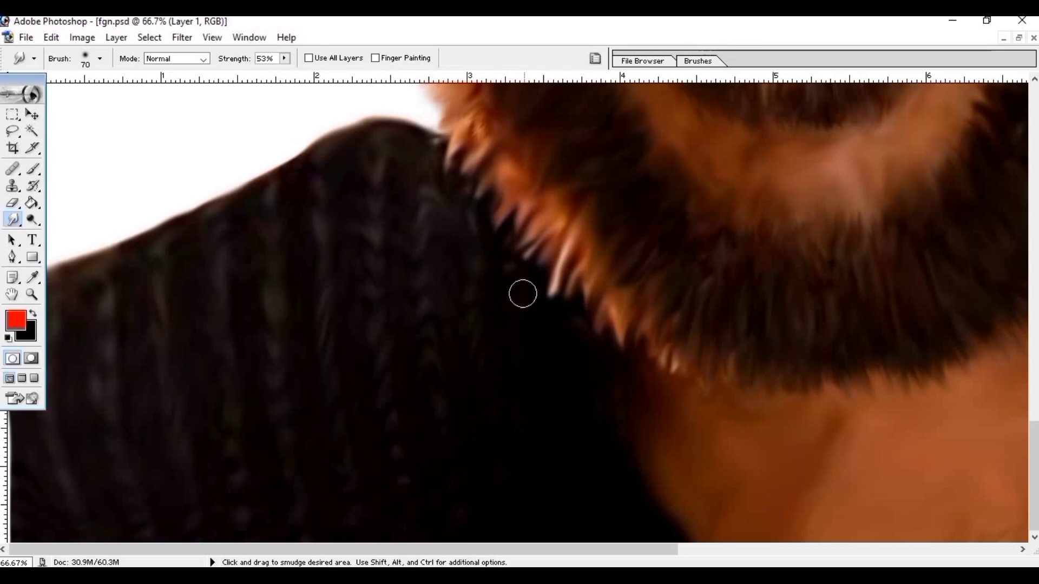
scroll(541, 395, up, 10)
Step: Smooth the dotted left hair edge and sweater edge into streaks
scroll(506, 476, up, 3)
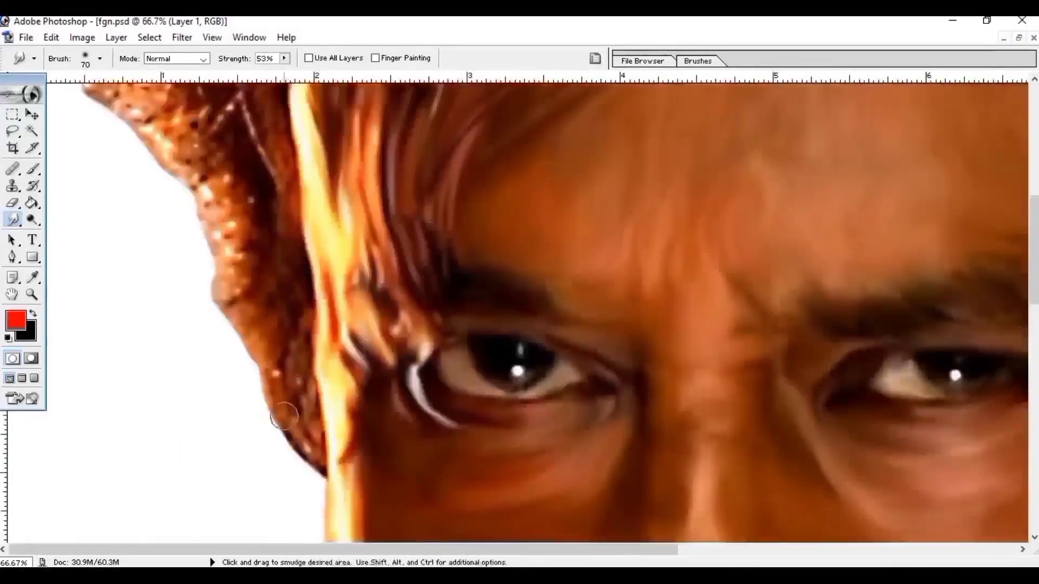
mouse_move(284, 417)
mouse_down()
mouse_move(283, 352)
mouse_move(301, 464)
mouse_move(271, 341)
mouse_move(247, 337)
mouse_move(227, 270)
mouse_move(202, 298)
mouse_move(211, 217)
mouse_move(178, 184)
mouse_up()
scroll(379, 301, up, 3)
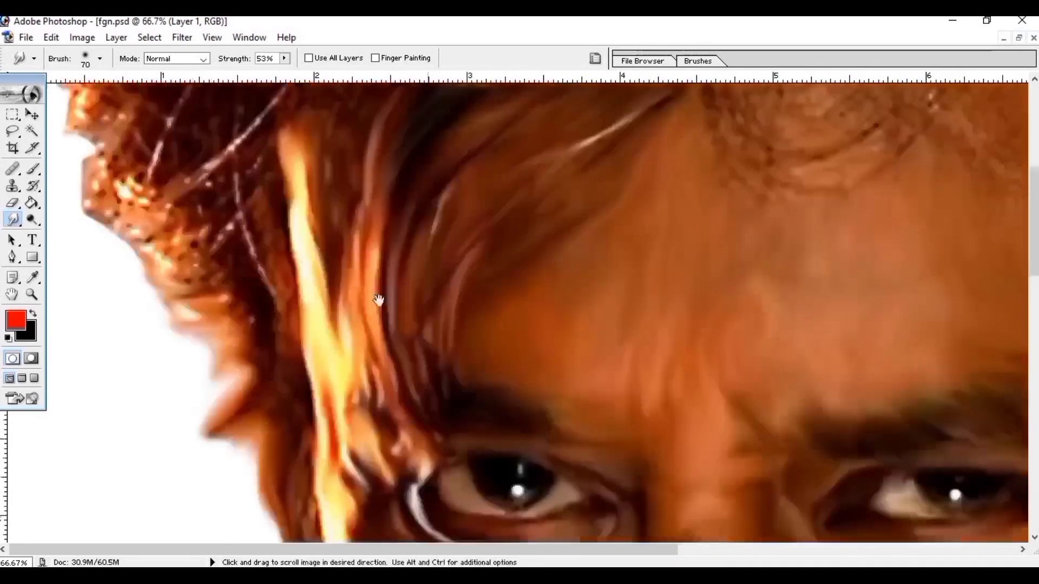
mouse_move(227, 270)
mouse_down()
mouse_move(97, 244)
mouse_move(100, 220)
mouse_move(213, 201)
mouse_move(105, 157)
mouse_move(228, 179)
mouse_up()
scroll(536, 311, up, 5)
Step: Raise smudge strength to 78% and smudge the left and upper-left hair edge into strands
click(284, 58)
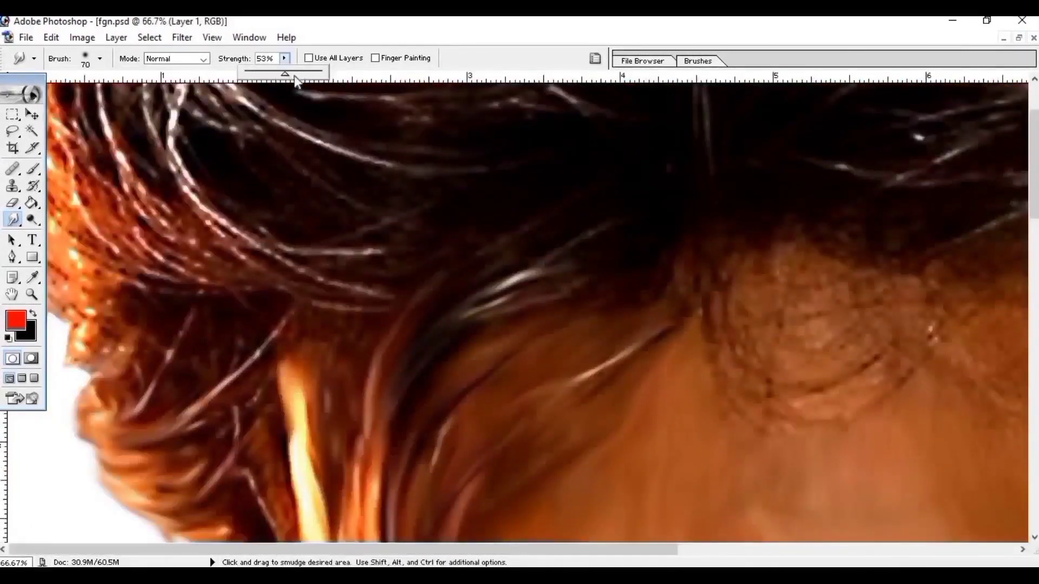
drag(294, 76, 308, 73)
mouse_move(269, 336)
mouse_down()
mouse_move(47, 420)
mouse_move(294, 302)
mouse_move(142, 329)
mouse_up()
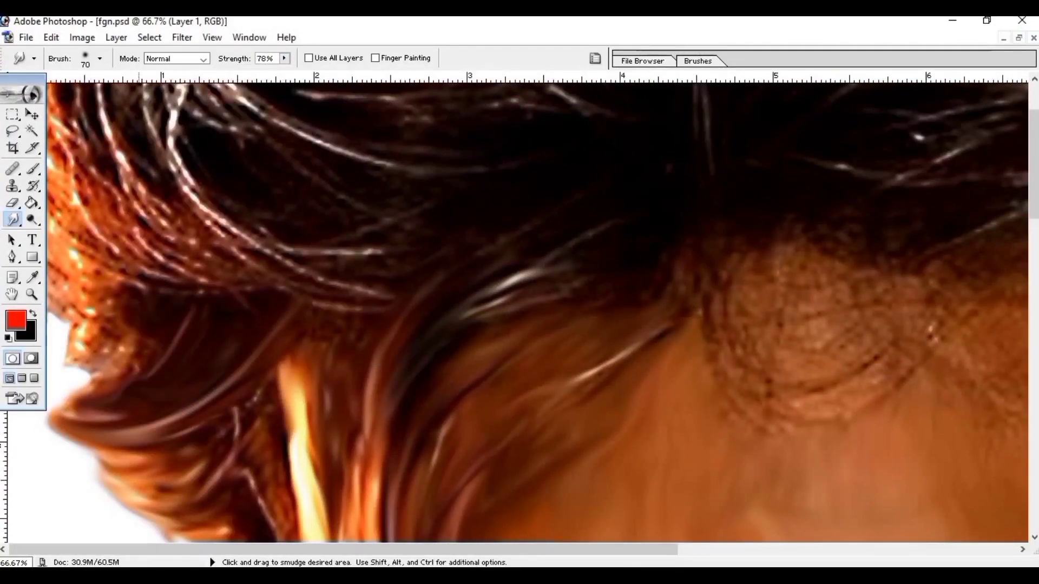
drag(135, 368, 82, 141)
key(ctrl+minus)
key(ctrl+minus)
mouse_move(206, 255)
mouse_down()
mouse_move(140, 217)
mouse_move(225, 227)
mouse_move(182, 92)
mouse_up()
mouse_move(211, 233)
mouse_down()
mouse_move(162, 87)
mouse_move(198, 233)
mouse_move(144, 87)
mouse_up()
key(ctrl+minus)
Step: Smudge the upper-left hair strands upward
key(ctrl+plus)
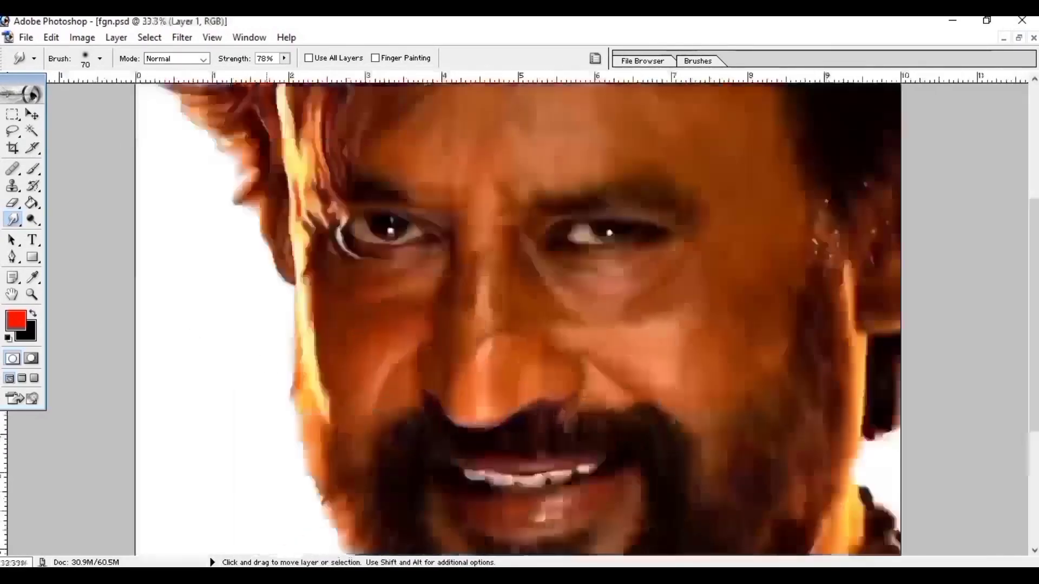
scroll(336, 197, up, 5)
mouse_move(330, 246)
mouse_down()
mouse_move(270, 216)
mouse_move(216, 130)
mouse_up()
drag(308, 173, 211, 75)
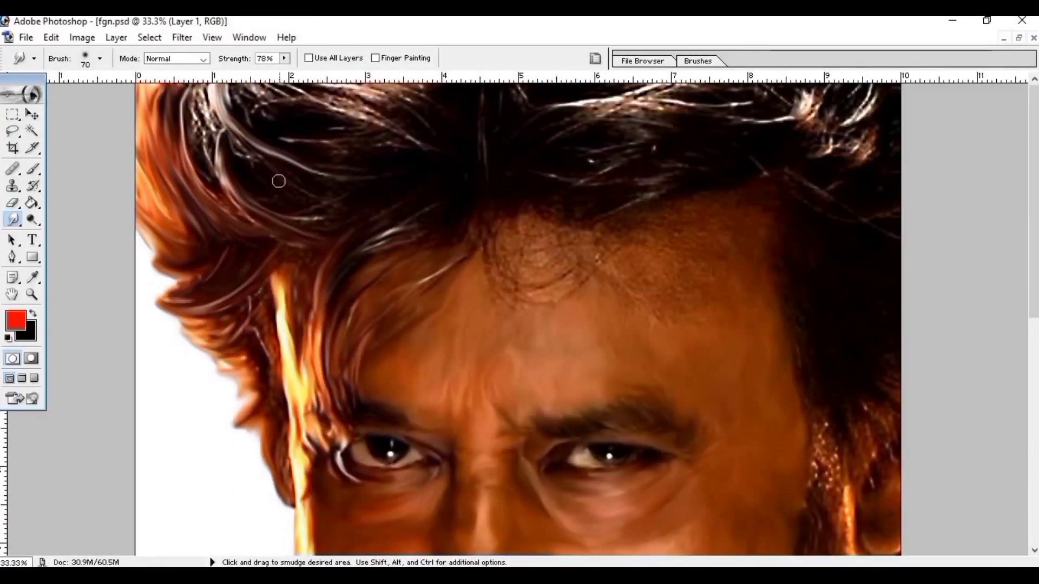
drag(278, 181, 211, 92)
drag(219, 162, 197, 73)
drag(211, 195, 184, 73)
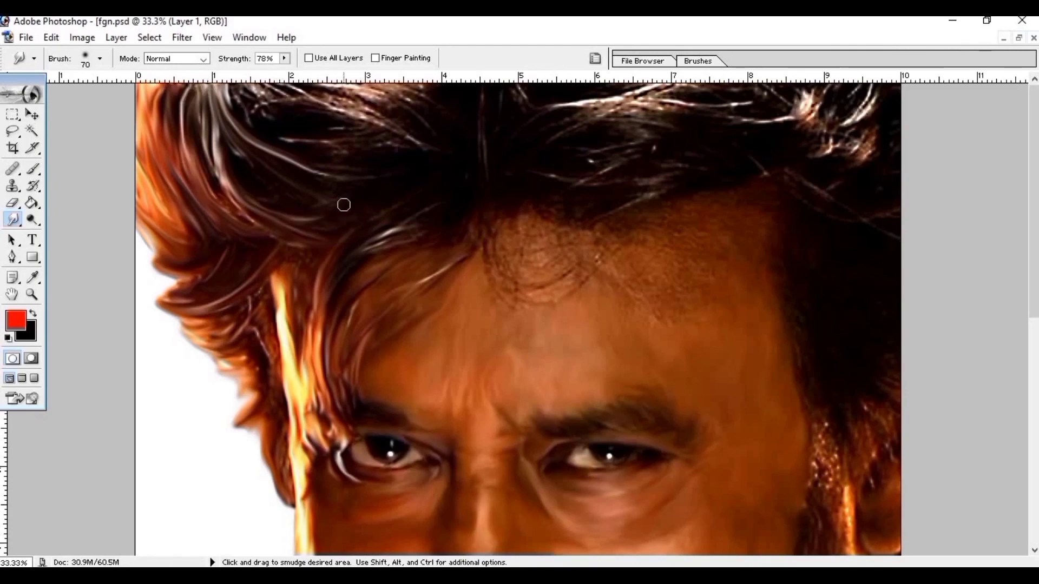
Step: At 65% strength, smudge the dark top hair up-left and the bright top strands with a 100 brush
drag(284, 58, 277, 71)
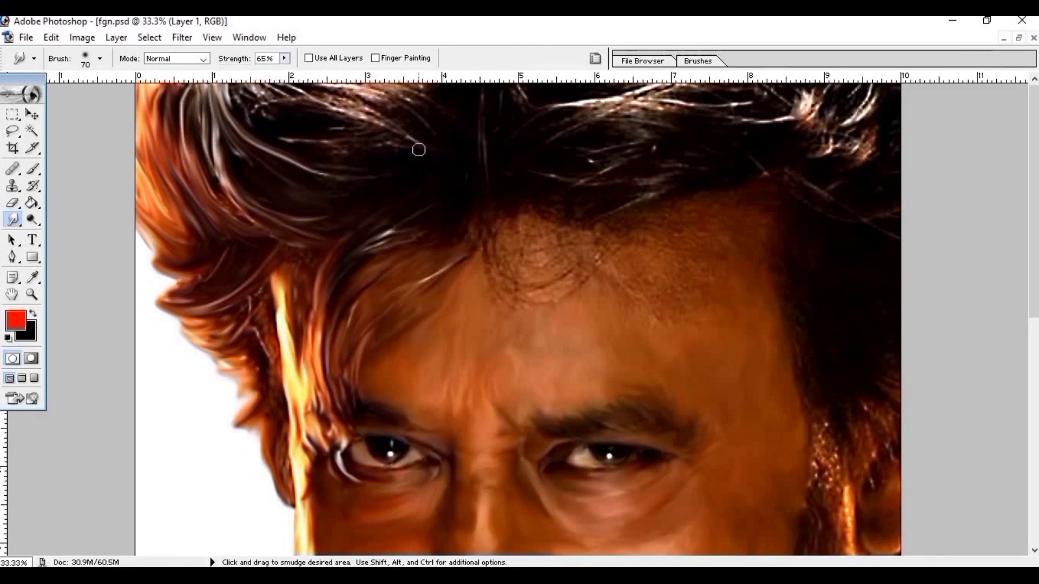
mouse_move(419, 150)
mouse_down()
mouse_move(276, 129)
mouse_move(247, 97)
mouse_up()
drag(412, 125, 331, 86)
drag(440, 105, 221, 78)
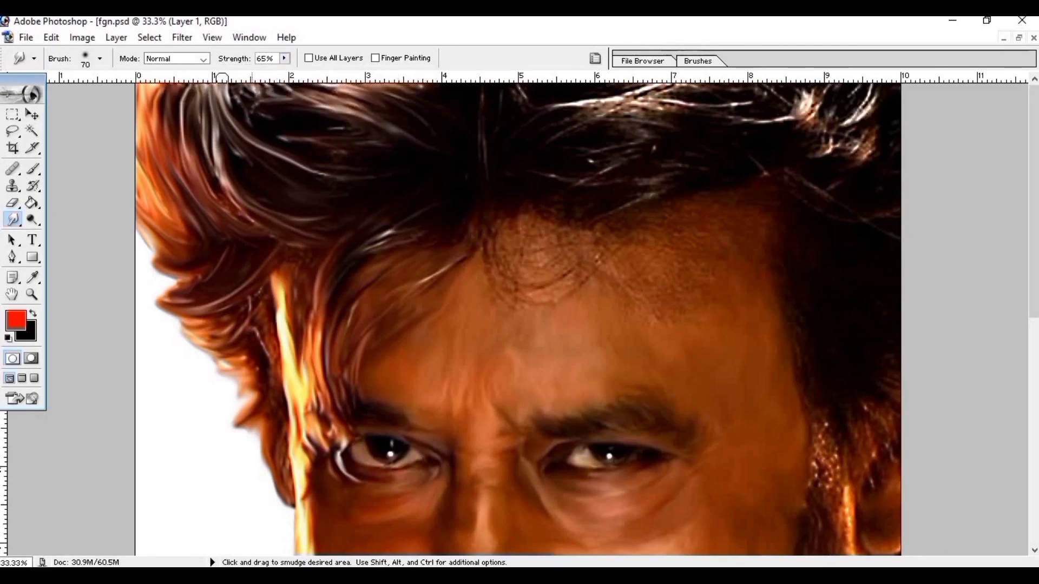
drag(281, 146, 246, 100)
drag(354, 130, 255, 103)
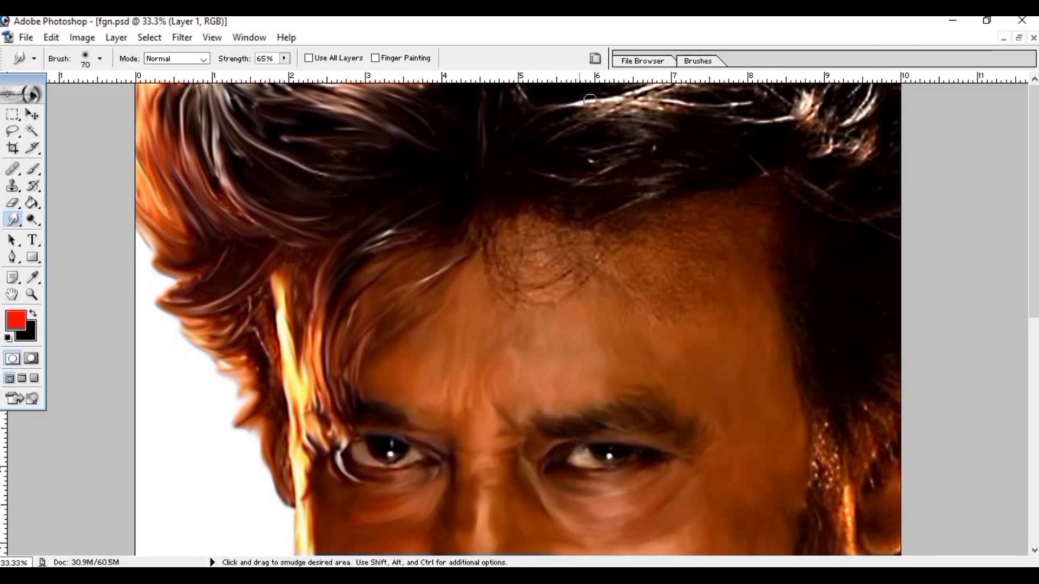
drag(590, 99, 672, 89)
key(bracketright)
key(bracketright)
key(bracketright)
mouse_move(595, 130)
mouse_down()
mouse_move(698, 81)
mouse_move(874, 97)
mouse_up()
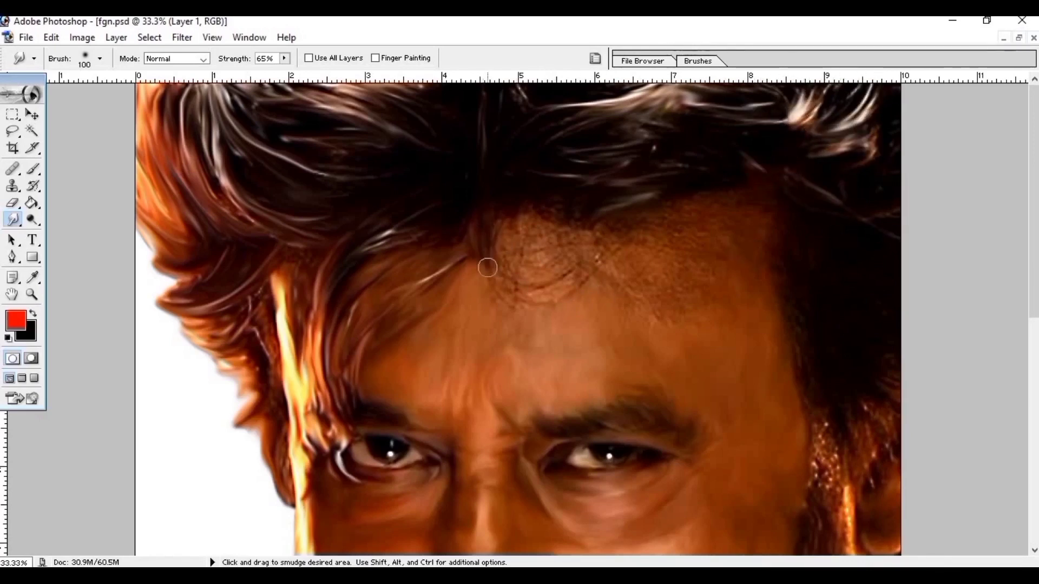
Step: Smooth the speckled forehead skin and brow hairline with a 125 brush, then shrink it to 80
mouse_move(488, 267)
mouse_down()
mouse_move(539, 219)
mouse_move(658, 184)
mouse_up()
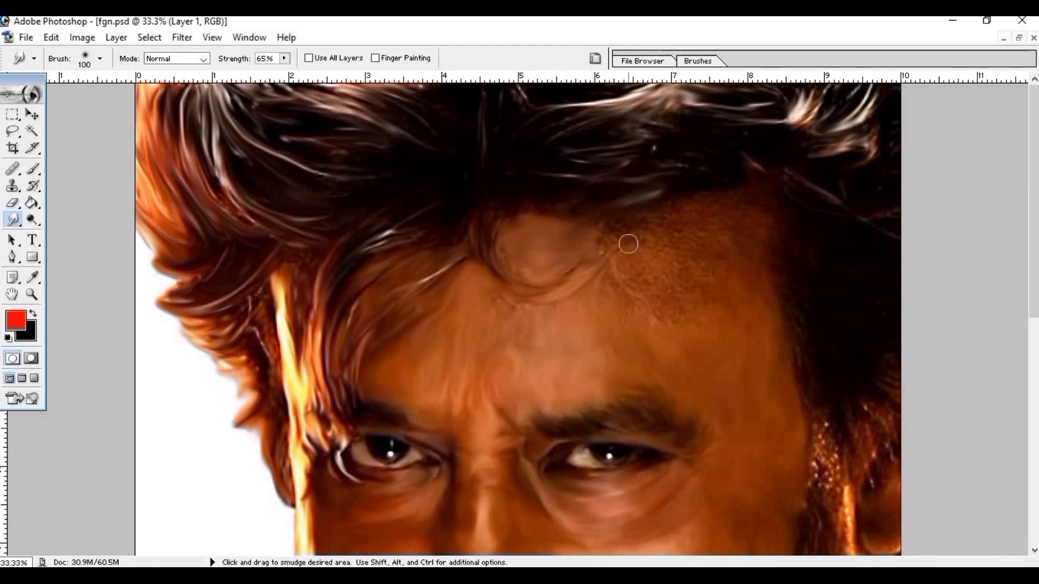
drag(628, 244, 627, 221)
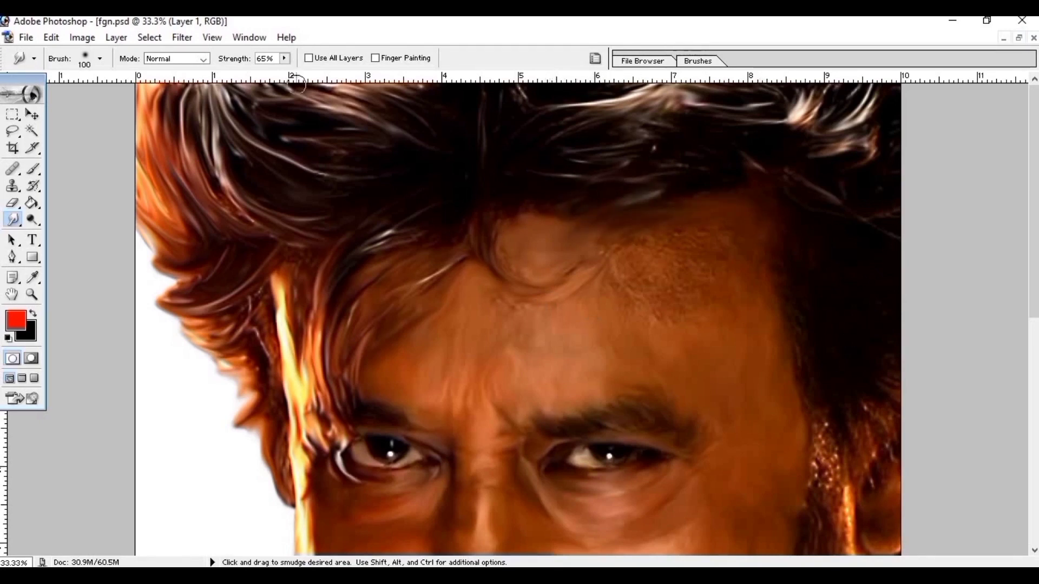
key(bracketright)
mouse_move(622, 283)
mouse_down()
mouse_move(631, 265)
mouse_move(614, 283)
mouse_move(616, 228)
mouse_move(680, 245)
mouse_up()
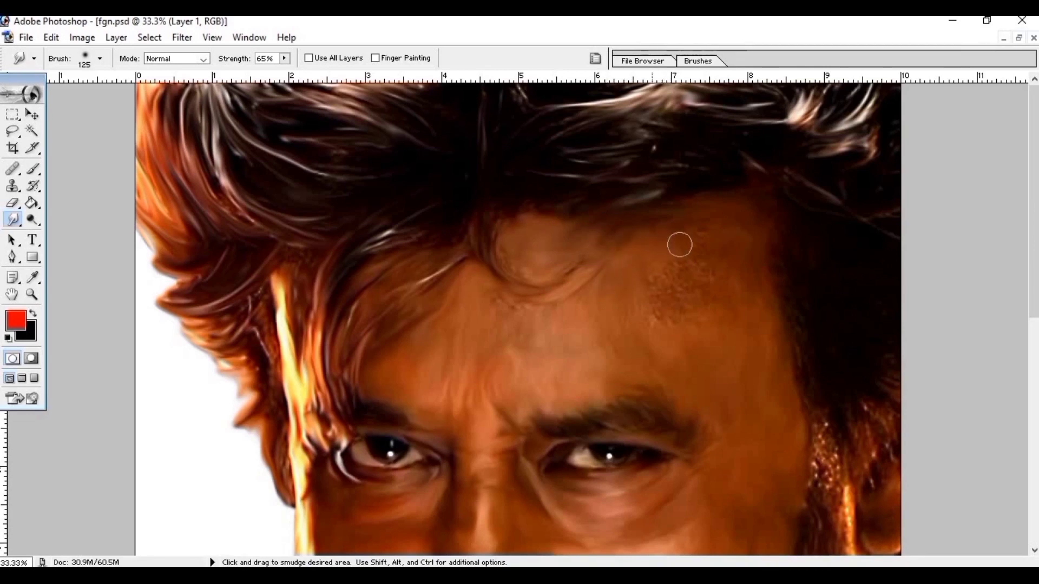
mouse_move(691, 300)
mouse_down()
mouse_move(658, 287)
mouse_move(680, 308)
mouse_move(664, 315)
mouse_up()
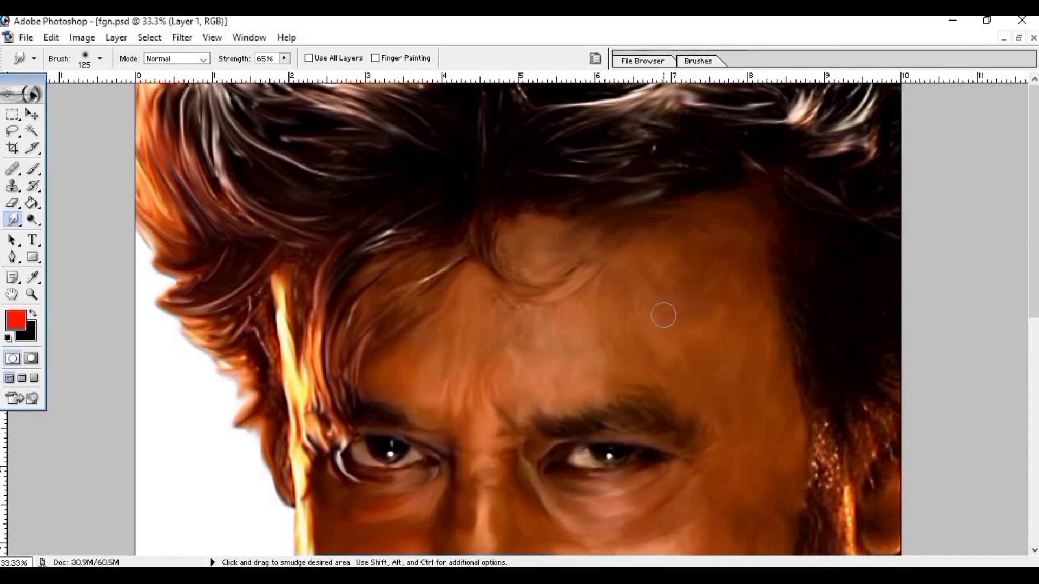
mouse_move(690, 271)
mouse_down()
mouse_move(680, 306)
mouse_move(719, 255)
mouse_up()
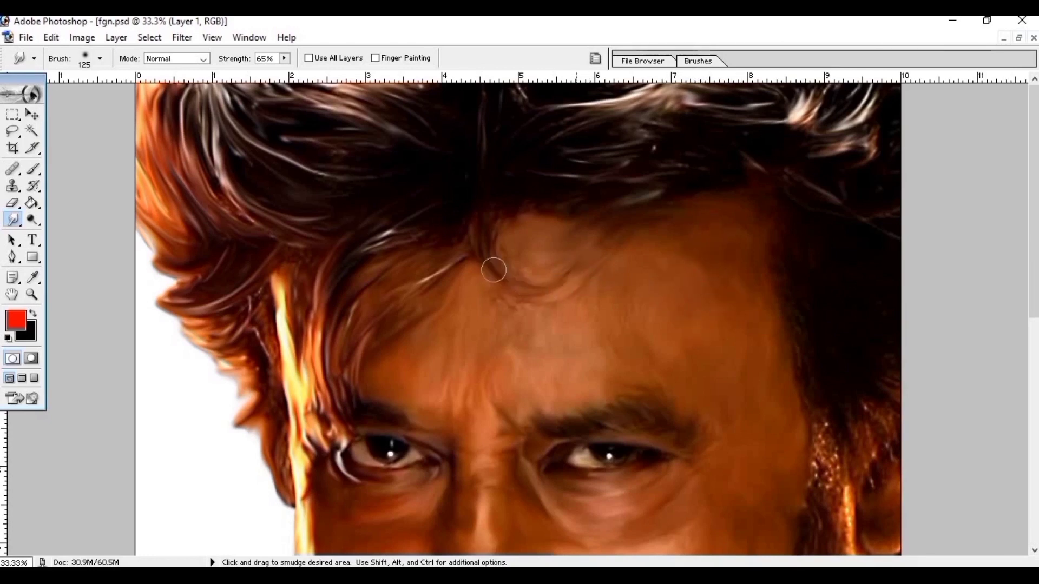
mouse_move(493, 269)
mouse_down()
mouse_move(504, 236)
mouse_move(482, 209)
mouse_move(485, 248)
mouse_move(582, 262)
mouse_up()
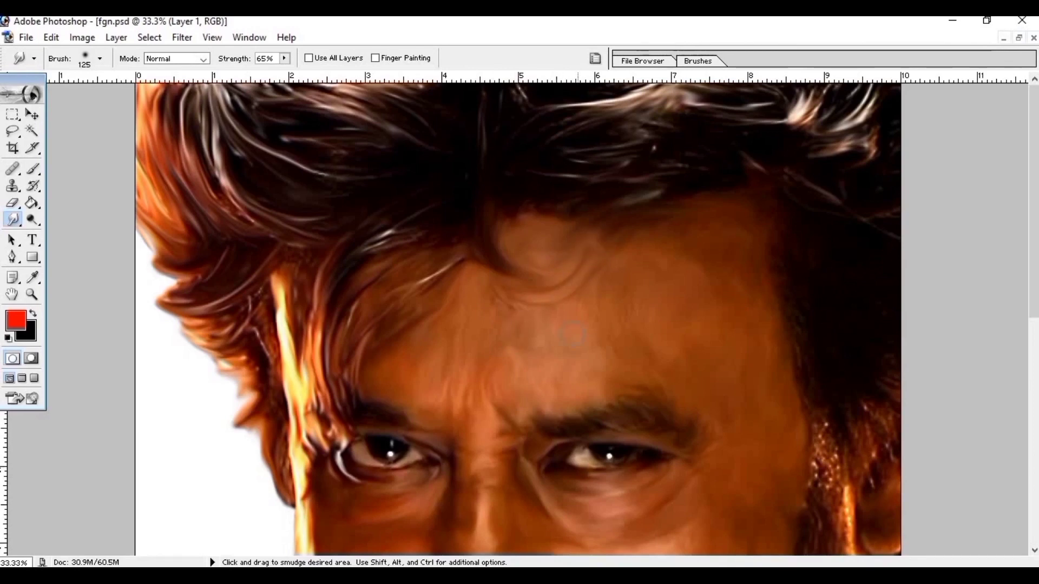
key(ctrl+plus)
key(bracketleft)
key(bracketleft)
key(bracketleft)
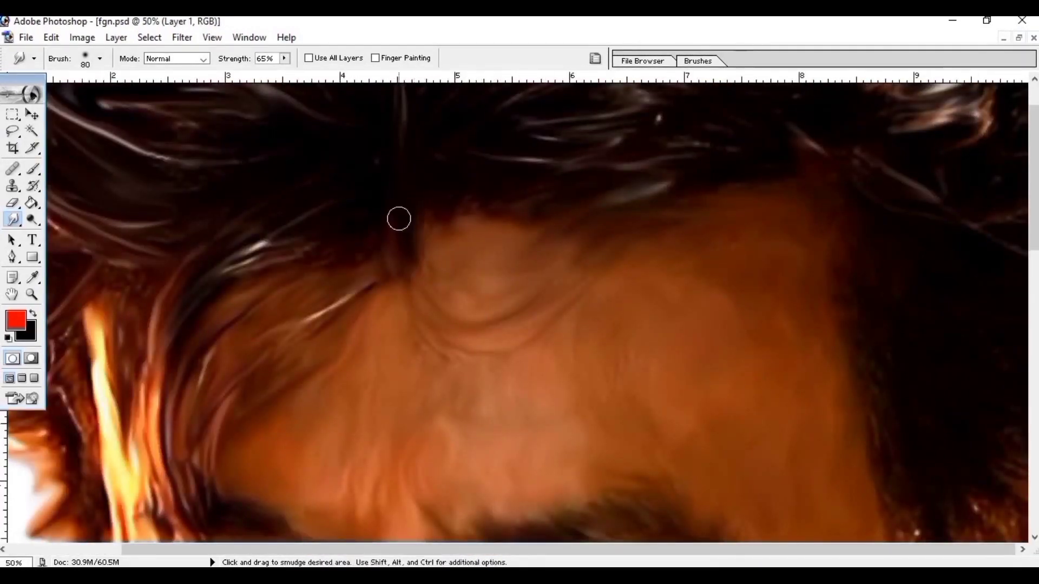
Step: Pull the hairline strand down-left and reshape the bump between the brows
mouse_move(399, 218)
mouse_down()
mouse_move(348, 300)
mouse_move(225, 410)
mouse_move(415, 287)
mouse_move(541, 290)
mouse_up()
drag(421, 330, 506, 346)
drag(405, 339, 481, 365)
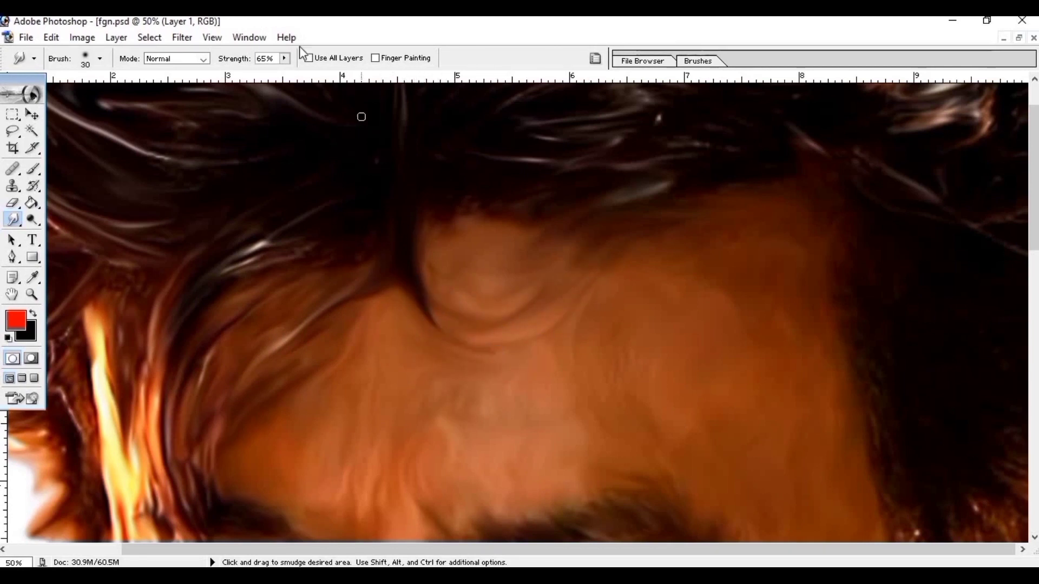
Step: At 83% strength with a 20 brush, drag the dark strand along the brow crease
click(284, 58)
drag(287, 75, 301, 76)
key(bracketleft)
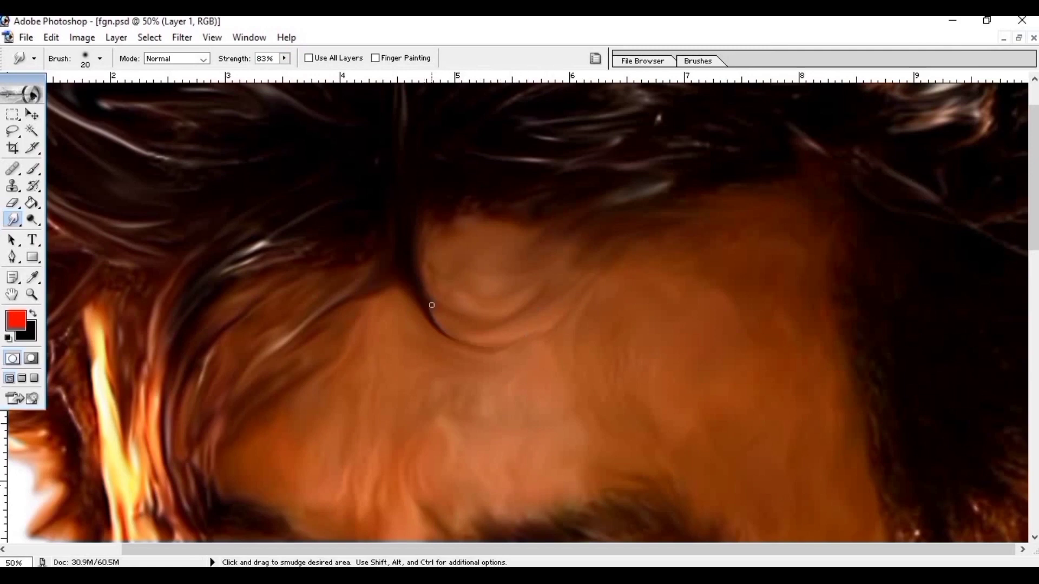
drag(441, 304, 510, 313)
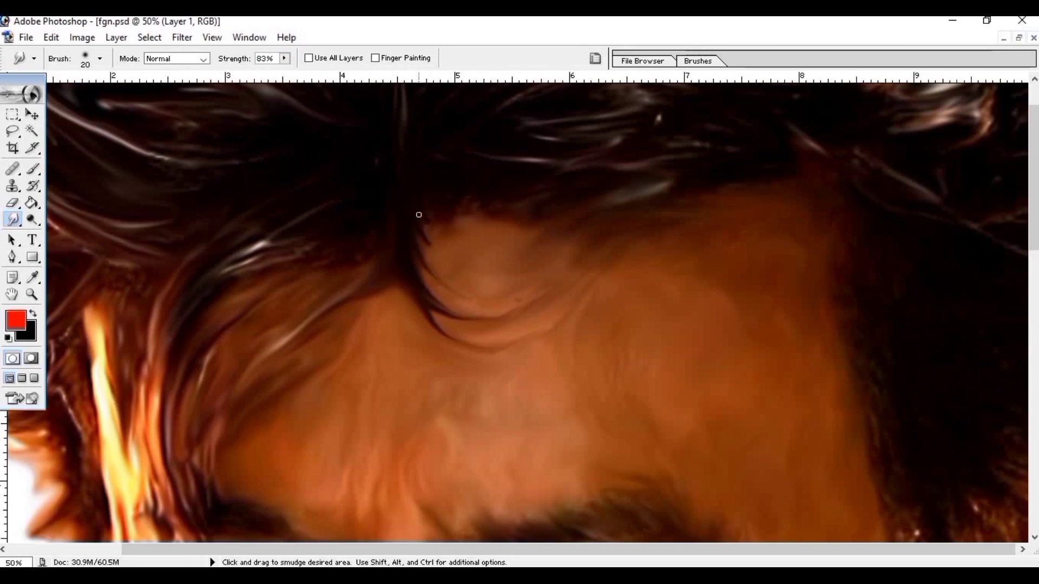
Step: Smear the bright hair highlight and the strands above the left eye into downward streaks at 83% strength
key(ctrl+minus)
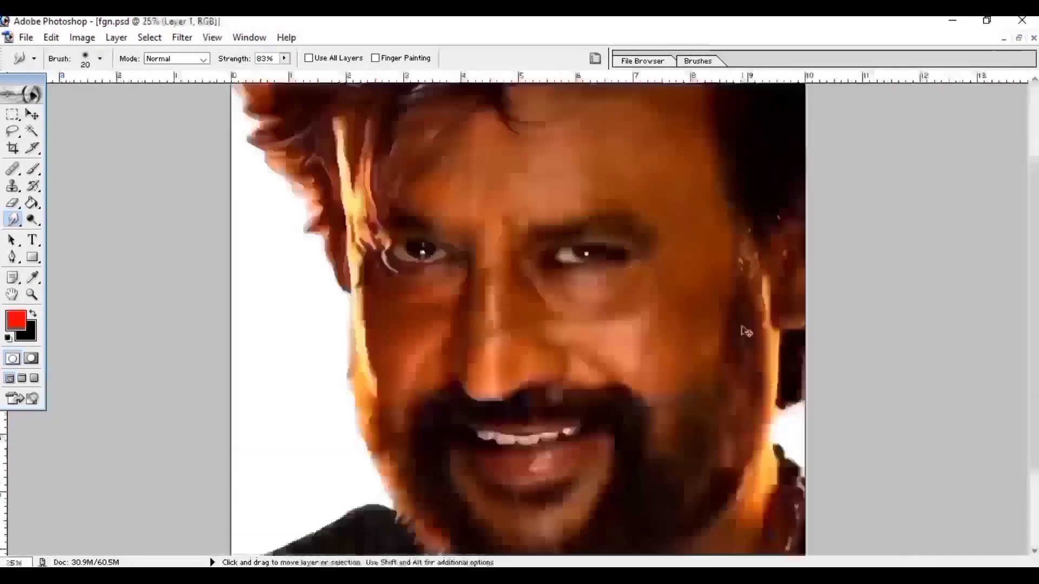
key(ctrl+plus)
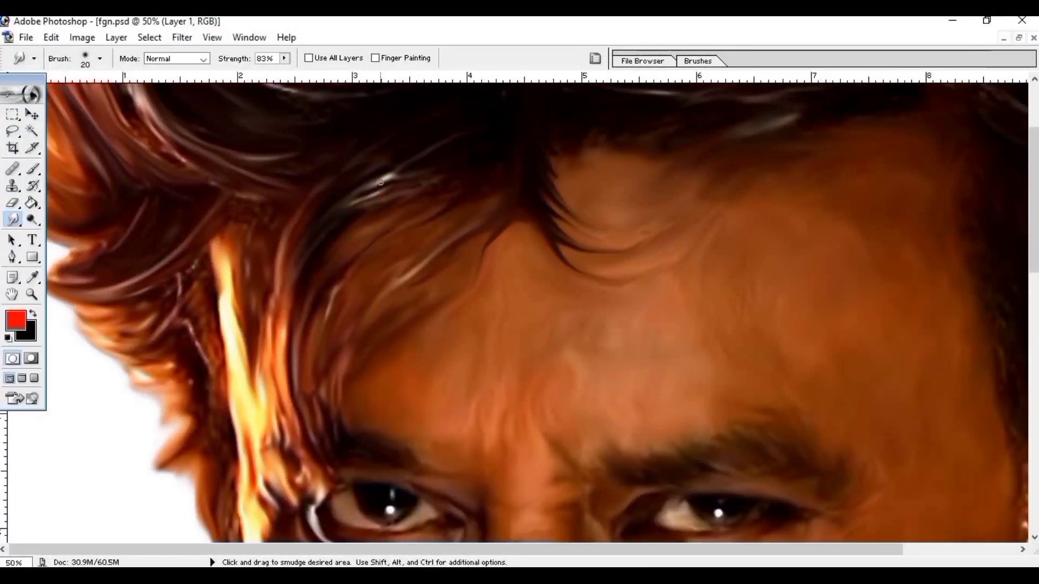
drag(381, 182, 455, 156)
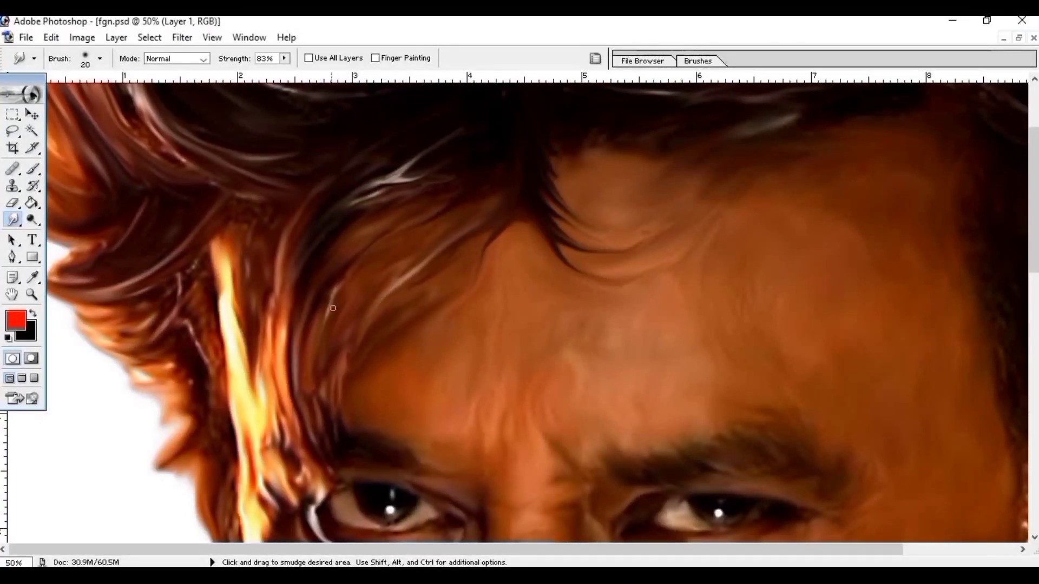
drag(333, 308, 338, 293)
drag(299, 259, 311, 465)
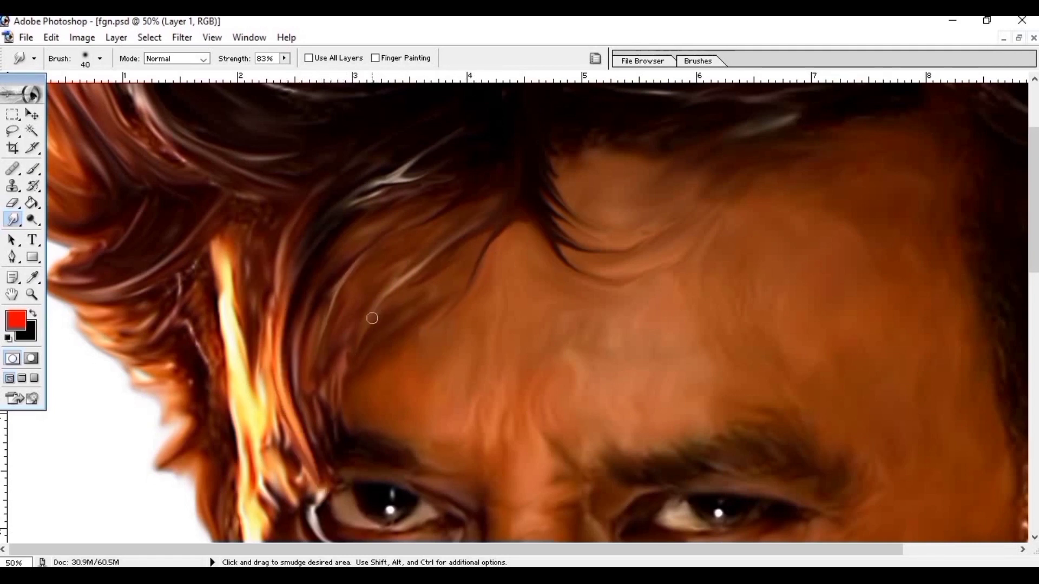
drag(371, 318, 337, 368)
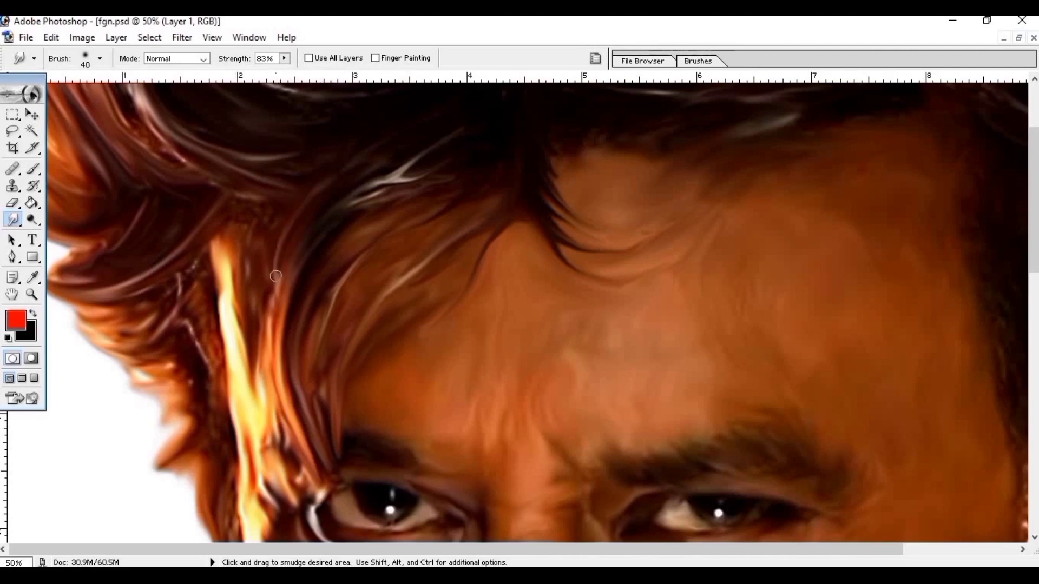
key(ctrl+minus)
key(ctrl+plus)
key(ctrl+plus)
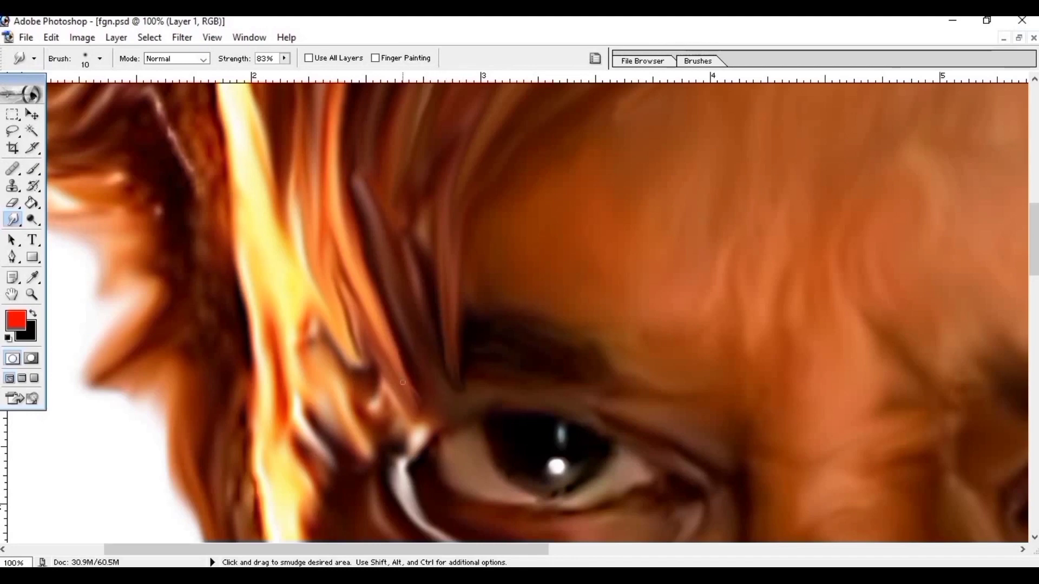
Step: Raise Smudge strength to 93% and blend the light hair strands above the forehead
drag(360, 192, 347, 342)
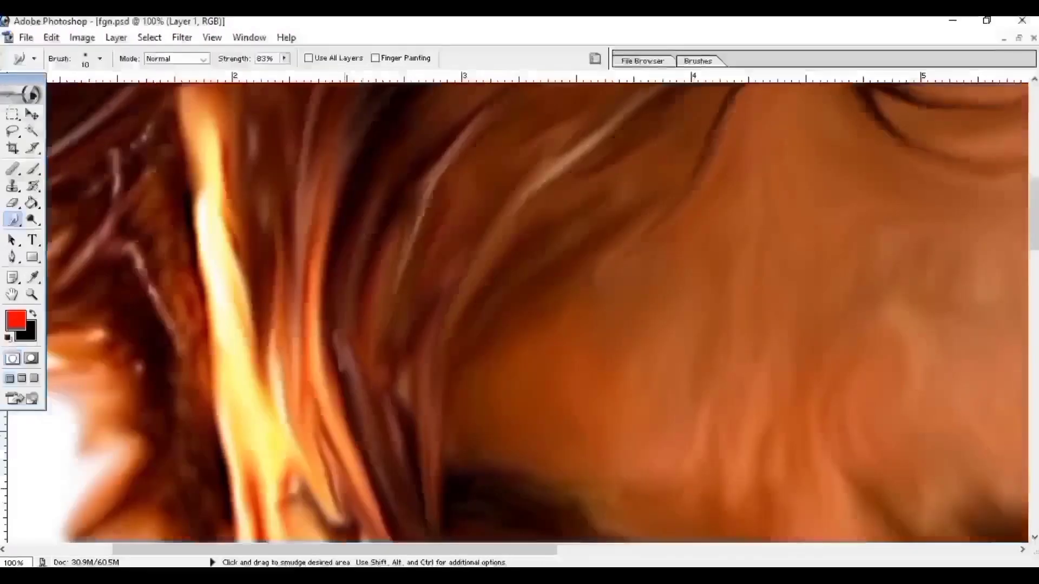
drag(344, 393, 61, 452)
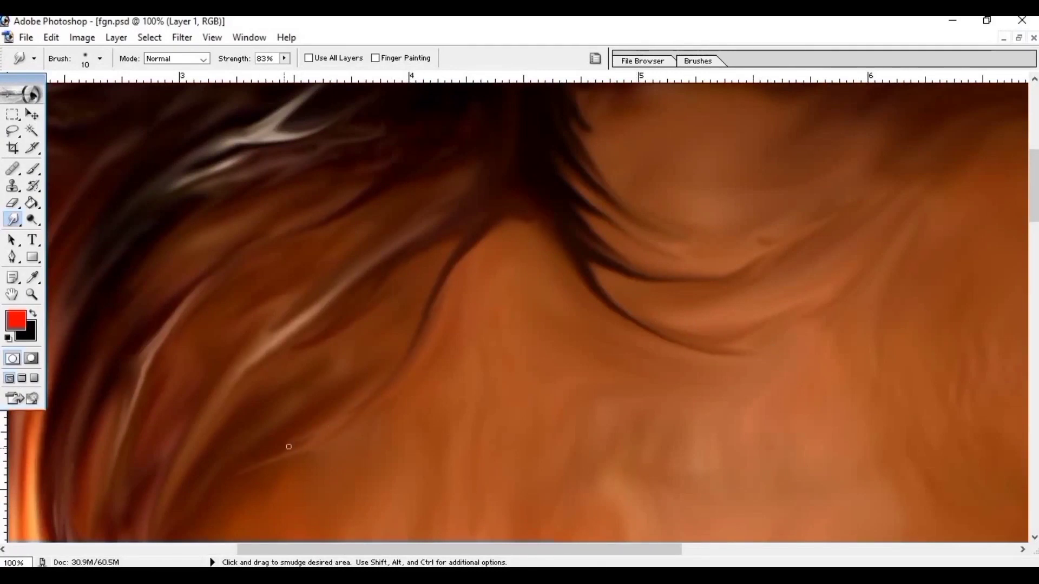
drag(599, 144, 492, 393)
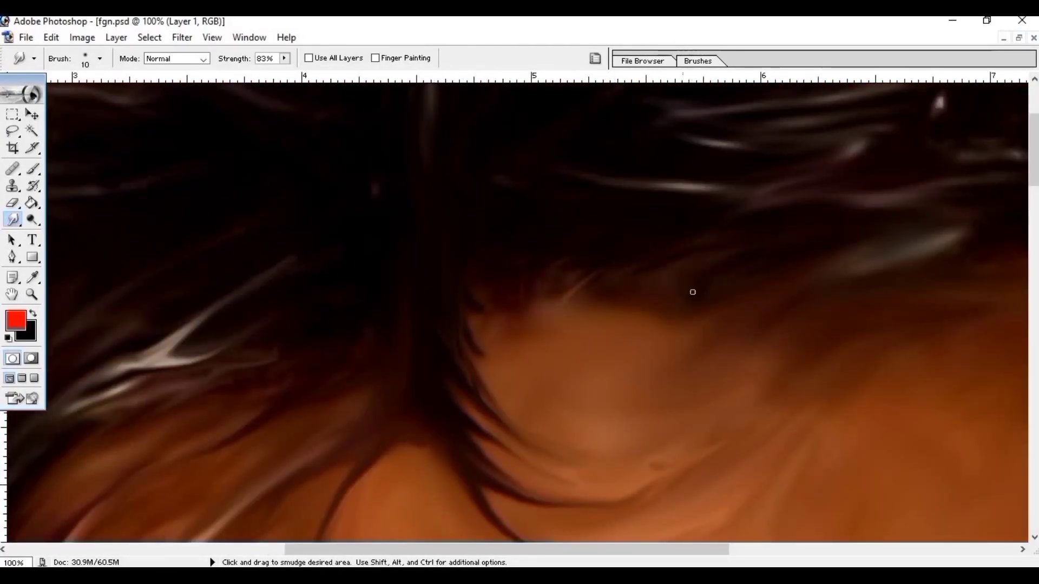
key(ctrl+minus)
key(ctrl+minus)
key(ctrl+minus)
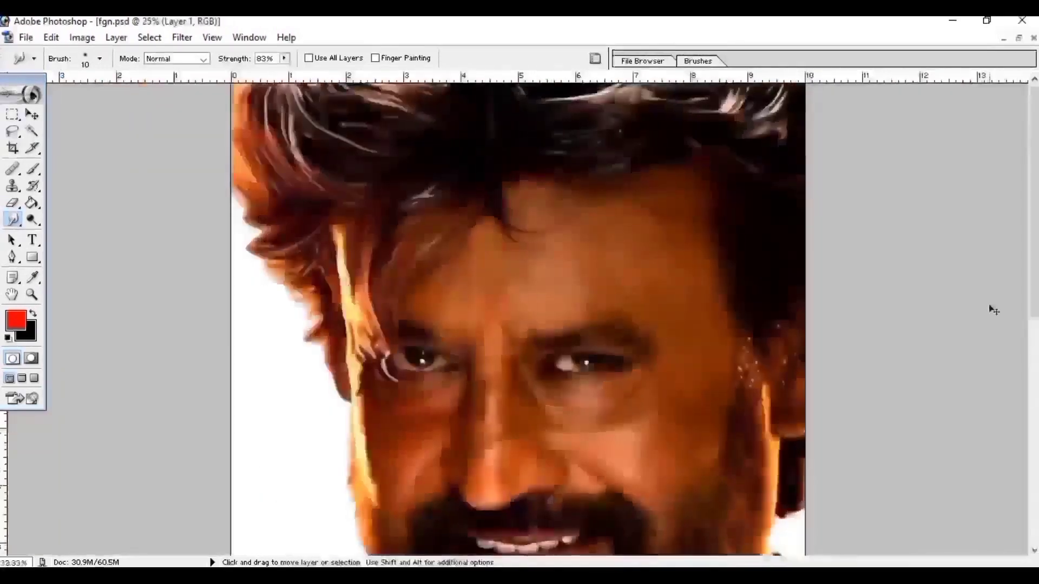
key(ctrl+plus)
key(ctrl+plus)
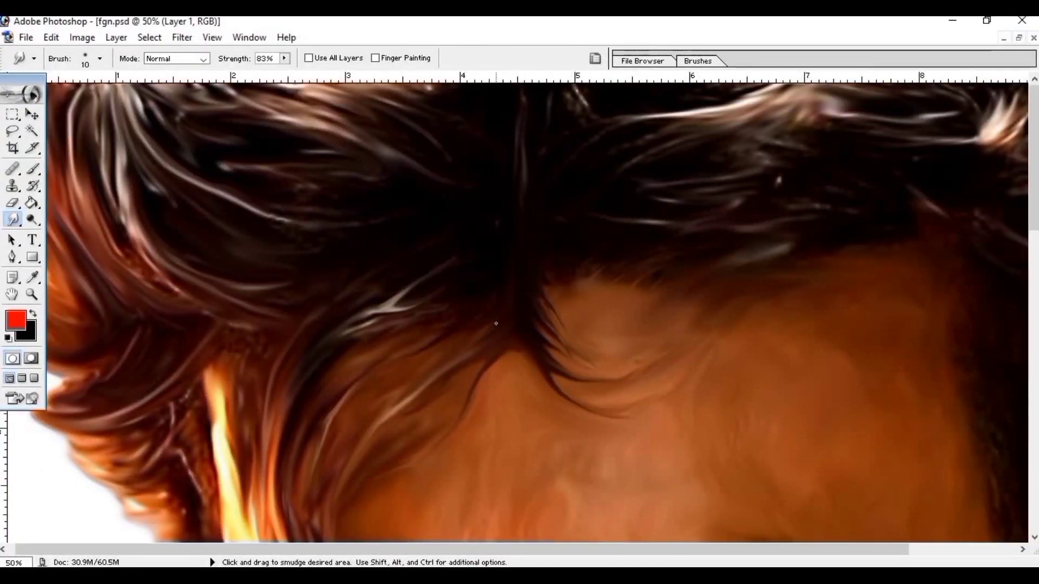
scroll(710, 238, right, 5)
key(9)
key(3)
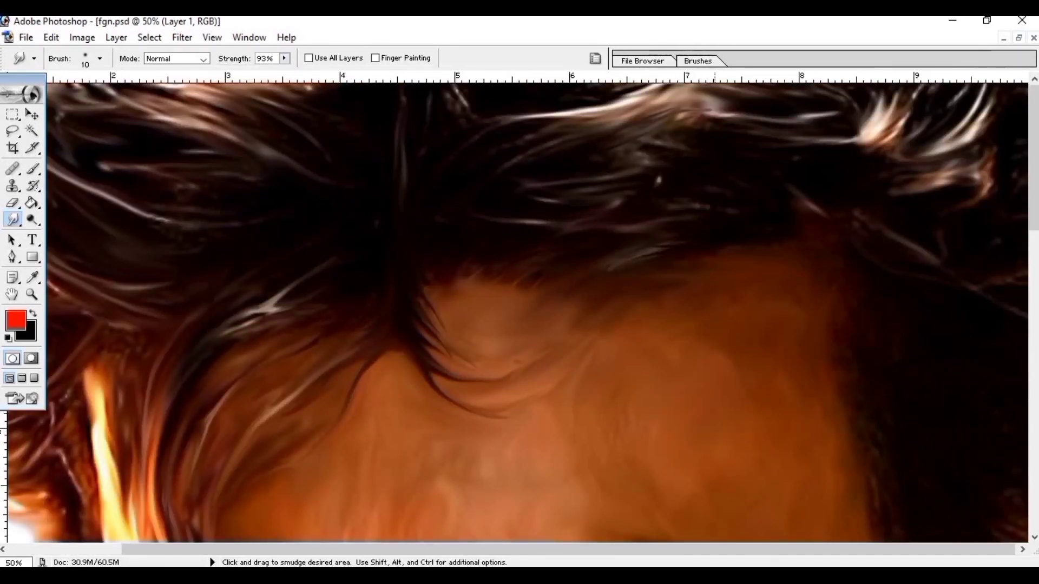
drag(547, 127, 677, 96)
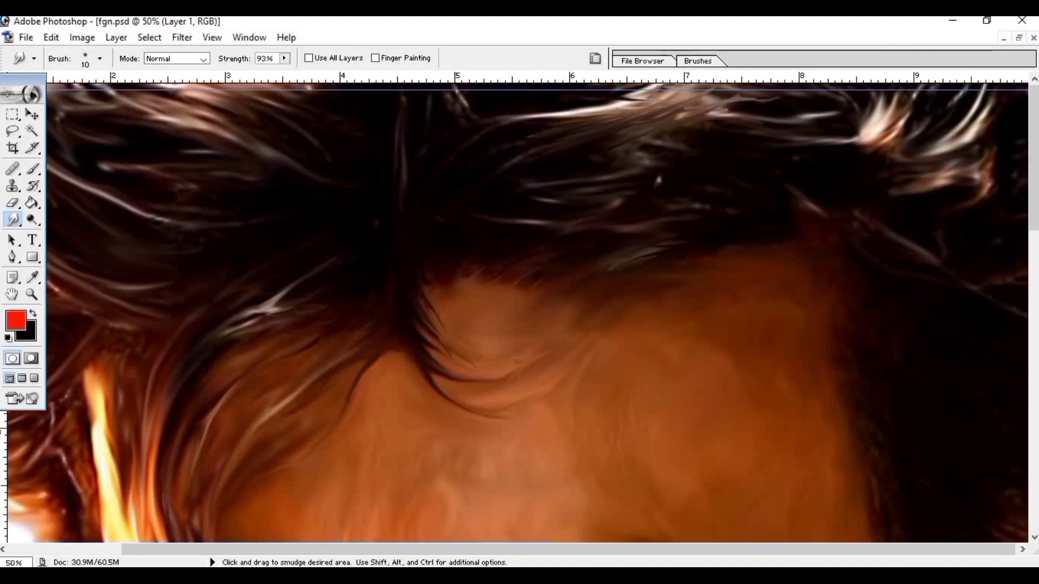
Step: Hide the rulers and darken and blend the bright hair strands on the right
key(ctrl+r)
click(211, 37)
key(Escape)
drag(840, 141, 882, 108)
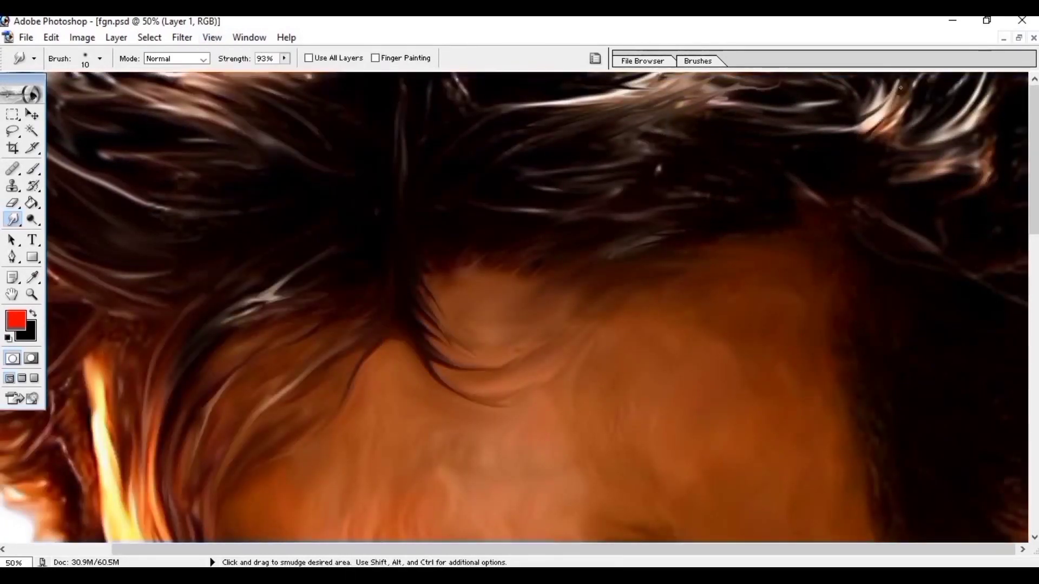
drag(904, 157, 969, 114)
key(ctrl+minus)
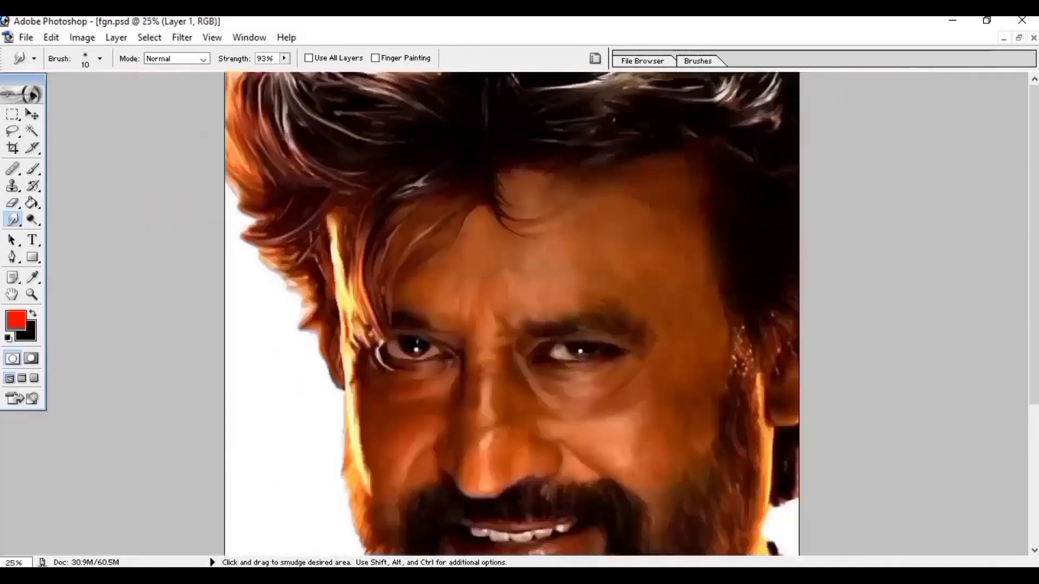
key(ctrl+plus)
scroll(520, 307, up, 2)
Step: Pull thin smudged wisps from the left hair edge into the white background
drag(178, 392, 89, 413)
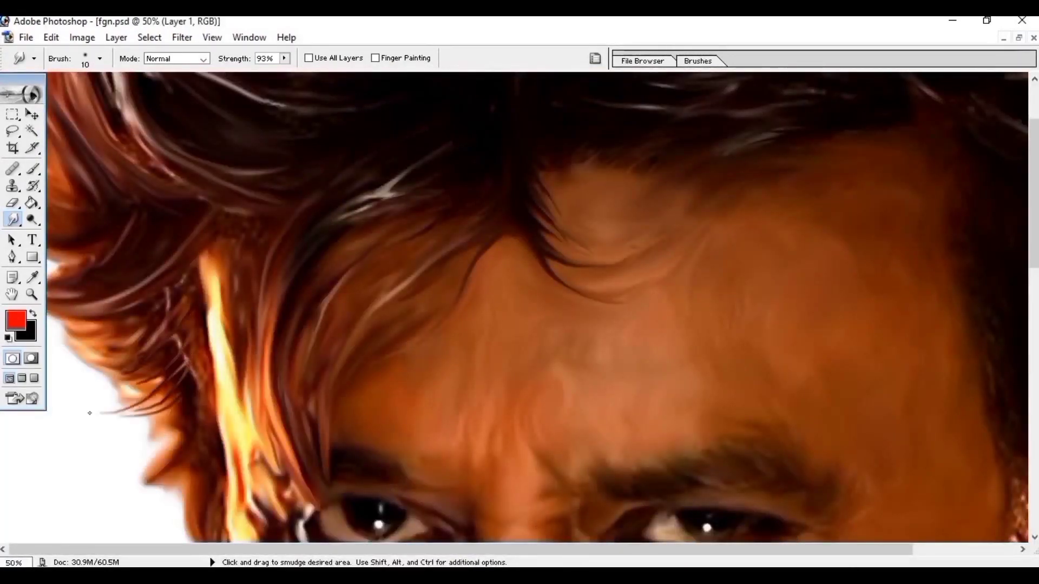
key(ctrl+minus)
key(ctrl+minus)
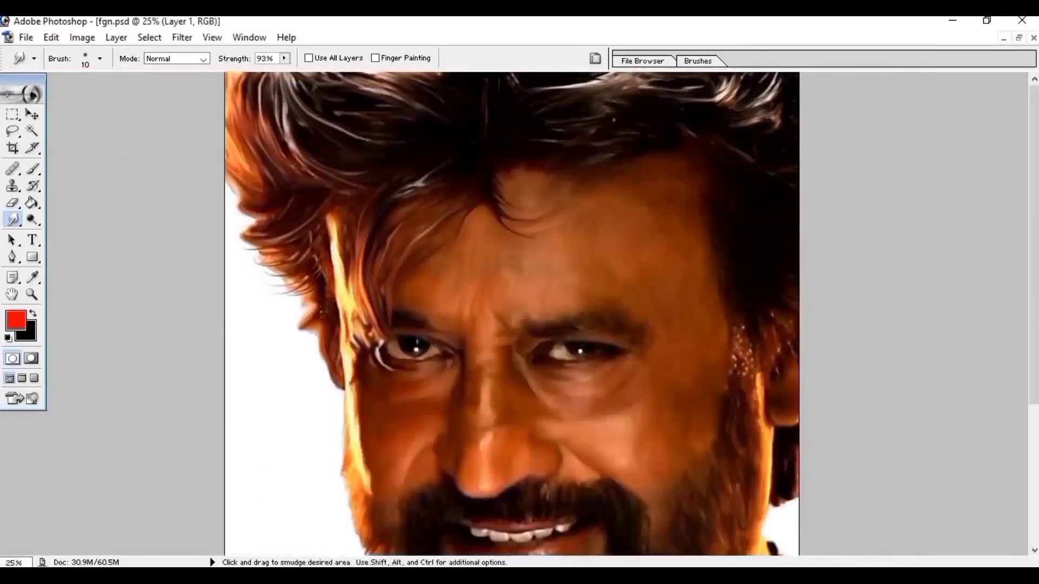
drag(325, 374, 328, 342)
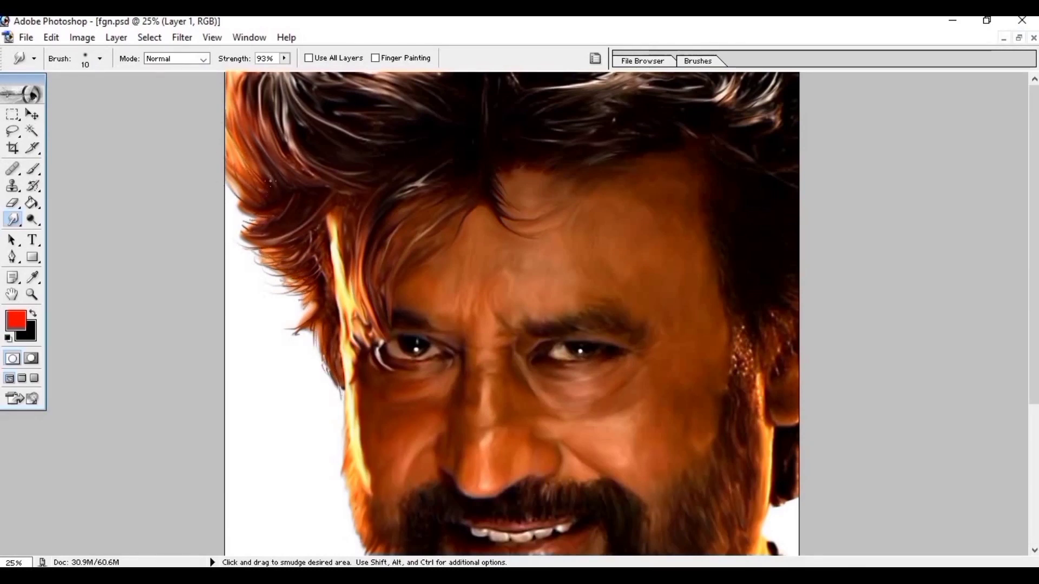
drag(286, 109, 295, 151)
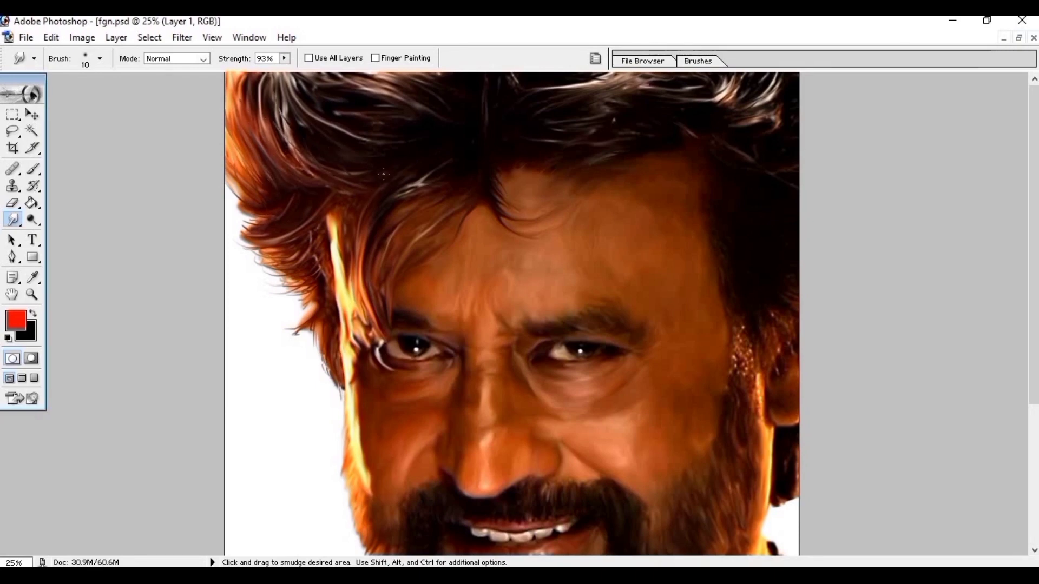
key(ctrl+minus)
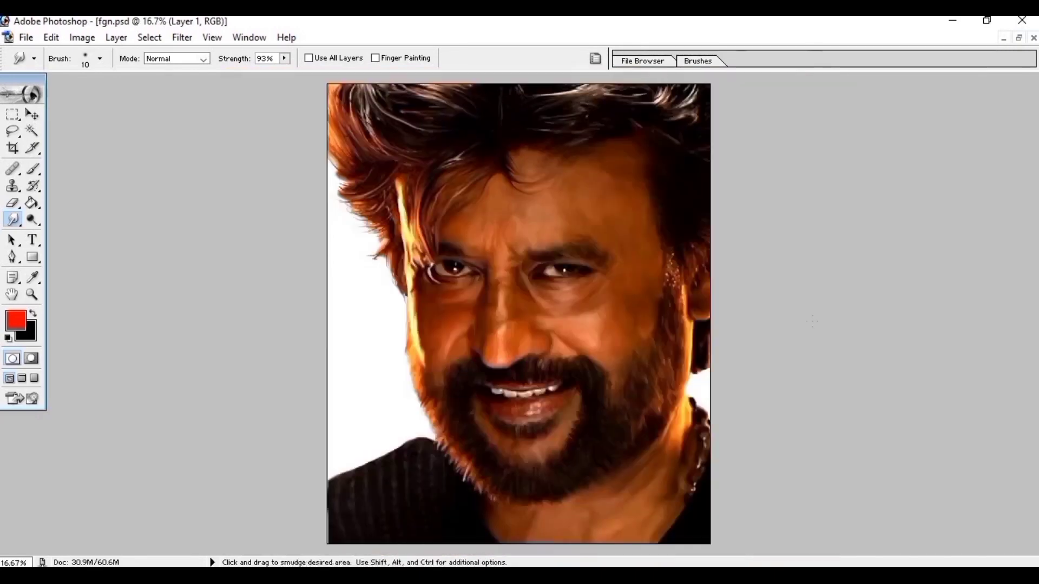
key(ctrl+plus)
key(ctrl+plus)
key(ctrl+plus)
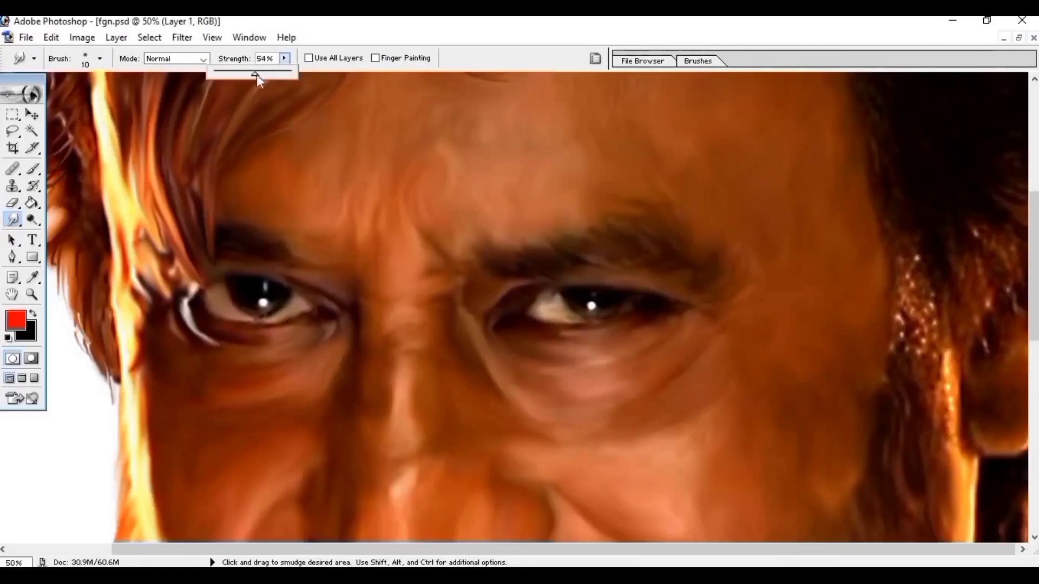
Step: At 56% strength with a 100-px brush, smear the hair down the right face edge and beside the right cheek
drag(257, 74, 258, 74)
key(bracketright)
key(bracketright)
key(bracketright)
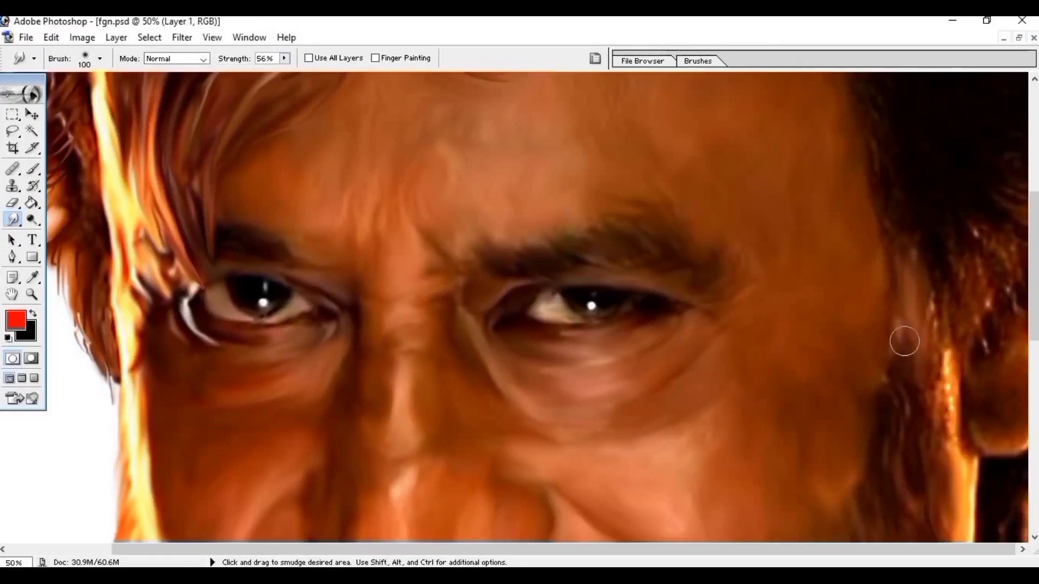
drag(941, 317, 966, 476)
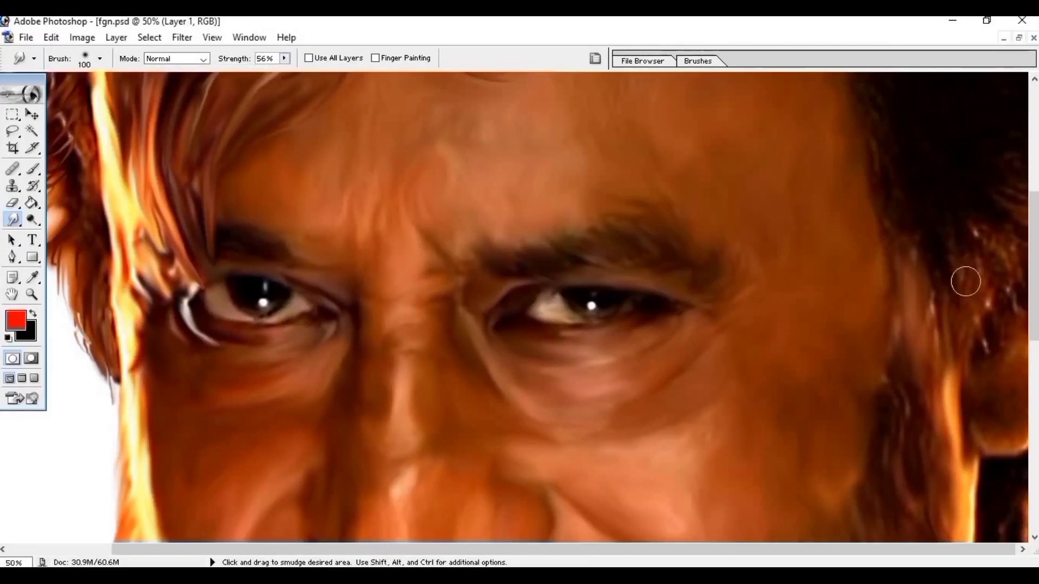
drag(966, 282, 990, 339)
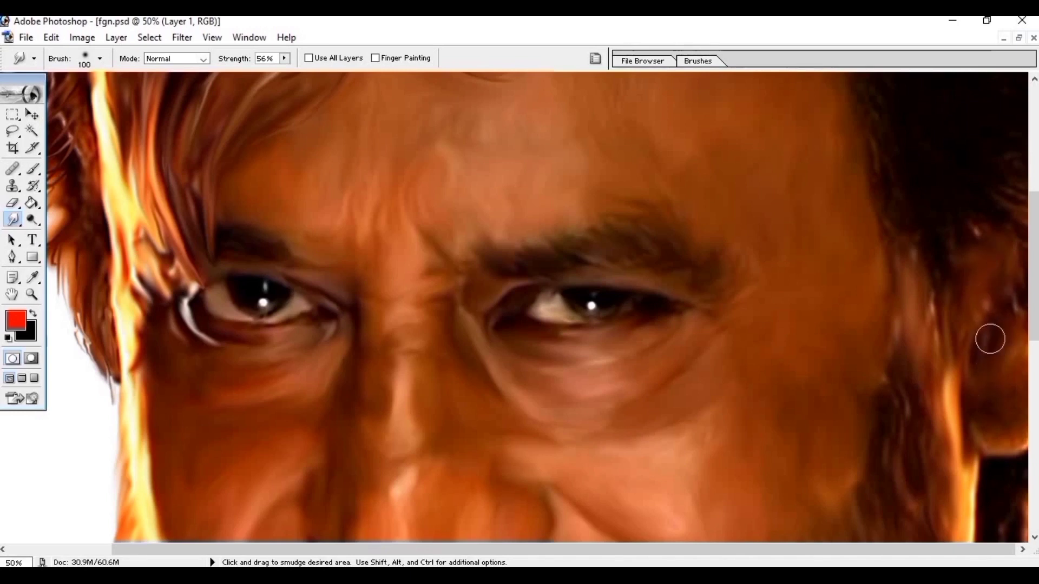
key(ctrl+minus)
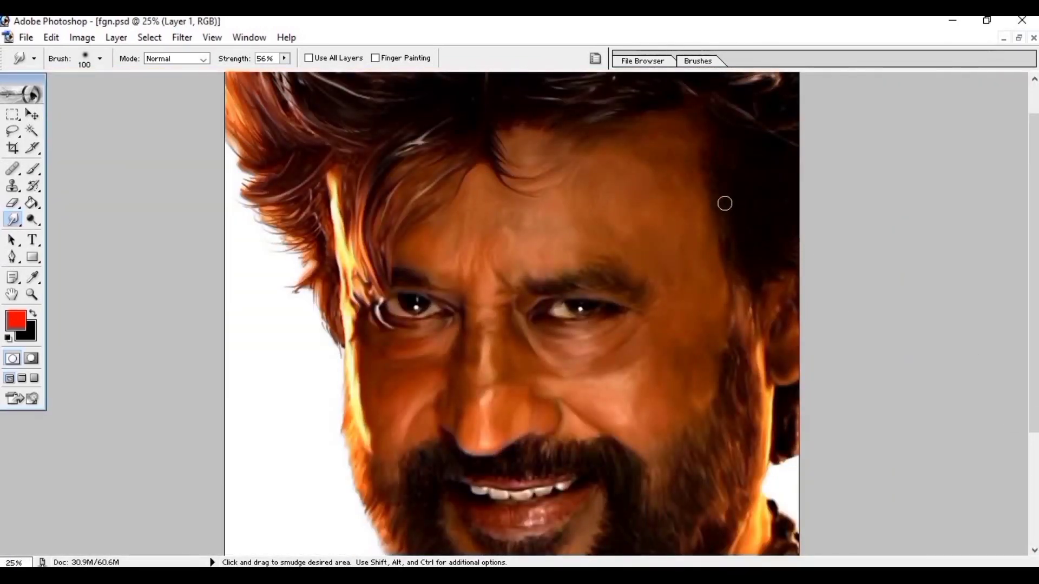
drag(745, 277, 744, 336)
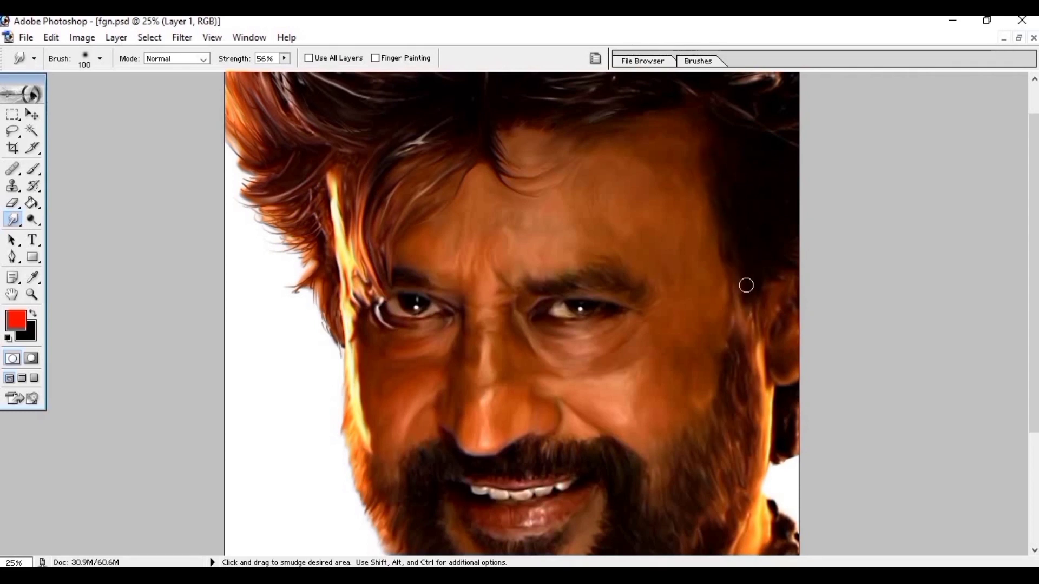
key(ctrl+plus)
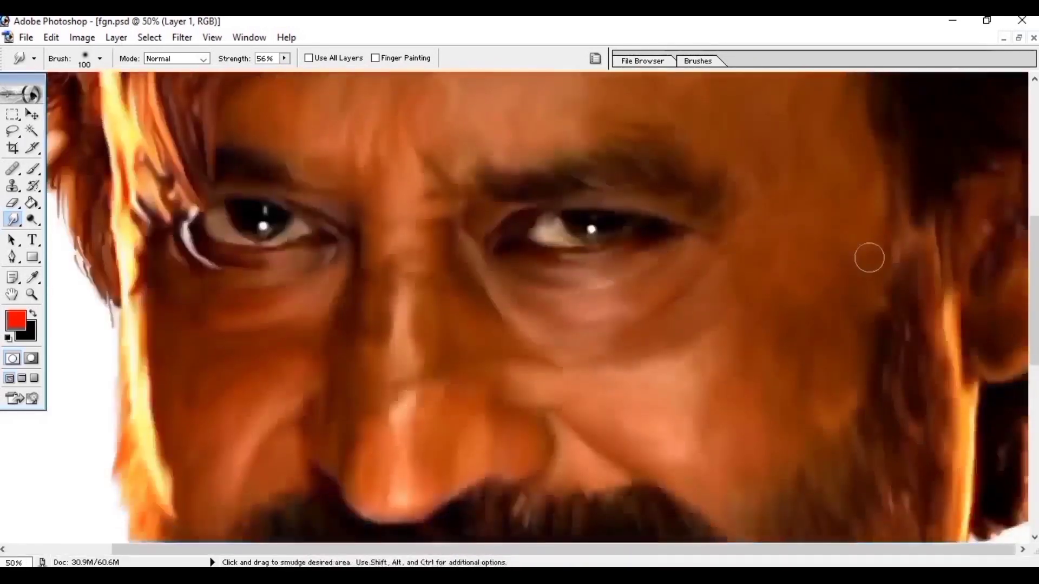
Step: Shrink the smudge brush to 10 and raise Smudge strength to 90%
click(284, 58)
key(bracketleft)
key(bracketleft)
key(bracketleft)
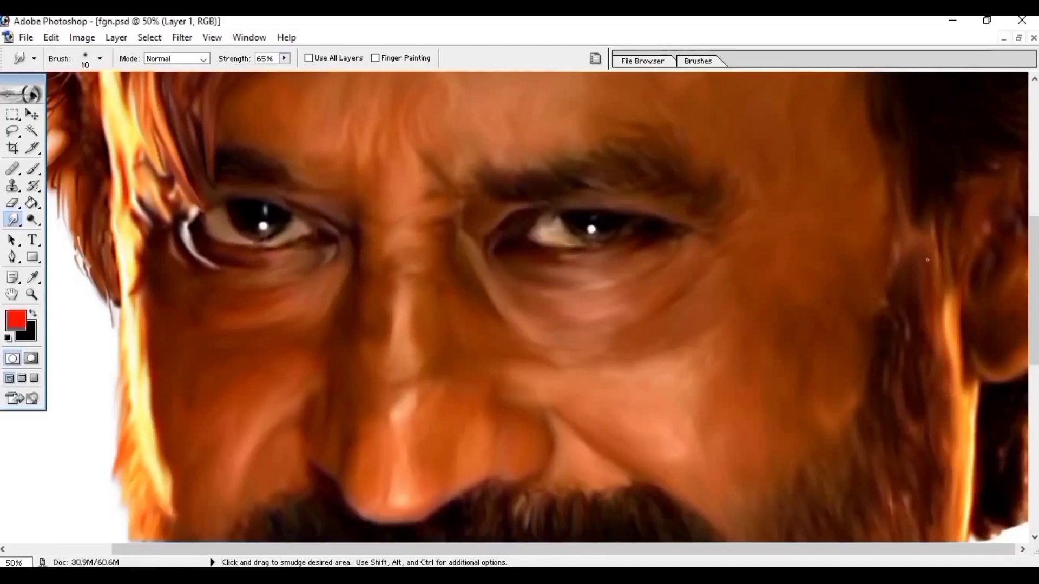
drag(284, 58, 316, 77)
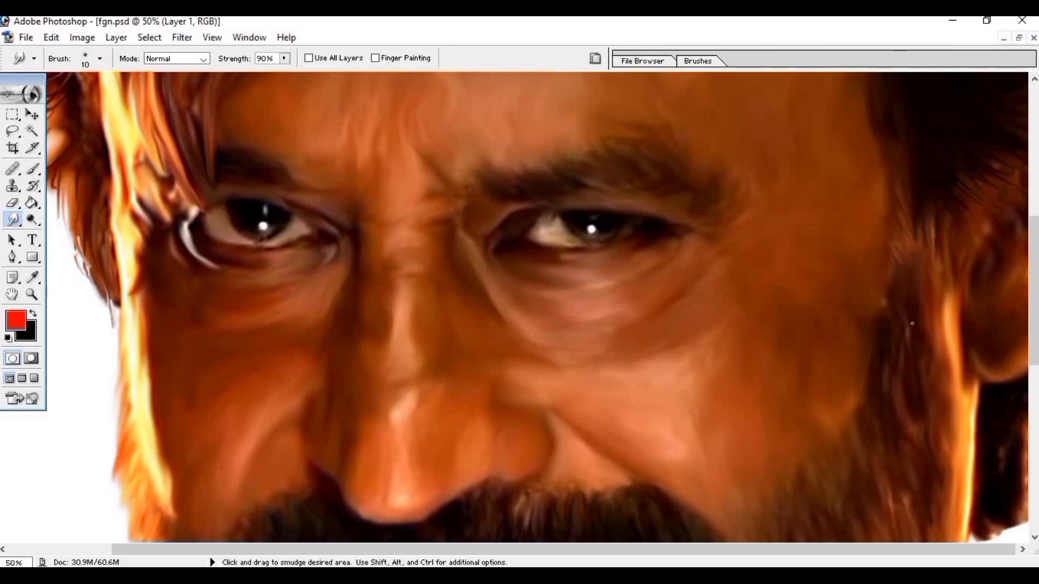
scroll(913, 323, down, 5)
scroll(858, 244, down, 5)
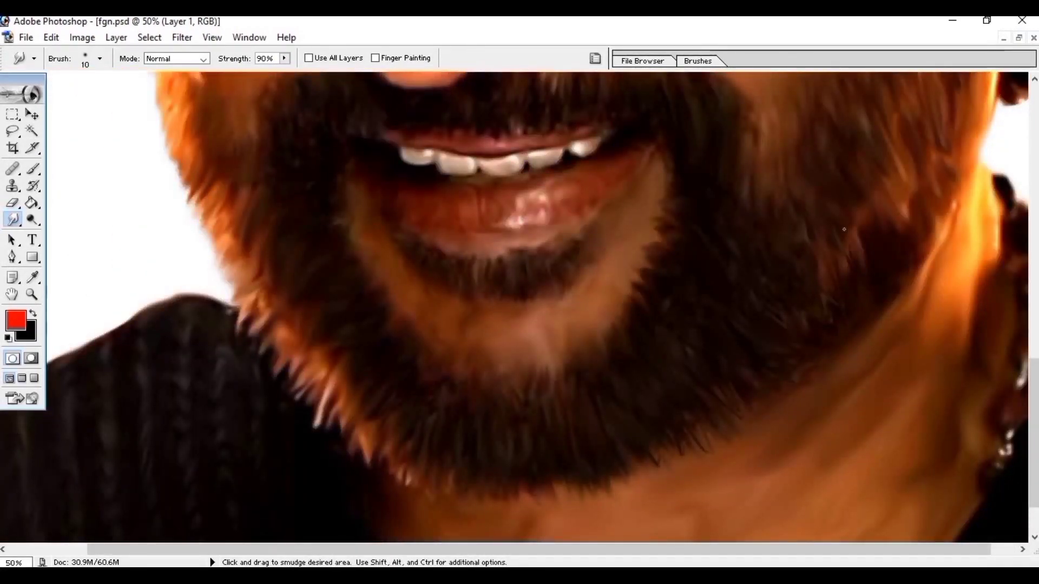
scroll(143, 241, left, 3)
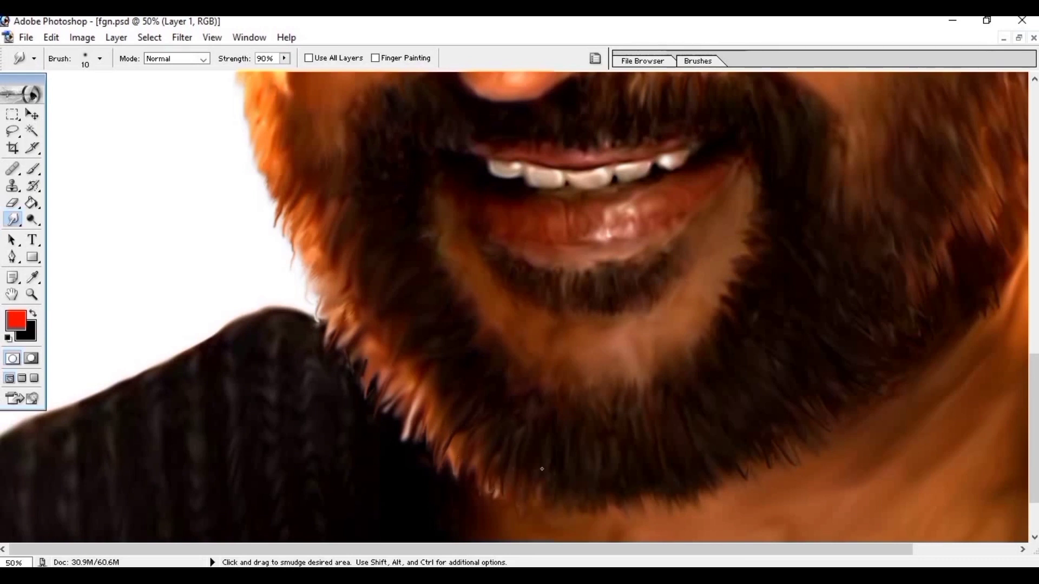
key(ctrl+minus)
key(ctrl+minus)
key(ctrl+plus)
key(ctrl+plus)
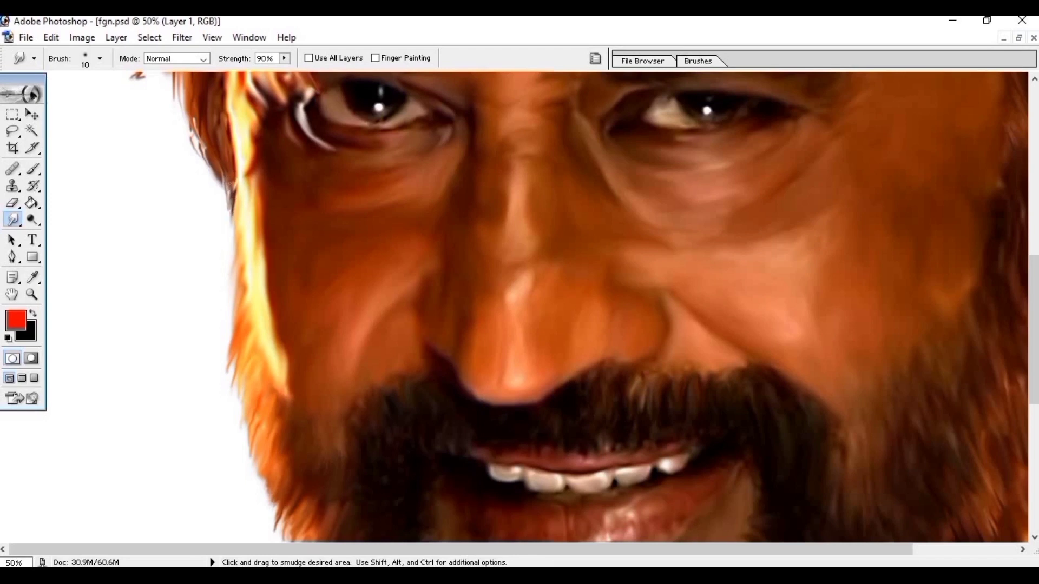
scroll(279, 201, up, 5)
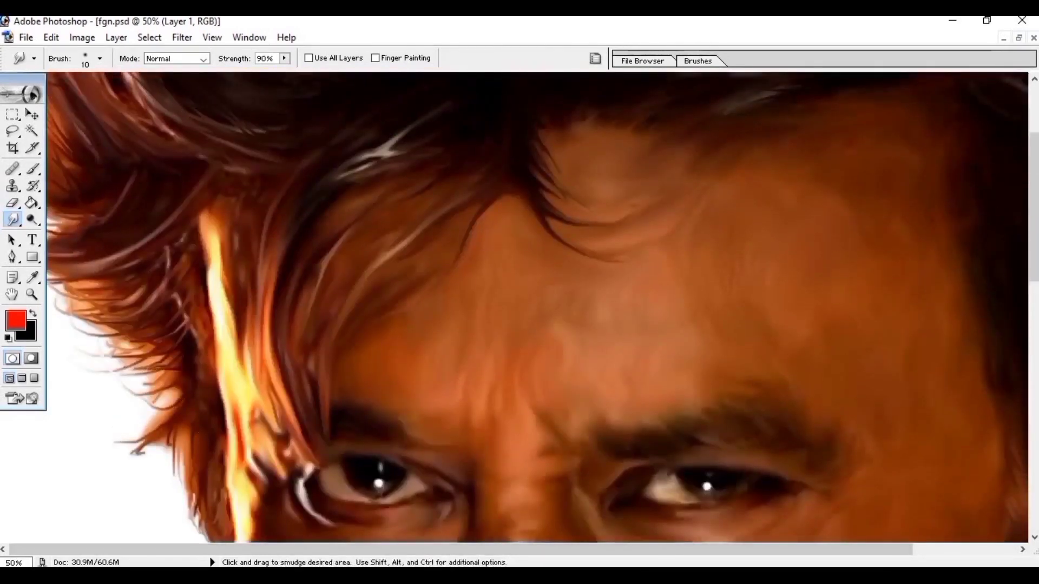
Step: With a 60-px smudge brush at about 69% strength, pull the left hair-edge strands outward to the left
drag(275, 76, 269, 76)
key(bracketright)
key(bracketright)
key(bracketright)
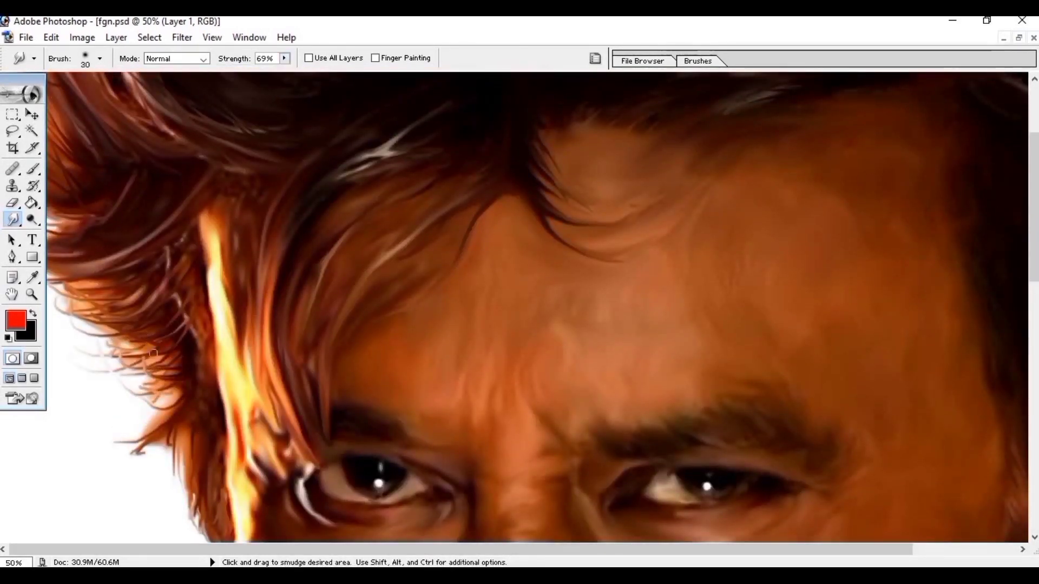
drag(189, 389, 109, 371)
drag(173, 371, 65, 330)
drag(157, 295, 49, 303)
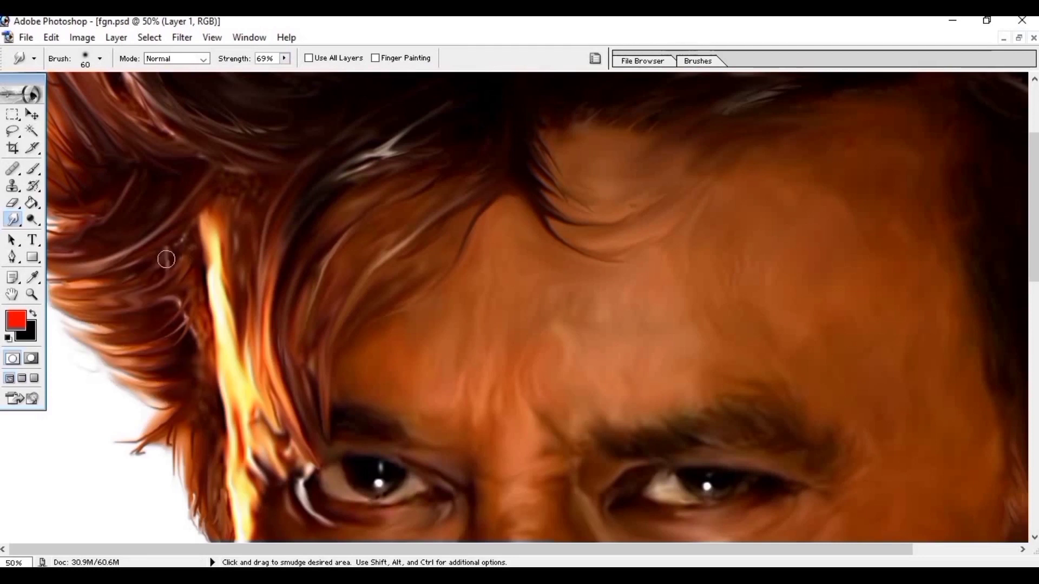
drag(162, 251, 73, 281)
drag(167, 422, 99, 430)
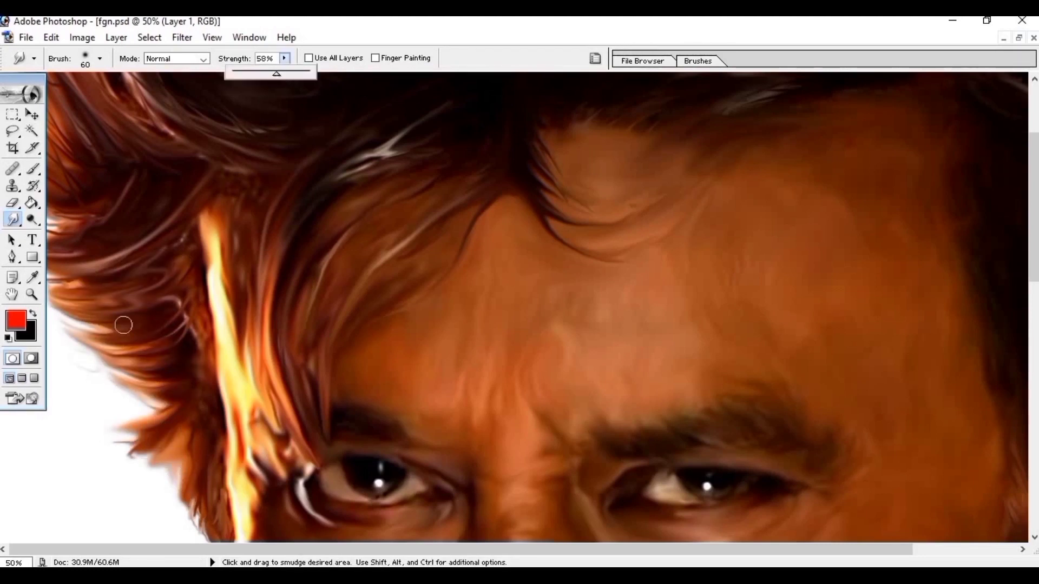
scroll(123, 352, up, 3)
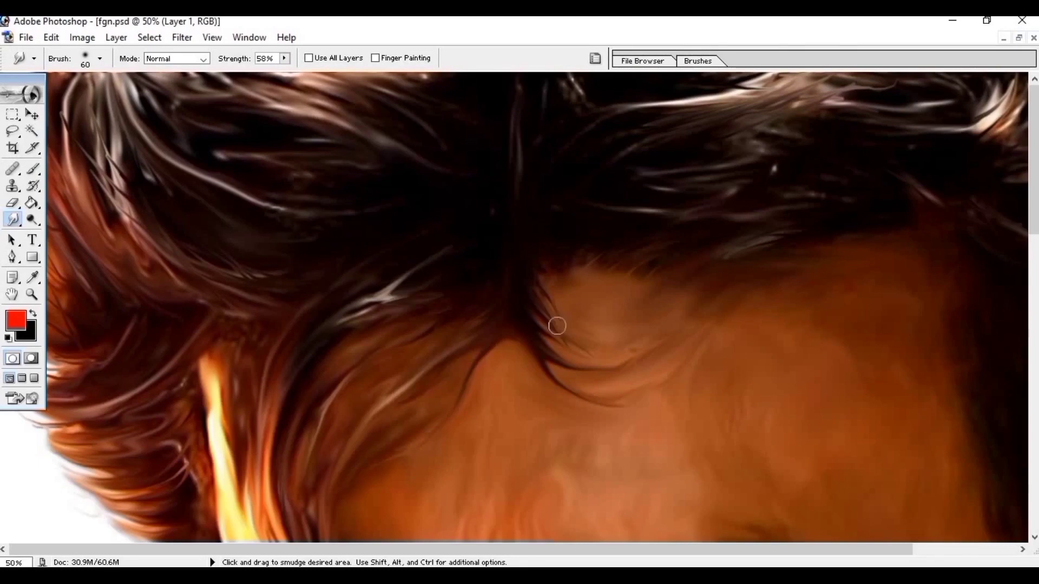
scroll(885, 352, right, 3)
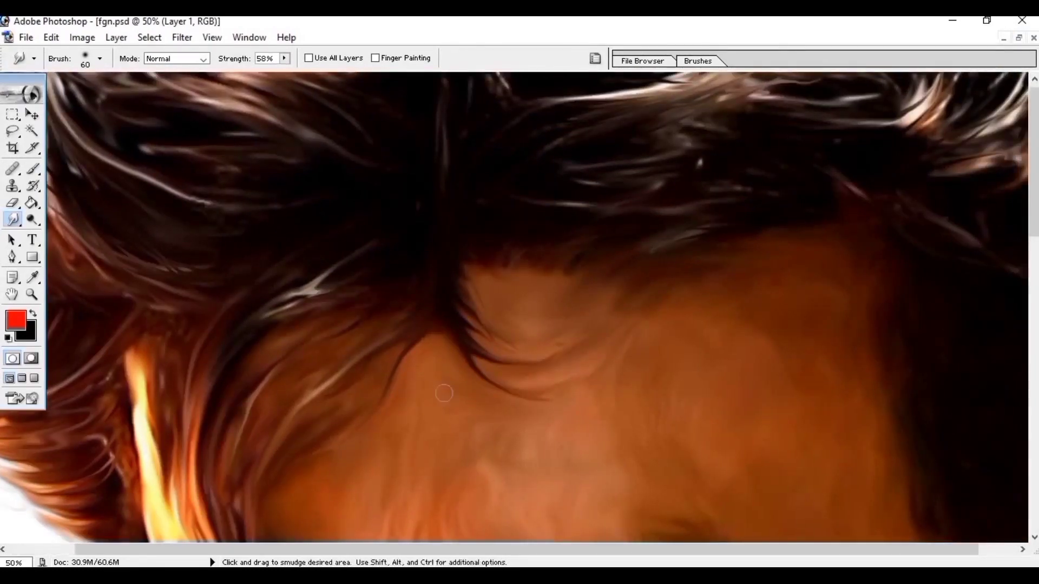
key(ctrl+minus)
key(ctrl+minus)
key(ctrl+minus)
key(ctrl+minus)
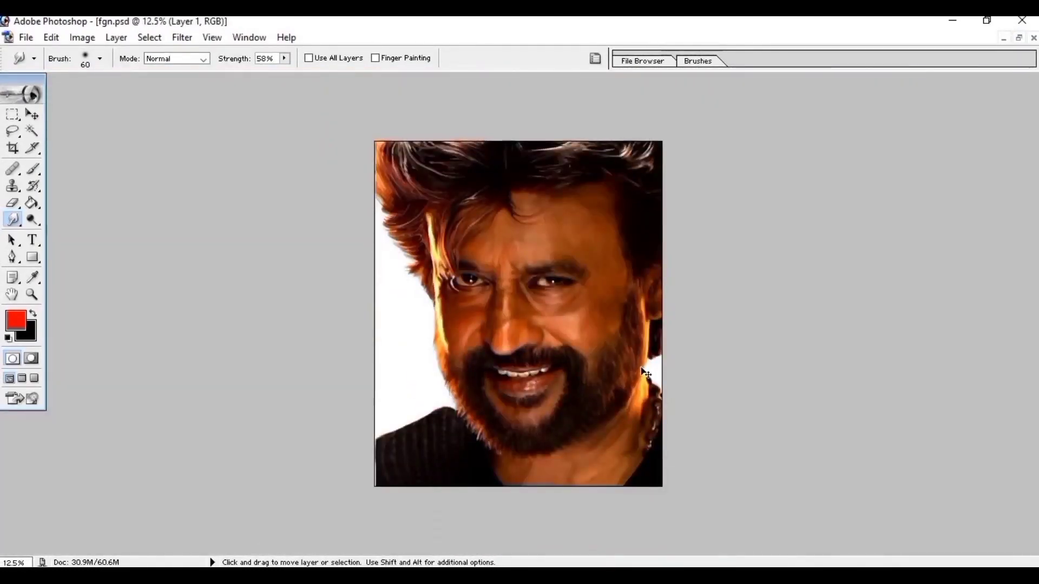
Step: Show the Layers panel and dodge the forehead, cheeks, jaw and neck at Midtones, 17% exposure
key(ctrl+plus)
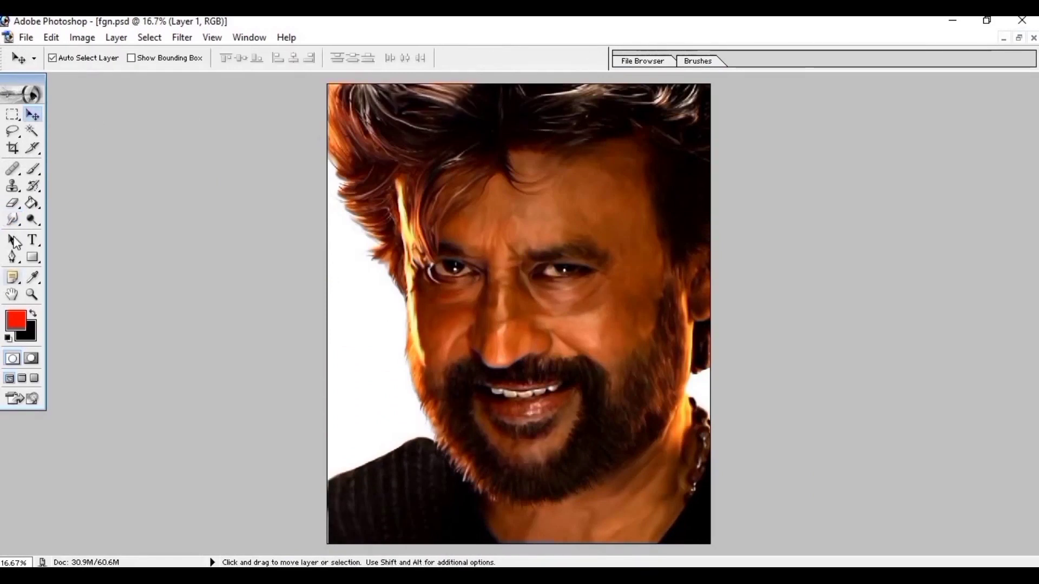
drag(32, 219, 82, 216)
click(249, 38)
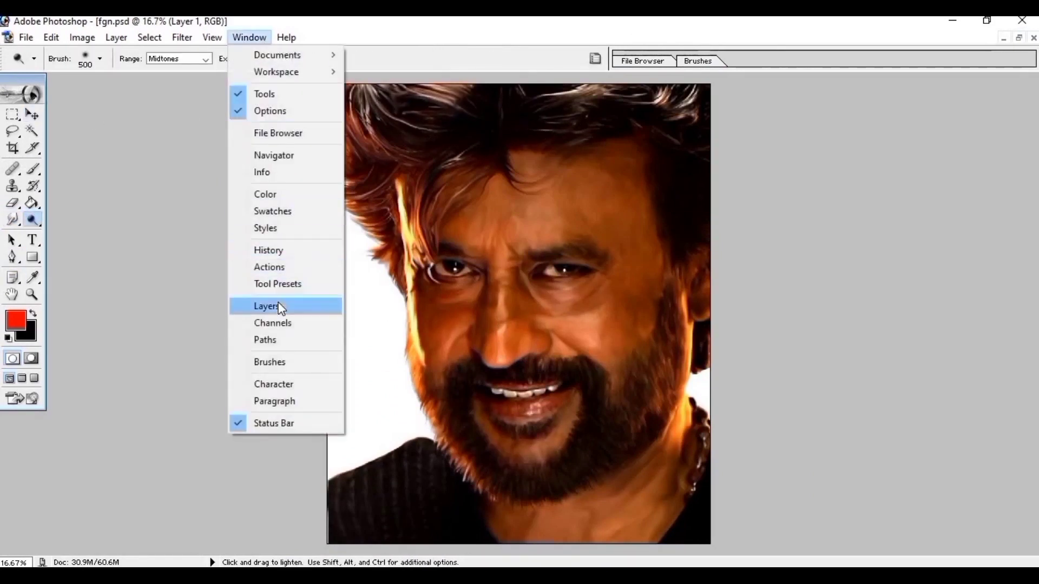
click(273, 303)
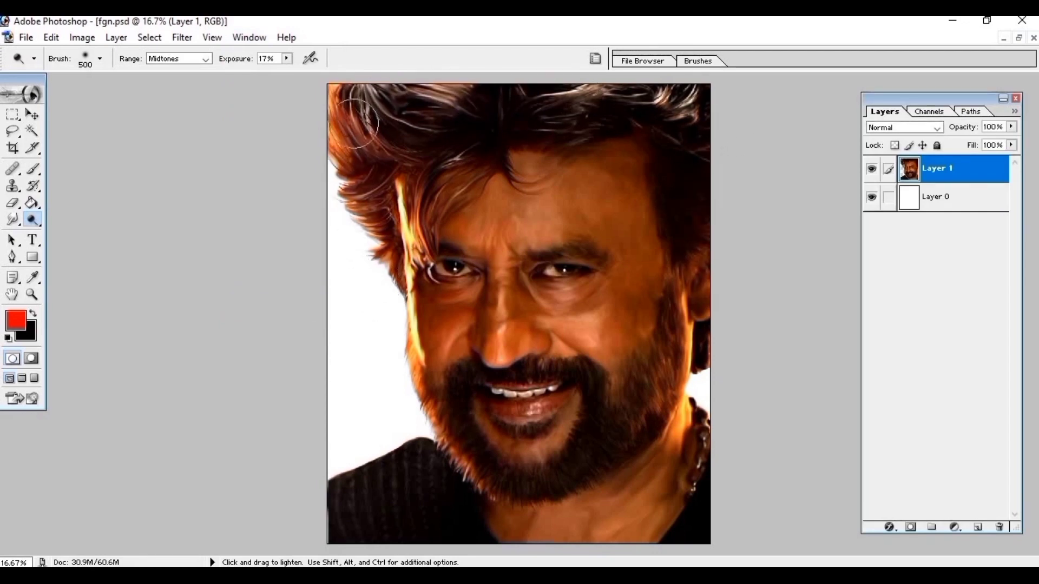
drag(486, 201, 456, 410)
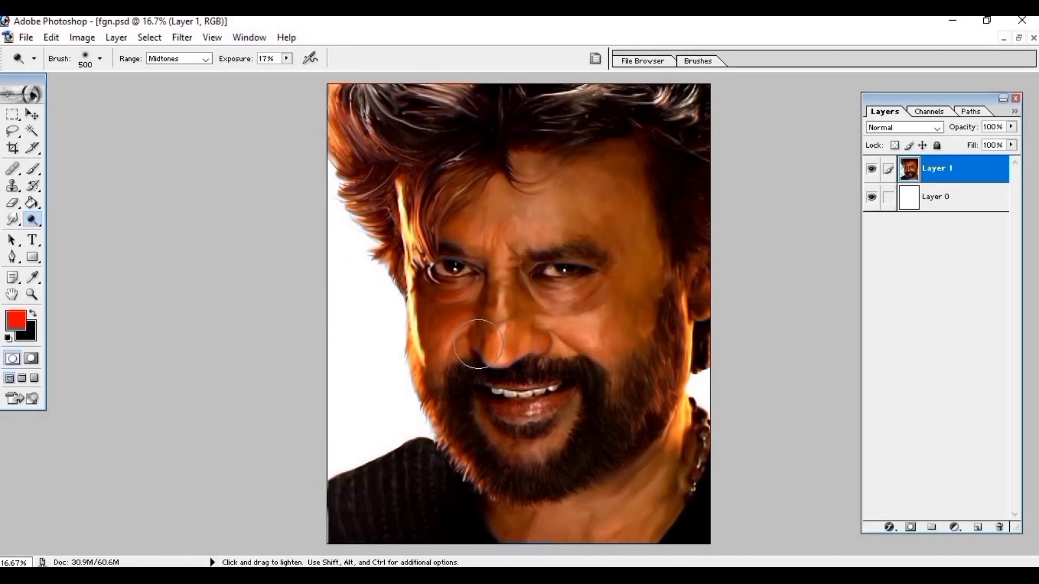
drag(540, 524, 673, 346)
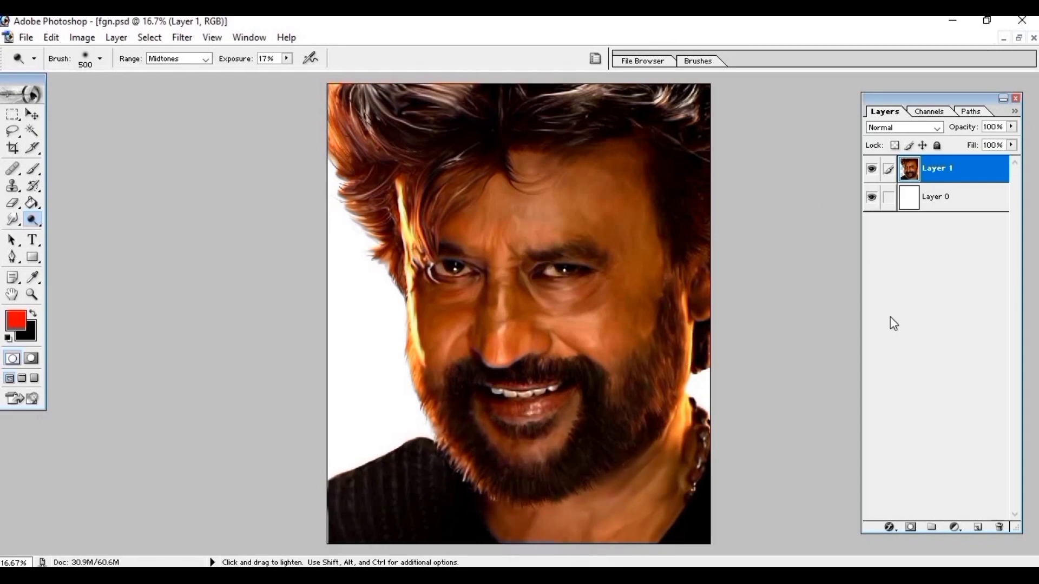
Step: Duplicate Layer 1 and add a new empty Layer 2 above the copy
key(ctrl+j)
key(ctrl+plus)
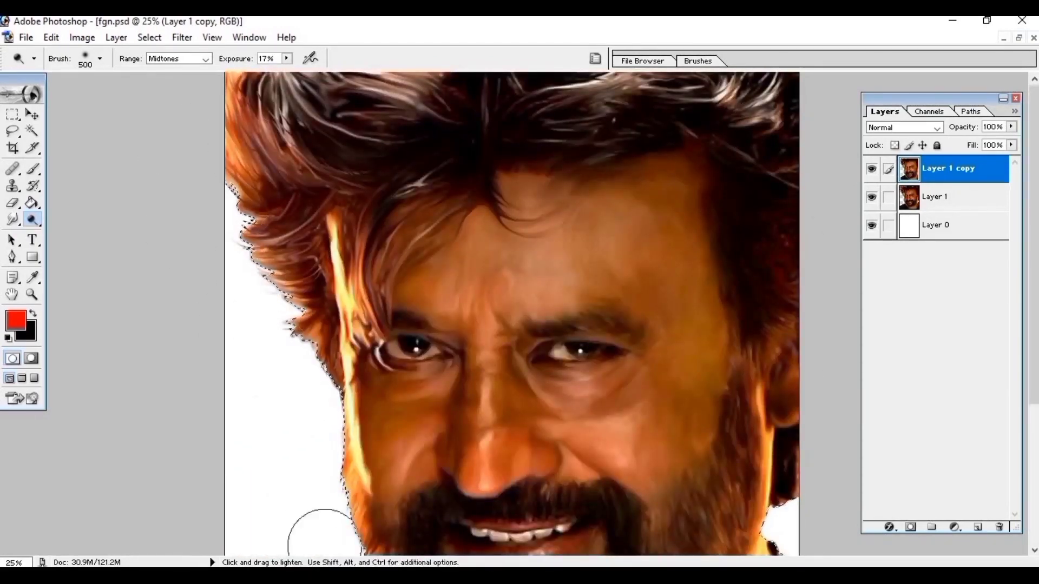
key(v)
key(ctrl+shift+alt+n)
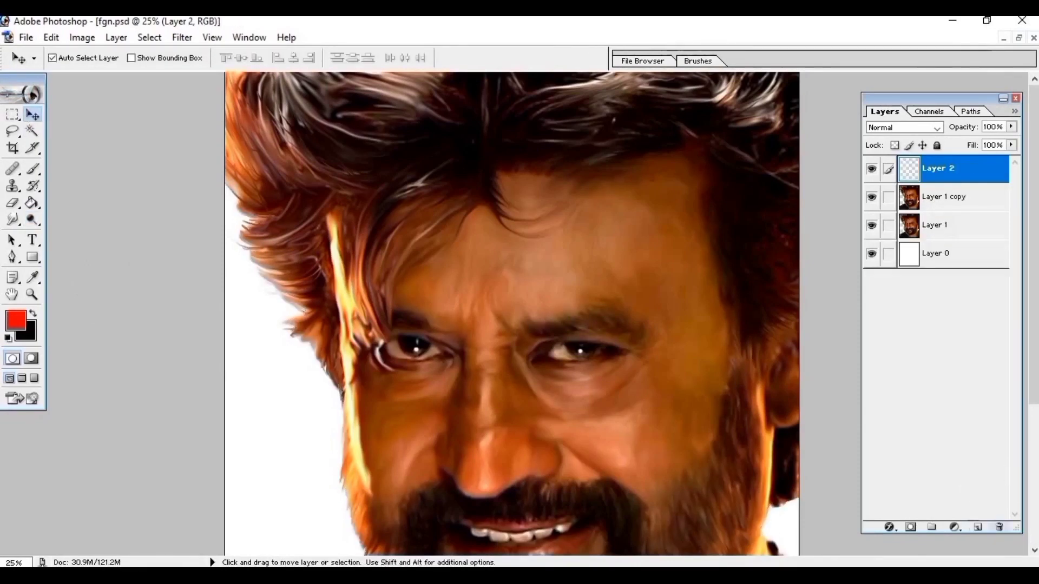
key(ctrl+minus)
key(ctrl+minus)
key(ctrl+equal)
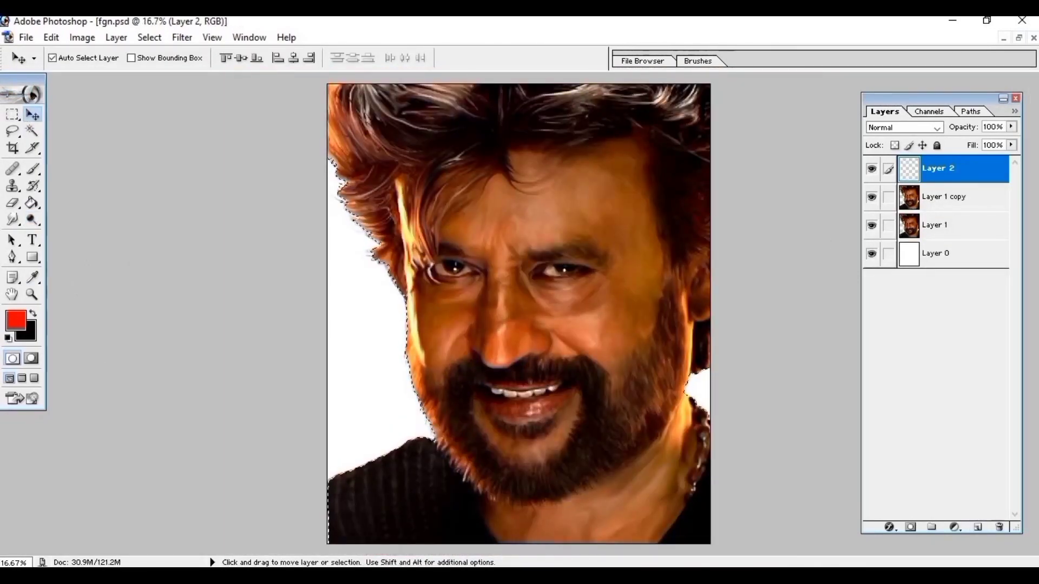
Step: Set Layer 2 to Color mode and paint a faint light-pink tint on the face at under 30% opacity
click(16, 321)
click(610, 259)
click(854, 235)
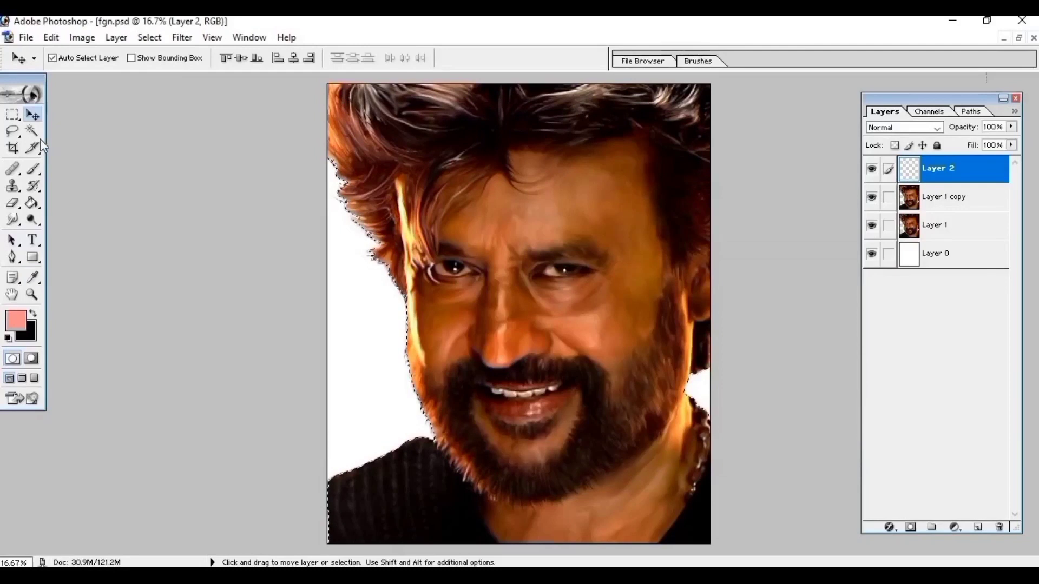
click(33, 169)
drag(285, 57, 253, 84)
click(937, 127)
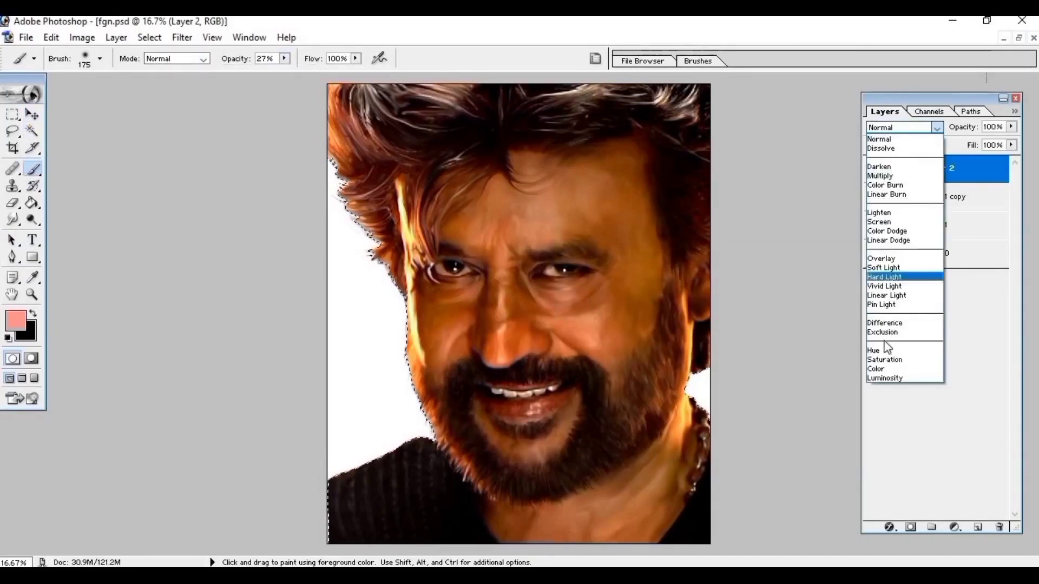
click(879, 368)
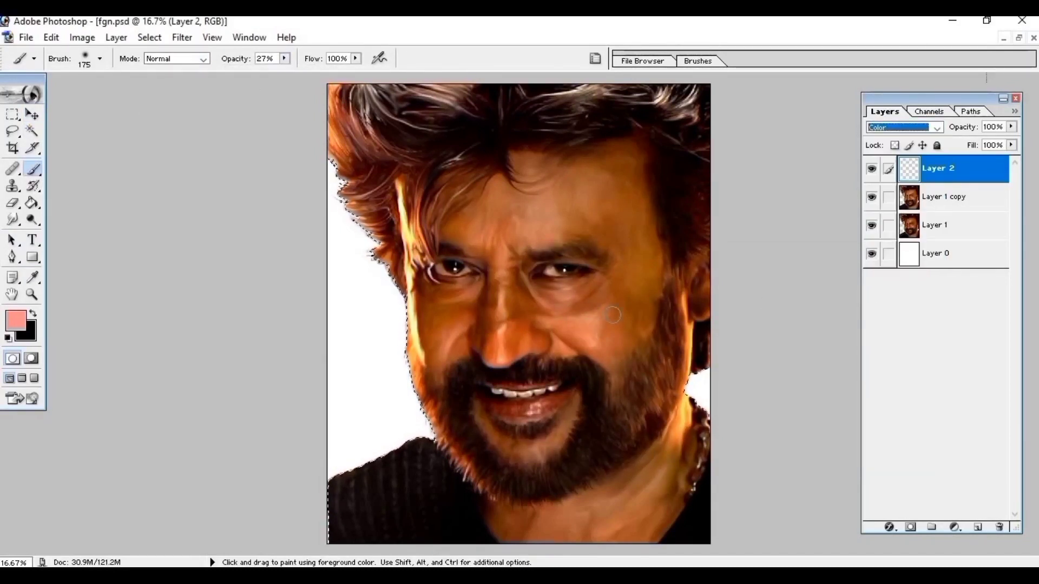
drag(655, 319, 606, 330)
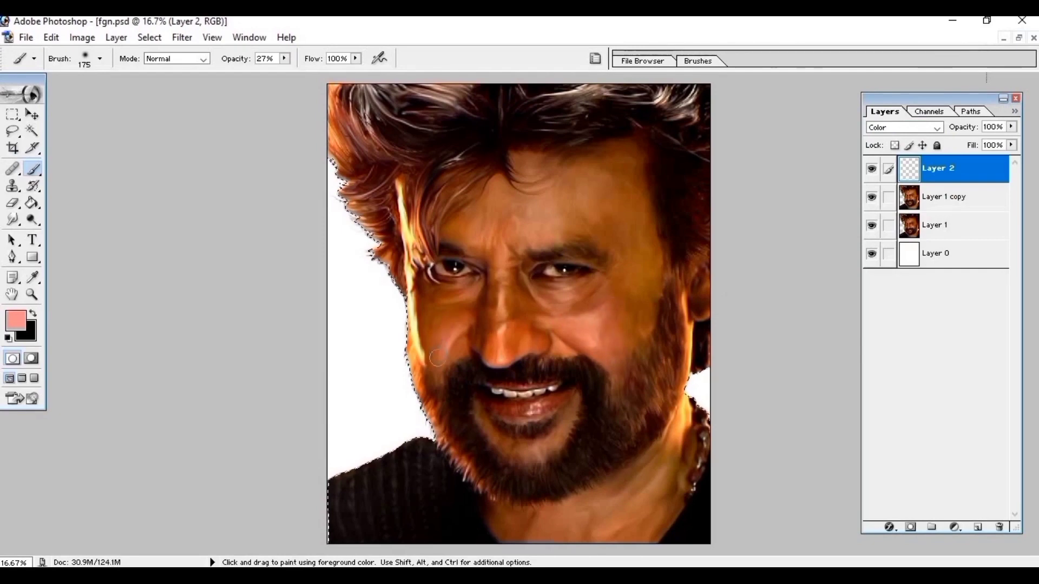
key(ctrl+plus)
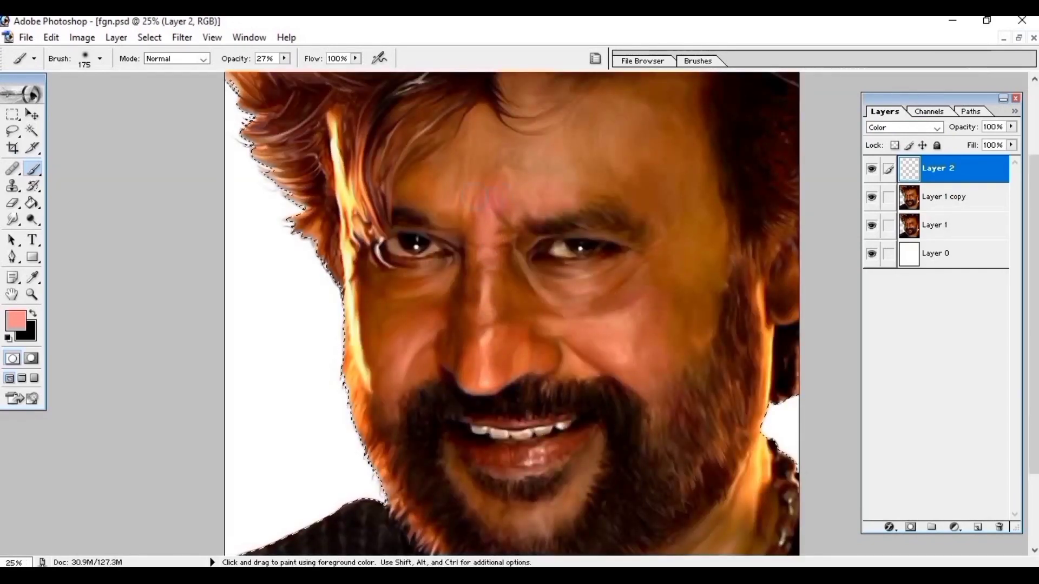
scroll(512, 314, up, 3)
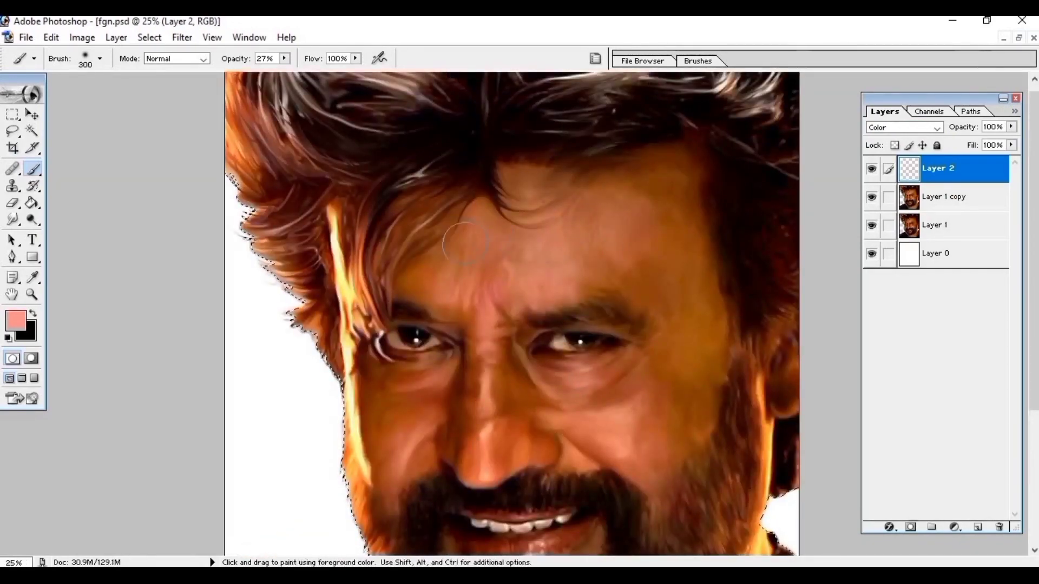
scroll(731, 363, down, 5)
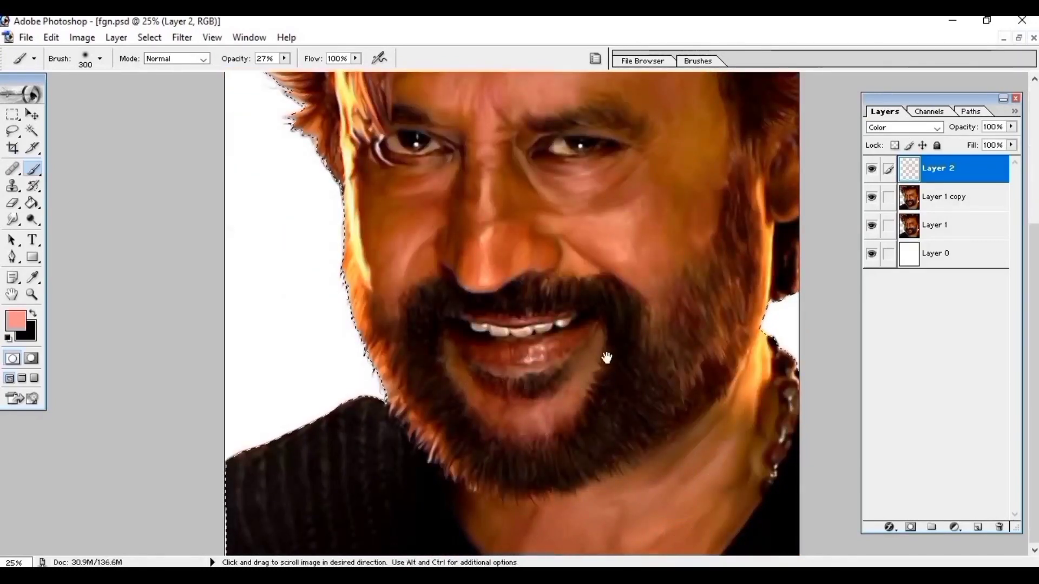
scroll(607, 358, up, 2)
Step: Brush a faint orange tint across the face on Layer 2
click(15, 320)
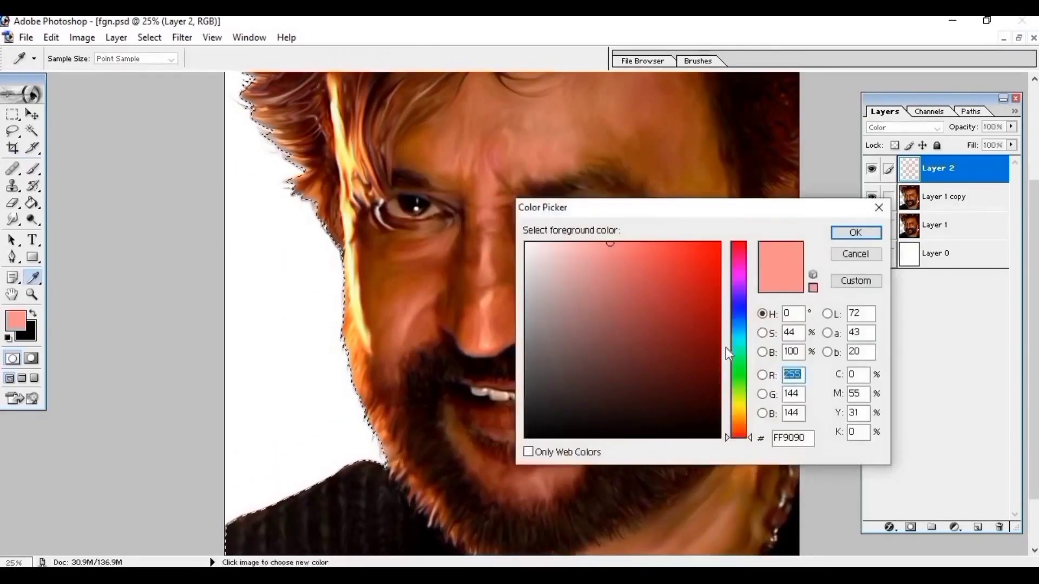
click(738, 420)
click(714, 248)
click(858, 232)
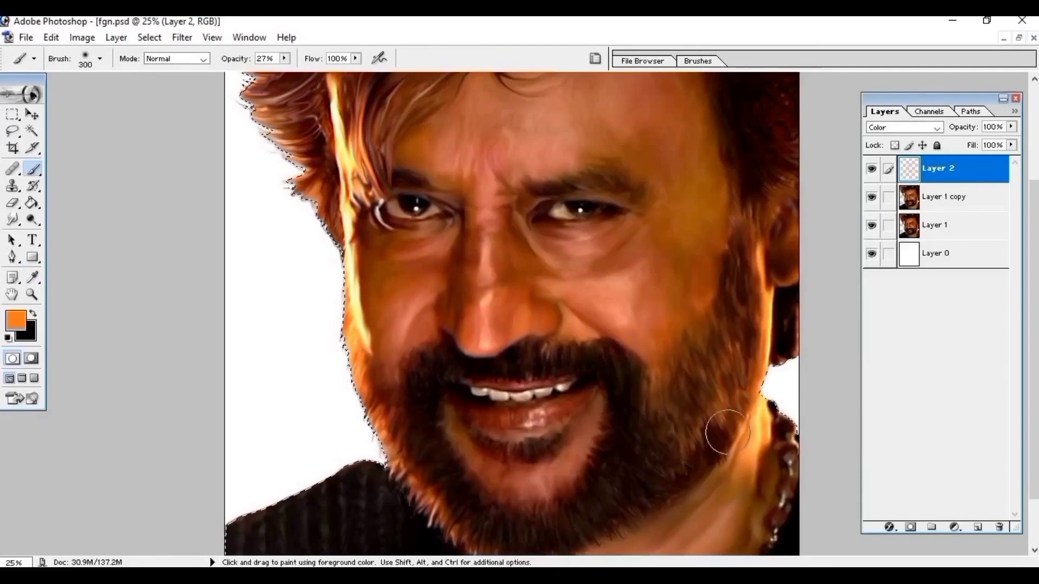
drag(728, 433, 641, 183)
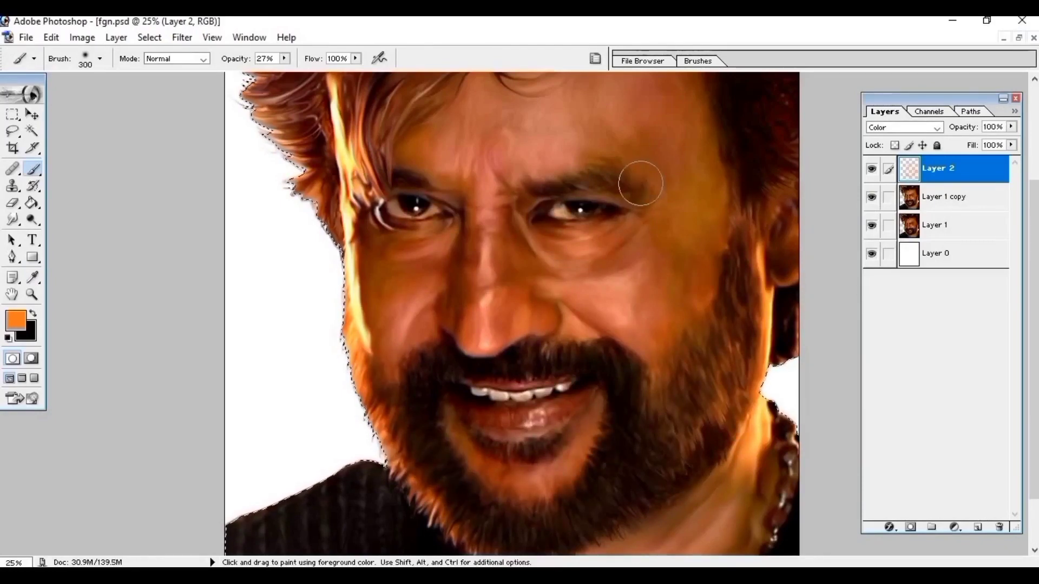
scroll(641, 184, up, 3)
scroll(328, 241, up, 2)
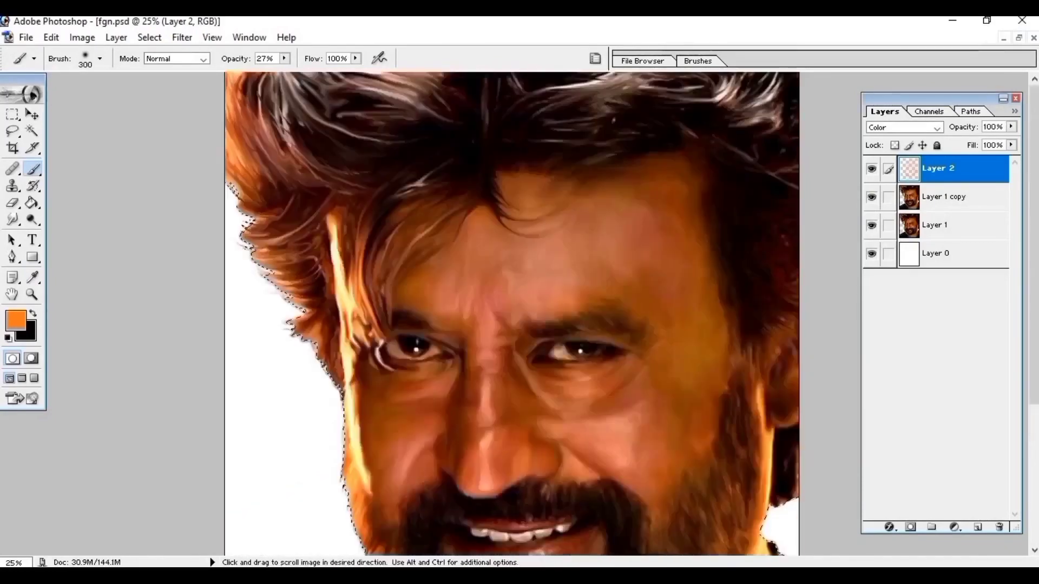
scroll(779, 325, down, 2)
scroll(673, 307, up, 2)
Step: Set the eraser on Layer 2 to 100% opacity and 900 px
key(e)
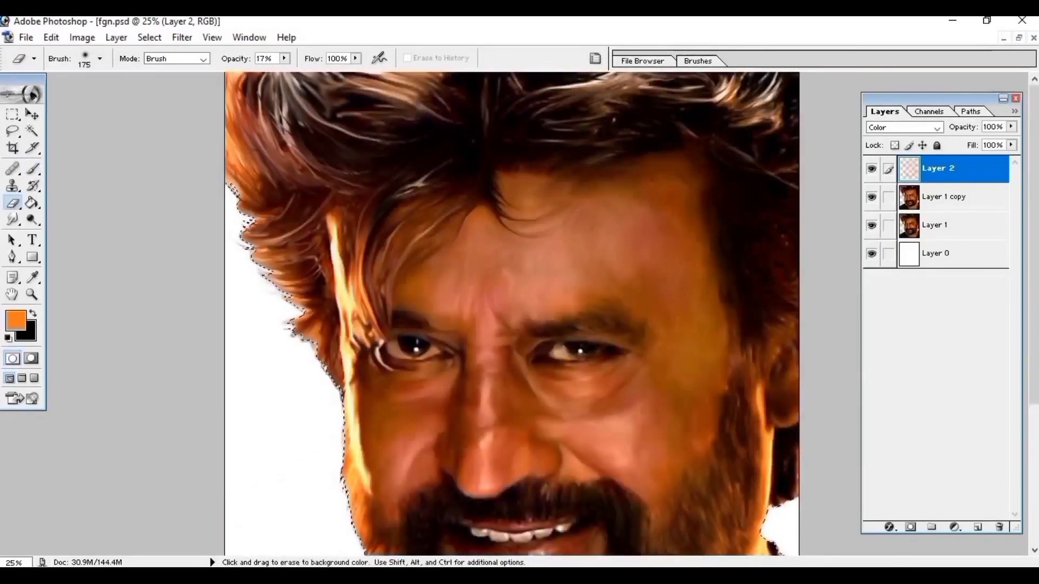
drag(284, 58, 357, 73)
key(bracketright)
key(bracketright)
key(bracketright)
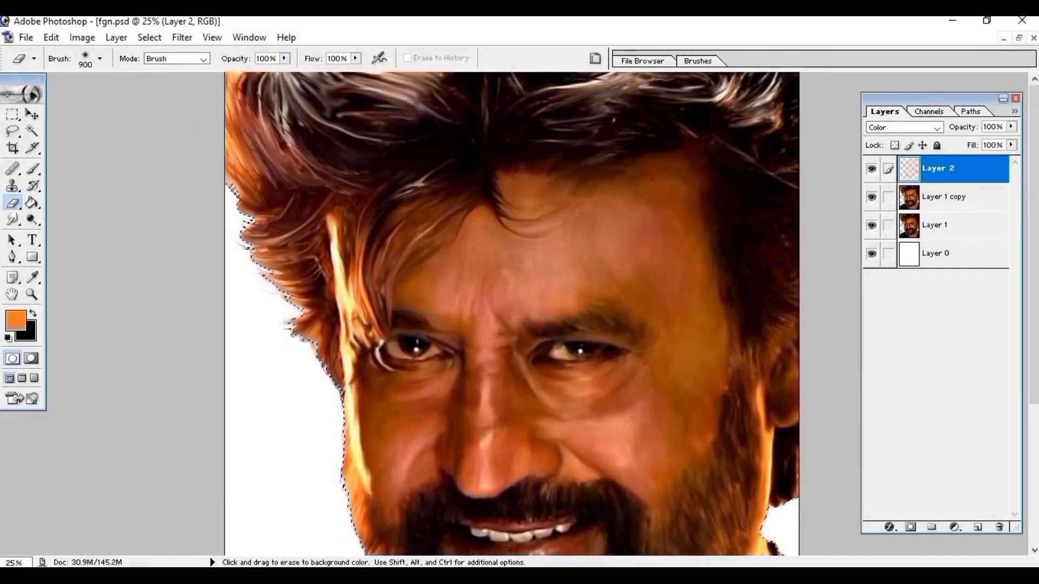
key(v)
scroll(512, 313, down, 3)
Step: Change the foreground colour to pure red
click(16, 320)
drag(739, 352, 738, 243)
click(855, 232)
click(15, 320)
click(855, 232)
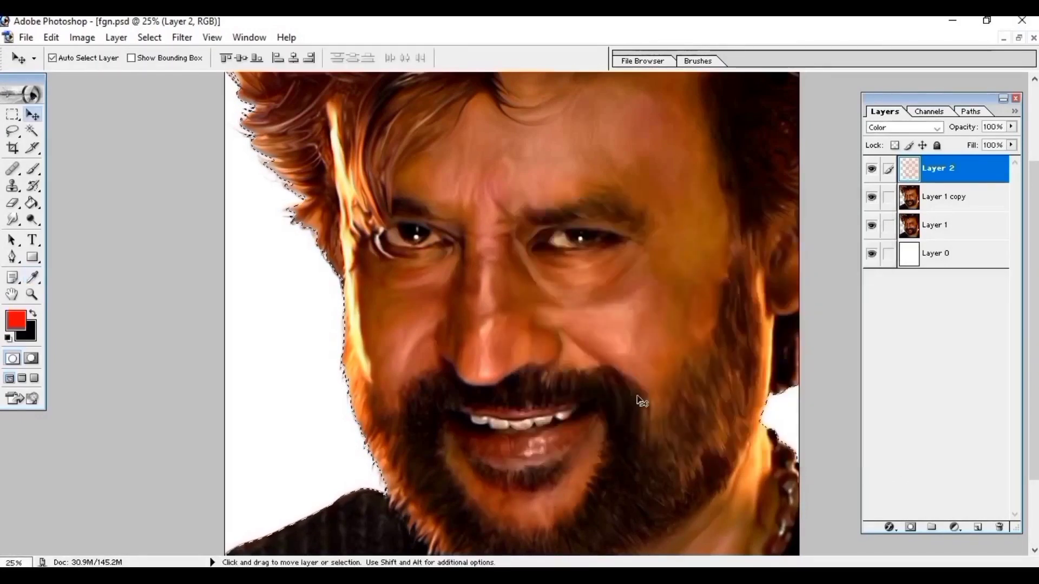
Step: Paint faint red strokes on the nose bridge and under the right eye with a 125-px brush
key(b)
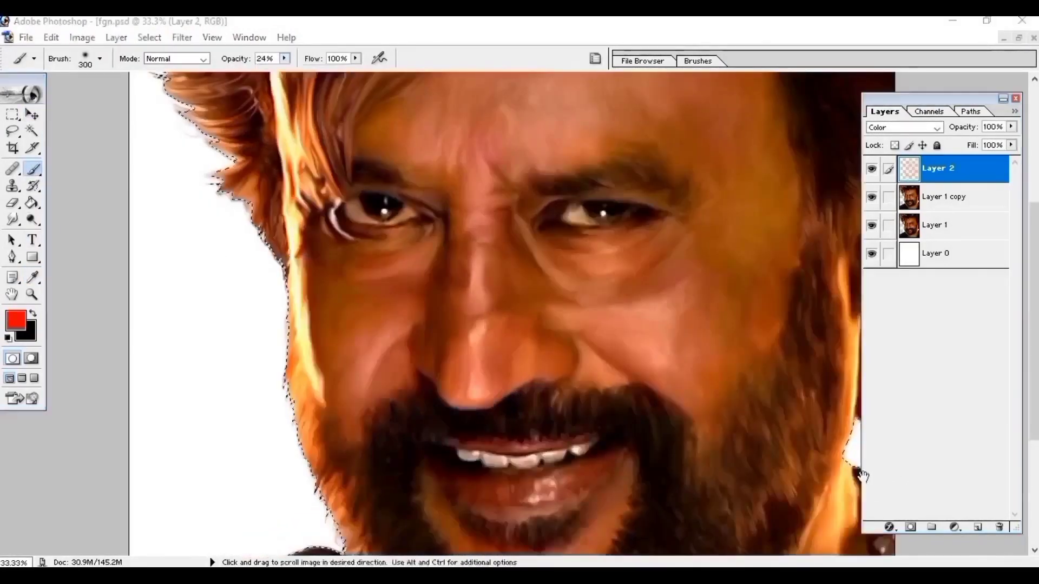
key(ctrl+plus)
click(853, 166)
key(bracketleft)
key(bracketleft)
key(bracketleft)
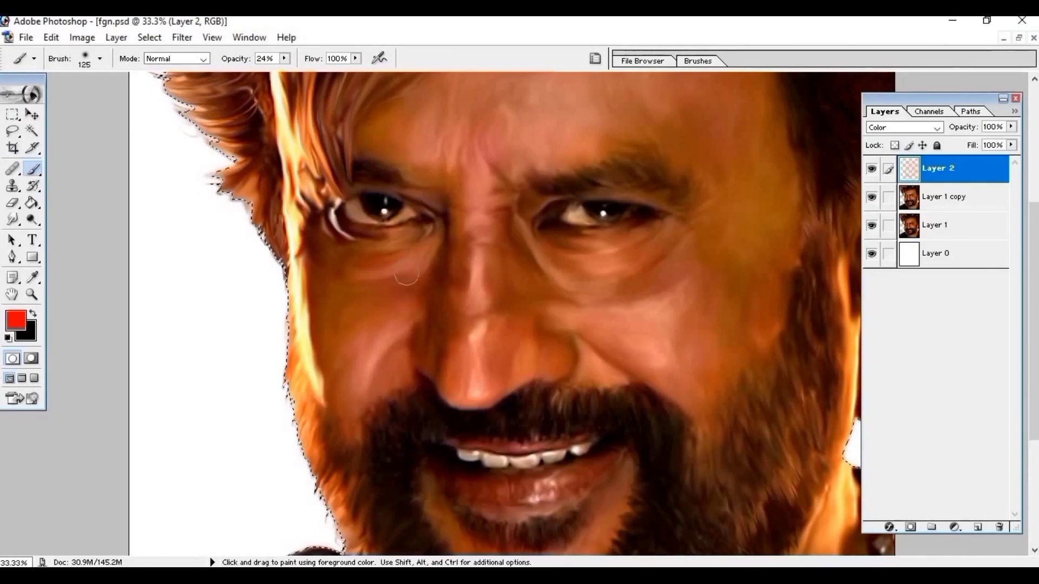
drag(451, 267, 436, 325)
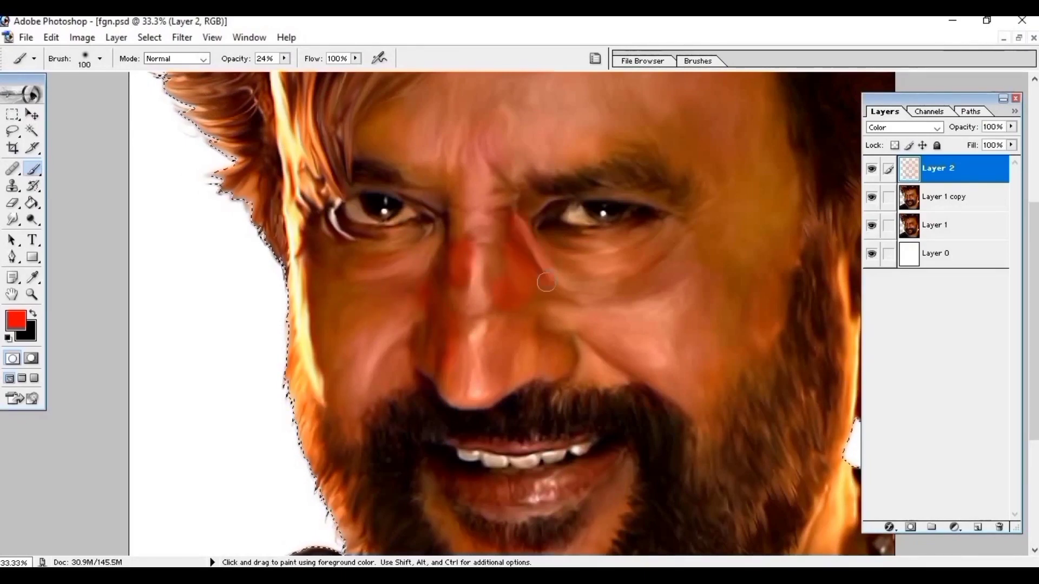
drag(546, 281, 672, 276)
scroll(580, 342, up, 2)
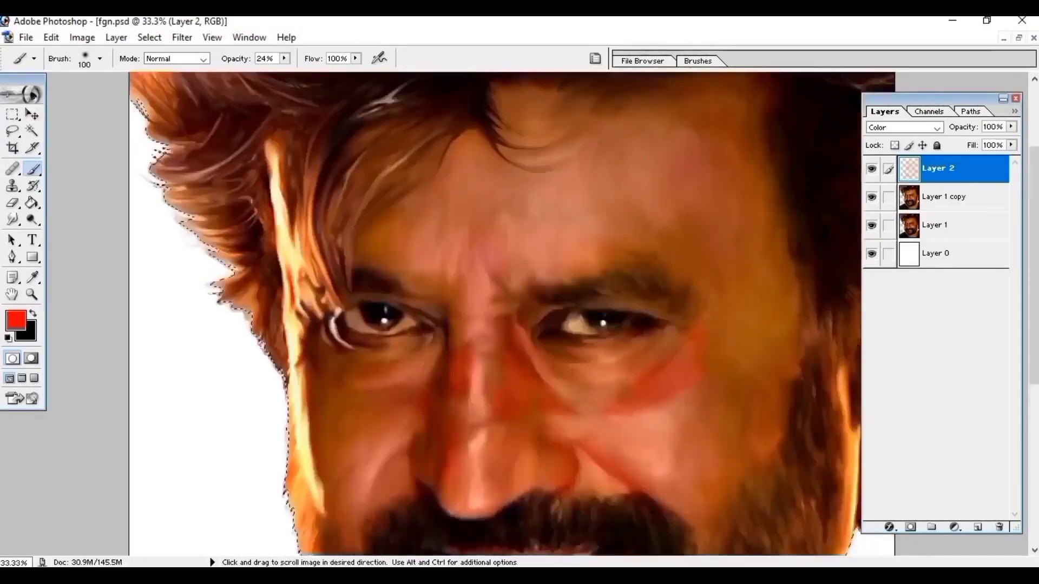
key(bracketright)
key(bracketright)
key(bracketright)
scroll(747, 217, up, 2)
scroll(406, 115, down, 2)
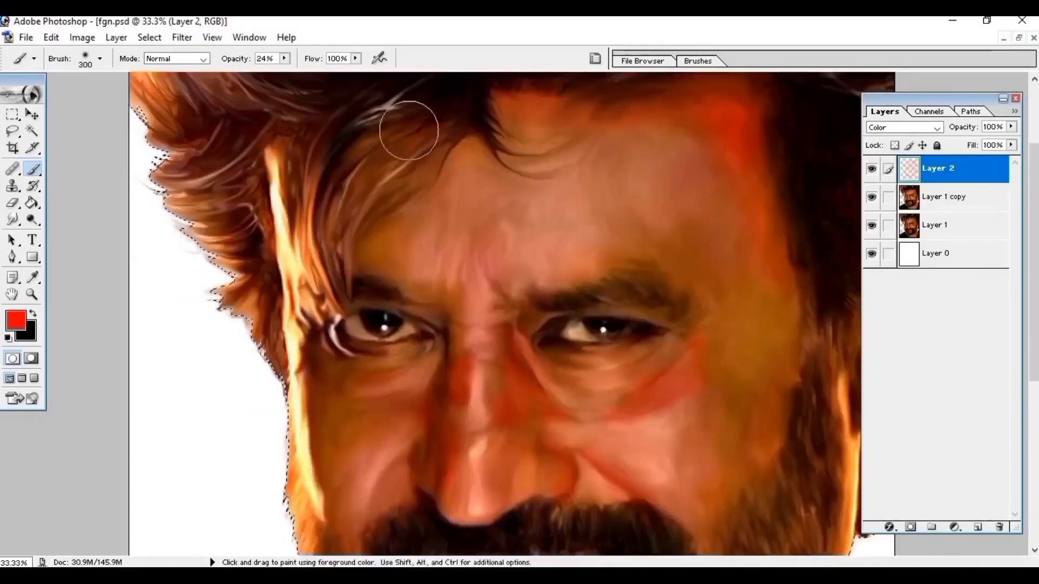
scroll(406, 116, down, 2)
scroll(591, 220, down, 2)
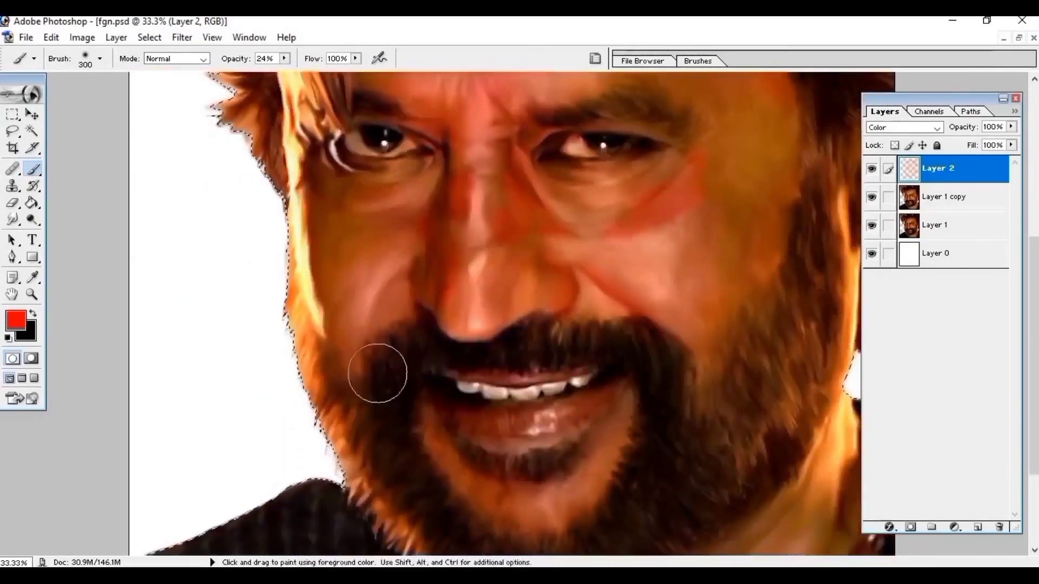
scroll(450, 492, down, 3)
scroll(601, 514, up, 5)
Step: Cycle Layer 2's blend mode from Linear Light through other modes and settle on Hue
click(905, 127)
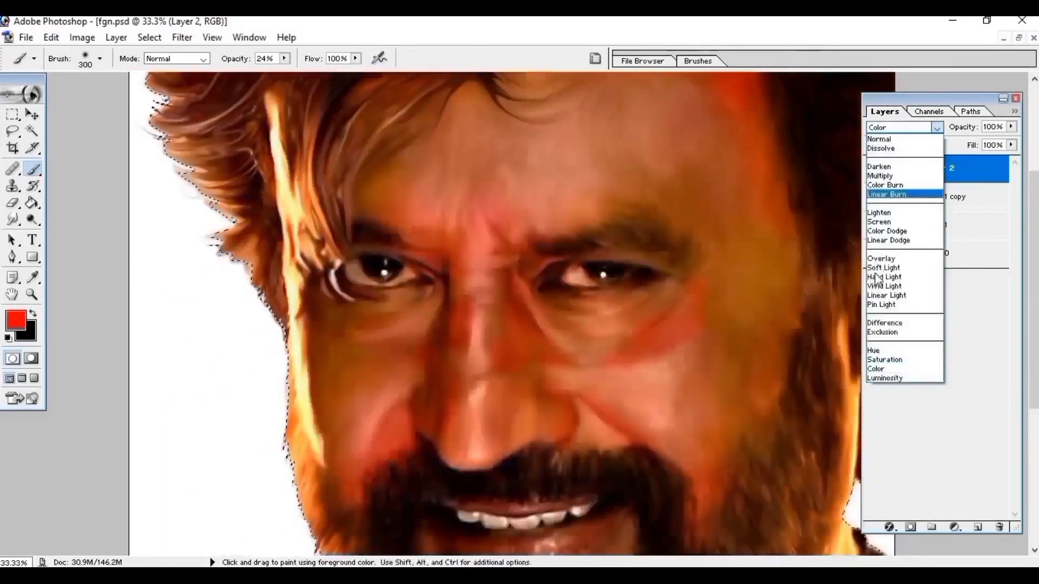
click(903, 194)
key(Down)
key(Down)
key(Down)
key(Down)
key(Down)
key(Down)
key(Up)
key(Up)
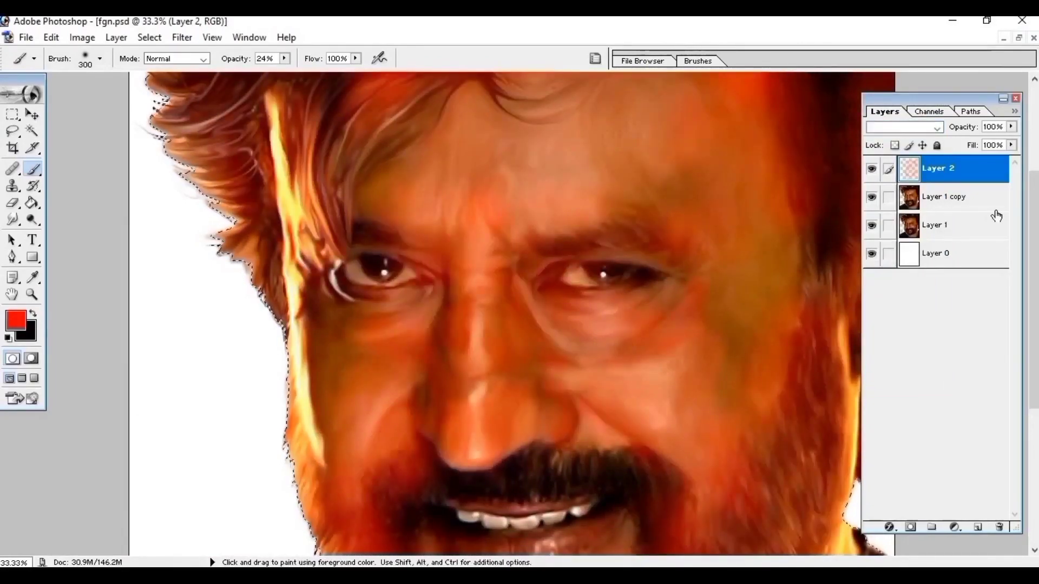
key(Up)
key(Up)
key(Up)
key(Up)
key(Up)
key(Up)
key(Up)
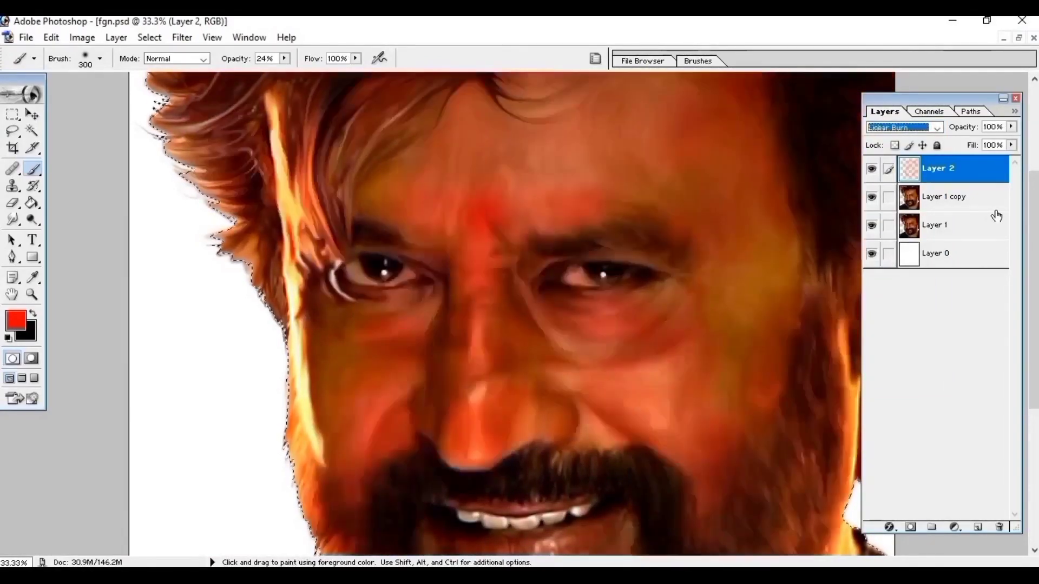
key(Up)
key(Up)
key(Up)
key(Up)
key(Down)
key(Down)
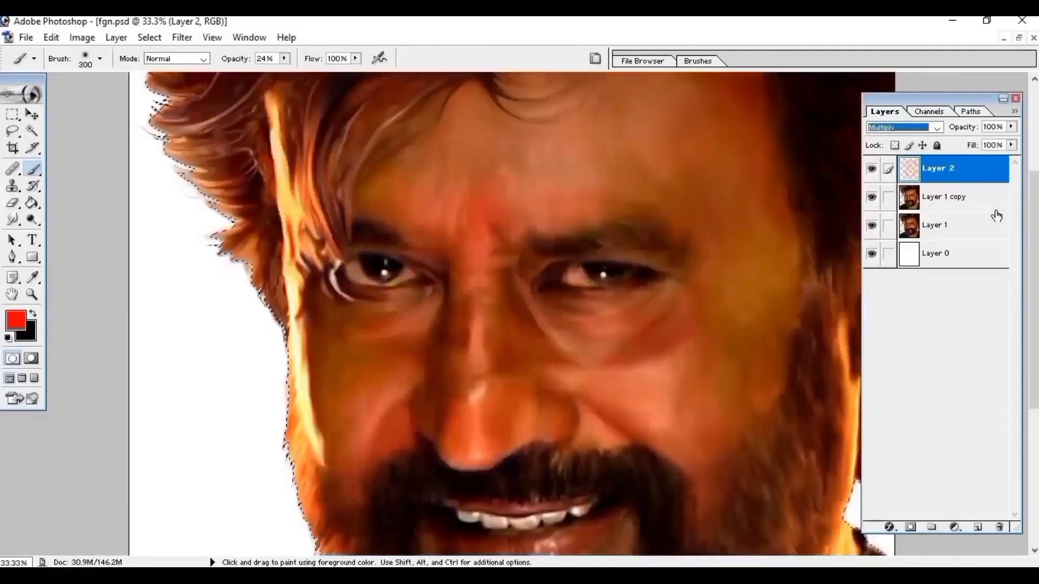
key(Down)
key(Down)
key(Down)
key(Down)
key(Down)
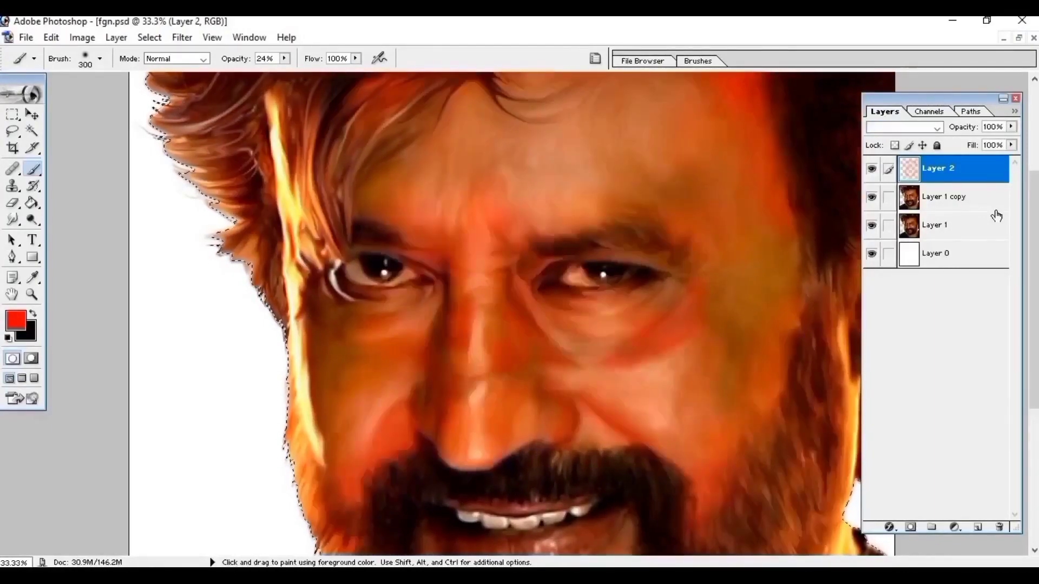
key(Down)
key(Down)
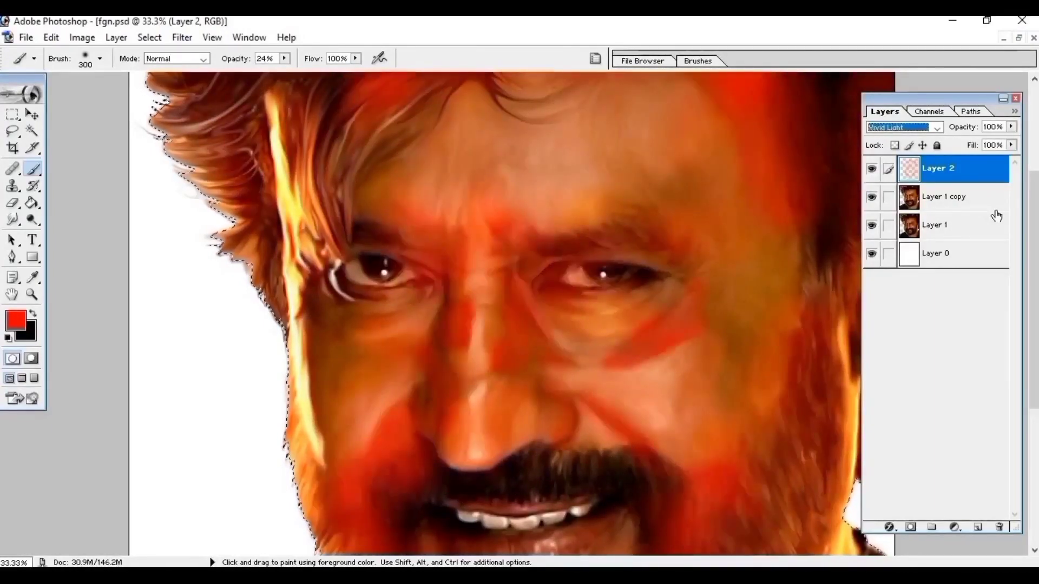
key(Down)
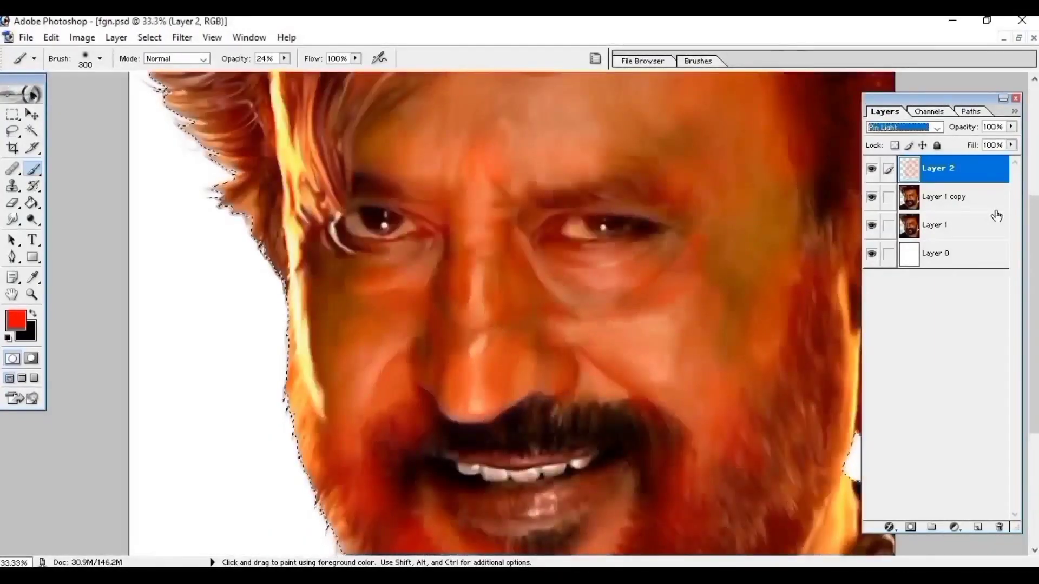
key(Down)
key(Down)
key(Down)
key(ctrl+minus)
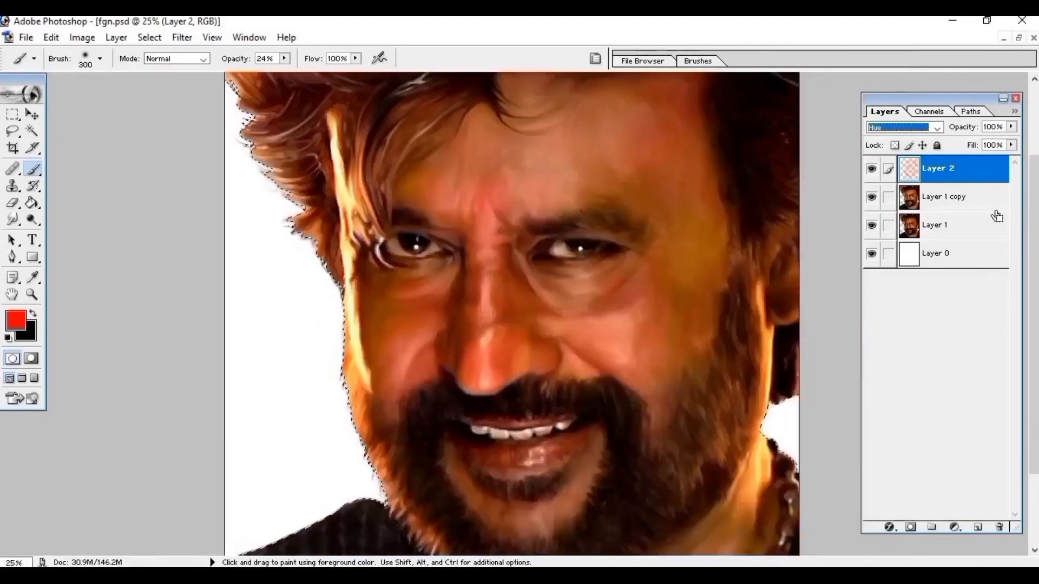
Step: Add a new empty Layer 3 above Layer 2 and make it the working layer
click(978, 528)
key(ctrl+minus)
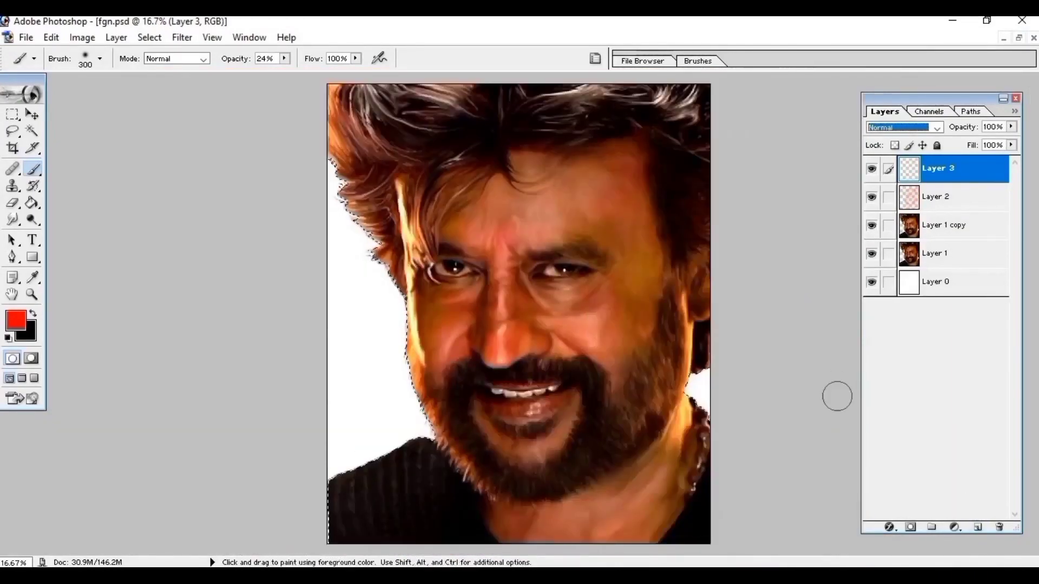
key(ctrl+plus)
key(r)
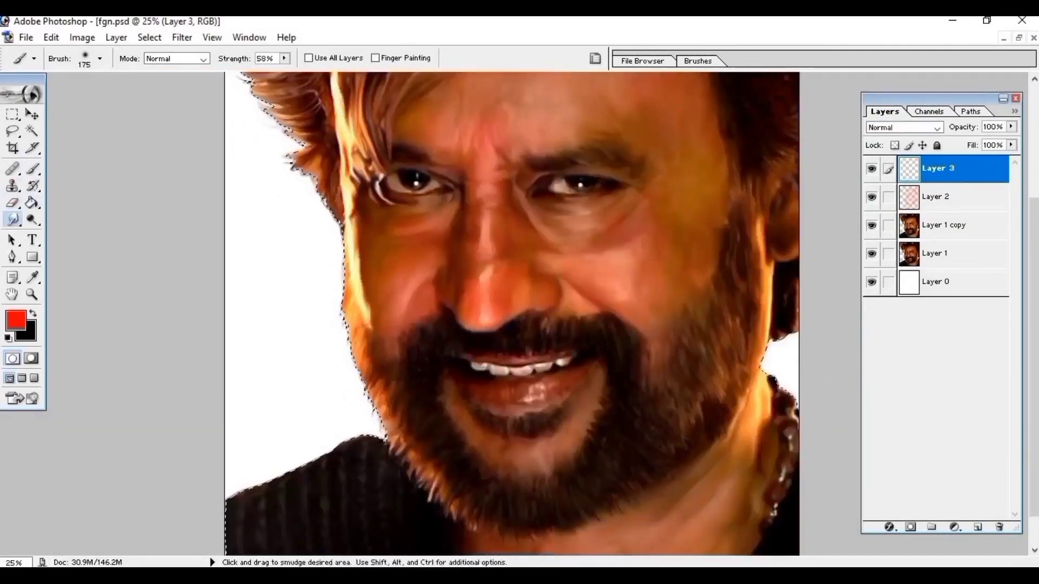
click(920, 225)
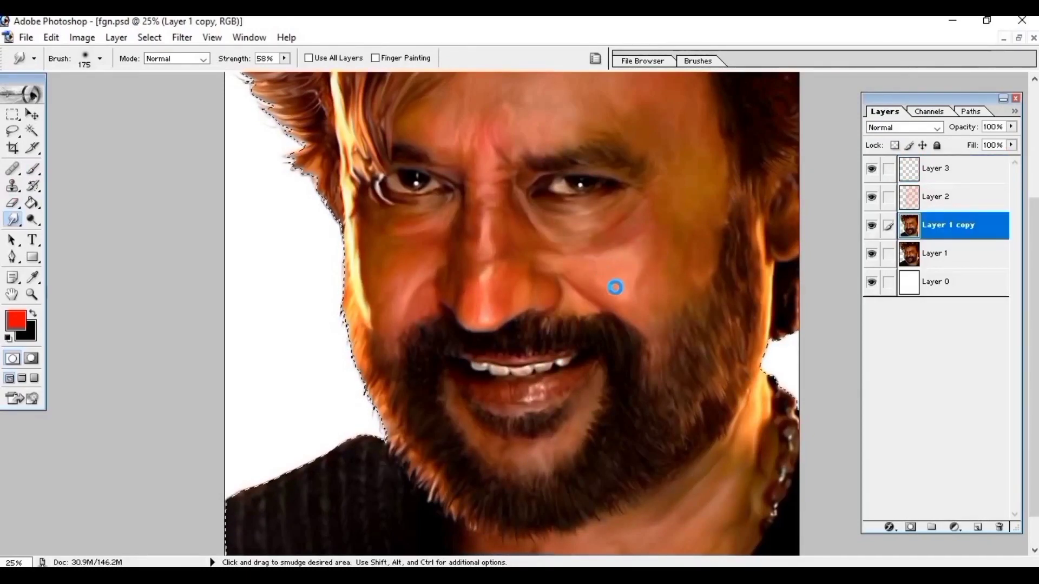
key(v)
click(936, 168)
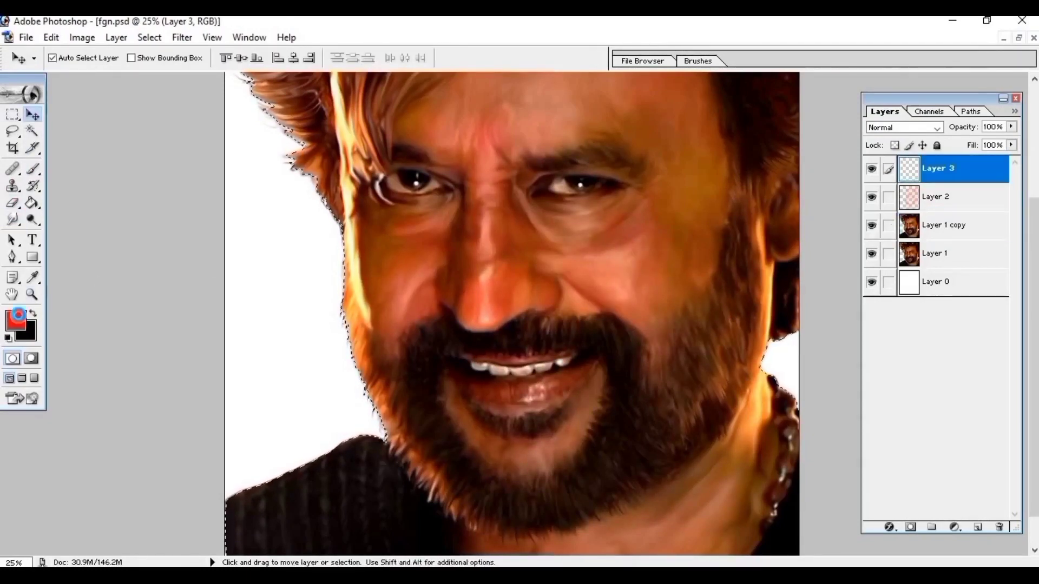
Step: Set the foreground colour to a light pink, replacing an initial blue pick
click(15, 320)
click(739, 317)
click(855, 233)
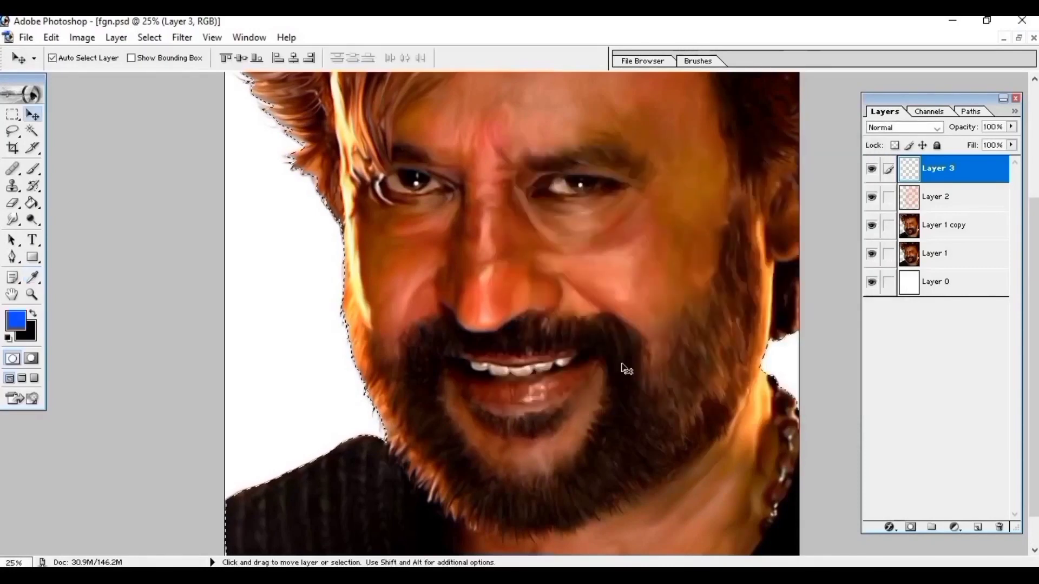
drag(624, 369, 623, 484)
click(15, 321)
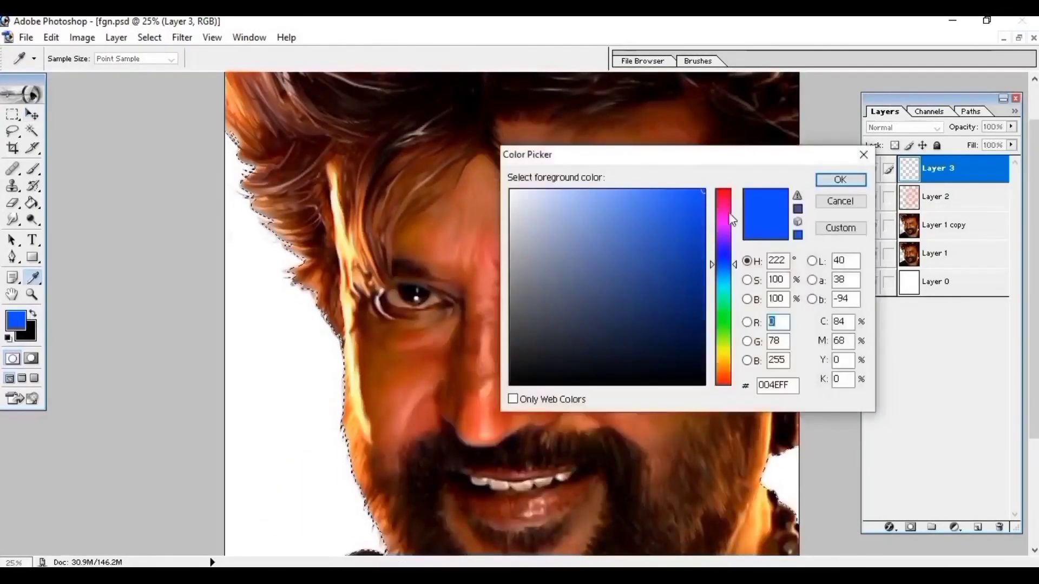
click(723, 217)
click(632, 198)
click(840, 180)
Step: Switch to the Brush with 58% opacity and a smaller size of about 100
key(b)
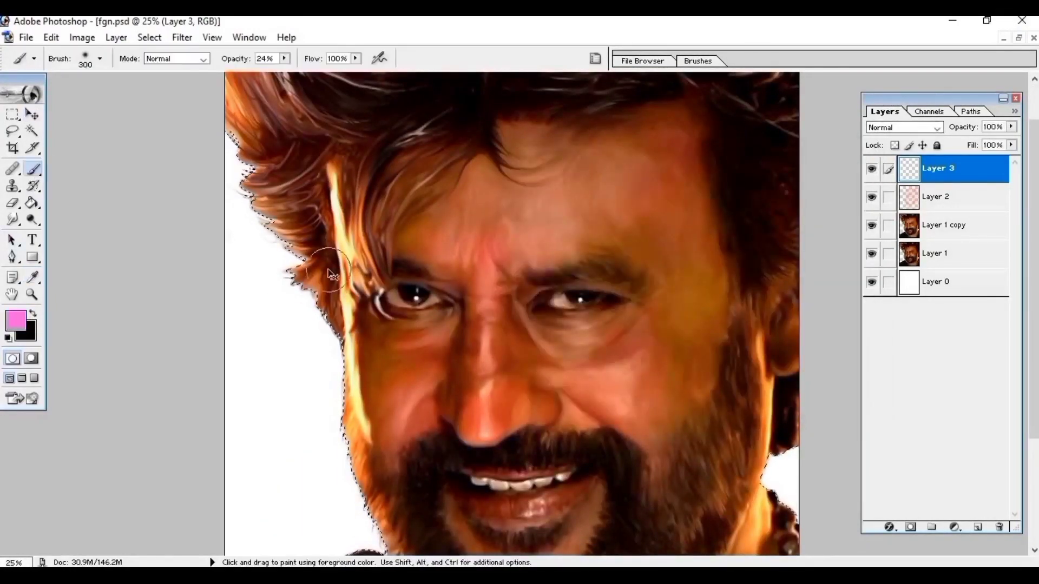
key(ctrl+plus)
key(5)
key(8)
key(bracketleft)
key(bracketleft)
key(bracketleft)
Step: Paint pink strokes down the bright hair lock on the left
scroll(310, 216, up, 3)
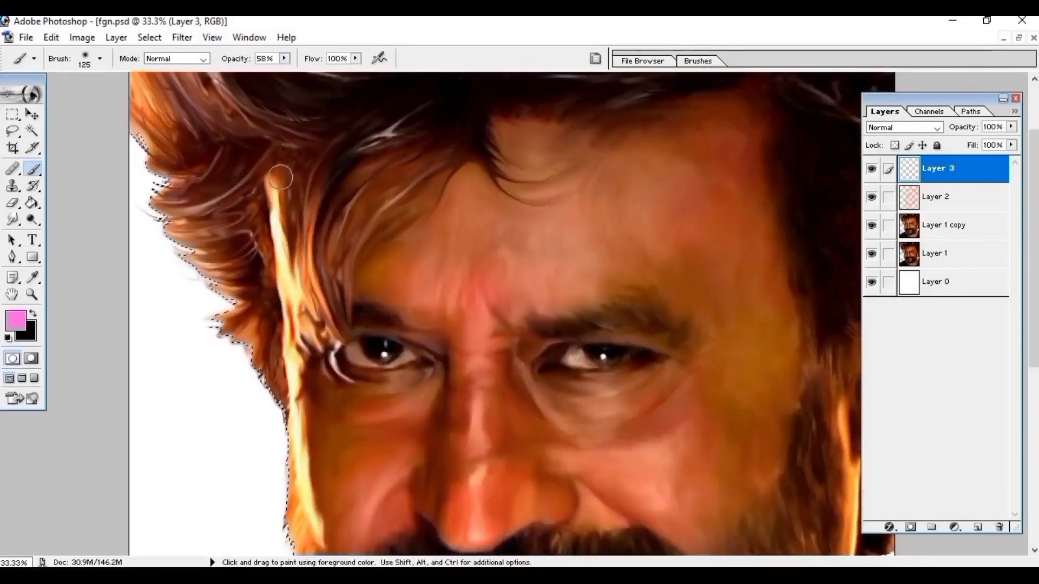
drag(269, 176, 297, 428)
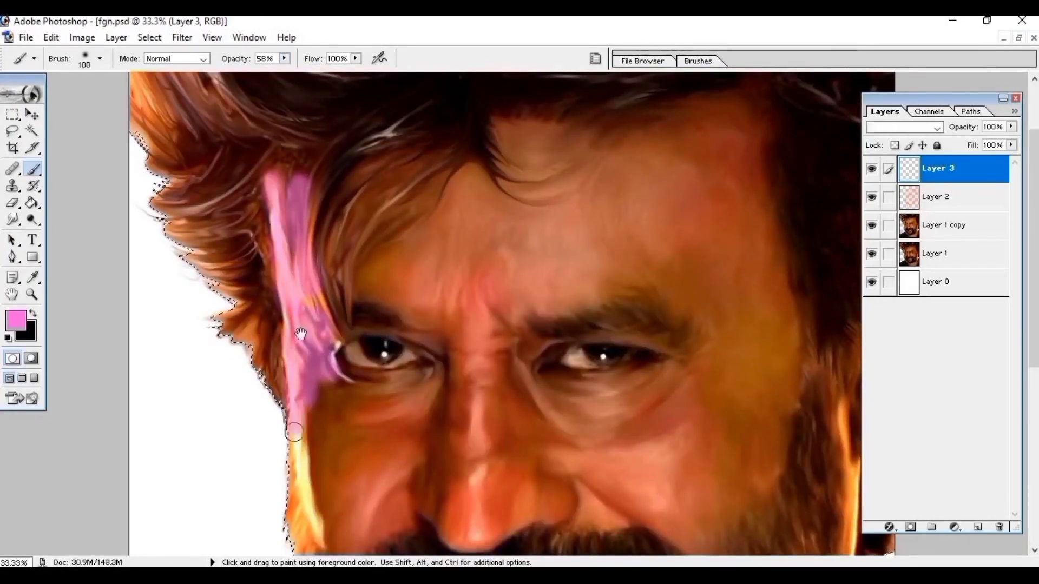
scroll(297, 428, down, 3)
drag(303, 282, 316, 401)
scroll(302, 222, up, 3)
drag(287, 178, 293, 265)
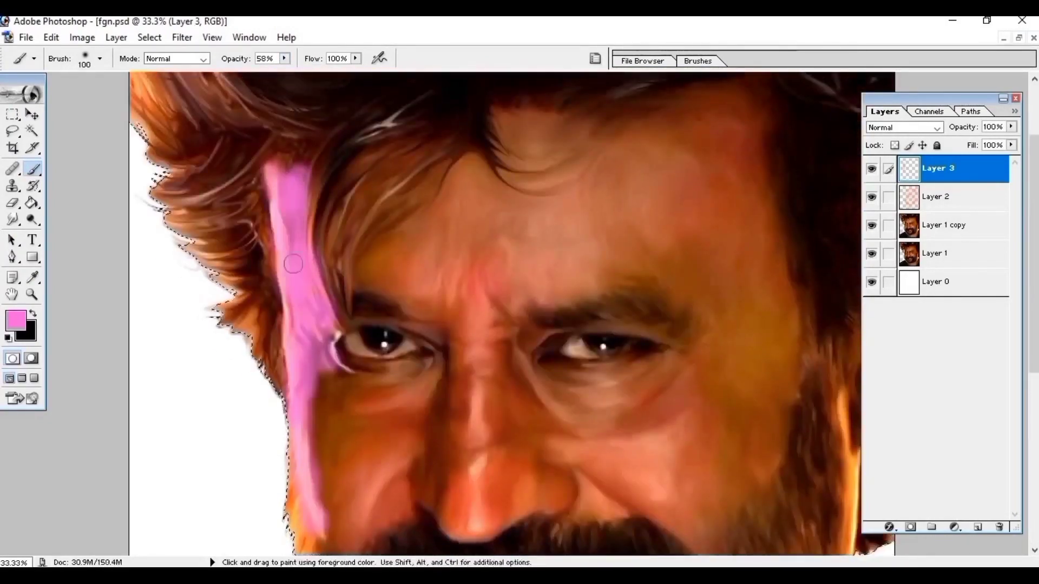
scroll(315, 323, down, 3)
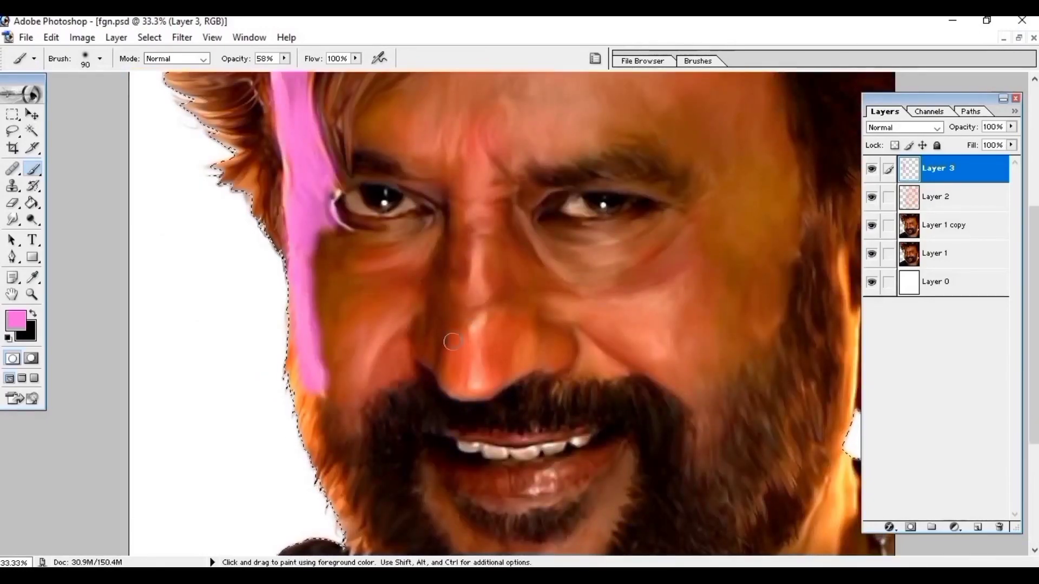
Step: Paint pink strokes beside the nose and across the top-left hair
drag(447, 383, 459, 319)
scroll(460, 262, down, 2)
scroll(503, 287, up, 4)
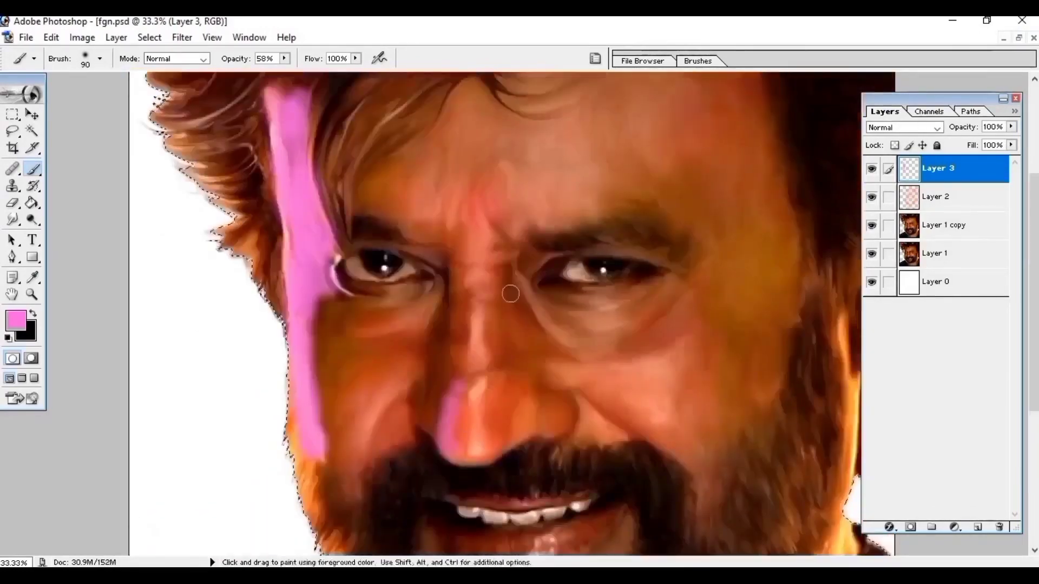
scroll(503, 287, up, 3)
mouse_move(203, 76)
mouse_down()
mouse_move(282, 159)
mouse_move(254, 222)
mouse_move(184, 79)
mouse_move(147, 81)
mouse_up()
drag(270, 81, 402, 99)
Step: Soften Layer 3's pink strokes with a large-radius Gaussian Blur
click(184, 35)
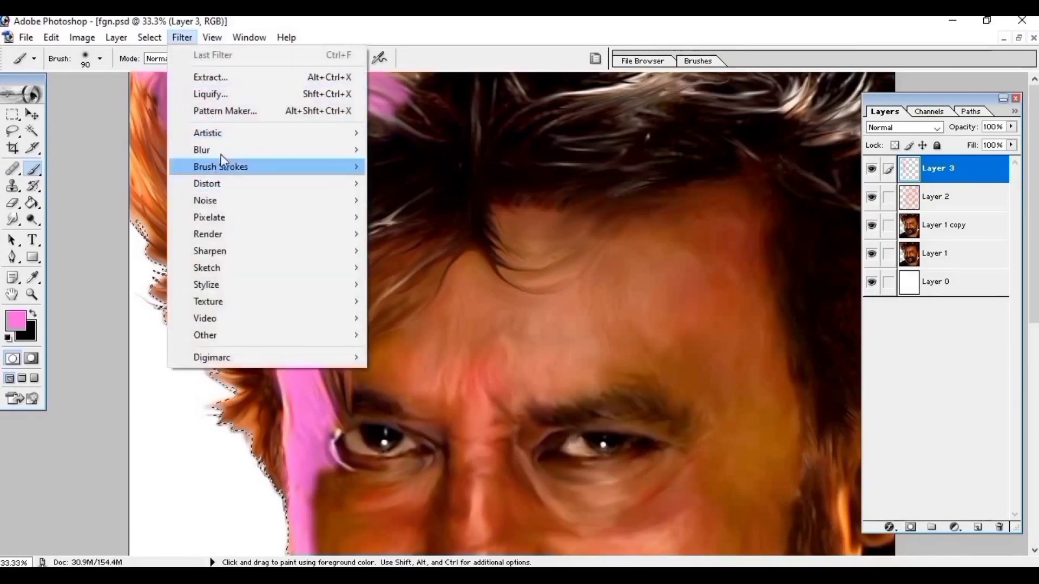
click(417, 184)
drag(693, 367, 726, 372)
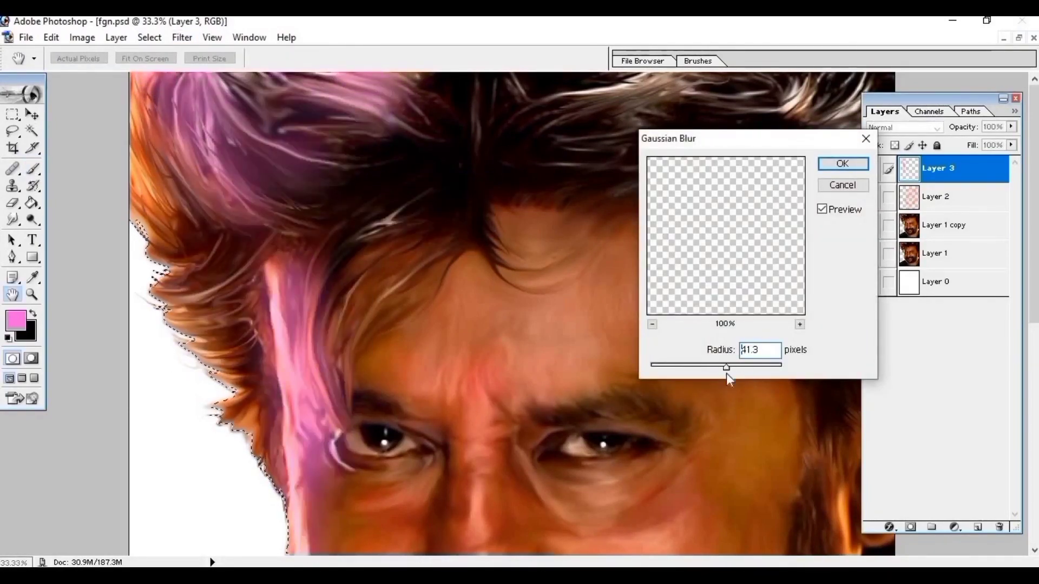
key(Return)
key(b)
click(903, 128)
Step: Set Layer 3's blending mode to Color, after trying Saturation, to tint the hair
click(893, 214)
key(ctrl+minus)
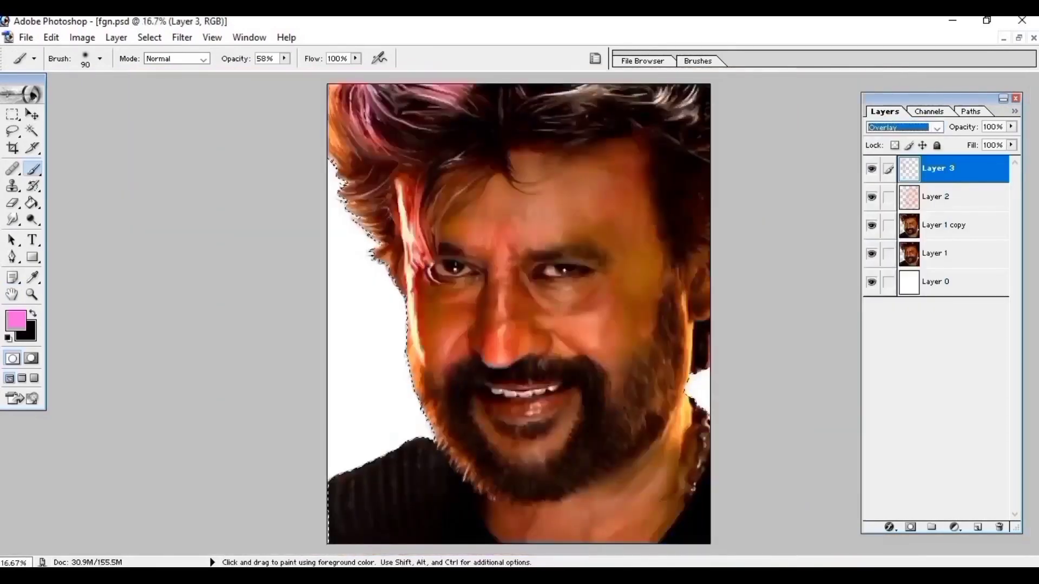
key(ctrl+plus)
click(903, 127)
click(914, 364)
click(904, 127)
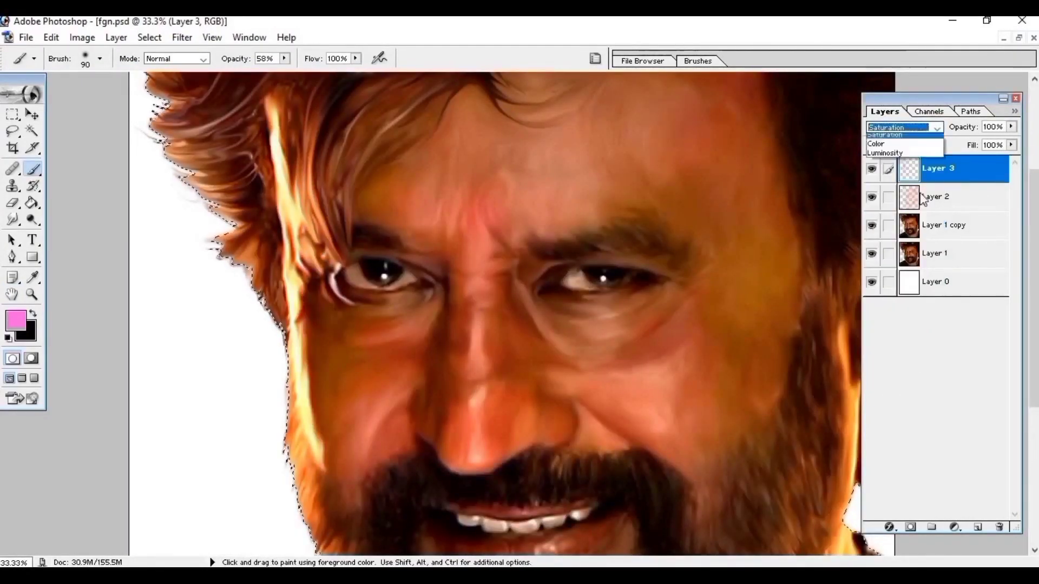
click(914, 373)
key(ctrl+minus)
key(ctrl+plus)
scroll(573, 408, up, 3)
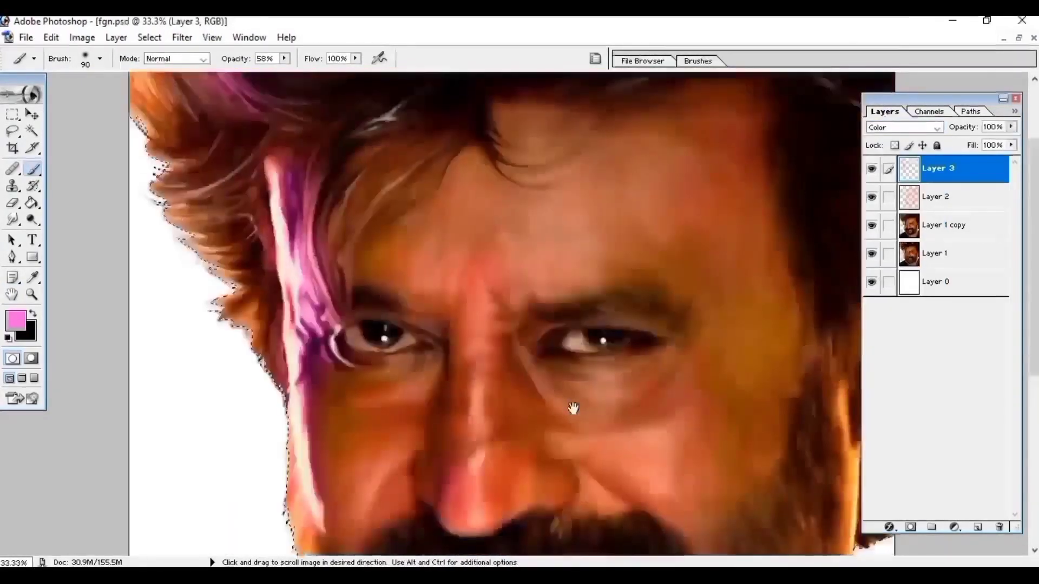
Step: Shift Layer 3's hue to +180 with Hue/Saturation
key(ctrl+u)
mouse_move(730, 304)
mouse_down()
mouse_move(823, 315)
mouse_move(678, 319)
mouse_move(721, 336)
mouse_move(649, 314)
mouse_move(780, 305)
mouse_up()
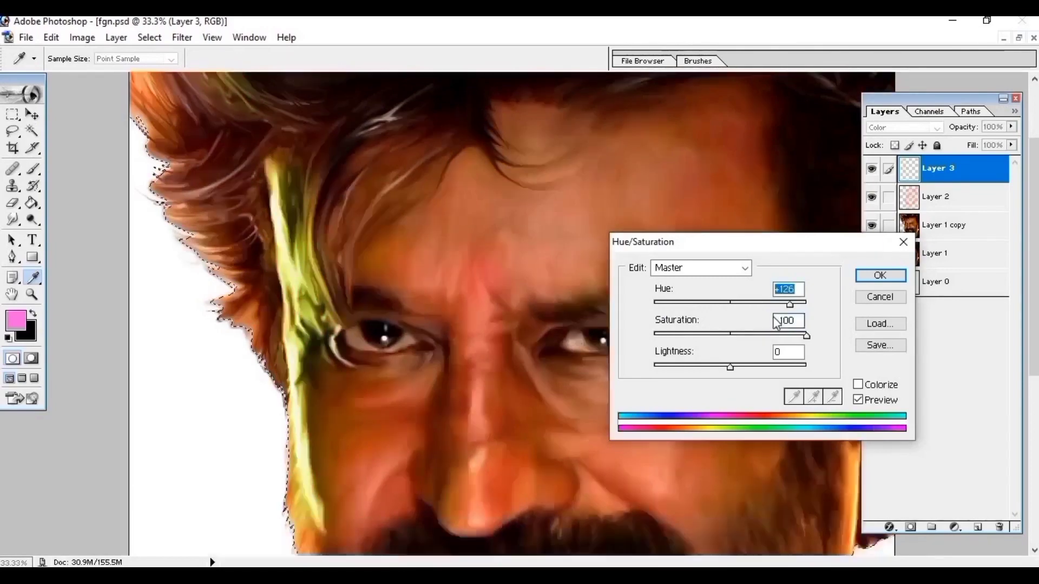
click(880, 276)
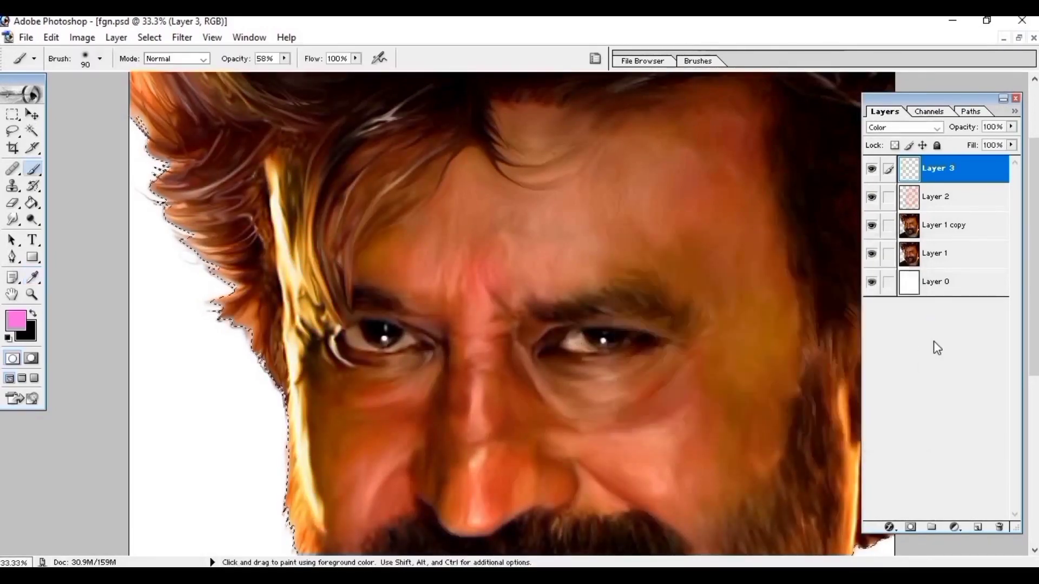
key(ctrl+minus)
Step: Retune Hue/Saturation with stronger saturation so the hair streak turns vivid pink
key(ctrl+u)
drag(731, 305, 791, 304)
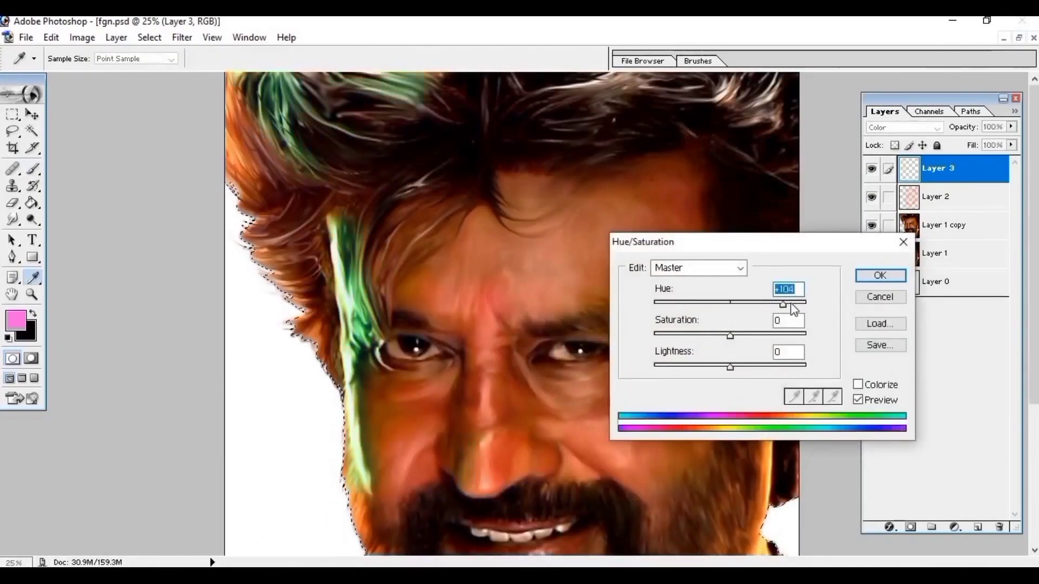
drag(730, 335, 807, 336)
drag(730, 367, 718, 366)
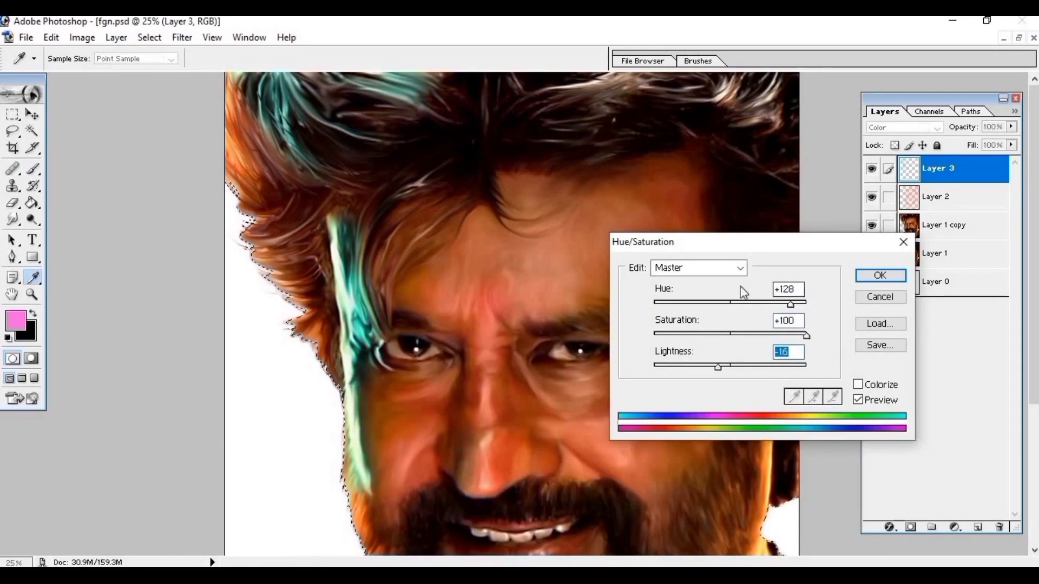
drag(791, 304, 690, 304)
click(880, 275)
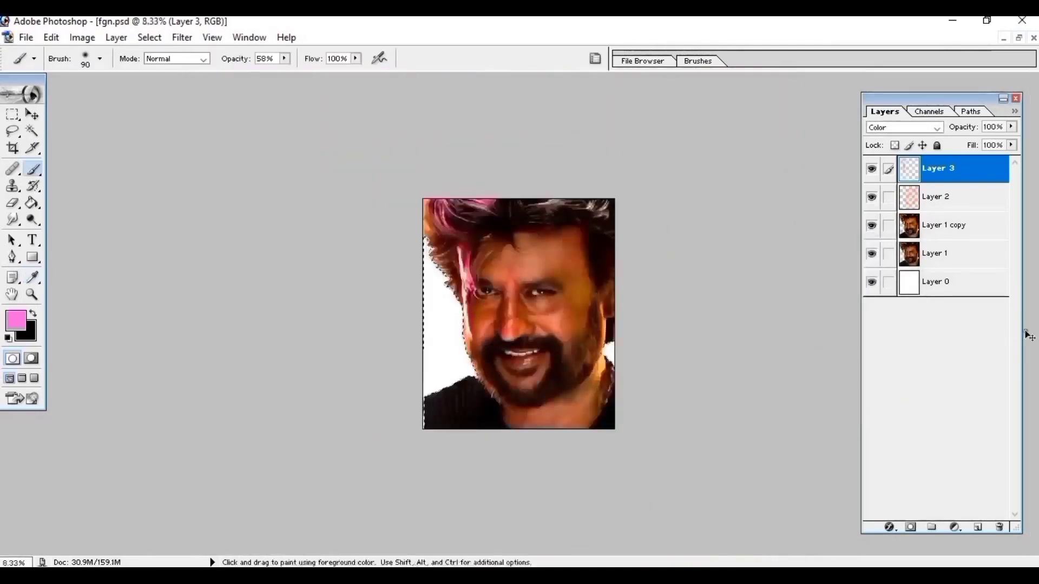
key(ctrl+plus)
key(ctrl+plus)
key(ctrl+plus)
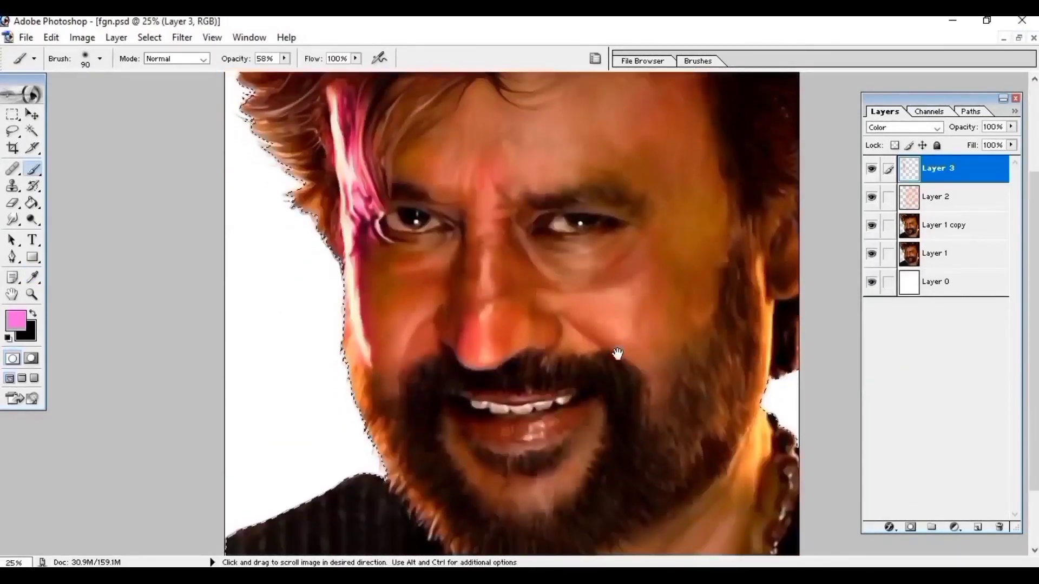
drag(601, 317, 637, 462)
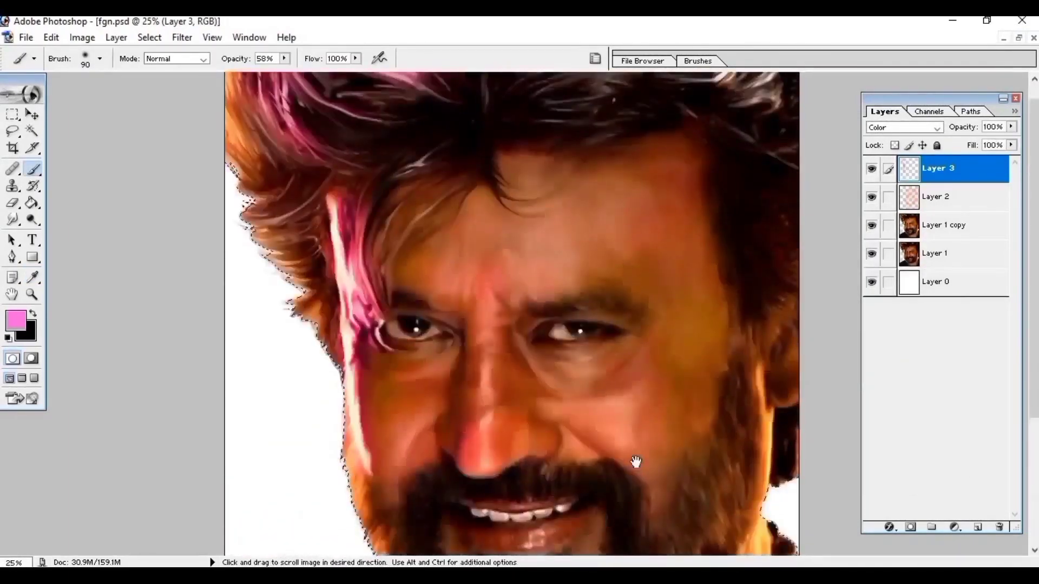
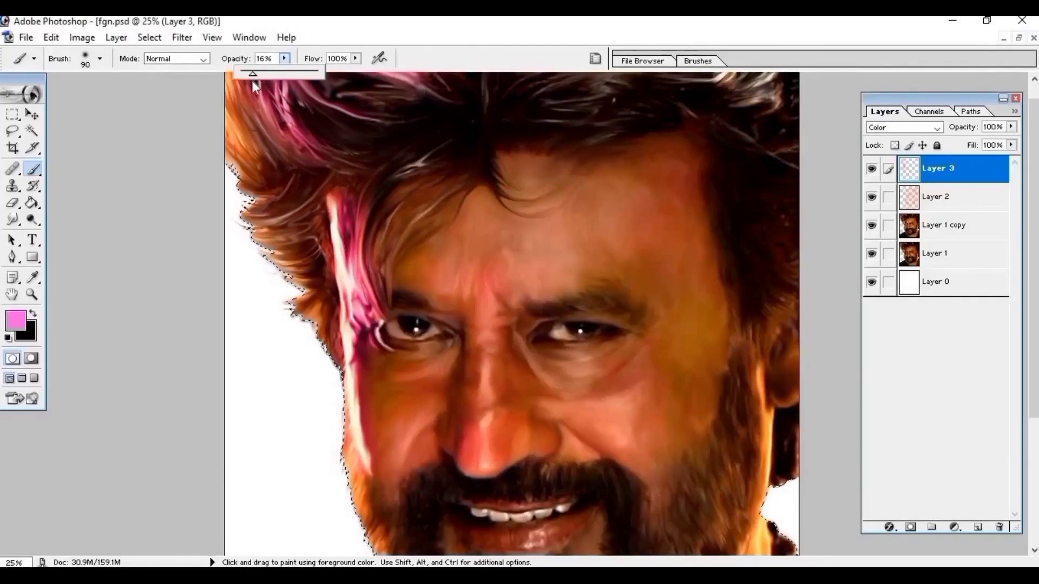
Step: Set brush opacity to 15% and switch Layer 4 to Color blend mode
key(1)
key(5)
scroll(252, 80, up, 1)
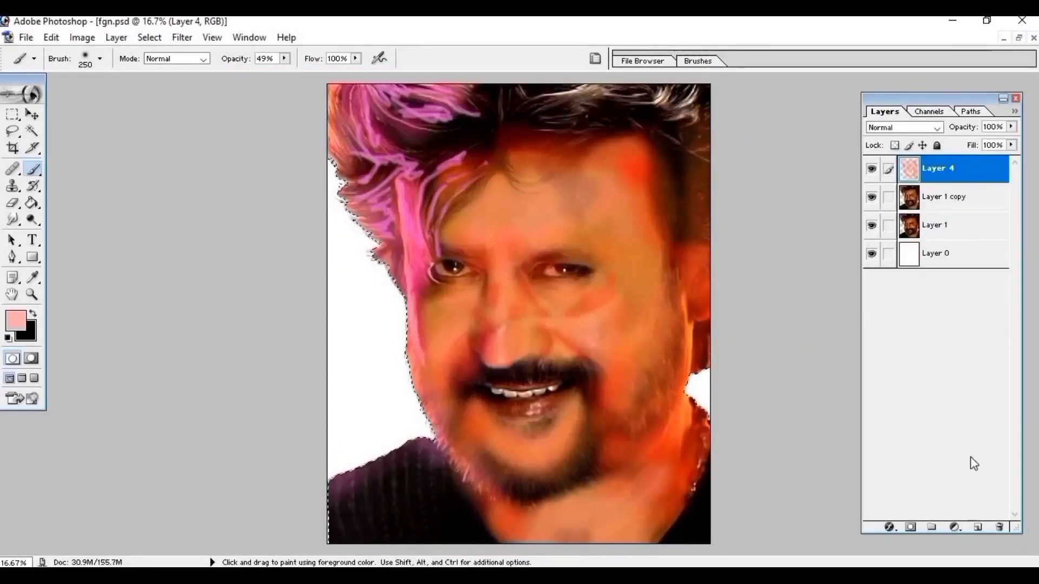
click(909, 127)
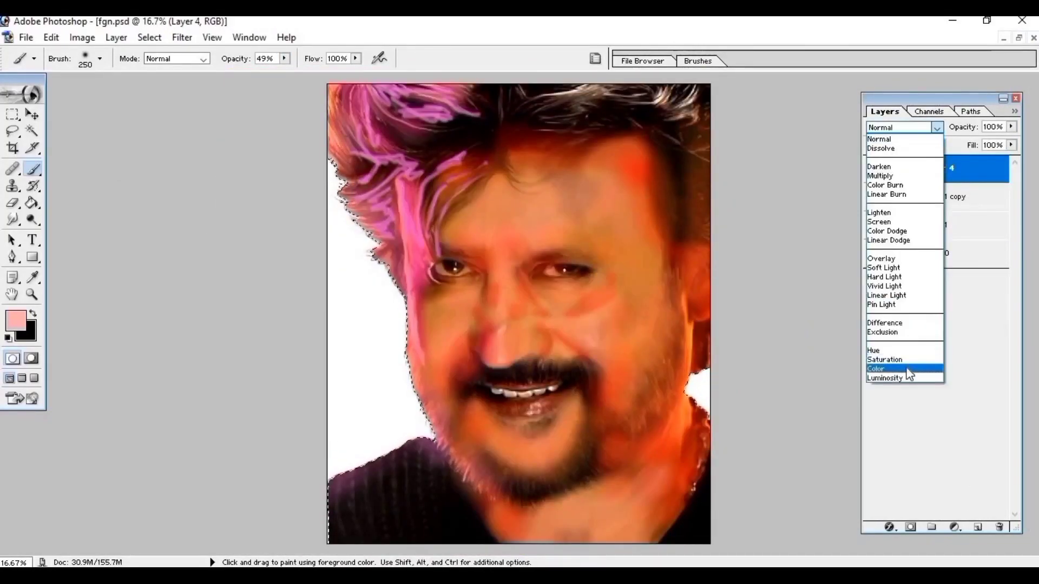
click(910, 370)
Step: Add Layer 5 in Color blend mode with a light orange (EBA27B) foreground colour
click(977, 528)
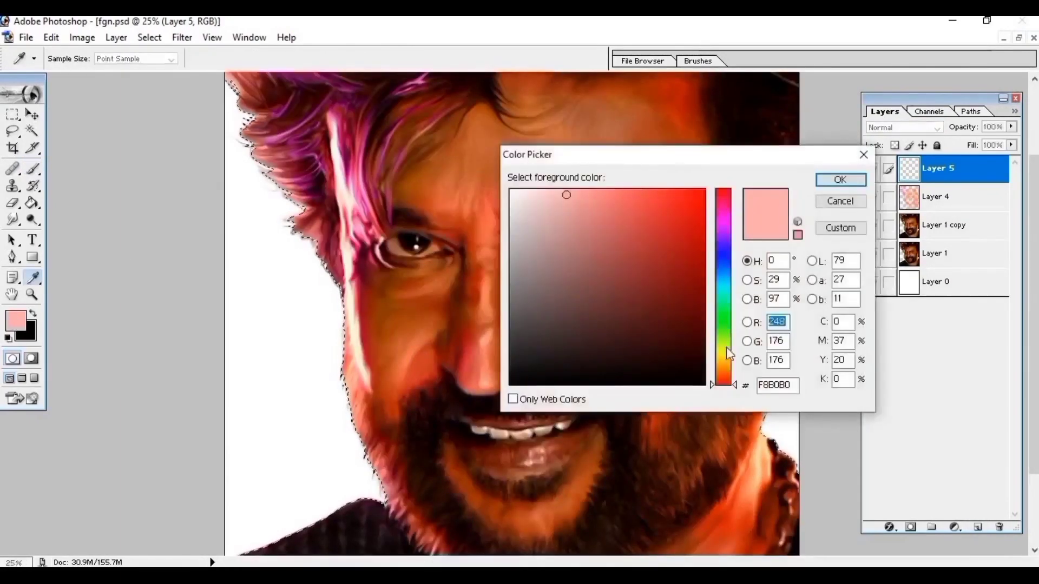
click(729, 354)
click(723, 374)
click(603, 205)
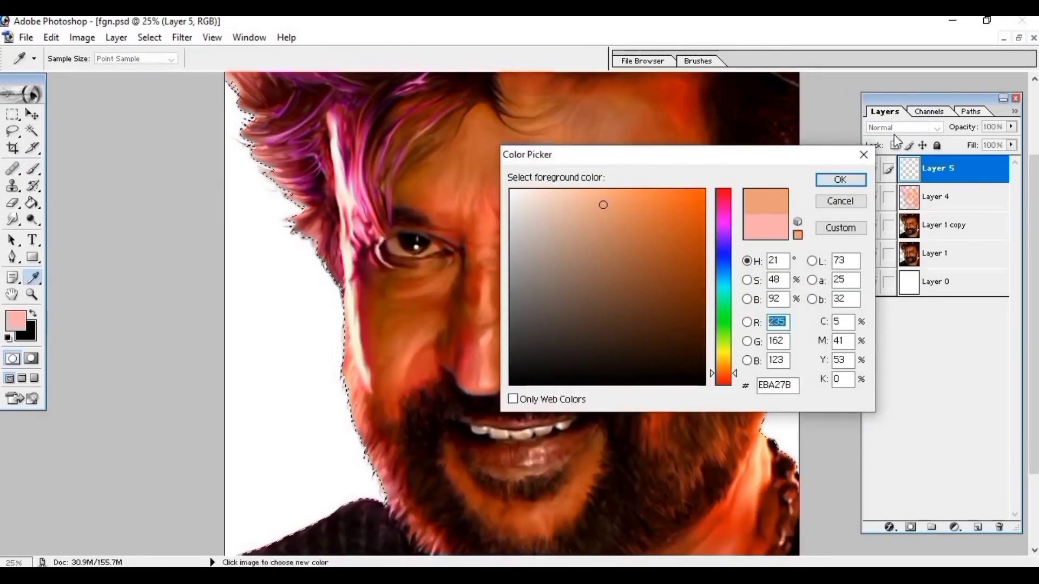
click(624, 195)
click(840, 179)
key(b)
click(909, 127)
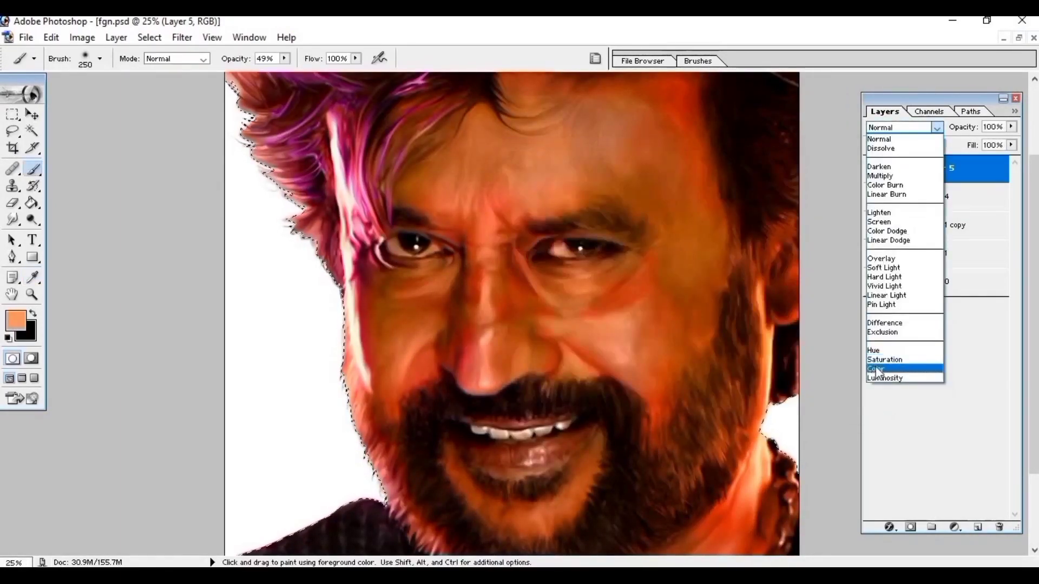
click(877, 369)
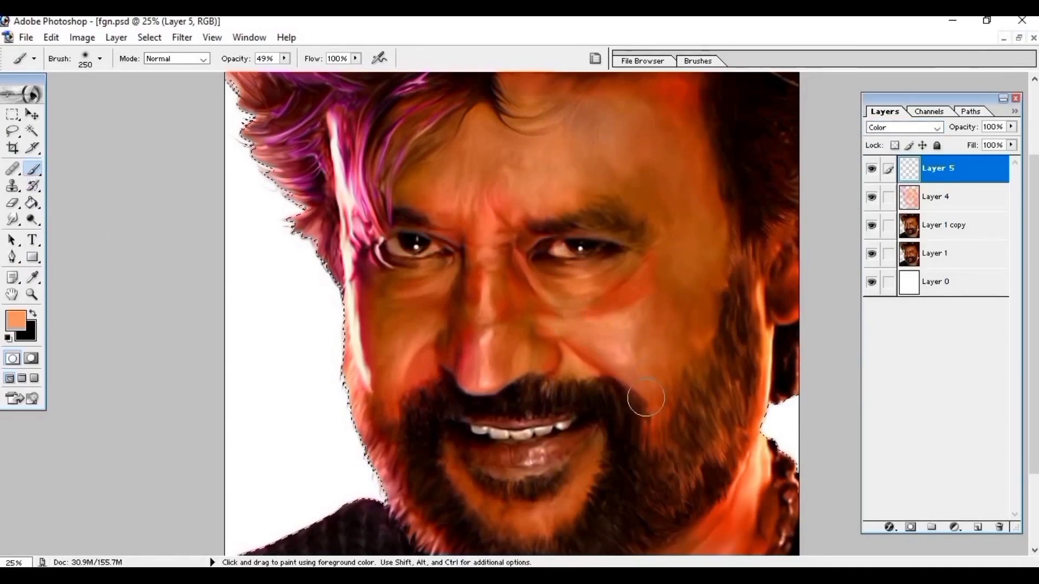
Step: Paint the orange tint across the jaw, hair and right cheek
scroll(733, 336, down, 3)
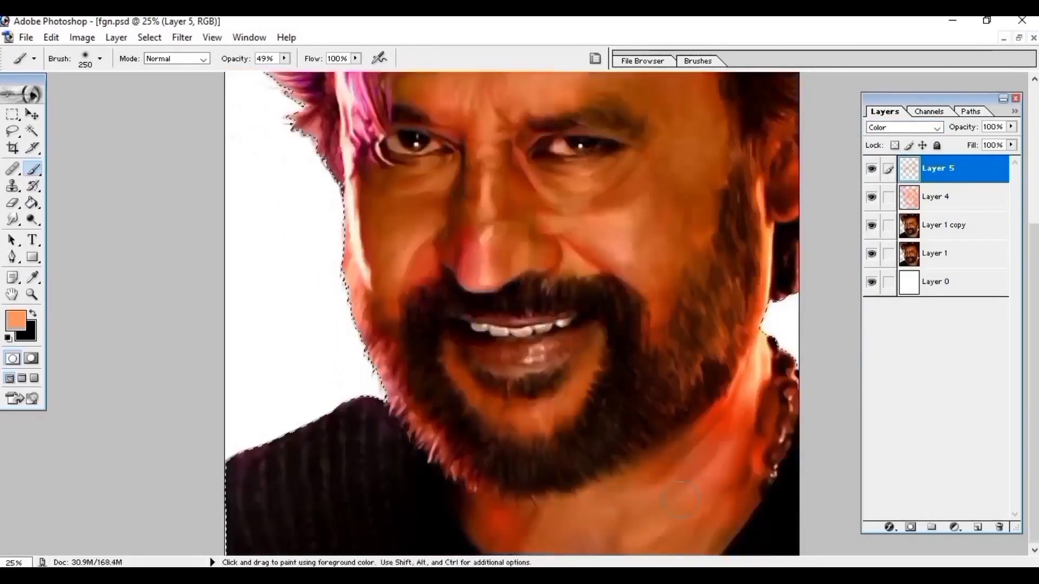
drag(740, 370, 389, 392)
scroll(490, 467, up, 4)
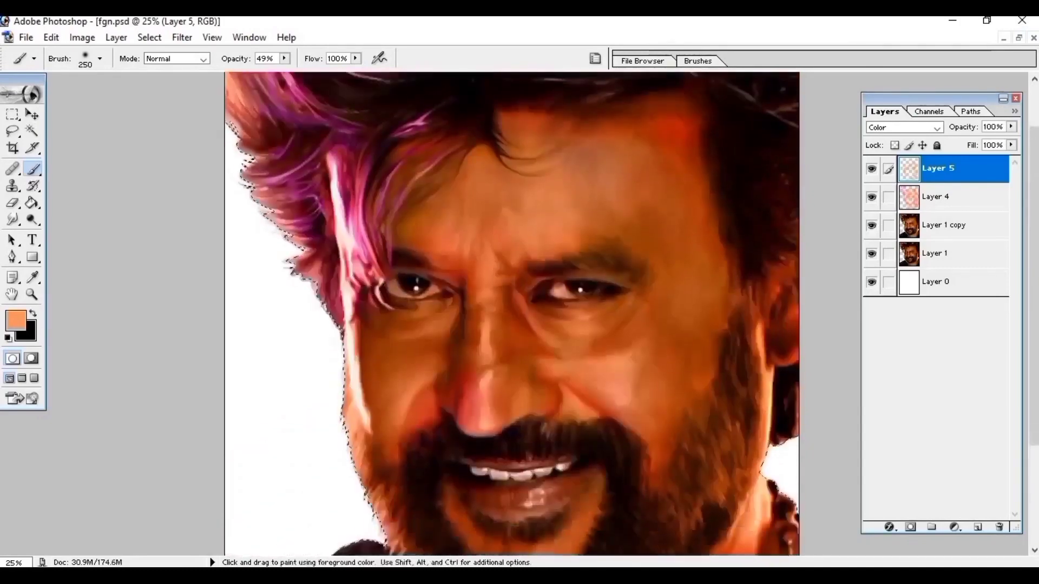
scroll(488, 379, up, 2)
drag(475, 156, 766, 302)
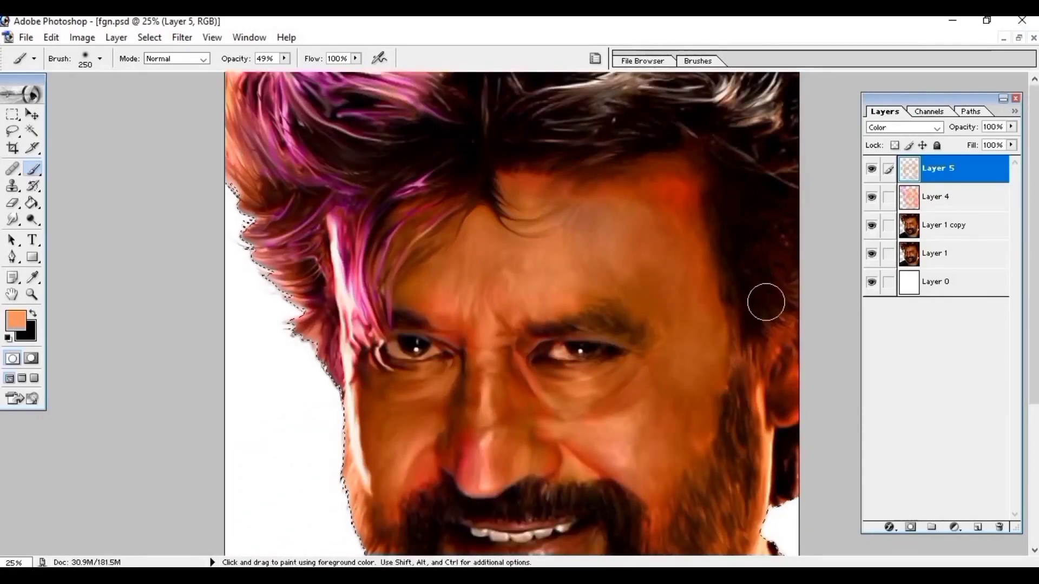
Step: Zoom in and brush a pink tint under the right eye
key(ctrl+plus)
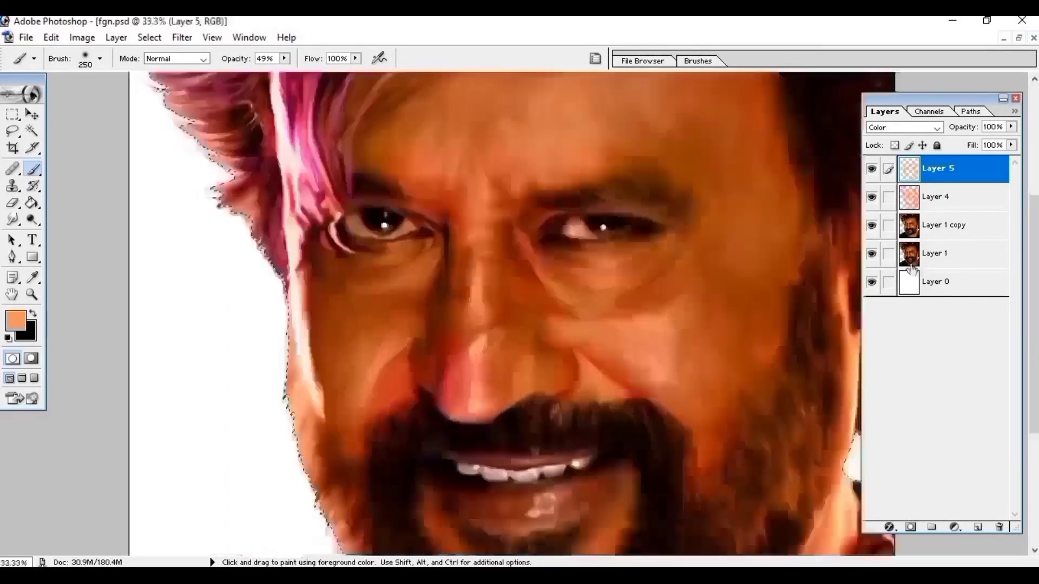
key(v)
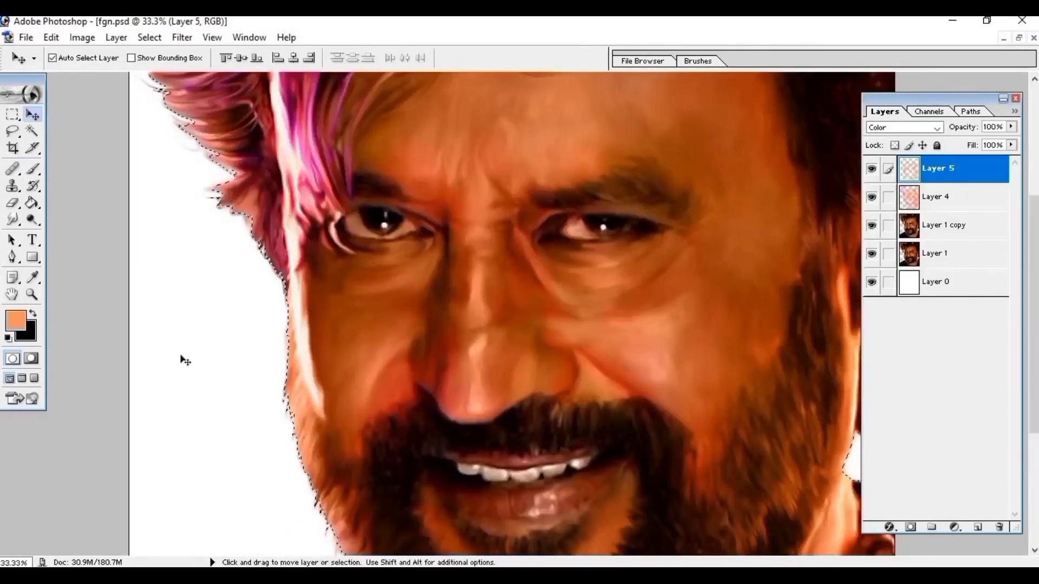
click(16, 320)
click(725, 203)
click(596, 200)
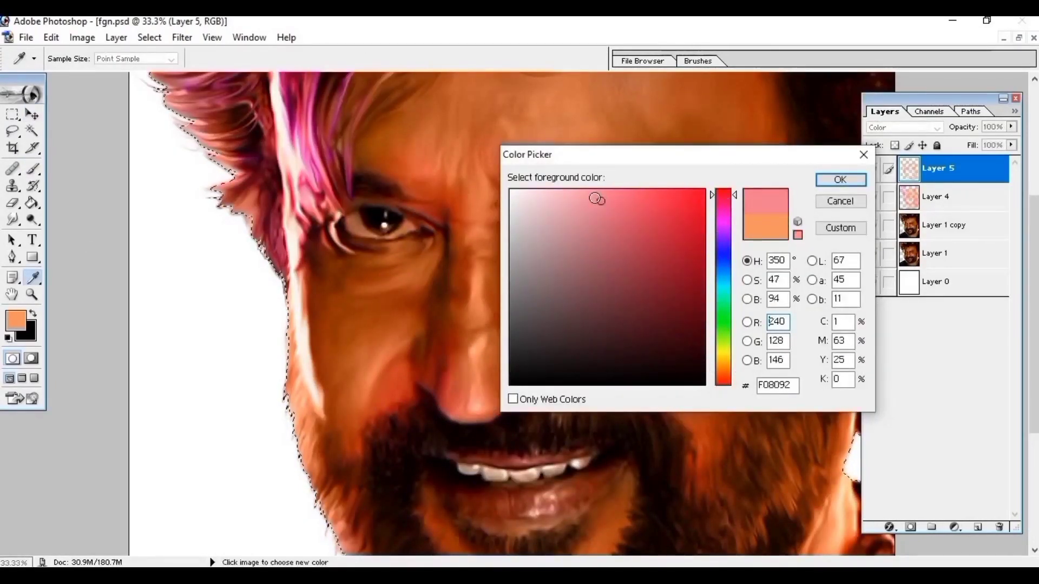
key(Return)
key(b)
drag(533, 255, 576, 265)
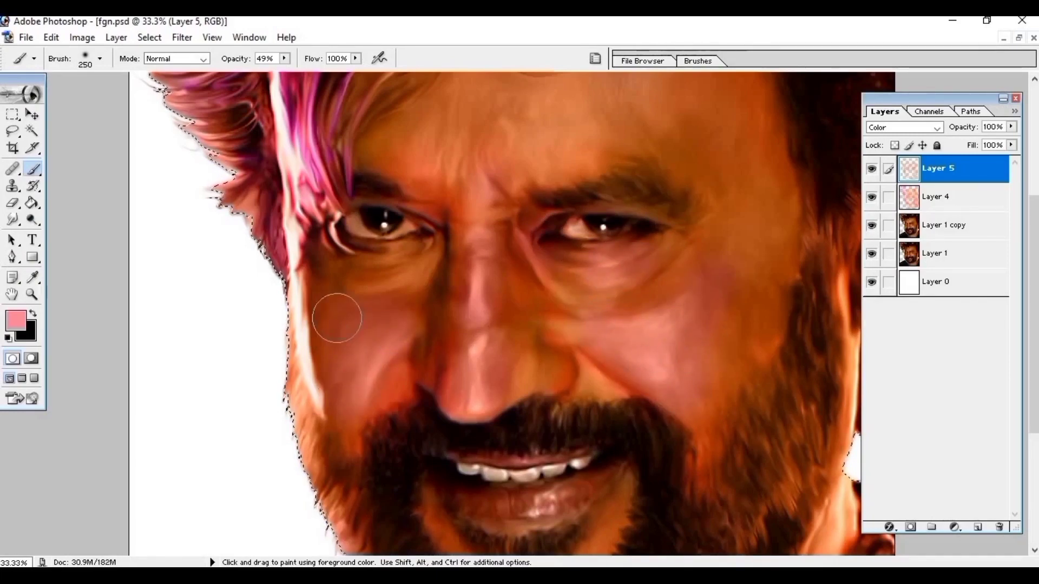
Step: Lower Layer 5's opacity to 51%
scroll(337, 313, up, 3)
drag(1011, 127, 967, 144)
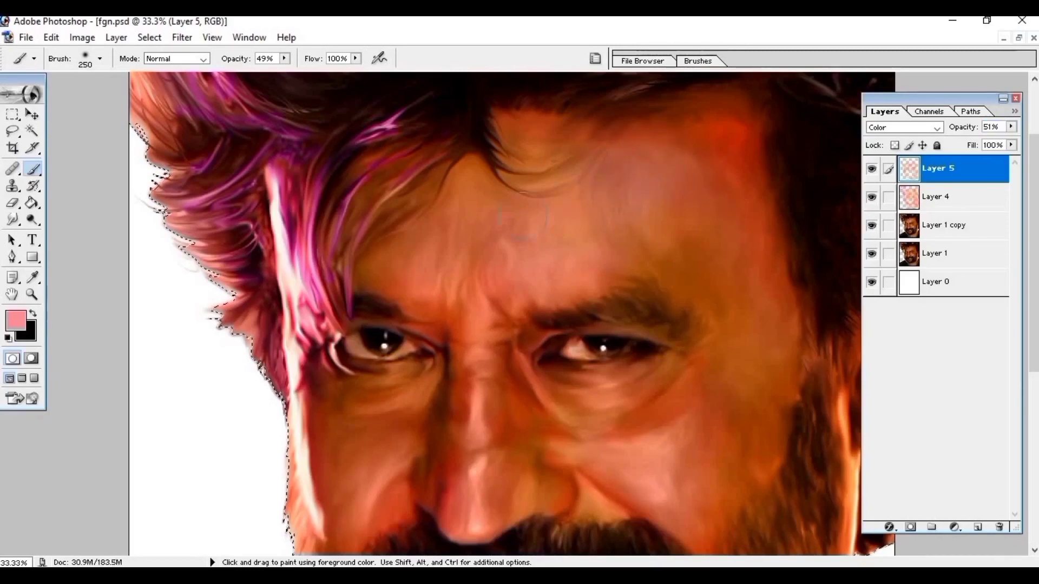
scroll(486, 215, down, 2)
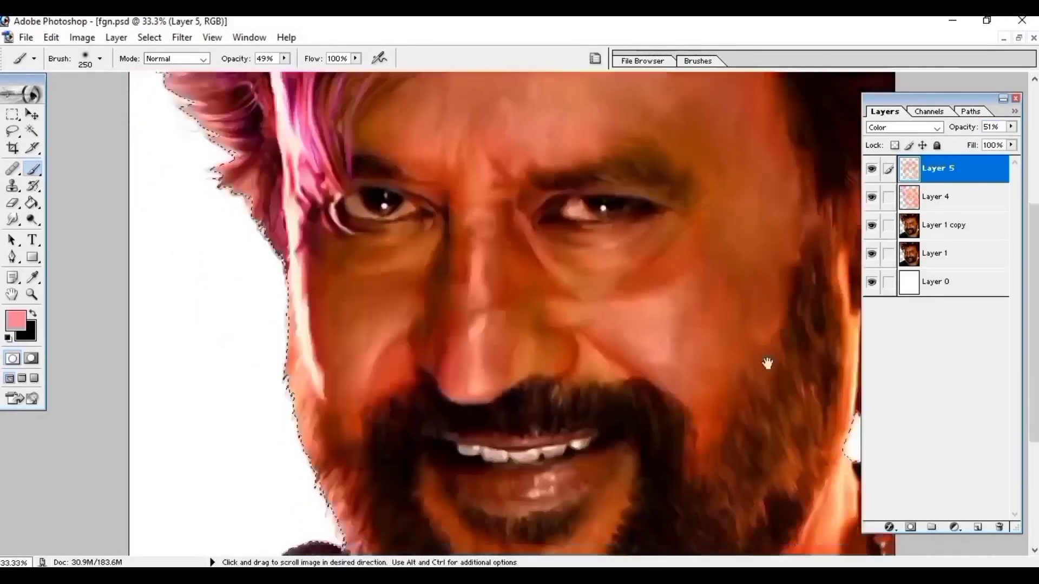
scroll(532, 366, down, 2)
scroll(343, 395, down, 2)
scroll(402, 459, down, 2)
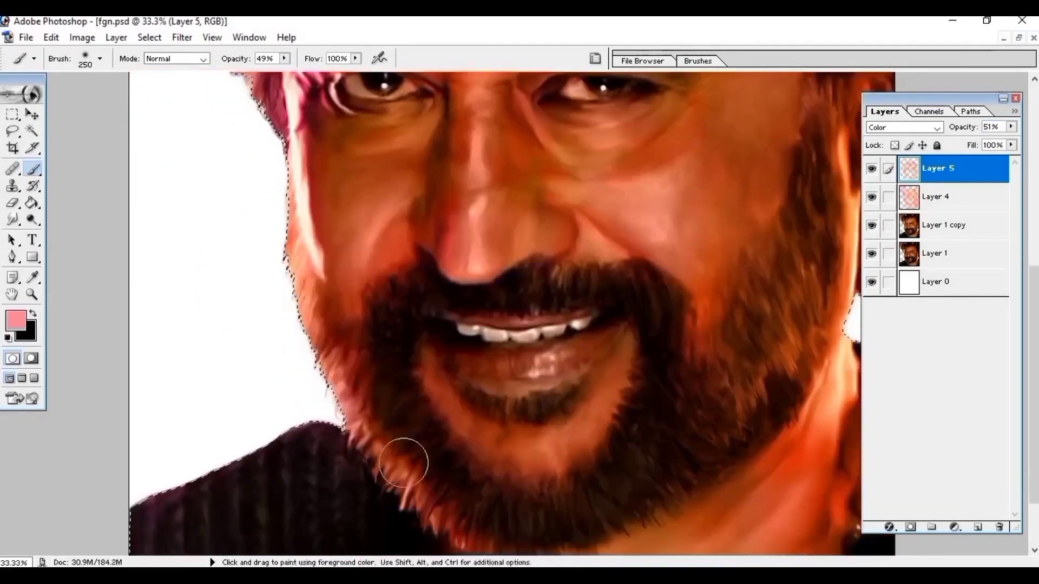
scroll(598, 424, down, 2)
scroll(598, 424, up, 3)
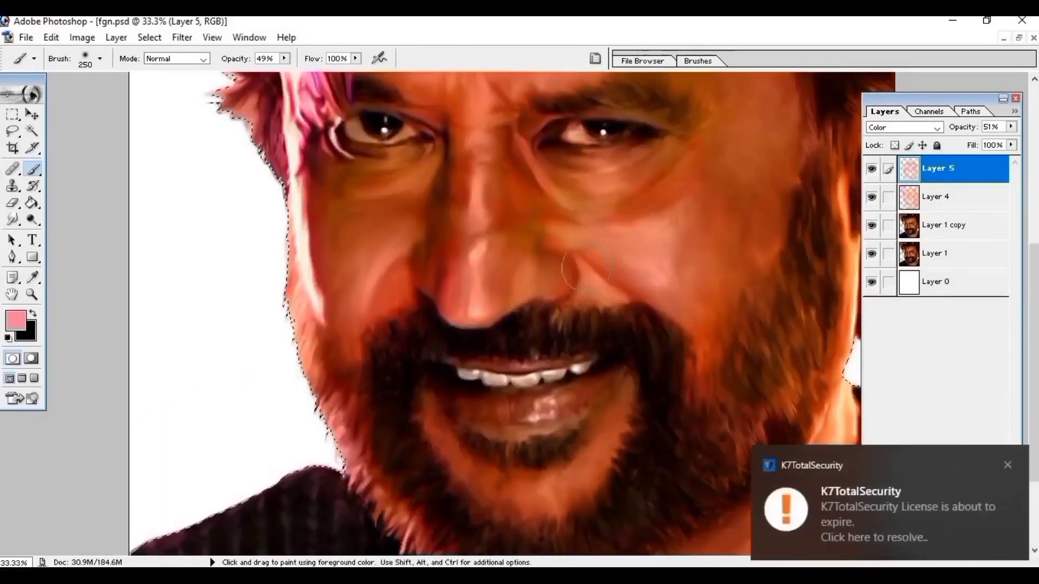
Step: Choose a neutral dark grey foreground colour and add a new Layer 6
click(1006, 464)
click(15, 321)
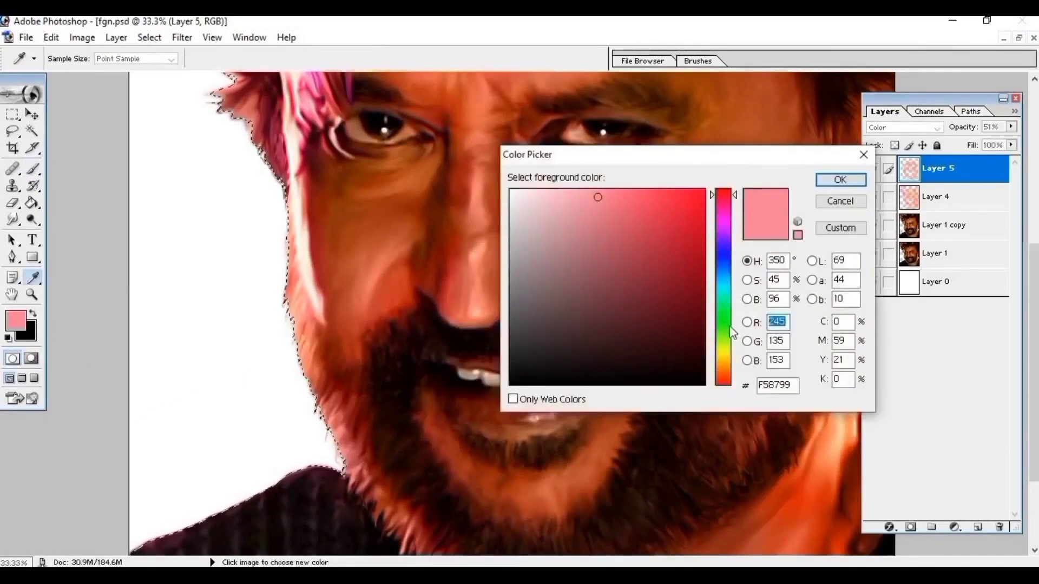
click(640, 331)
click(542, 321)
click(840, 179)
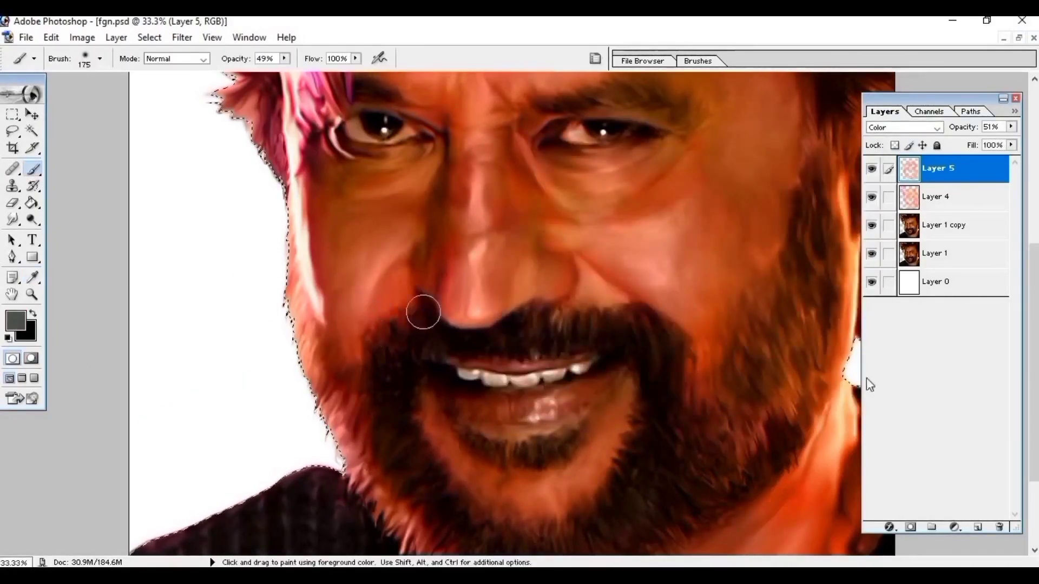
click(978, 528)
Step: Brush grey over the right cheek and set Layer 6 to Color blend mode
drag(671, 317, 687, 419)
click(904, 127)
click(893, 370)
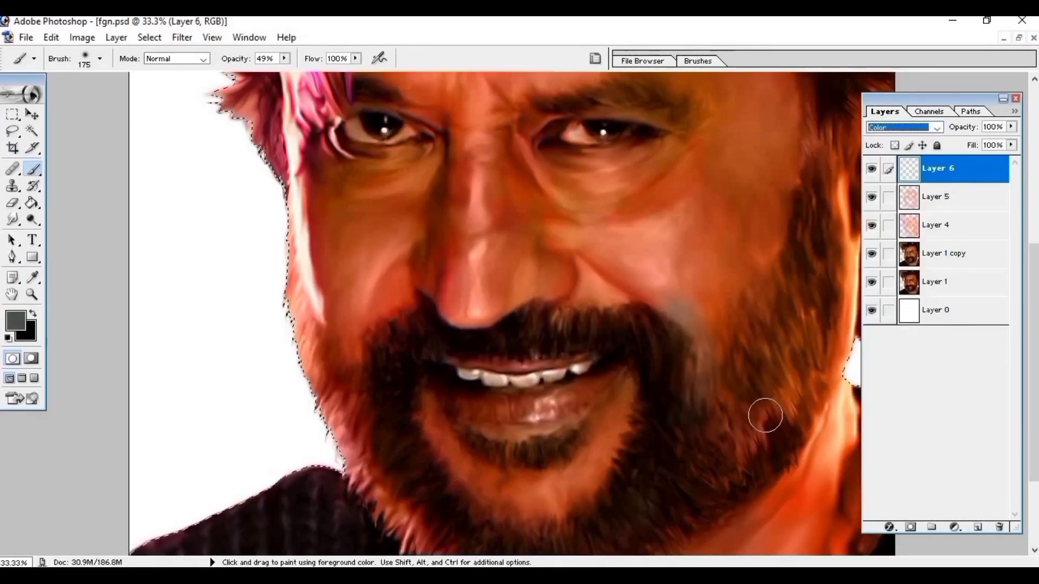
click(904, 127)
click(892, 292)
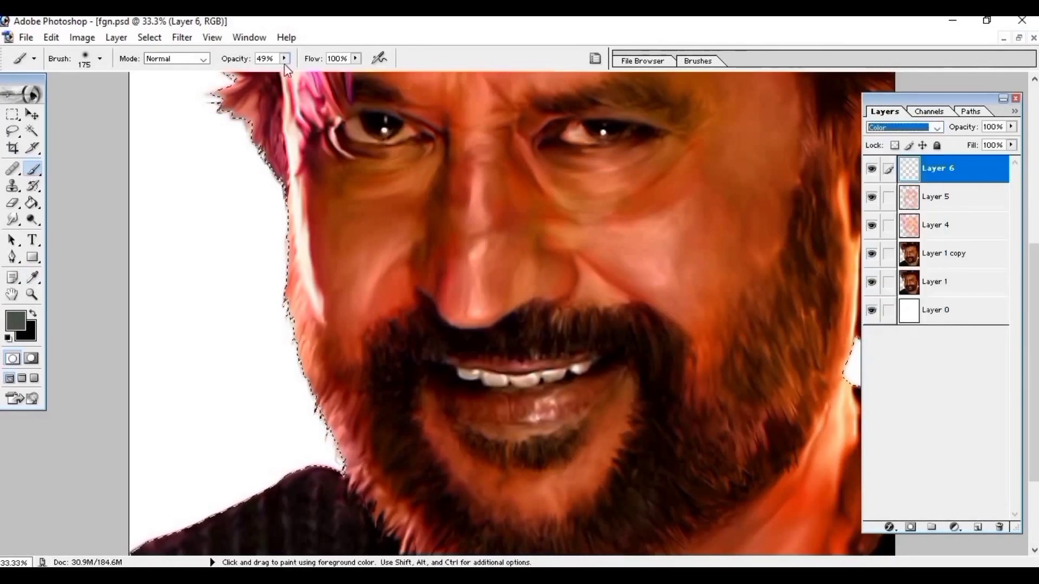
Step: Lower brush opacity to 20% and zoom out and back in to review the face
drag(284, 58, 255, 76)
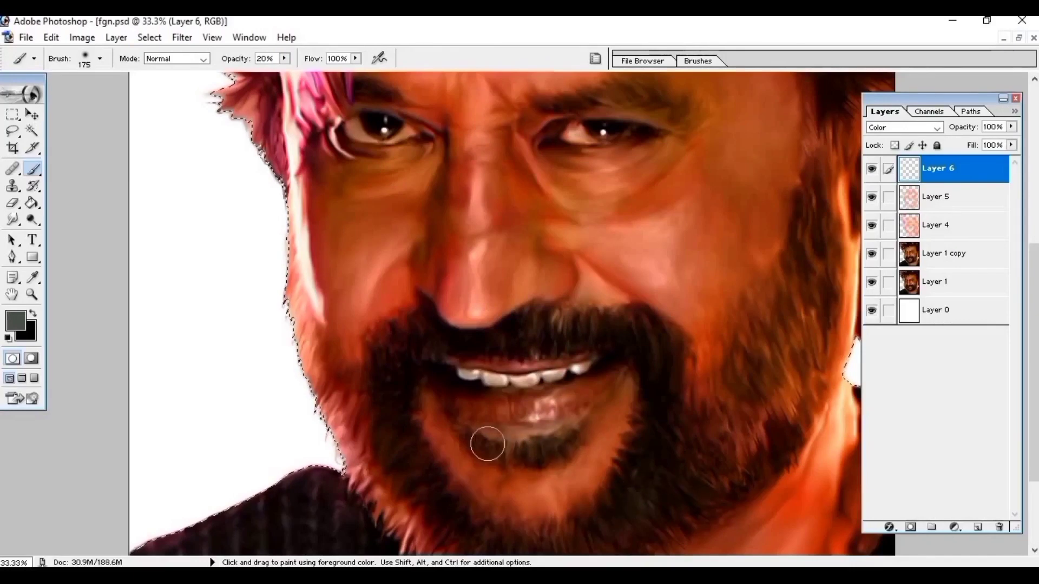
scroll(573, 455, down, 3)
scroll(750, 330, up, 3)
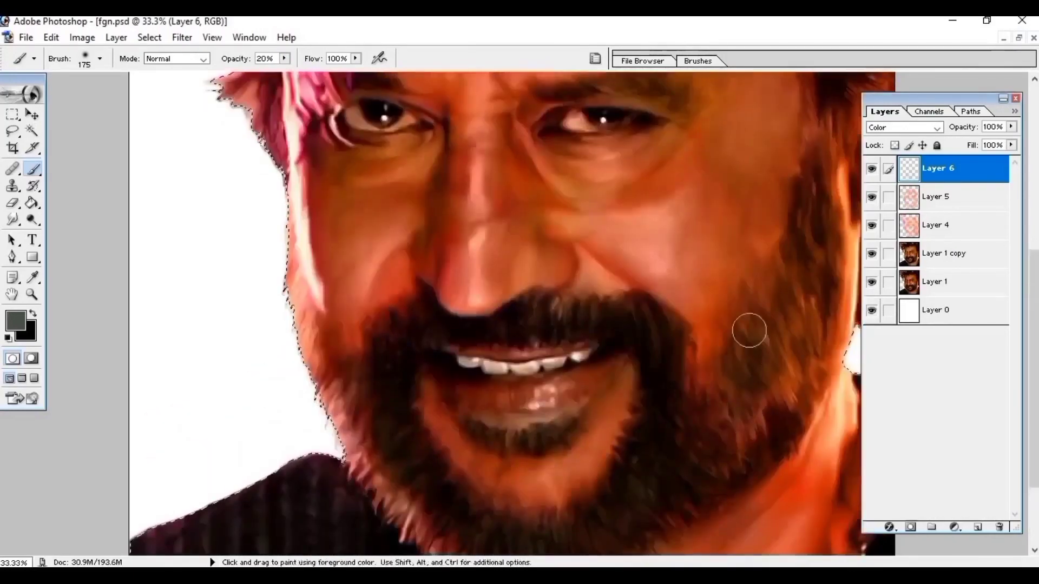
scroll(801, 298, up, 5)
scroll(814, 212, up, 3)
scroll(499, 132, down, 2)
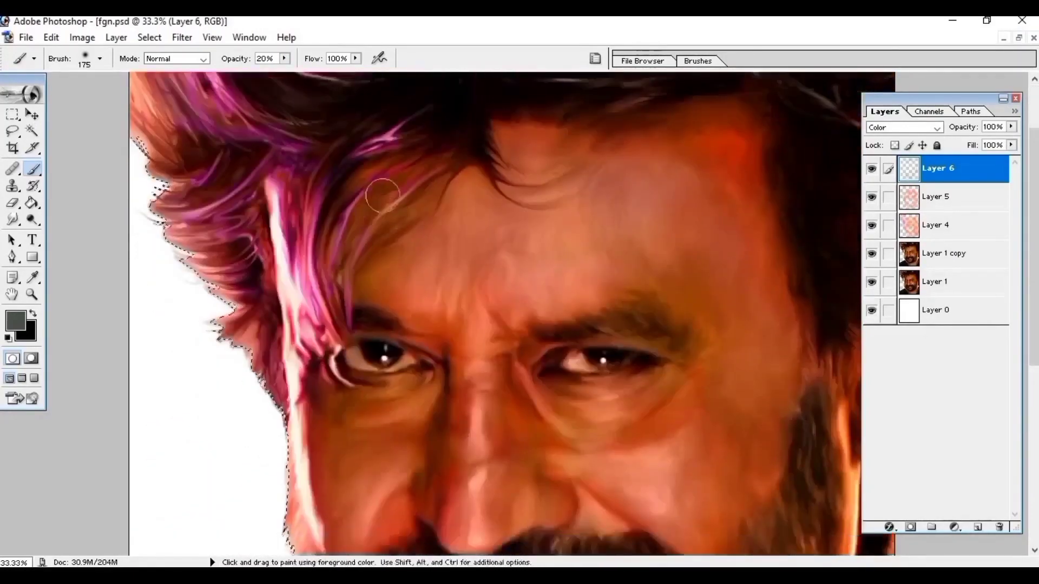
scroll(549, 215, down, 3)
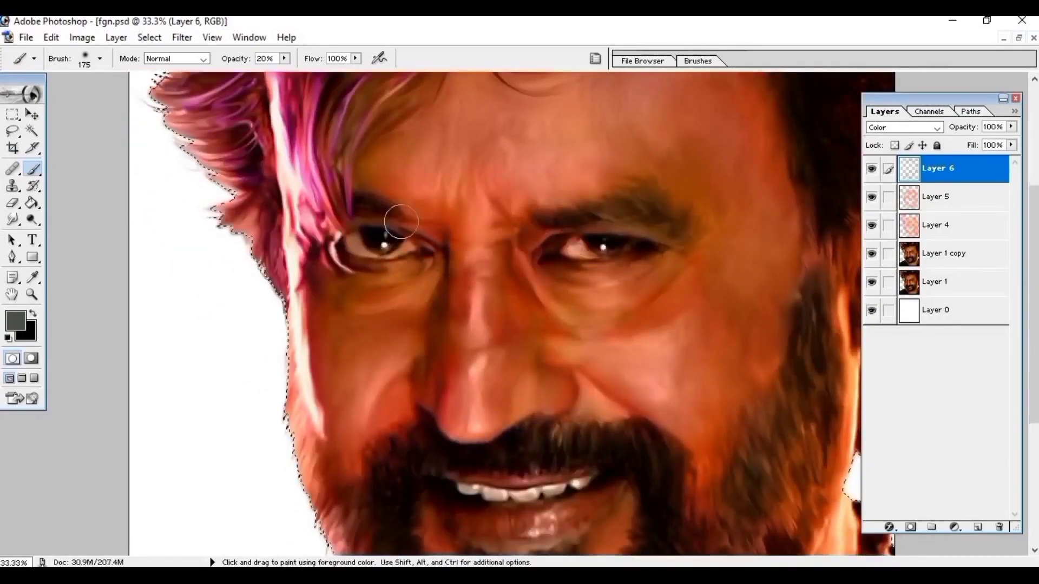
key(ctrl+minus)
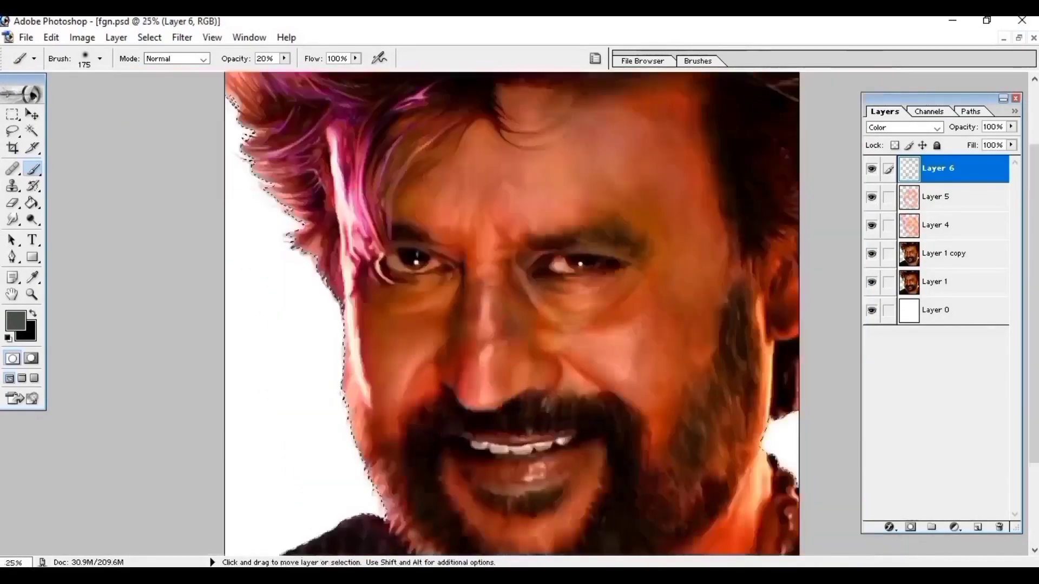
key(ctrl+minus)
key(ctrl+plus)
key(ctrl+plus)
key(v)
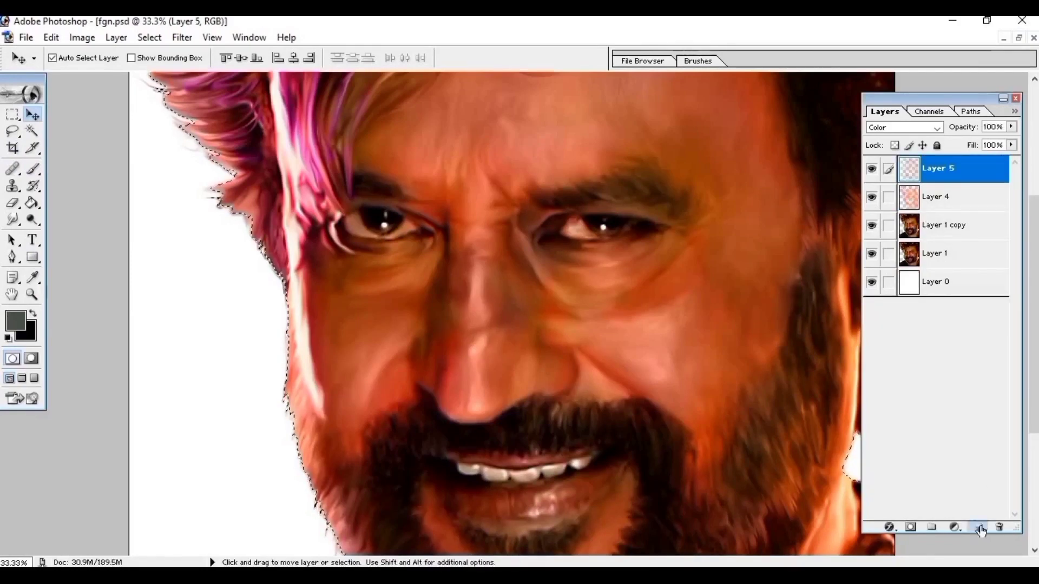
Step: Merge the tint layers with Layer 1 copy into Layer 6 via Ctrl+E, then zoom to 50%
click(16, 321)
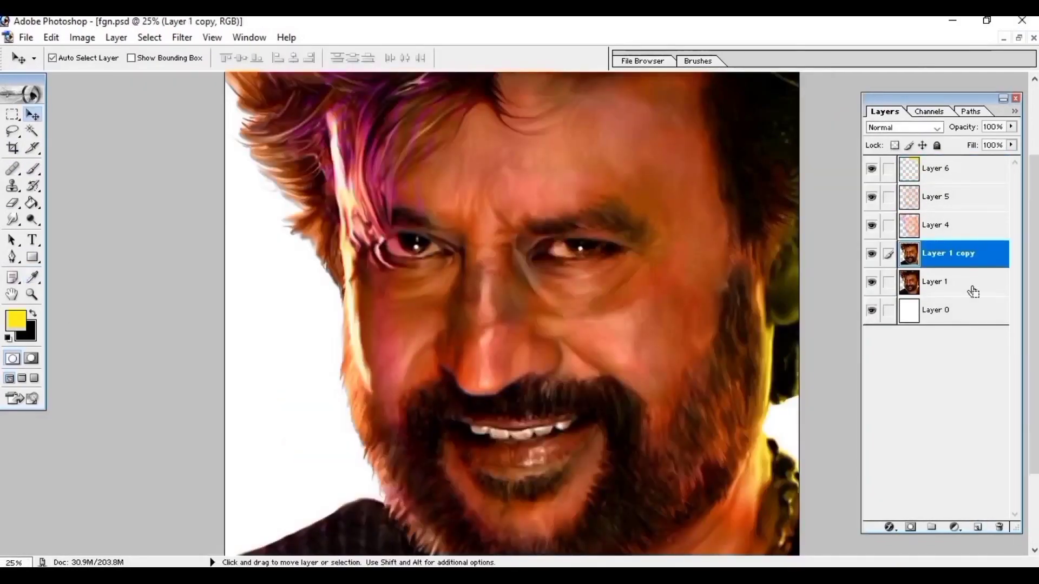
key(ctrl+j)
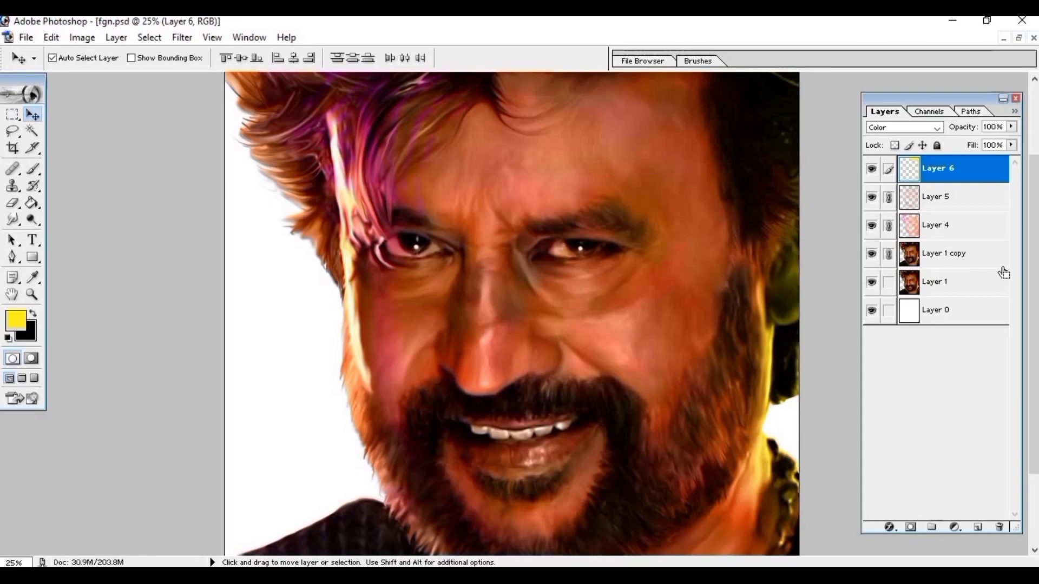
key(ctrl+e)
key(ctrl+plus)
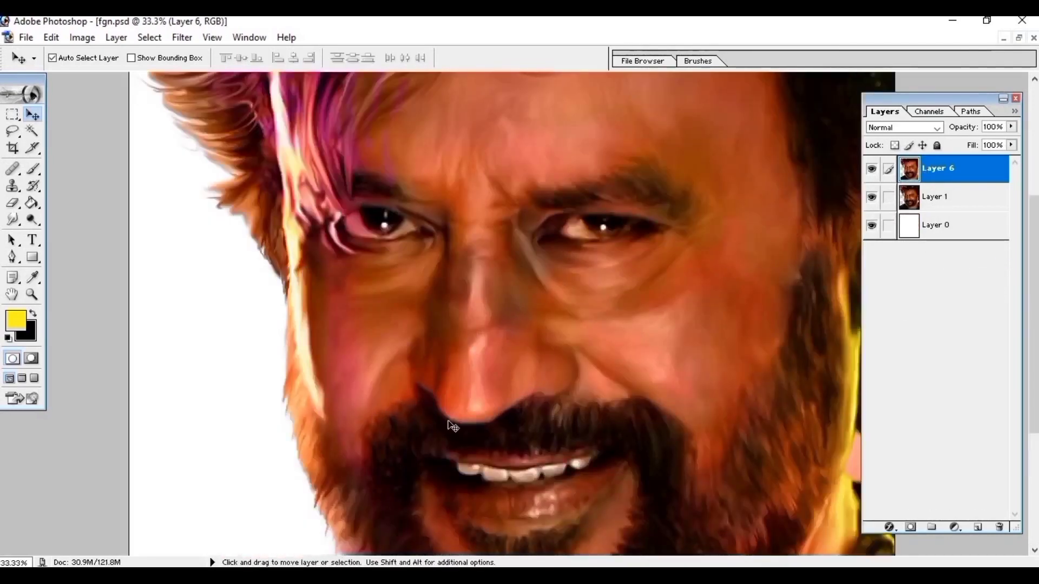
key(ctrl+minus)
key(ctrl+minus)
key(ctrl+plus)
key(ctrl+plus)
key(ctrl+plus)
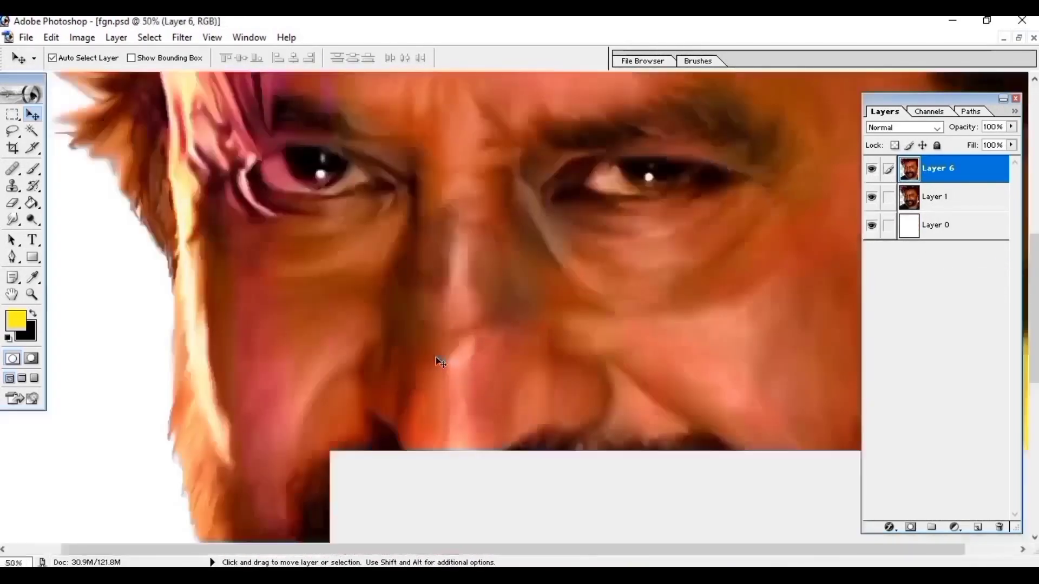
click(11, 219)
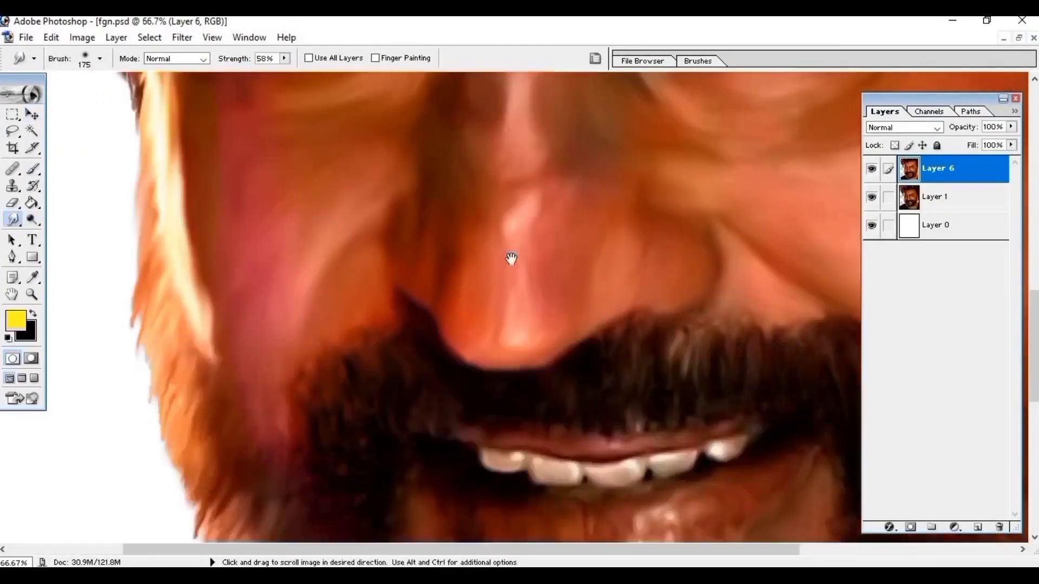
Step: Smudge the pink cheek colour down along the jaw, panning around the lower face
key(ctrl+plus)
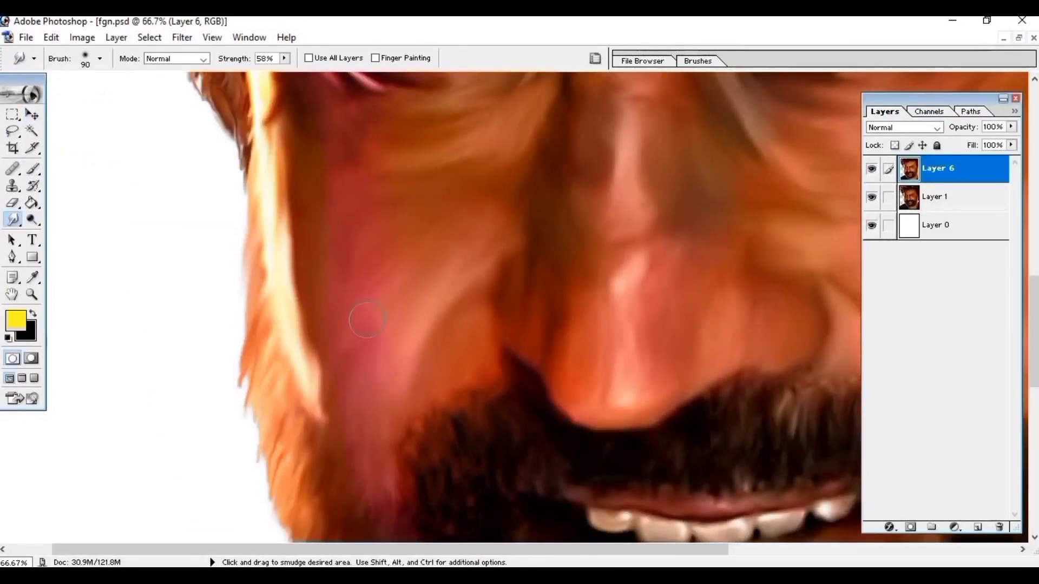
drag(341, 408, 347, 493)
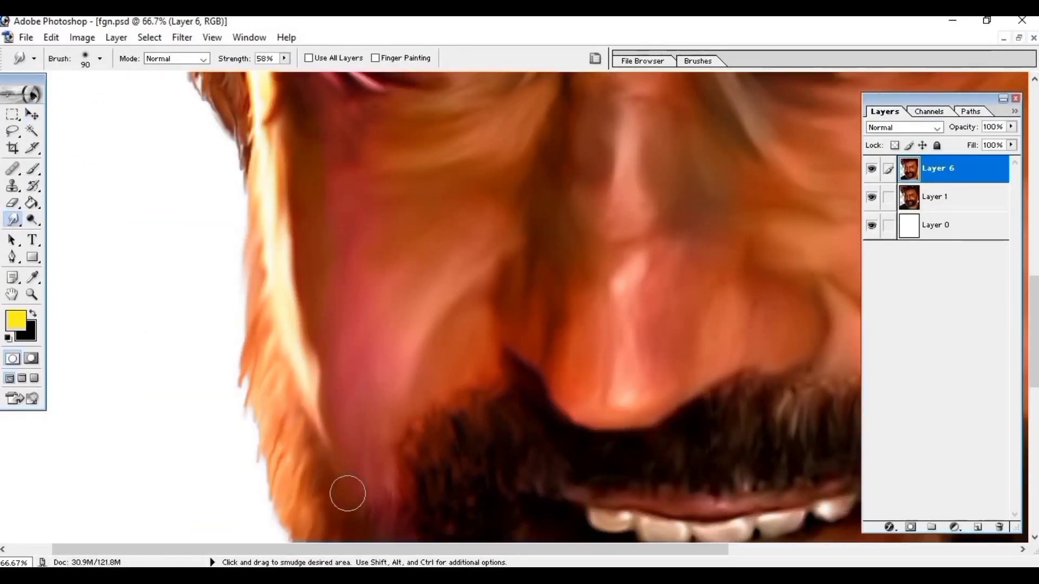
scroll(478, 264, up, 3)
scroll(433, 249, right, 2)
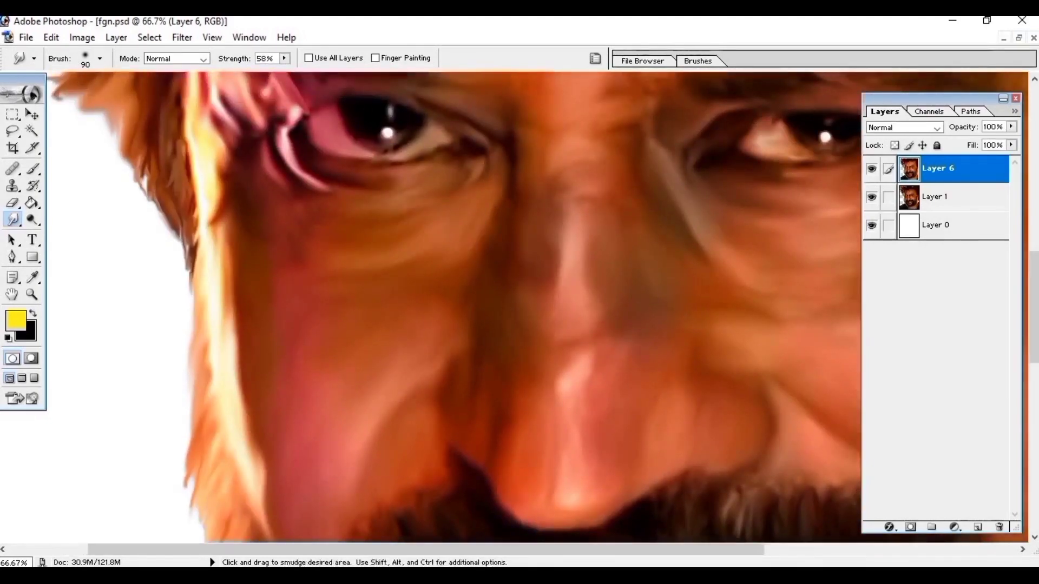
scroll(464, 285, right, 2)
scroll(515, 281, down, 3)
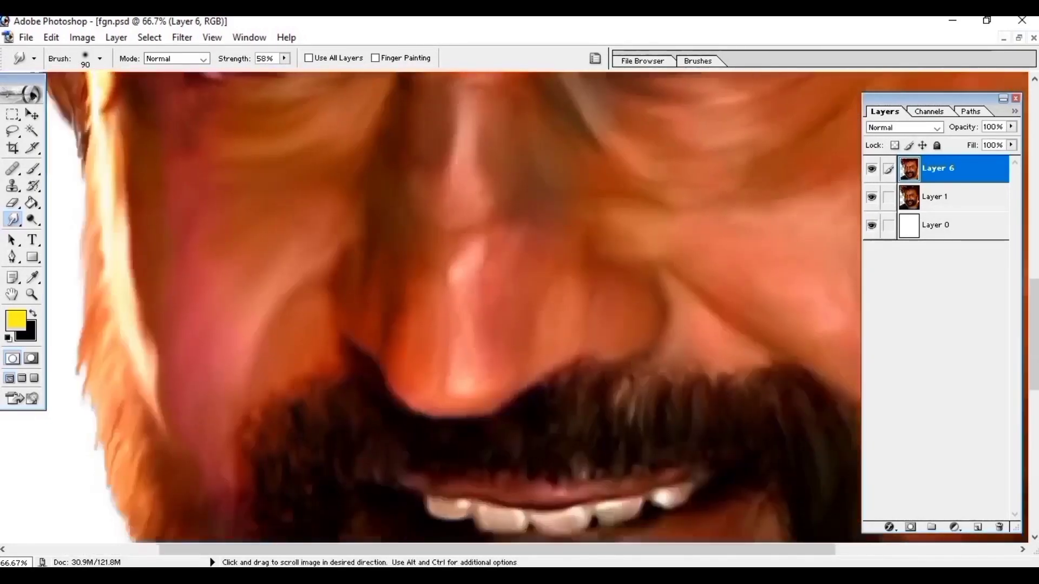
scroll(495, 256, down, 3)
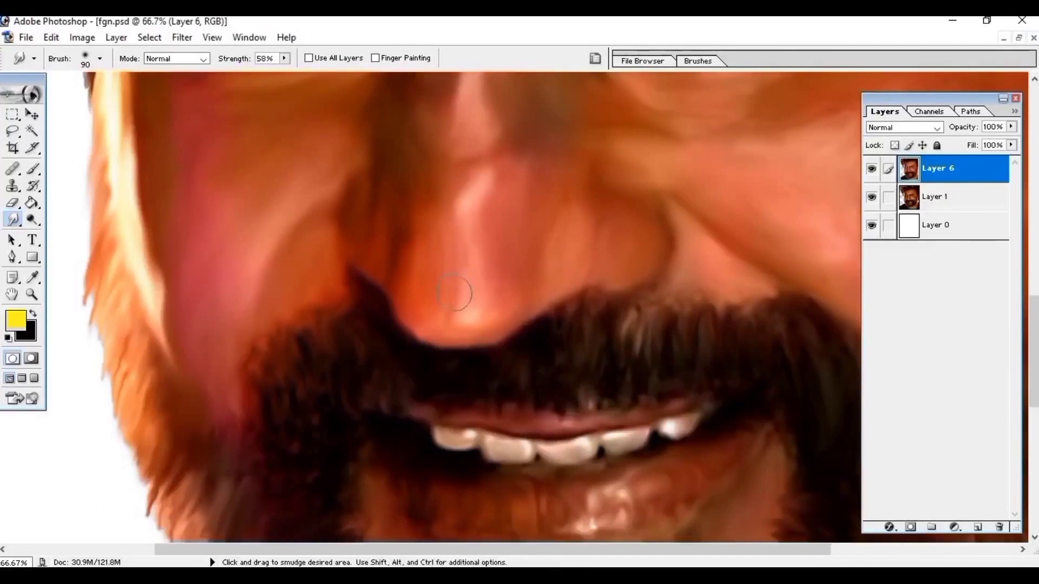
scroll(433, 292, up, 6)
scroll(456, 330, left, 2)
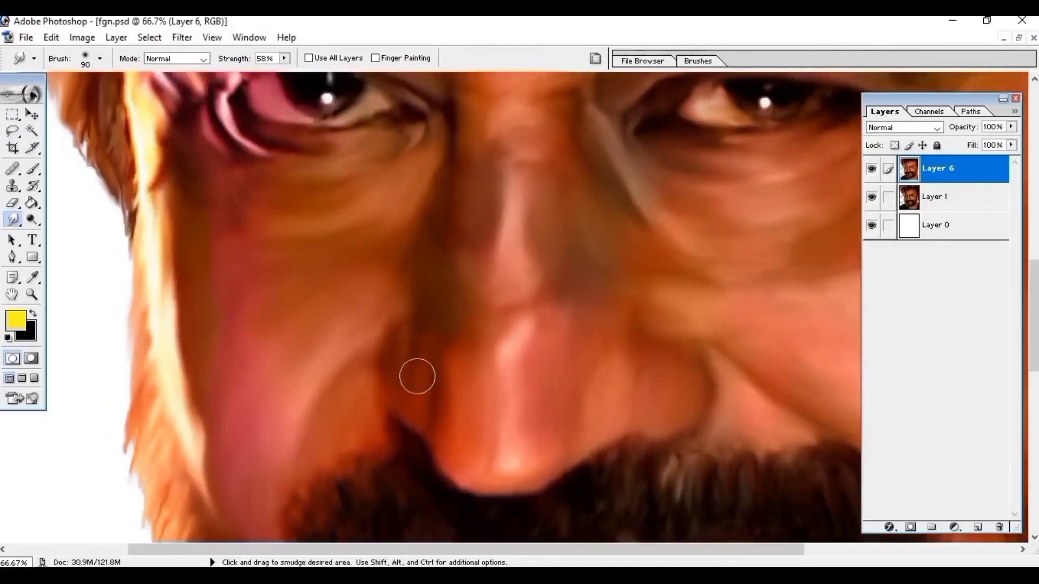
scroll(371, 359, right, 4)
scroll(514, 339, right, 6)
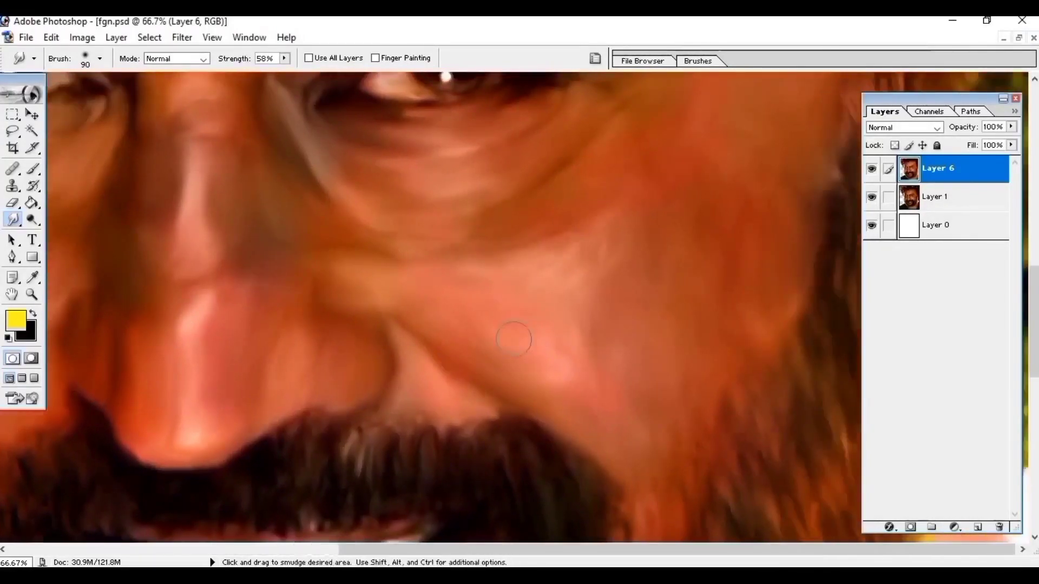
scroll(459, 326, up, 3)
scroll(433, 341, left, 2)
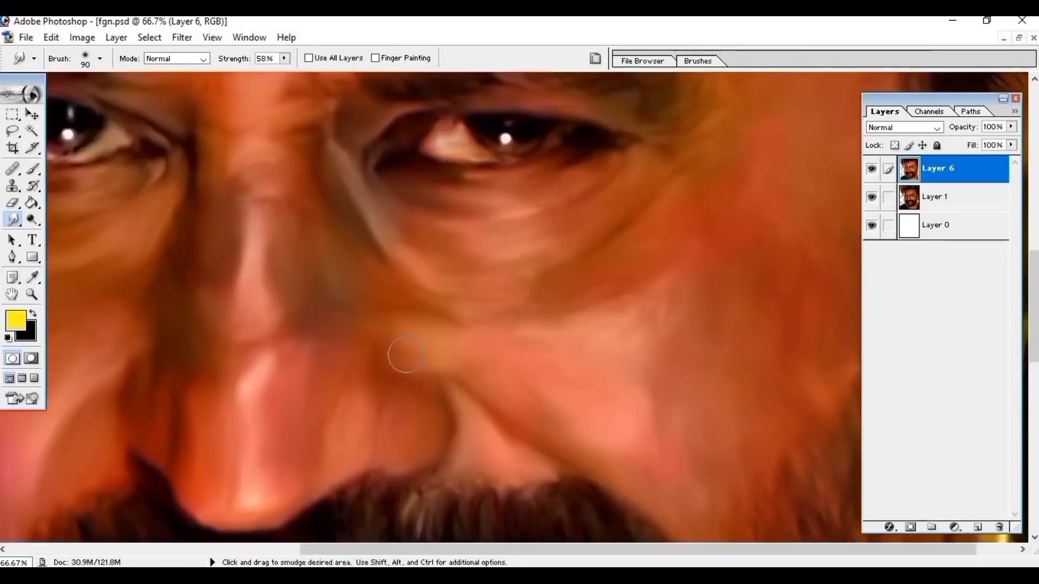
scroll(427, 299, up, 3)
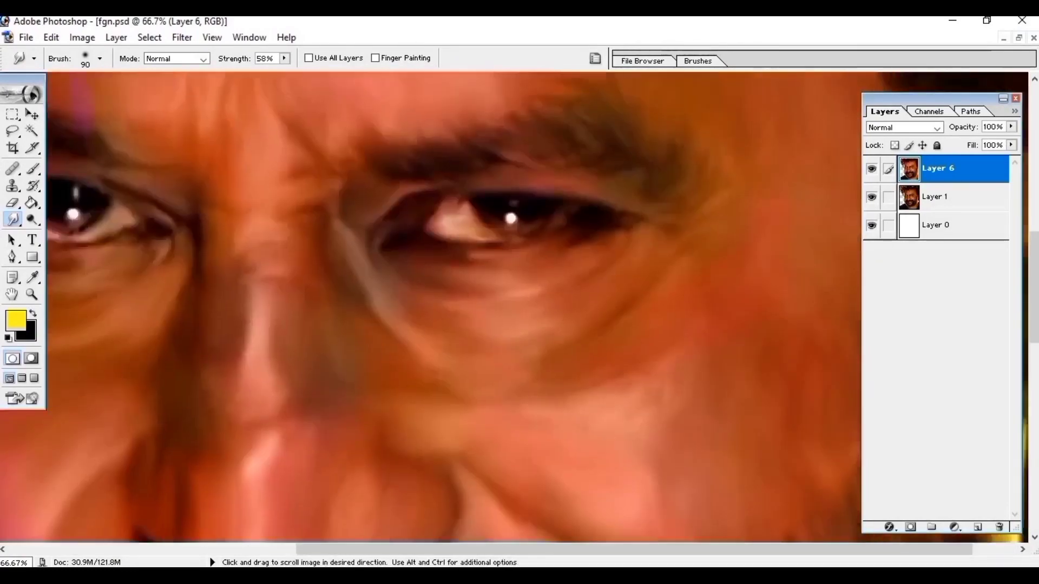
scroll(605, 379, left, 5)
scroll(606, 378, up, 1)
scroll(384, 220, up, 6)
scroll(390, 270, left, 1)
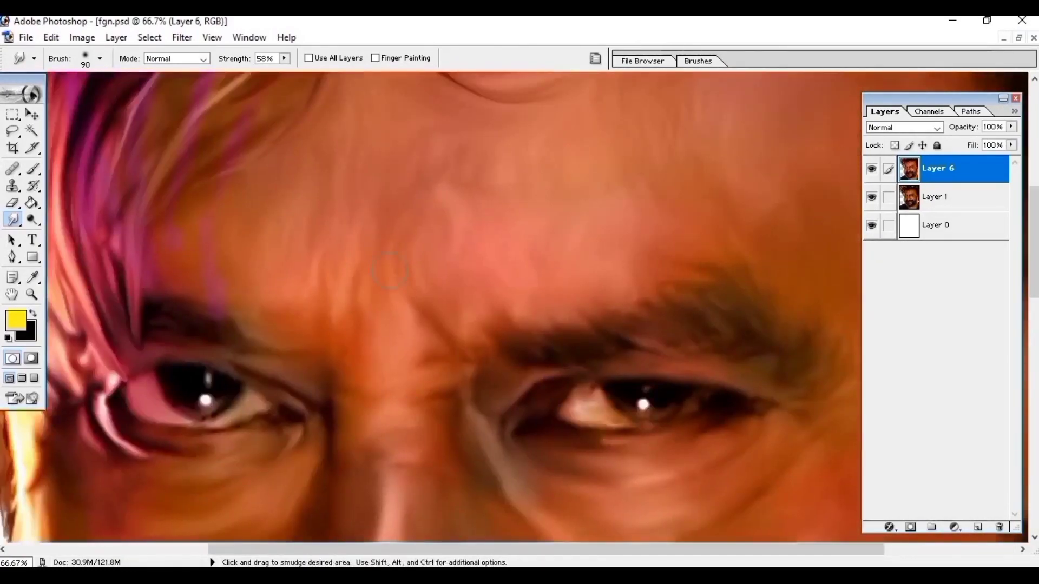
scroll(324, 265, left, 4)
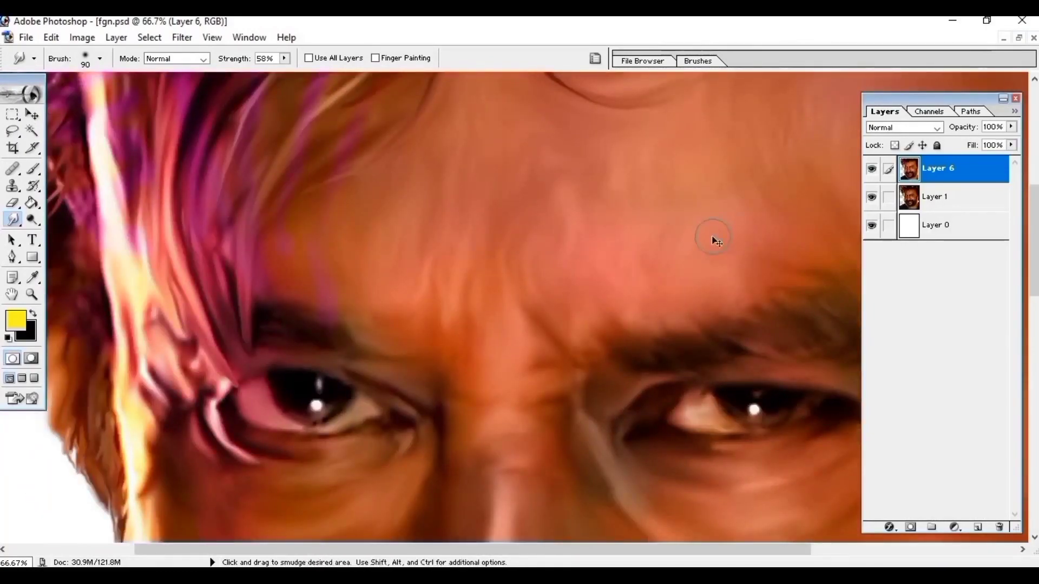
Step: Smudge the hair strands above the forehead and soften the left hair edge
key(ctrl+minus)
key(ctrl+plus)
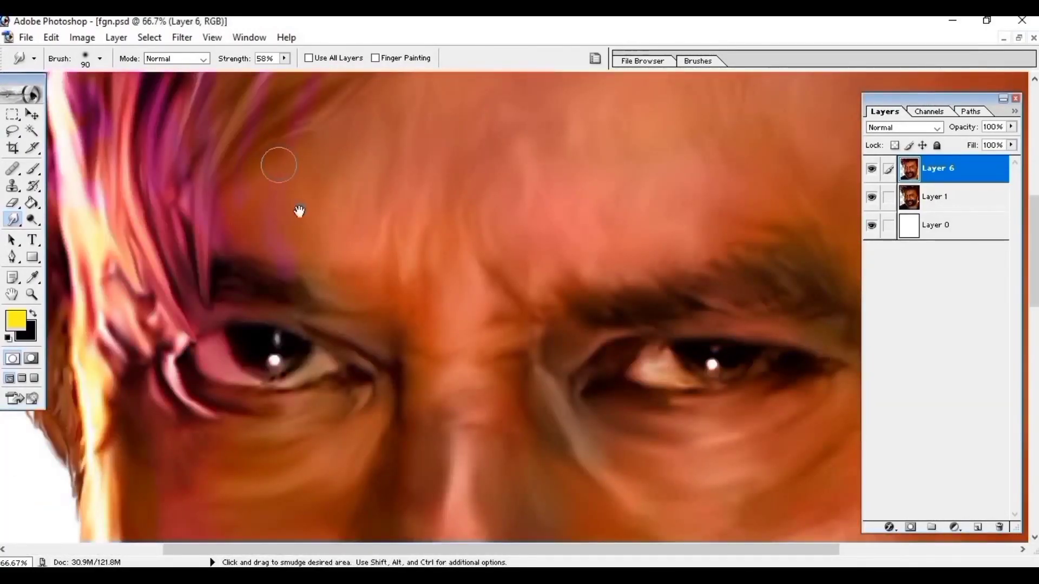
scroll(299, 212, down, 2)
scroll(290, 239, down, 2)
scroll(281, 312, down, 2)
scroll(280, 311, left, 1)
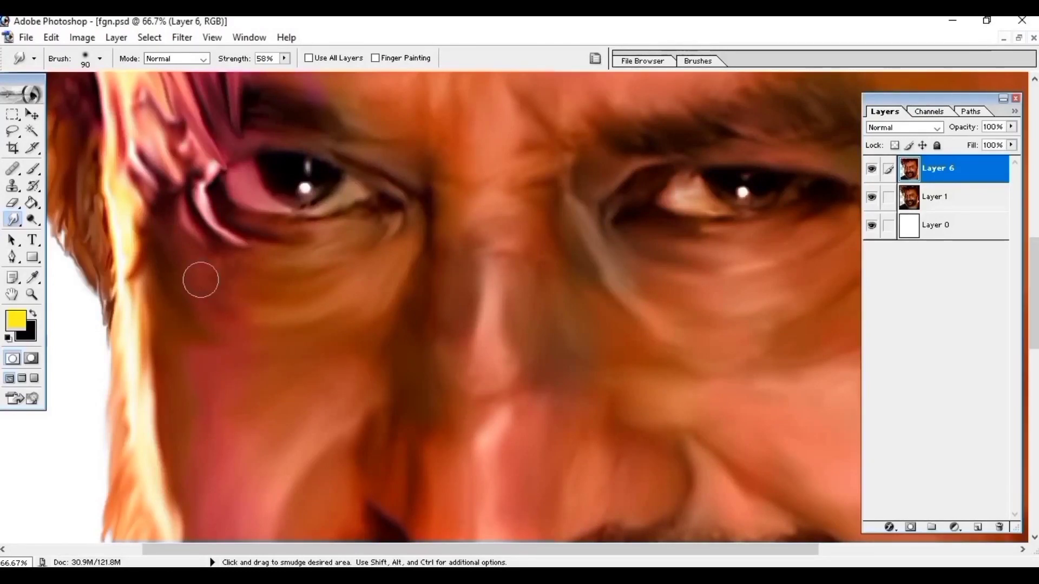
scroll(200, 280, down, 3)
scroll(200, 279, left, 3)
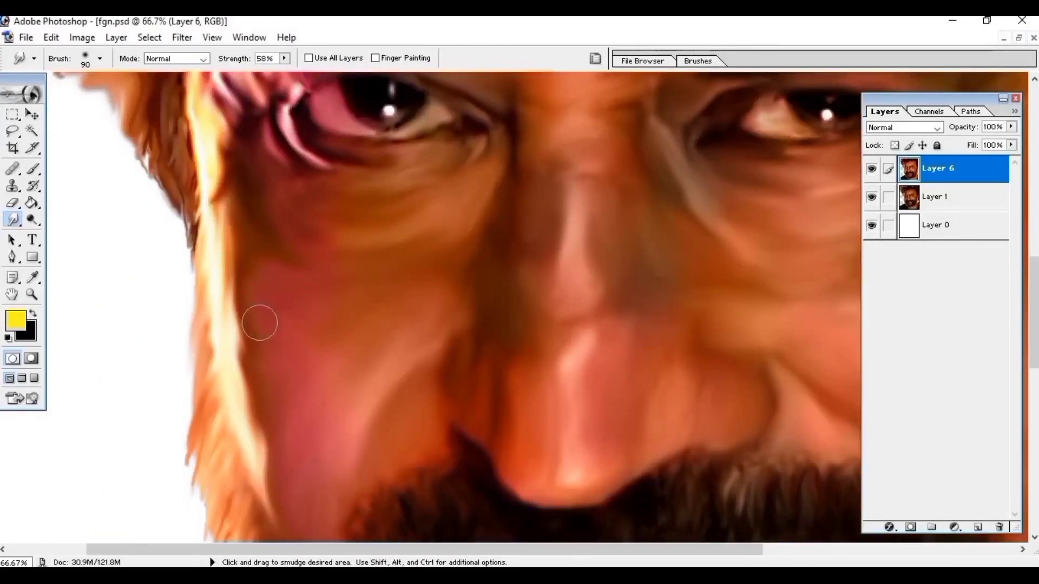
key(ctrl+minus)
key(ctrl+minus)
key(ctrl+plus)
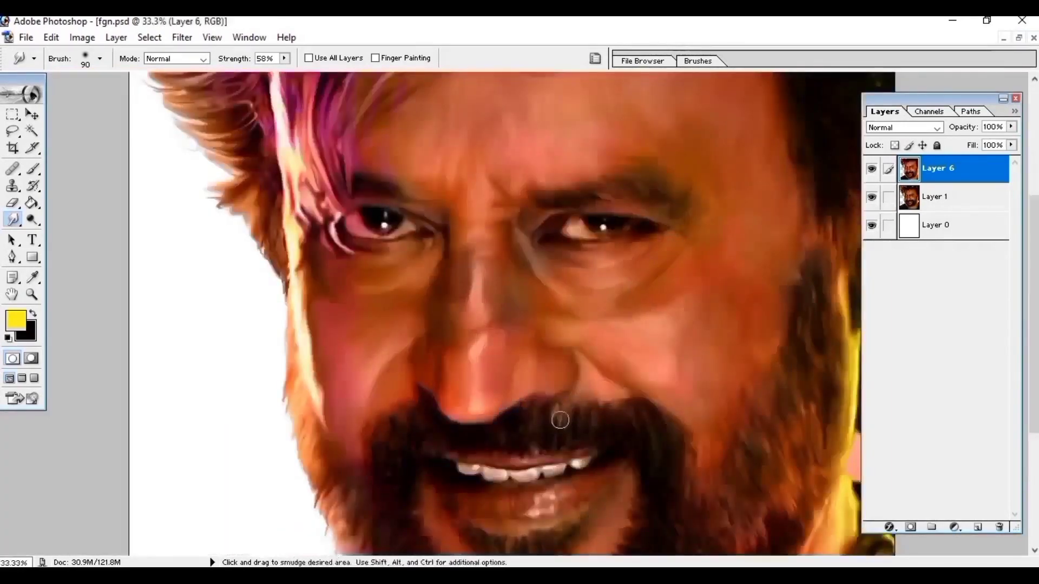
scroll(561, 420, up, 5)
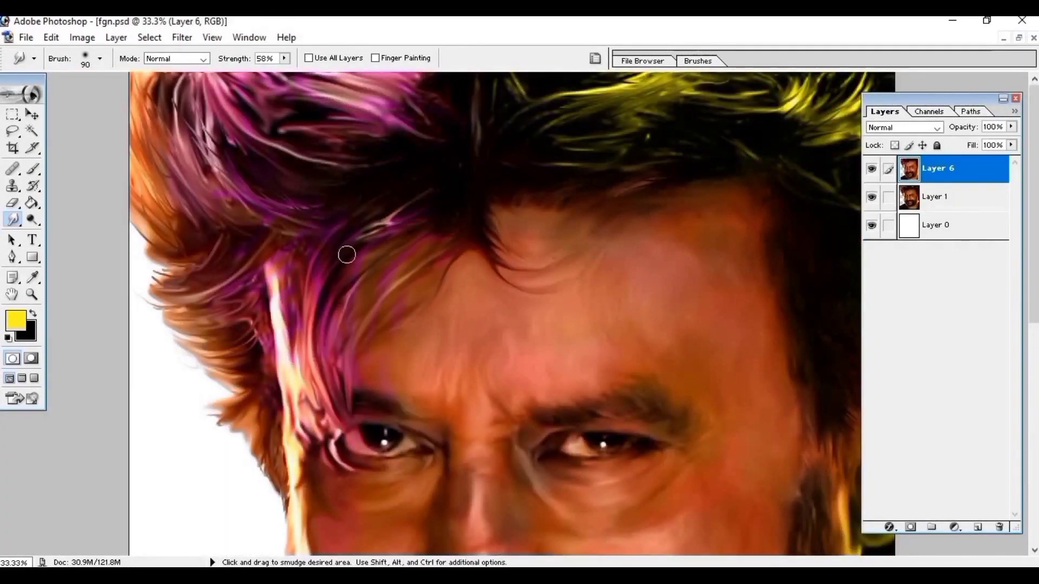
drag(348, 251, 390, 219)
mouse_move(233, 299)
mouse_down()
mouse_move(173, 303)
mouse_move(248, 320)
mouse_up()
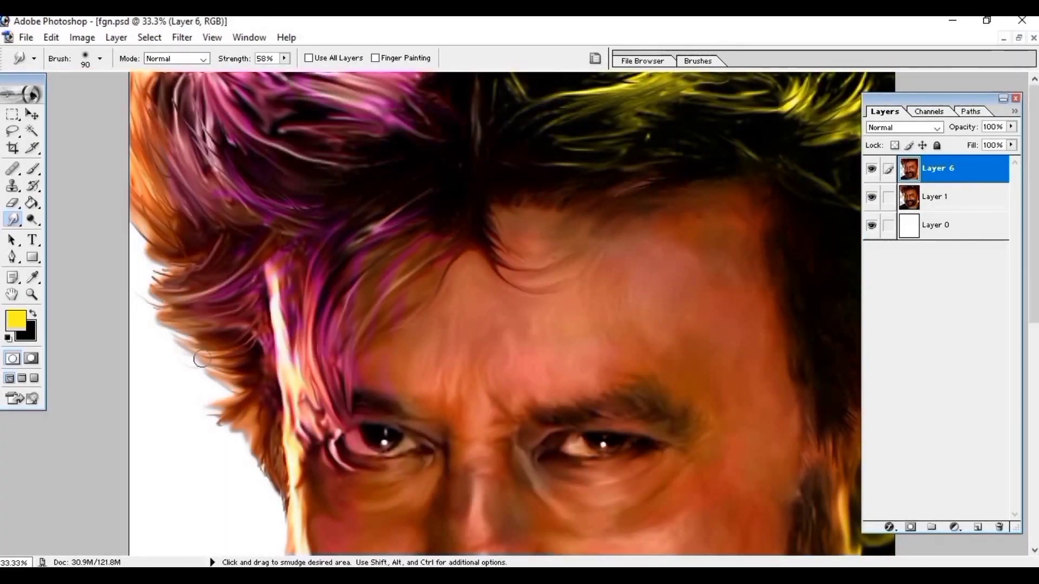
key(ctrl+minus)
key(ctrl+plus)
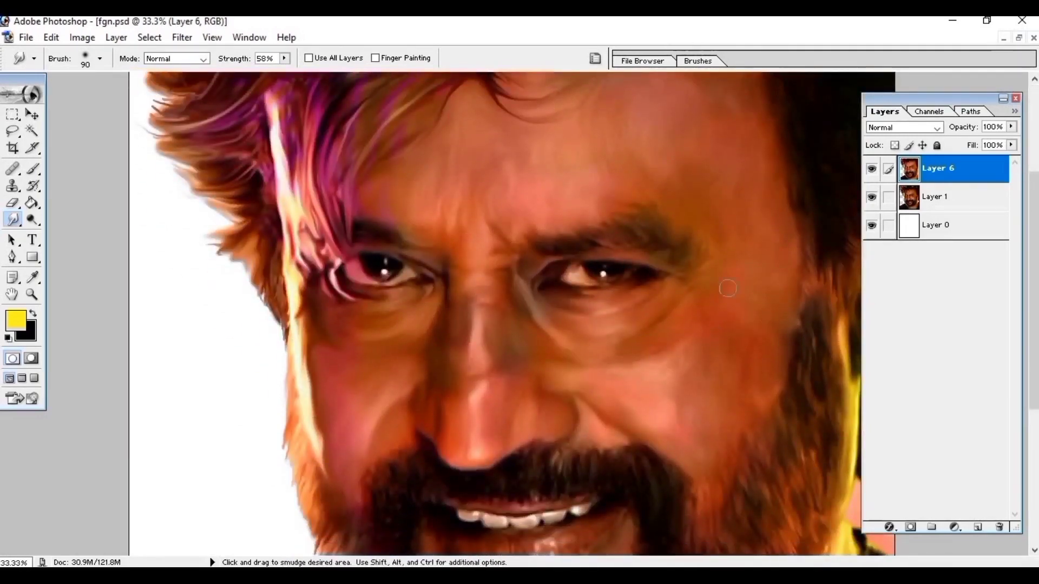
Step: Zoom out to view the whole portrait and bring up Hue/Saturation
scroll(763, 315, down, 5)
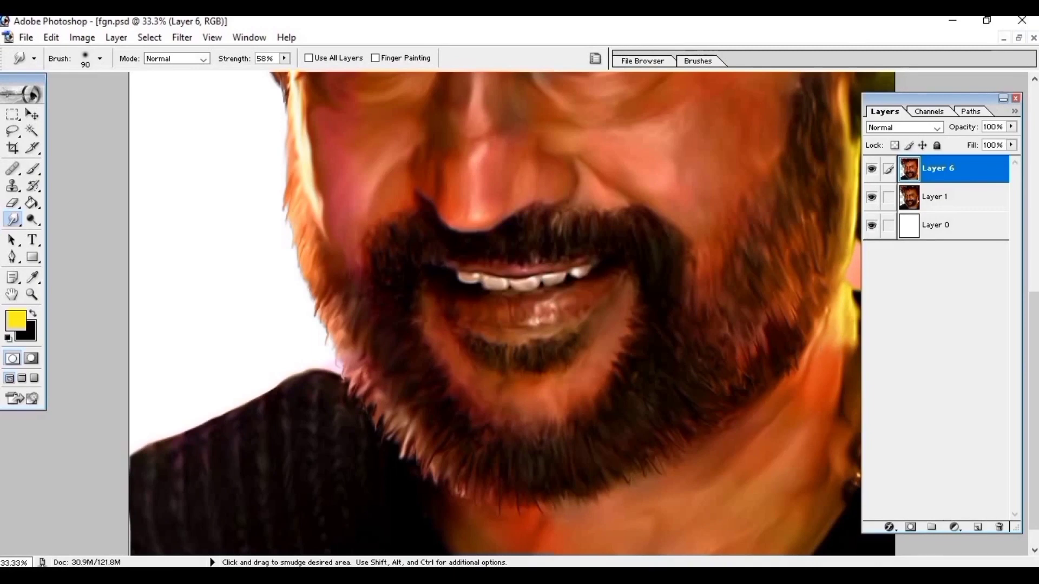
key(ctrl+minus)
key(ctrl+minus)
key(ctrl+plus)
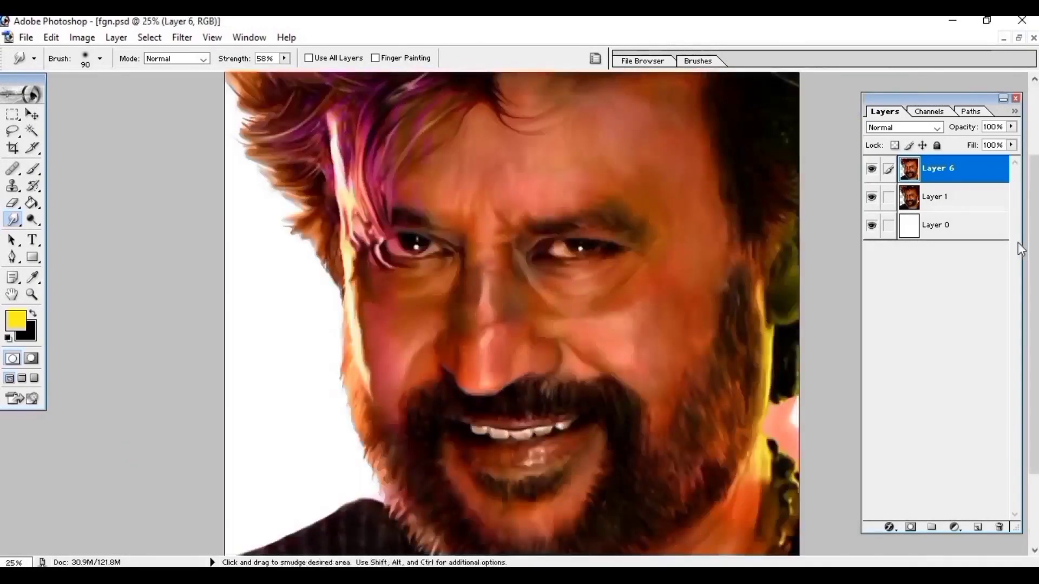
key(ctrl+minus)
key(ctrl+u)
Step: Raise Master saturation to +39 and desaturate Reds to -34, Yellows to -33 and Greens
drag(508, 109, 920, 103)
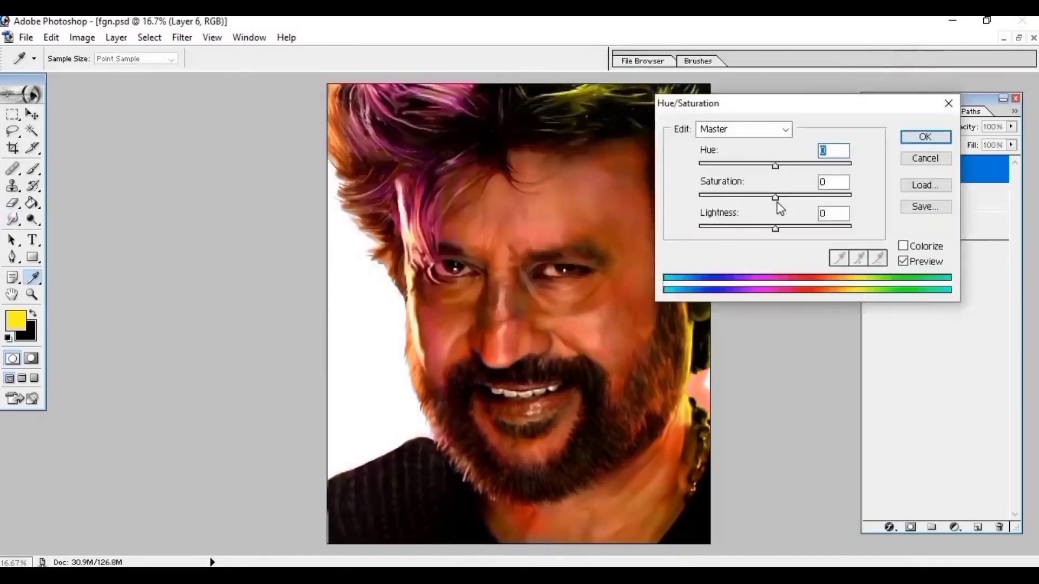
mouse_move(778, 201)
mouse_down()
mouse_move(805, 200)
mouse_move(733, 199)
mouse_up()
click(744, 128)
click(715, 155)
click(744, 129)
click(757, 169)
click(744, 128)
click(747, 182)
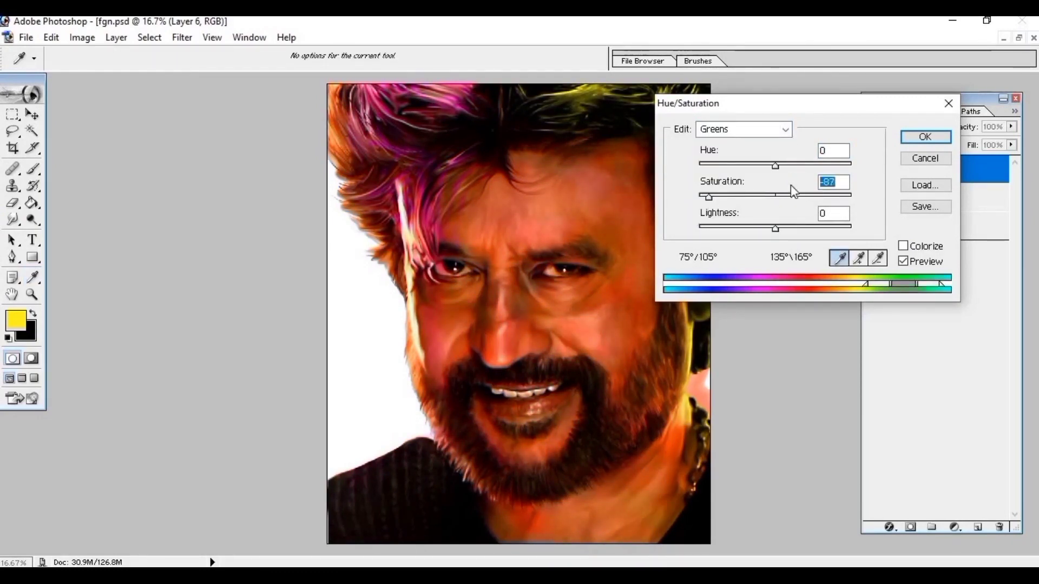
key(Return)
Step: Brighten the portrait with Levels at 0 / 1.07 / 197
key(ctrl+l)
drag(795, 457, 749, 457)
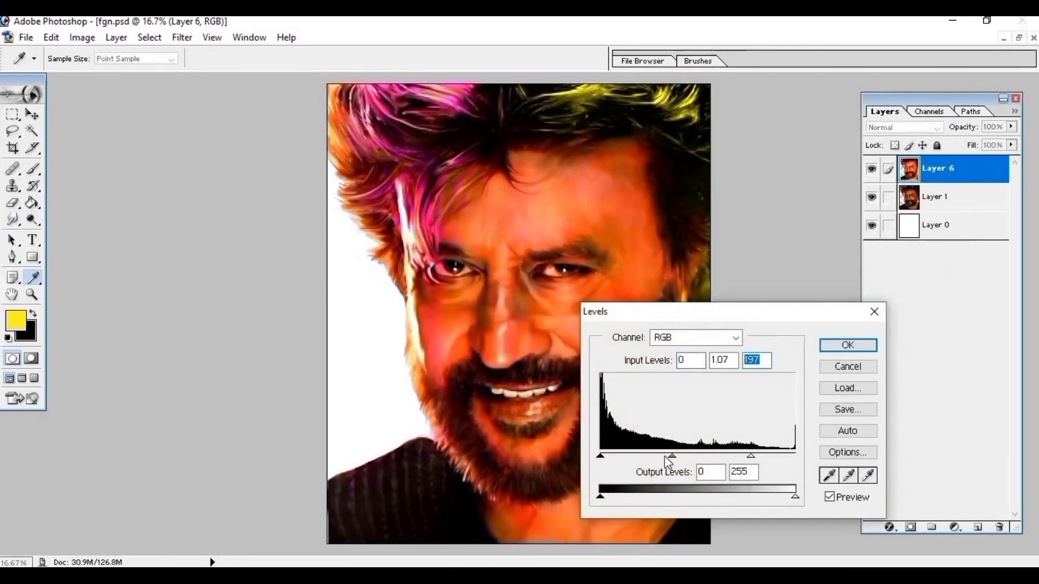
drag(665, 456, 608, 457)
click(848, 345)
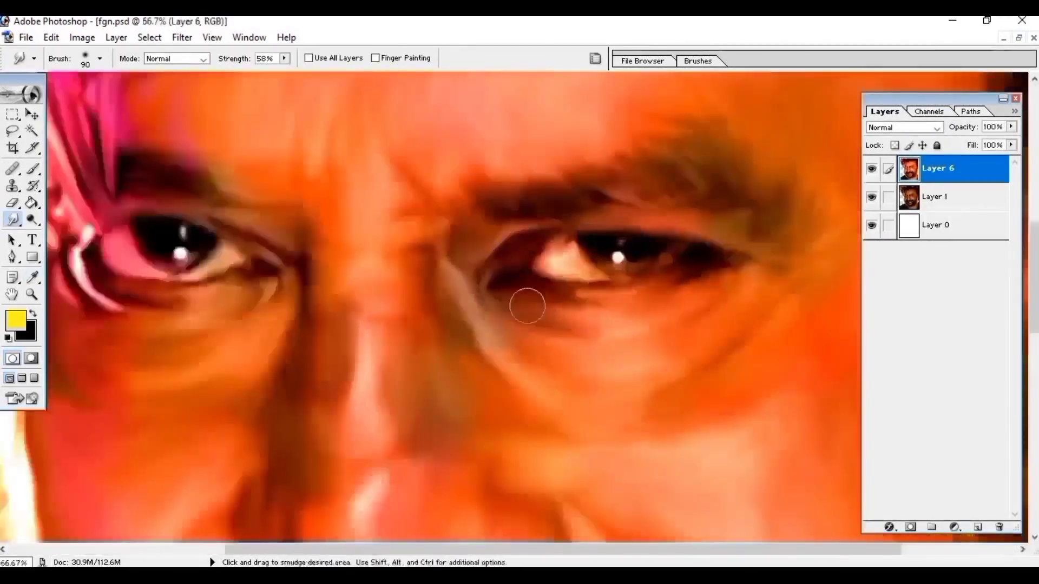
Step: Switch to the Dodge tool, raise its exposure, and lighten the area under the eye
key(o)
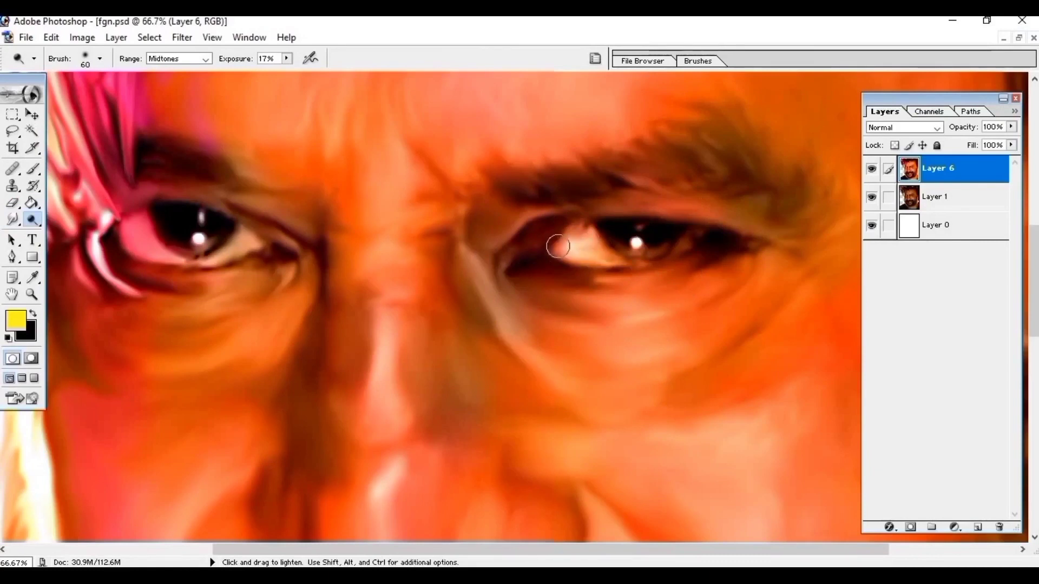
click(305, 70)
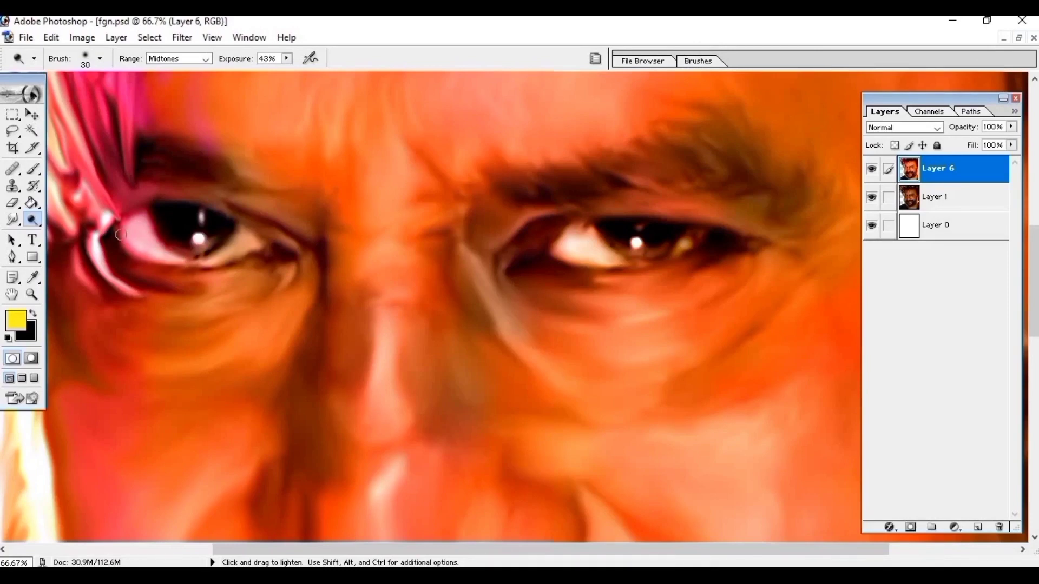
drag(238, 245, 230, 249)
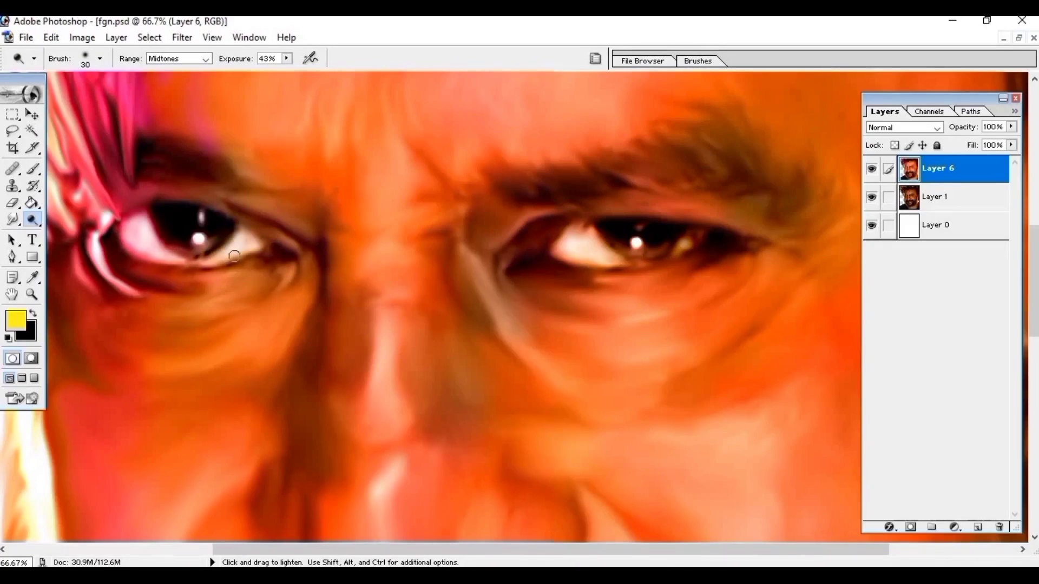
key(ctrl+0)
key(ctrl+plus)
scroll(511, 314, up, 2)
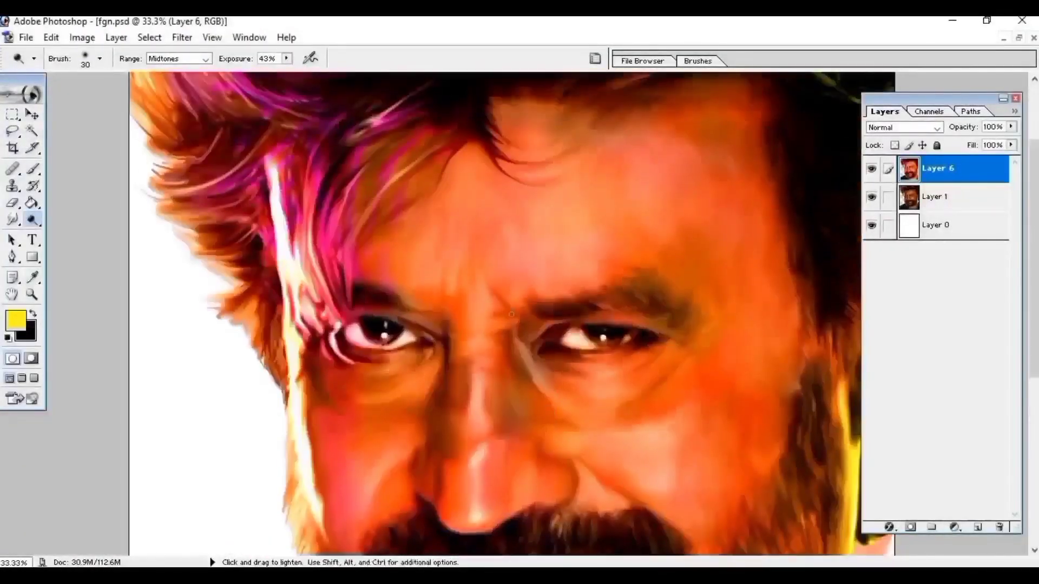
scroll(525, 215, down, 3)
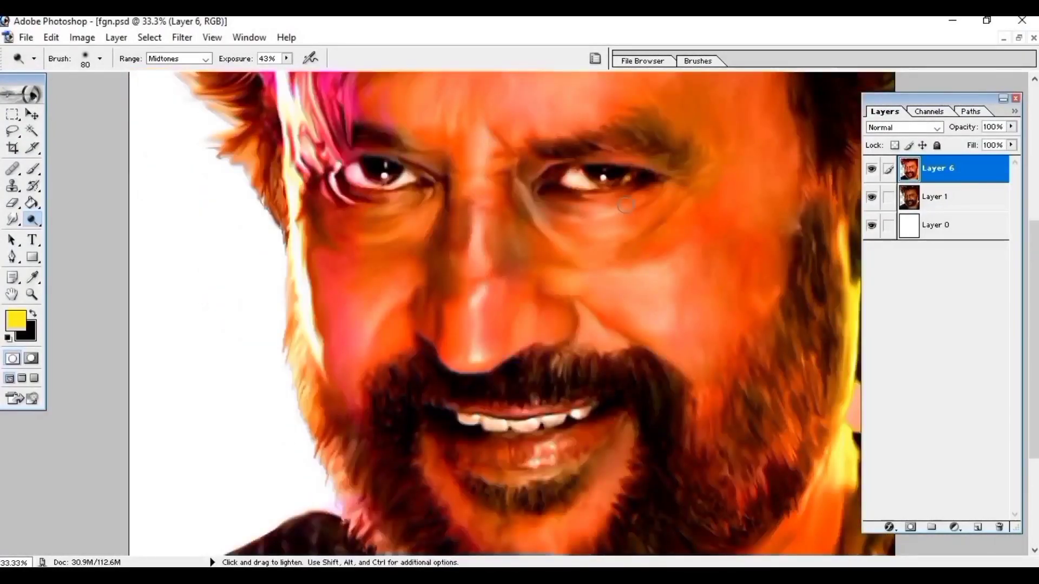
text(32)
click(657, 330)
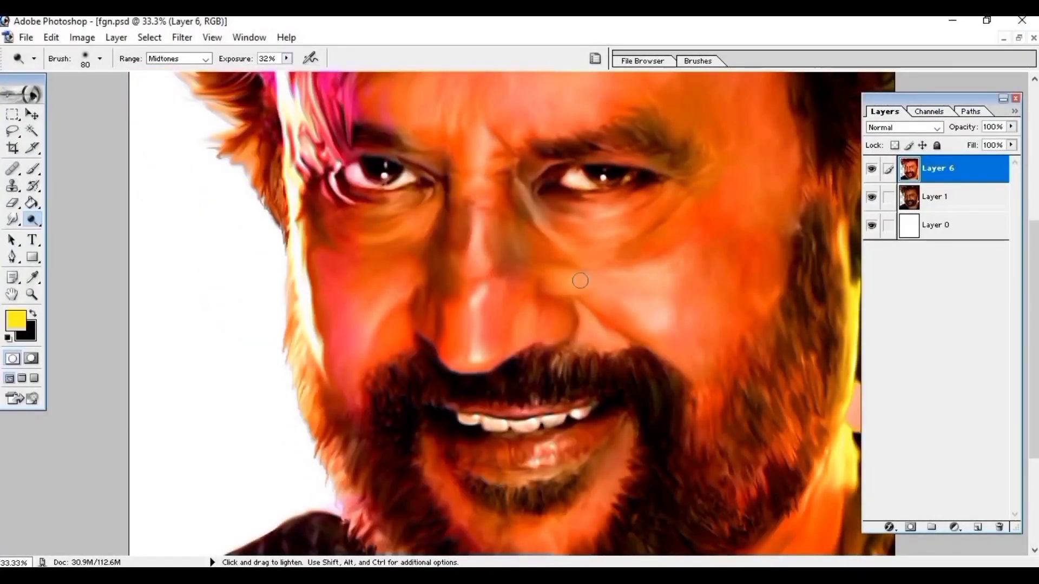
Step: Zoom in on the mouth and beard and shrink the Dodge brush
scroll(665, 293, down, 1)
scroll(467, 171, down, 1)
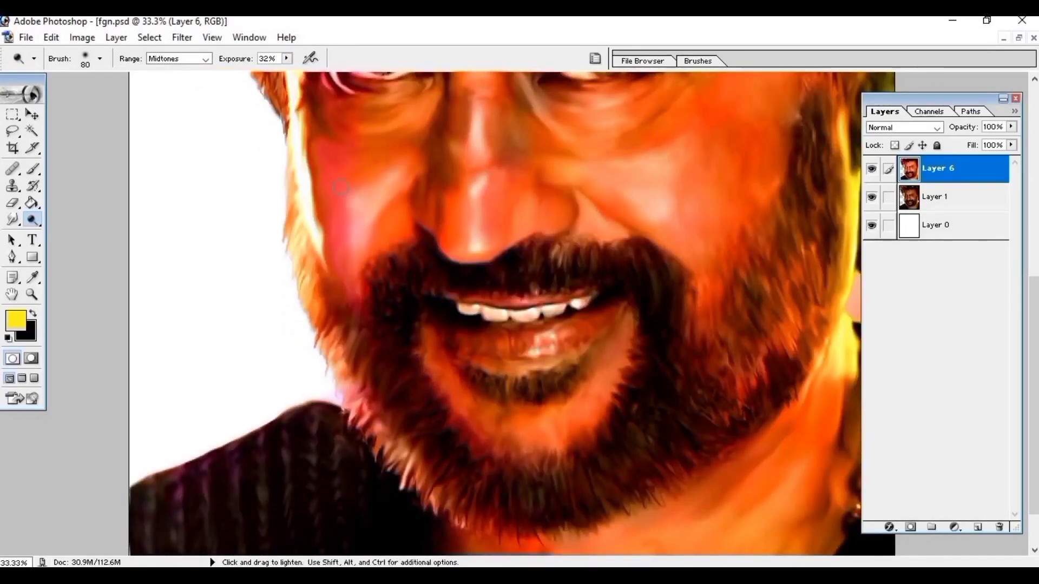
scroll(341, 187, up, 3)
key(ctrl+plus)
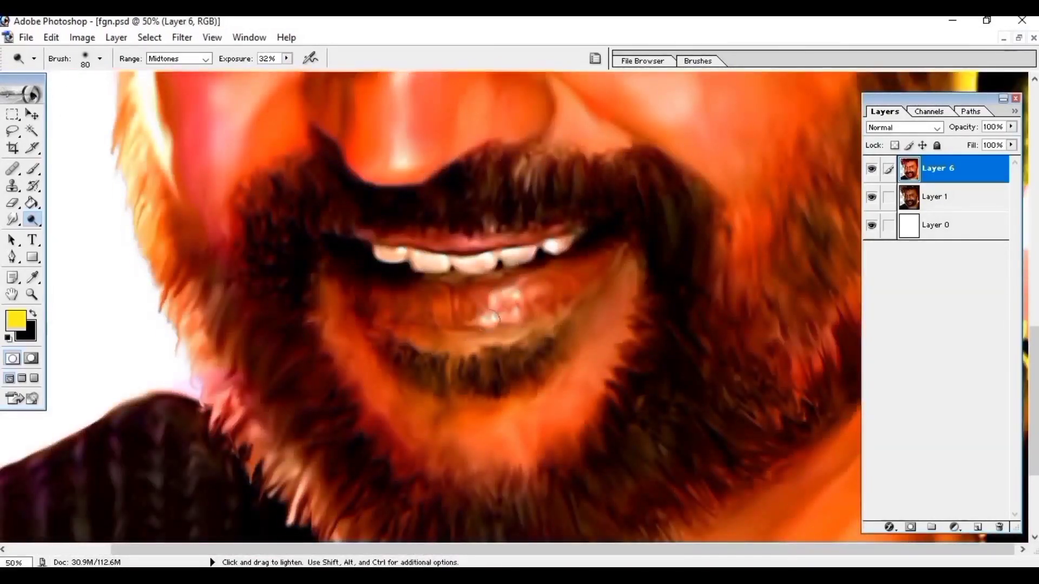
scroll(493, 316, down, 2)
scroll(331, 348, down, 1)
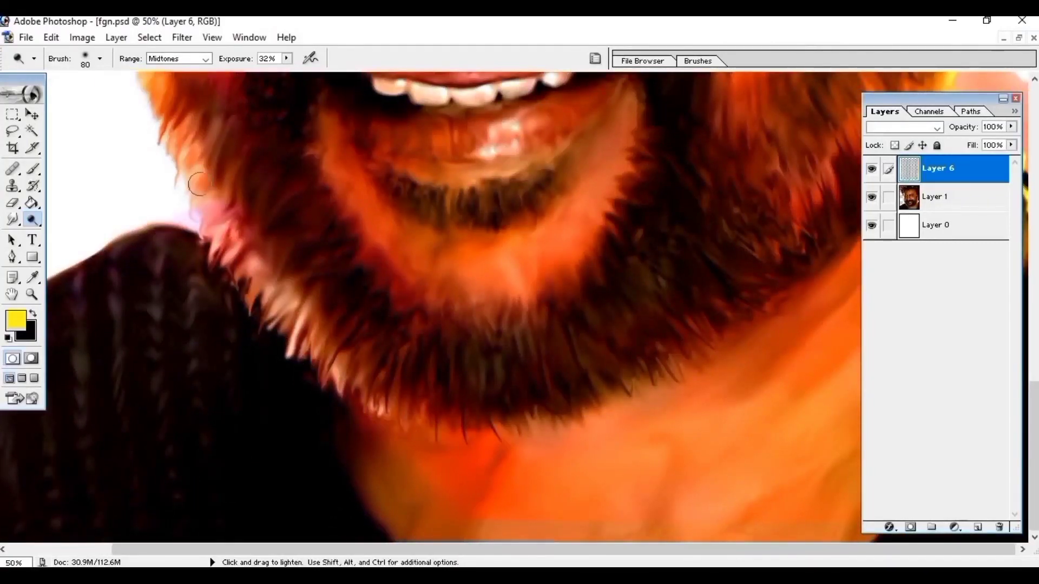
scroll(198, 184, up, 6)
scroll(433, 271, up, 4)
key(bracketleft)
key(bracketleft)
key(bracketleft)
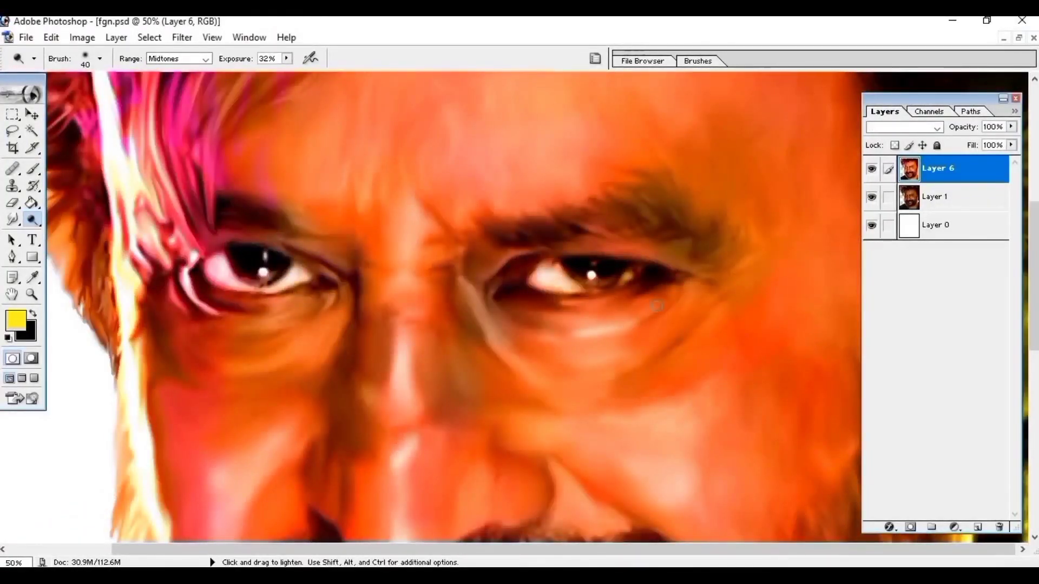
scroll(657, 306, down, 1)
scroll(424, 226, up, 2)
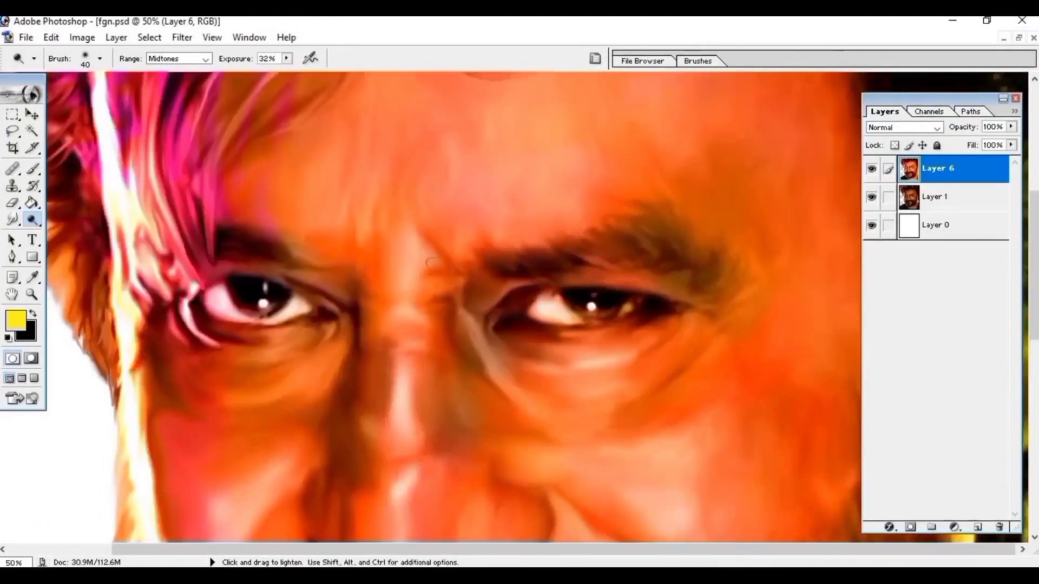
scroll(371, 297, up, 1)
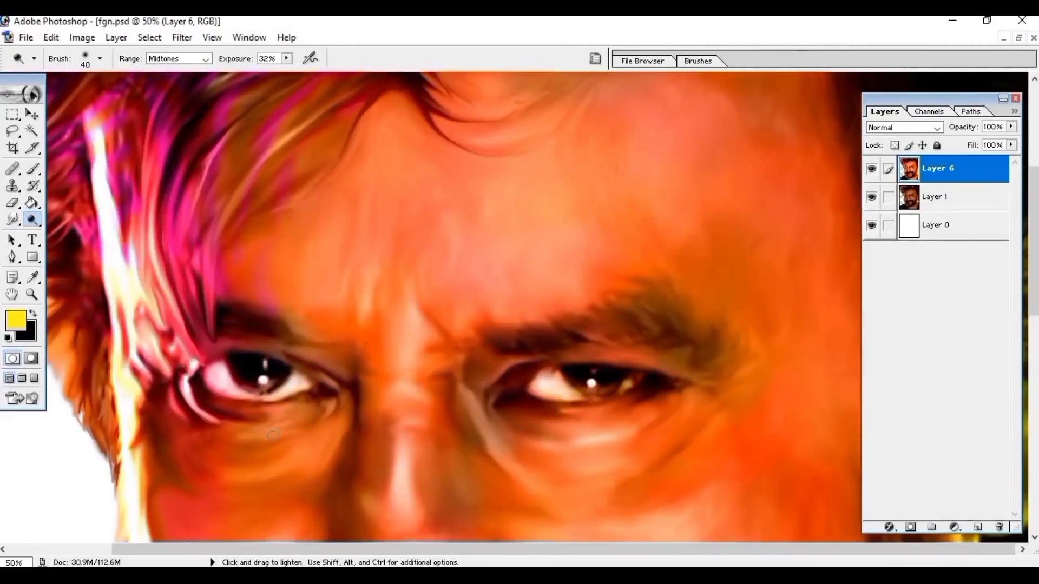
scroll(274, 436, down, 2)
Step: Enlarge the Dodge brush and lighten the nose bridge and across the cheek
key(ctrl+minus)
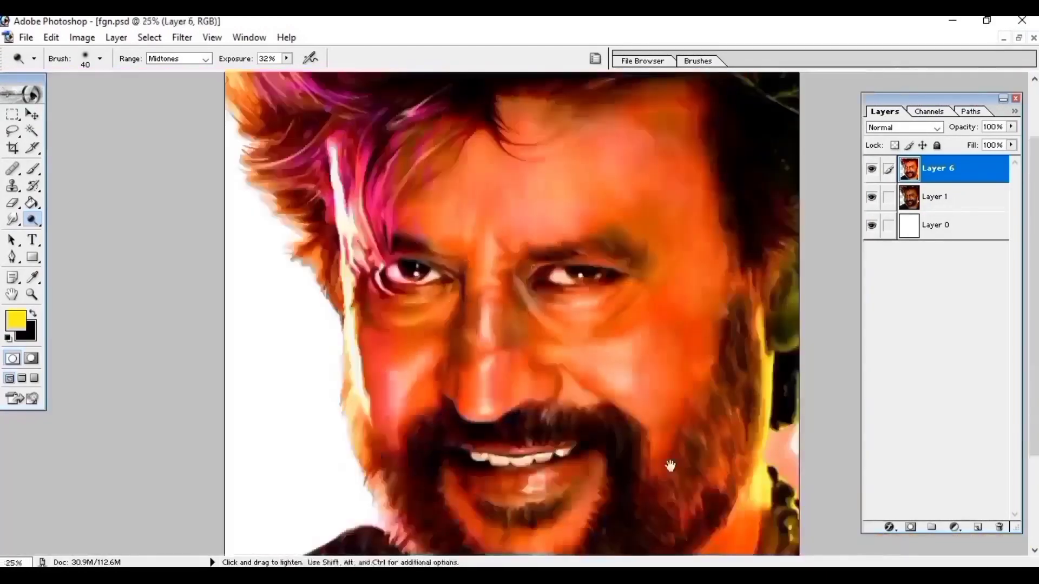
scroll(657, 323, down, 1)
scroll(657, 324, up, 2)
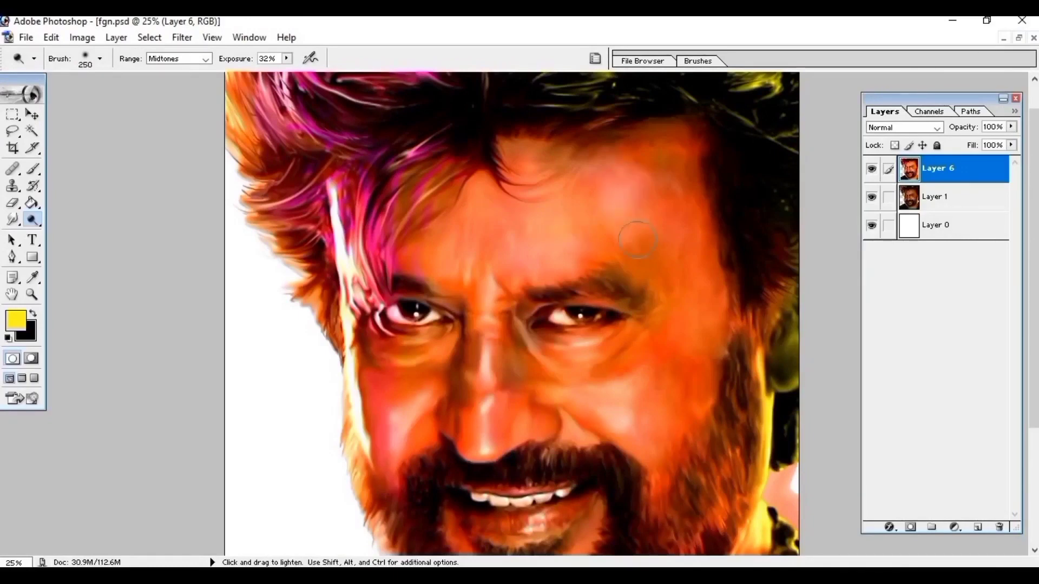
key(bracketright)
key(bracketright)
key(bracketright)
scroll(488, 208, down, 2)
drag(512, 233, 536, 271)
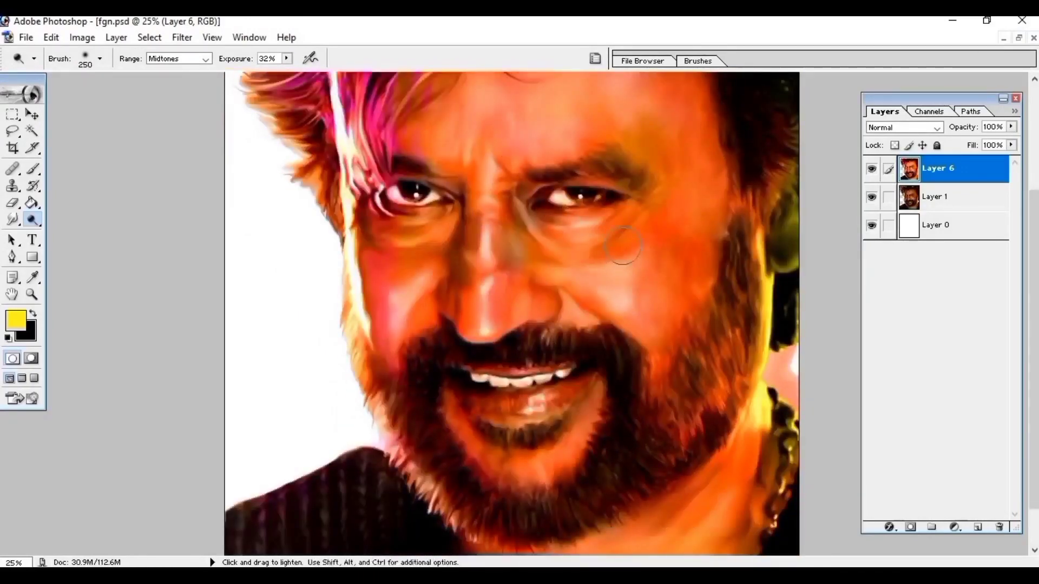
scroll(442, 265, down, 1)
mouse_move(752, 243)
mouse_down()
mouse_move(742, 413)
mouse_move(516, 499)
mouse_move(458, 354)
mouse_move(355, 395)
mouse_up()
scroll(474, 409, up, 3)
scroll(364, 265, up, 2)
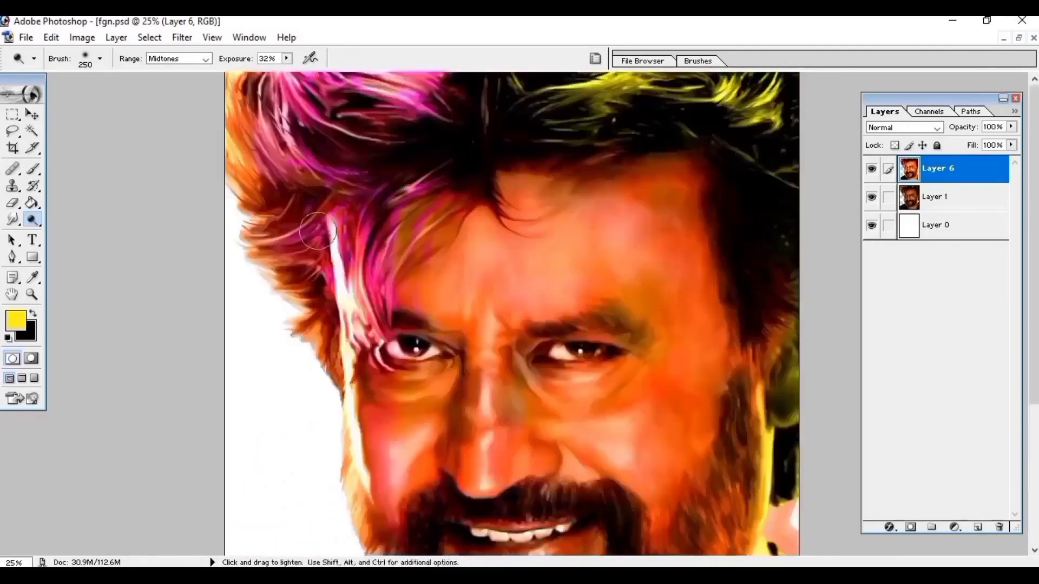
key(ctrl+minus)
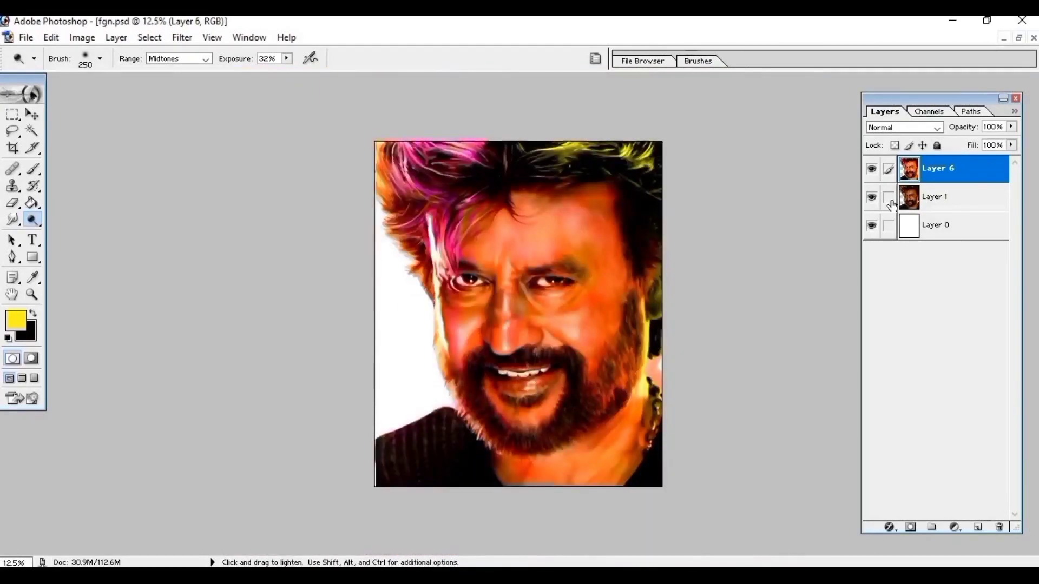
Step: Toggle Layer 6 off and on to compare the tint
key(ctrl+plus)
click(871, 169)
click(872, 169)
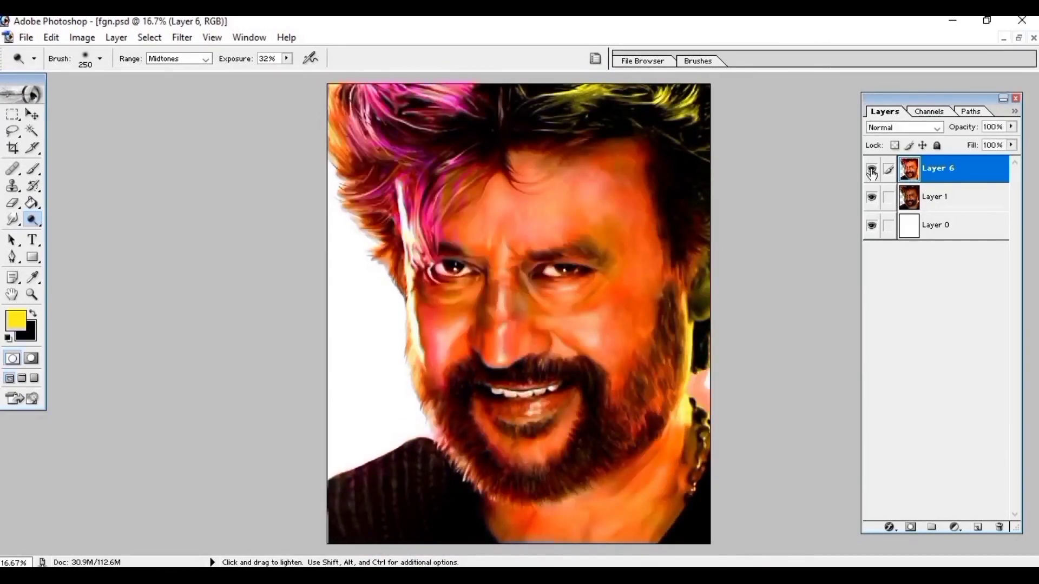
key(ctrl+plus)
key(ctrl+plus)
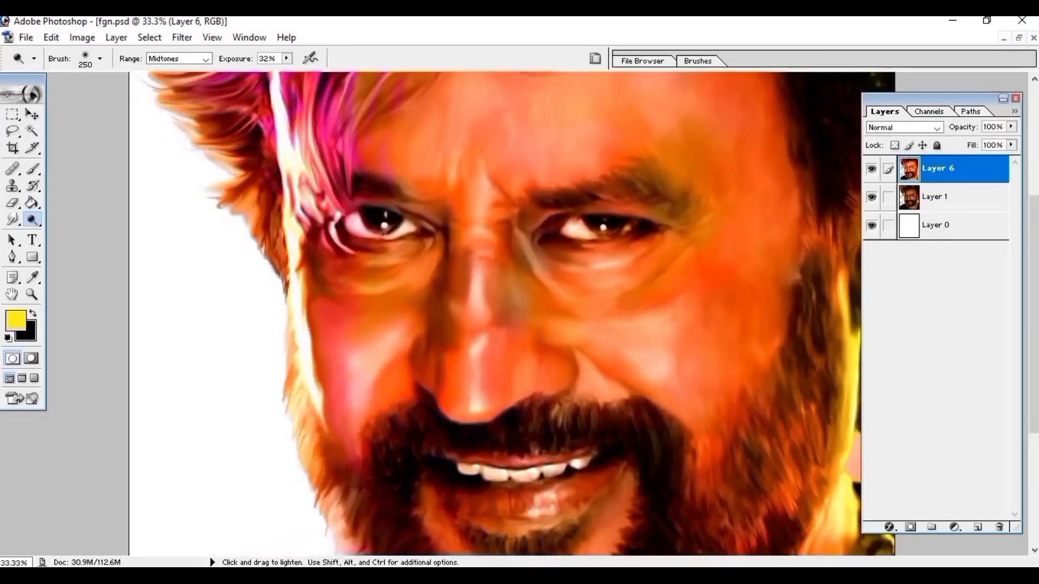
key(ctrl+minus)
key(ctrl+minus)
key(ctrl+minus)
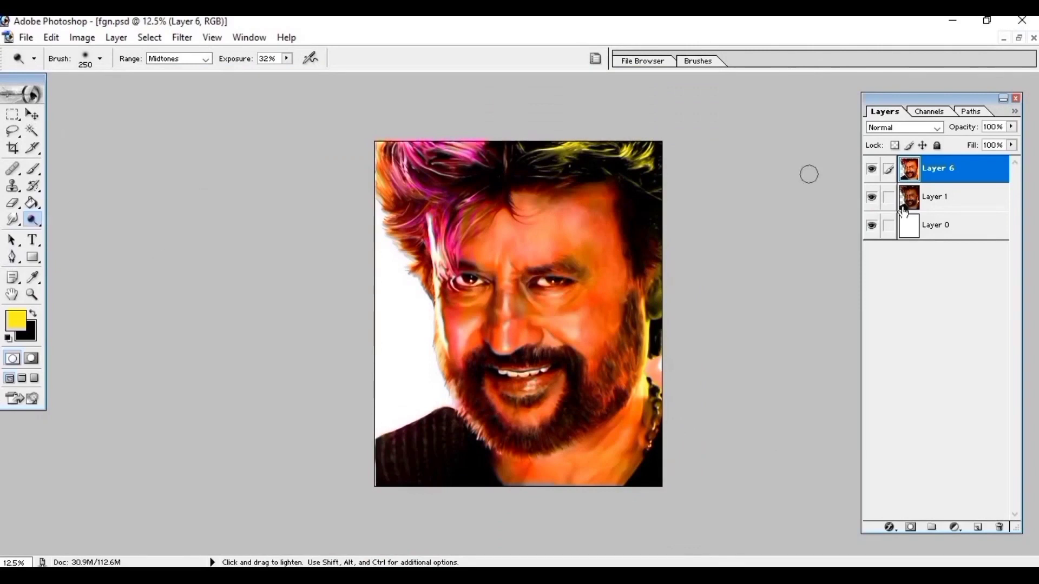
Step: On Layer 0, paint the left background and the area near the chain black
click(905, 221)
click(33, 337)
click(839, 182)
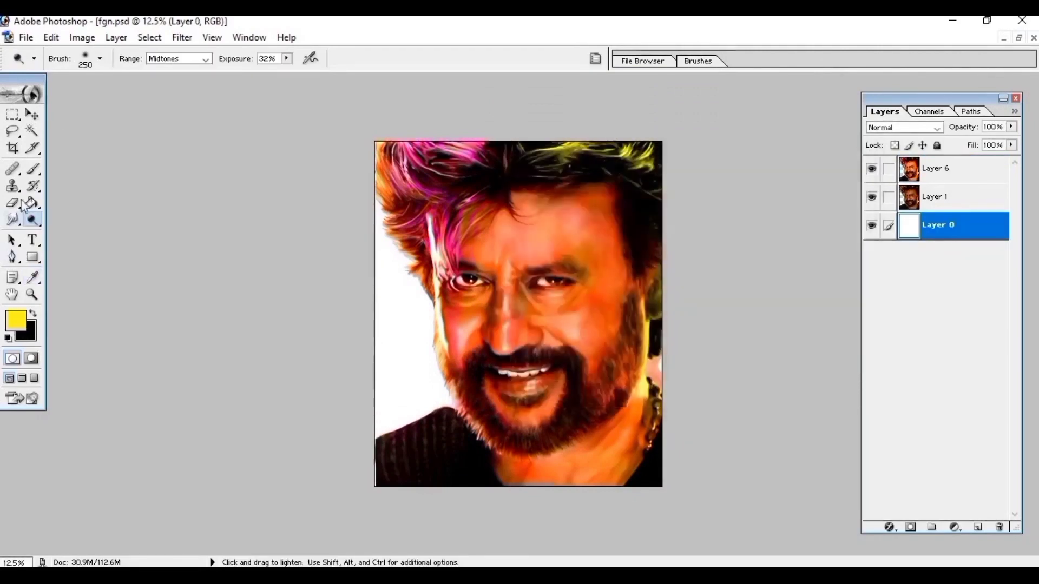
key(b)
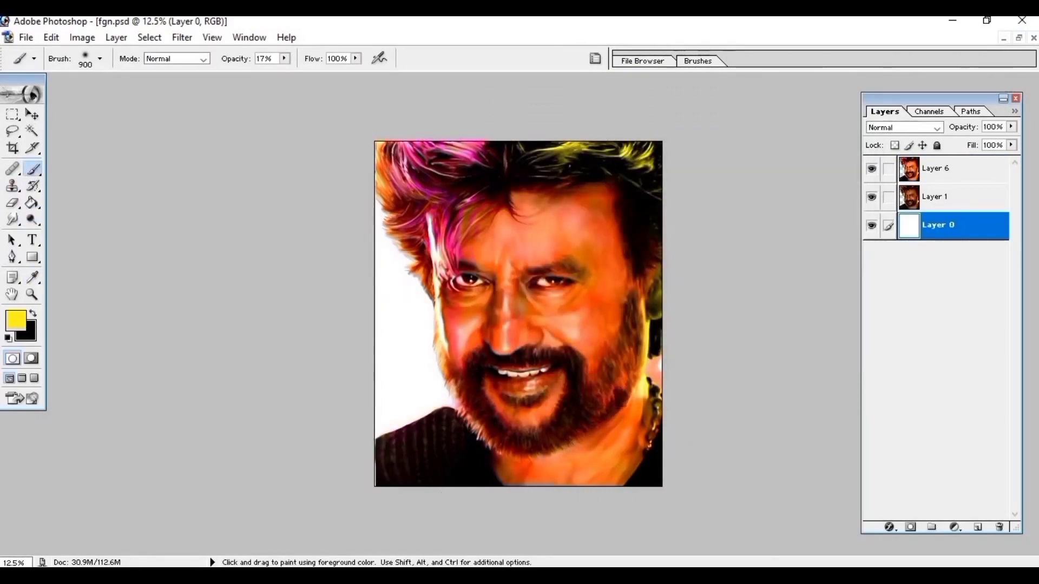
key(x)
click(30, 335)
click(831, 182)
key(b)
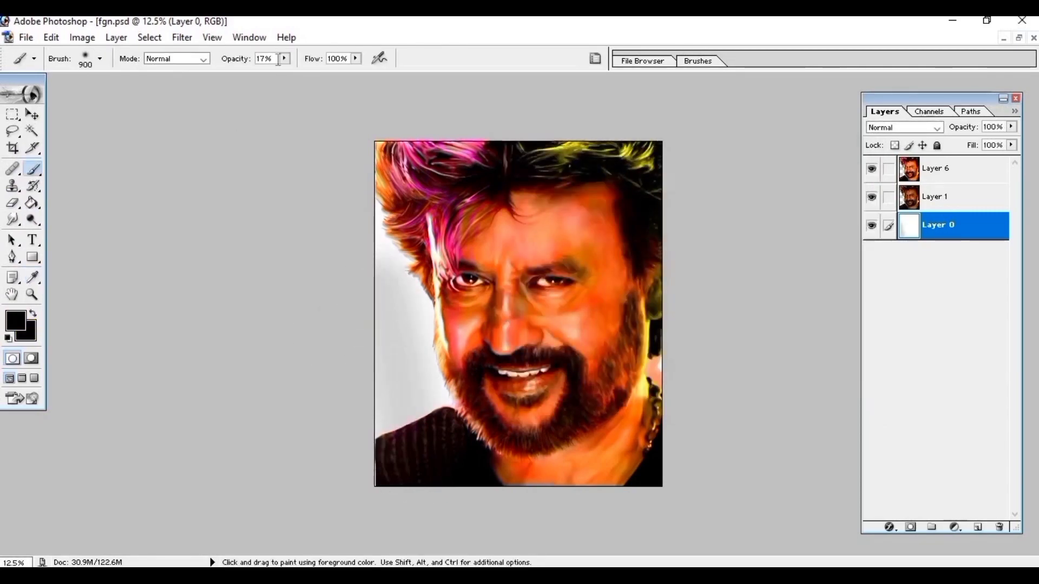
drag(384, 260, 403, 171)
drag(656, 355, 656, 399)
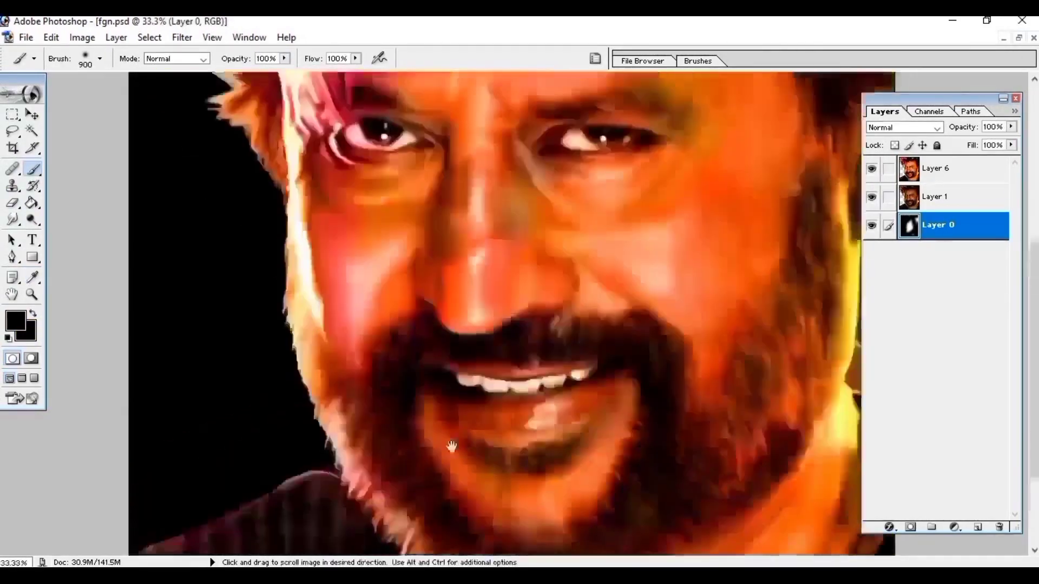
Step: Hide the Layers panel and paint the orange area right of the jaw black at brush size 125
key(ctrl+plus)
key(ctrl+plus)
key(ctrl+plus)
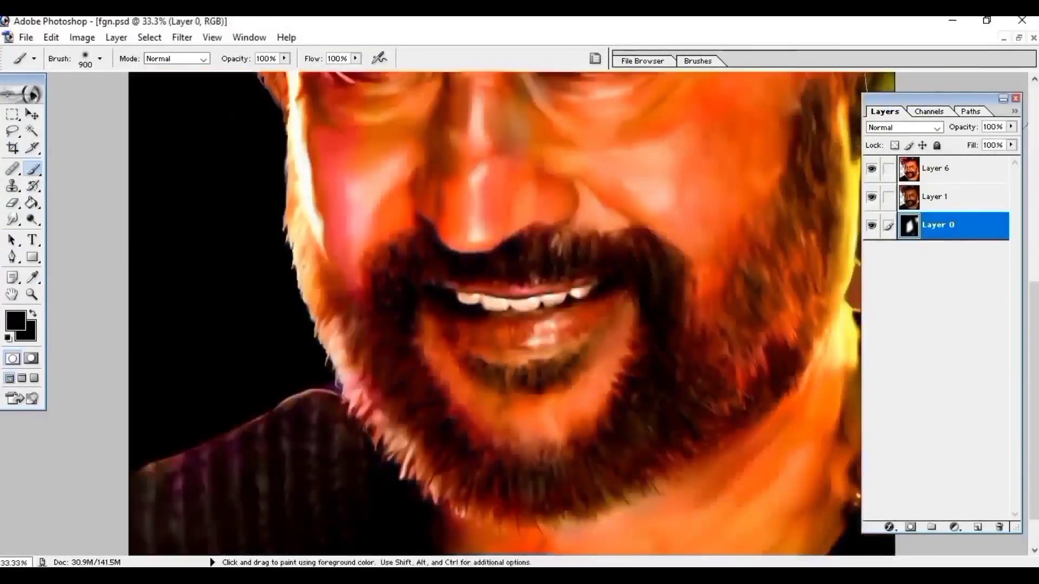
key(F7)
key(r)
key(v)
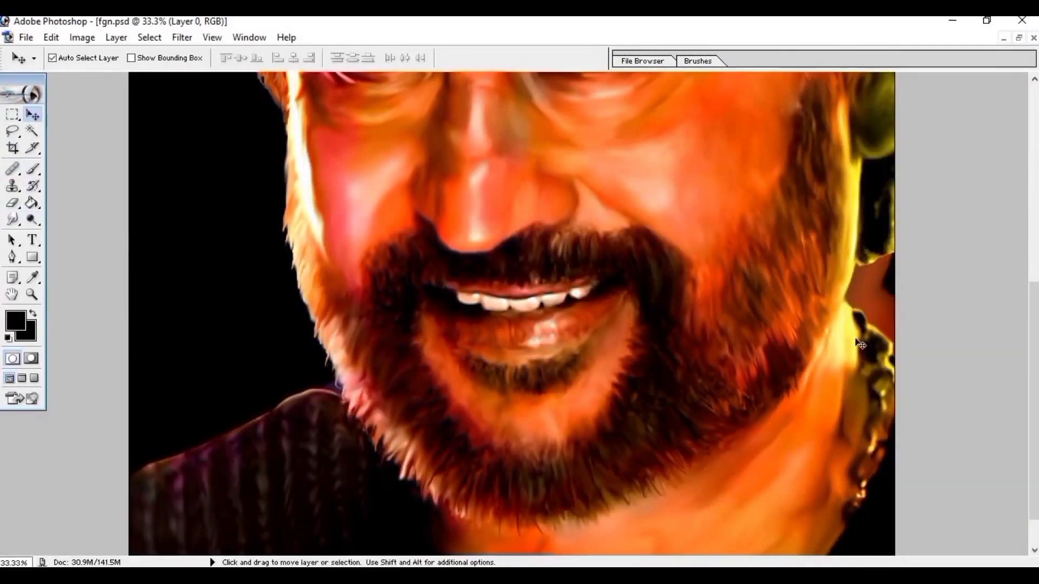
key(r)
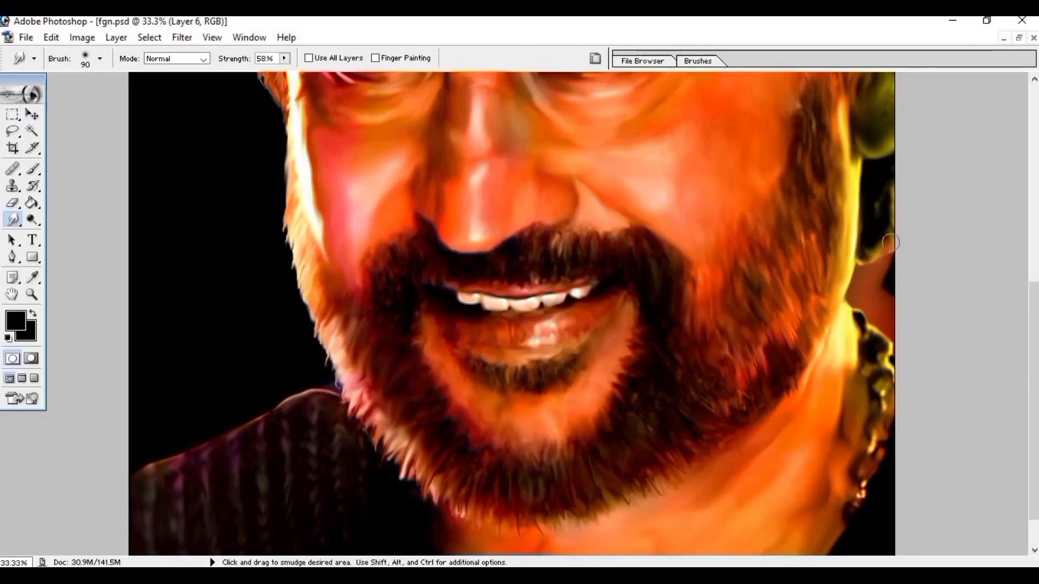
click(15, 320)
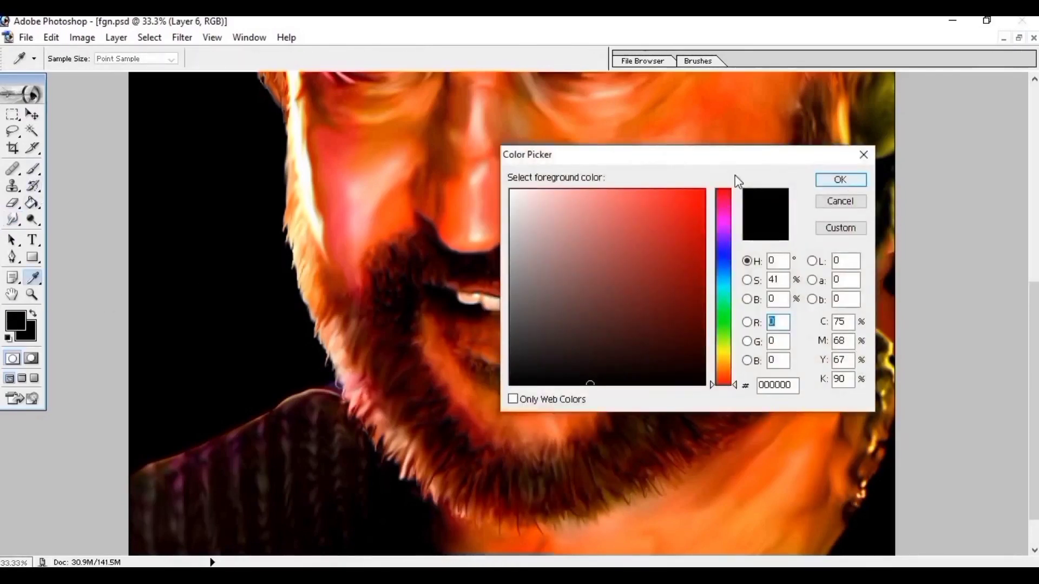
click(840, 179)
key(b)
key(bracketleft)
key(bracketleft)
key(bracketleft)
mouse_move(893, 327)
mouse_down()
mouse_move(884, 302)
mouse_move(857, 294)
mouse_move(907, 234)
mouse_up()
Step: Set the foreground colour to grey
key(r)
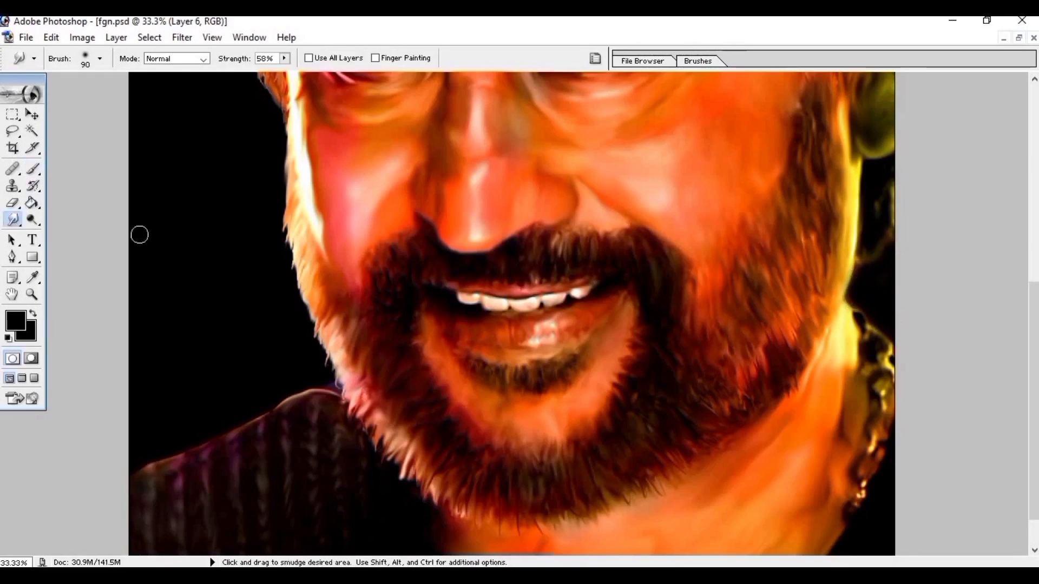
key(ctrl+minus)
key(ctrl+minus)
key(ctrl+minus)
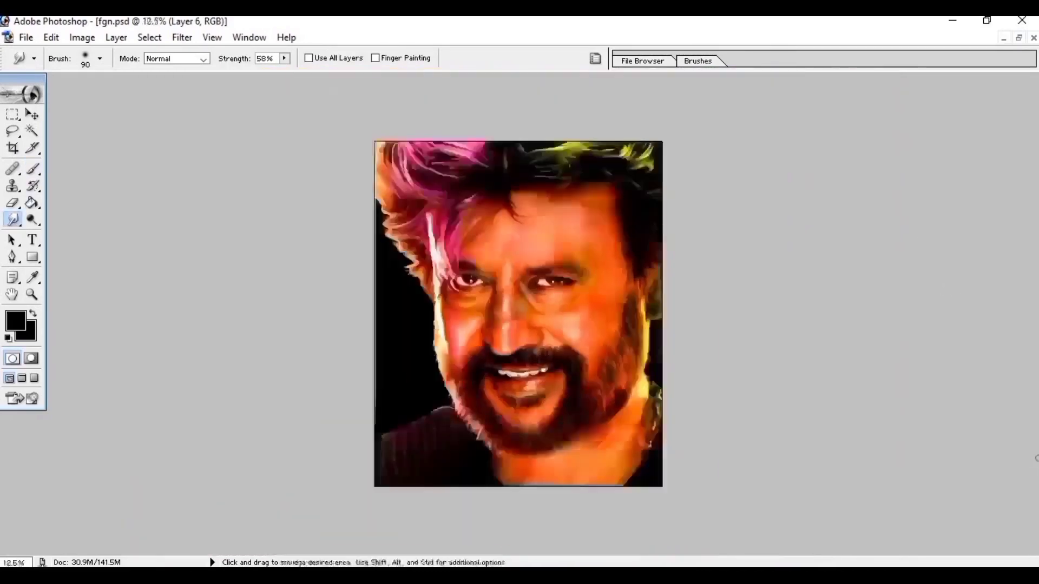
key(v)
click(16, 320)
key(Return)
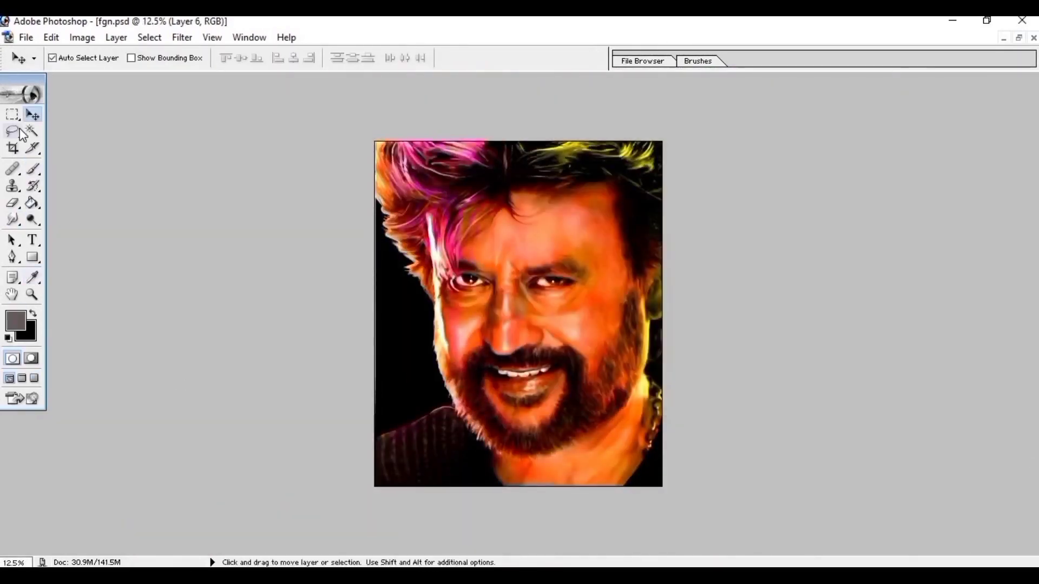
Step: Choose a large splatter brush and dab grey splatter left of the face on Layer 0
key(b)
right_click(754, 385)
scroll(754, 385, down, 3)
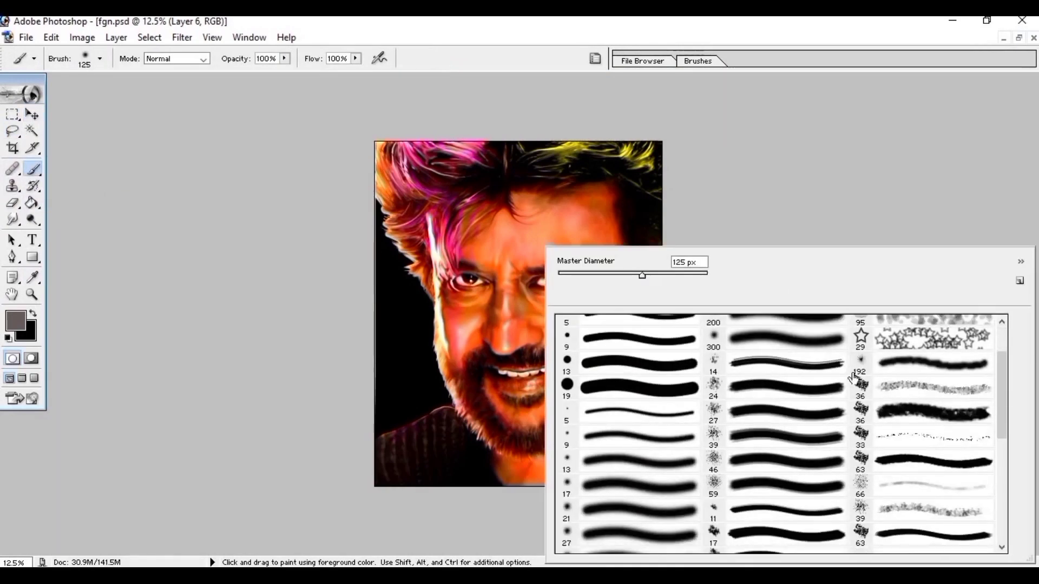
click(864, 385)
click(701, 60)
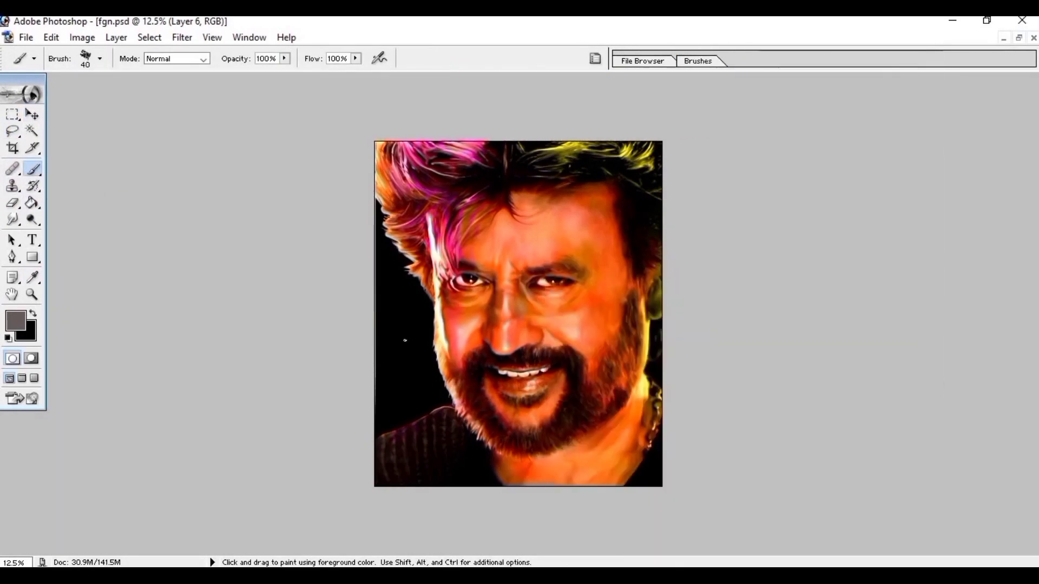
click(249, 37)
click(260, 304)
click(939, 225)
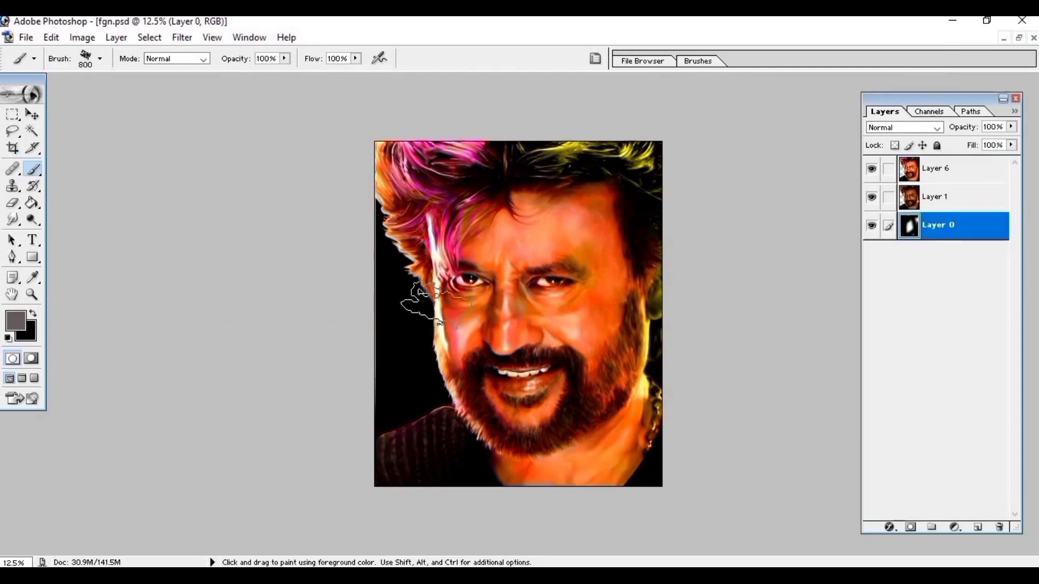
mouse_move(413, 297)
mouse_down()
mouse_move(427, 401)
mouse_move(449, 410)
mouse_up()
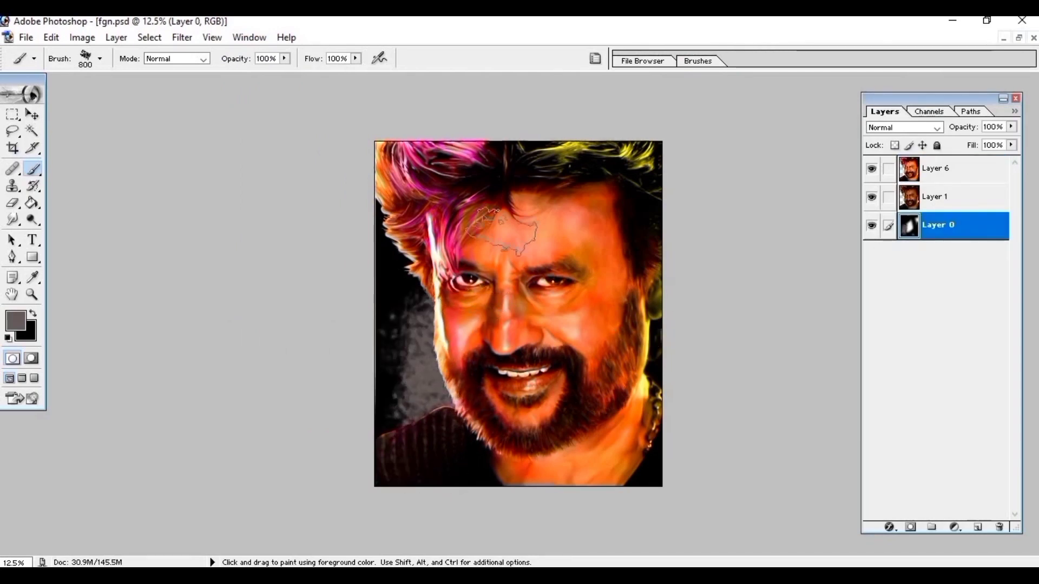
Step: Add lighter grey splatter near the left cheek
click(15, 321)
click(515, 232)
click(842, 179)
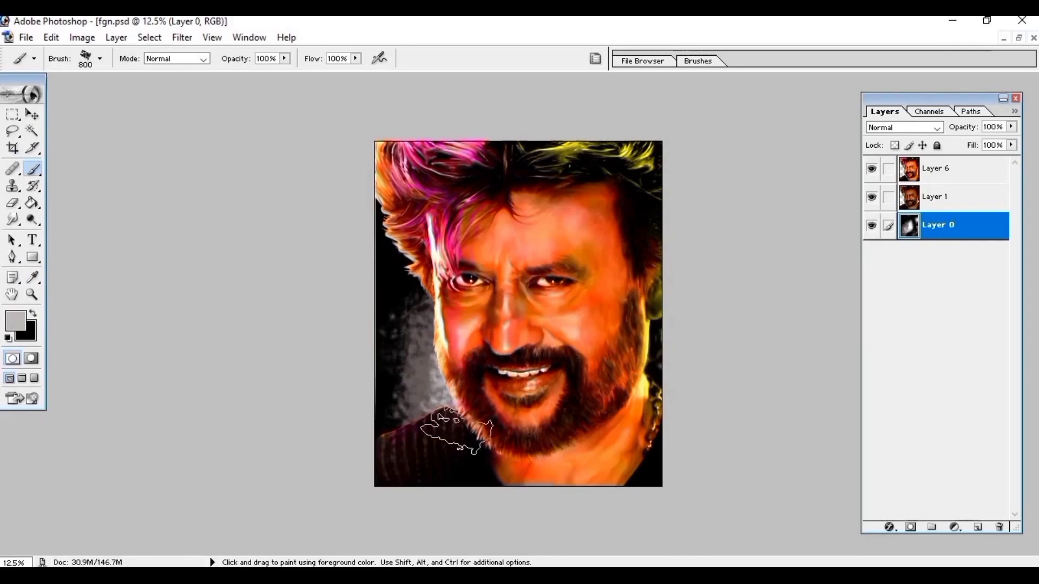
mouse_move(455, 428)
mouse_down()
mouse_move(479, 331)
mouse_move(441, 383)
mouse_up()
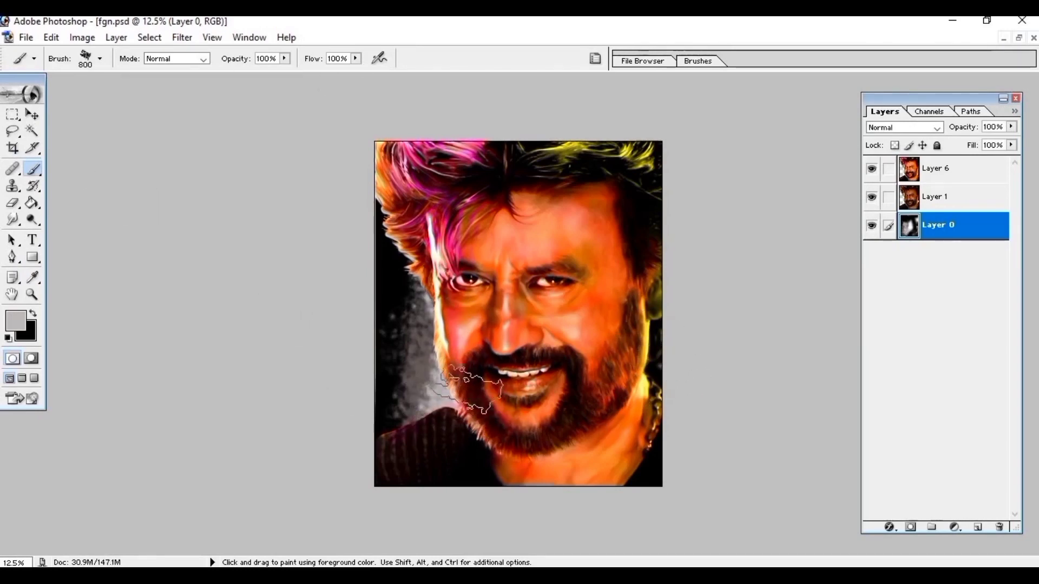
click(15, 320)
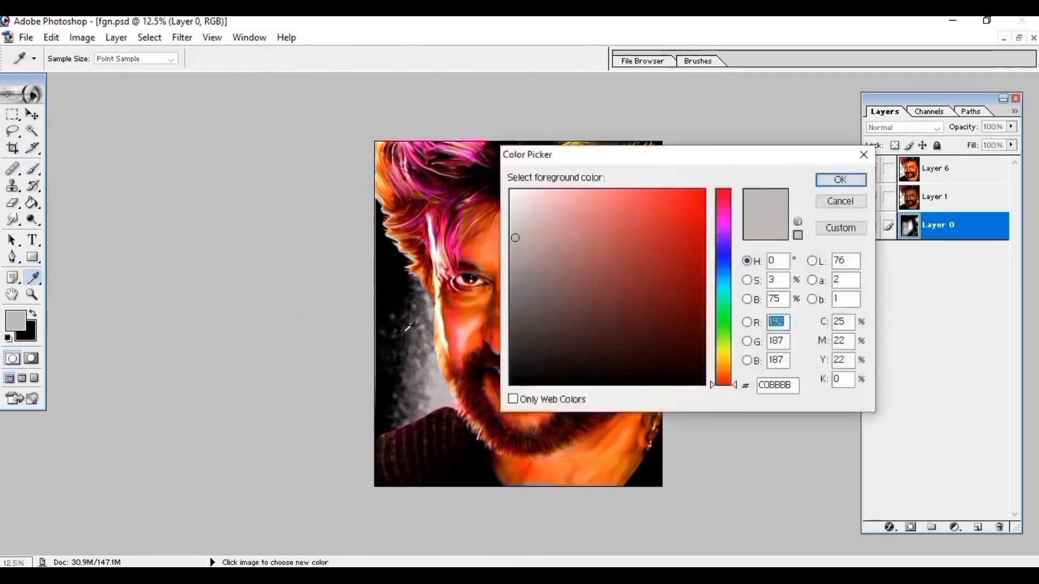